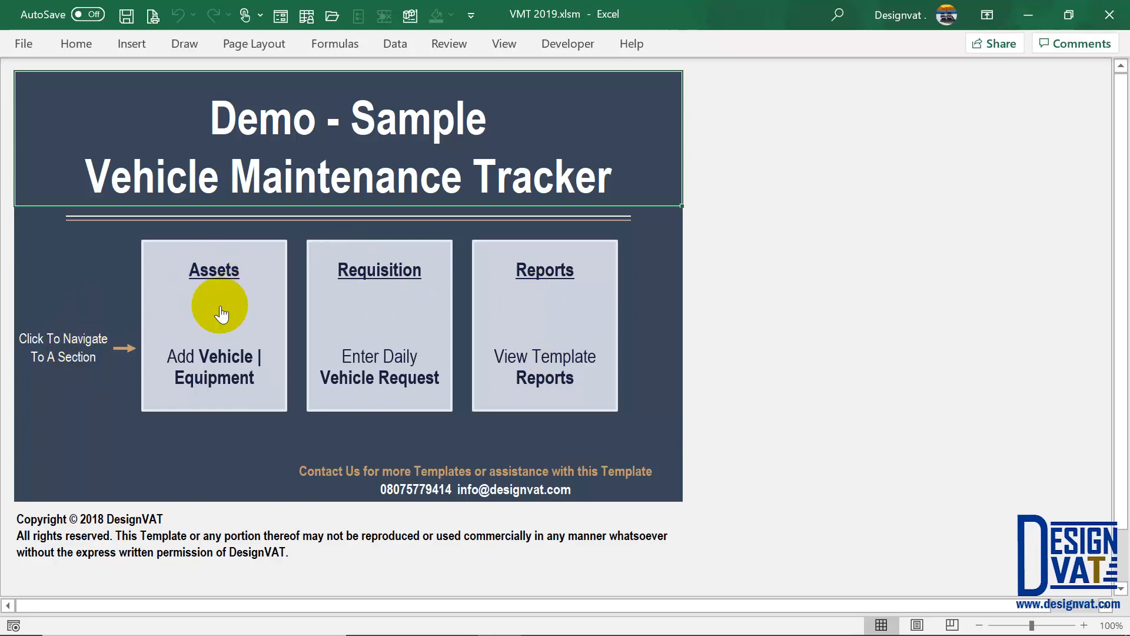
- Open the Assets section, return to the Dashboard, then open the Vehicle Database sheet
click(206, 276)
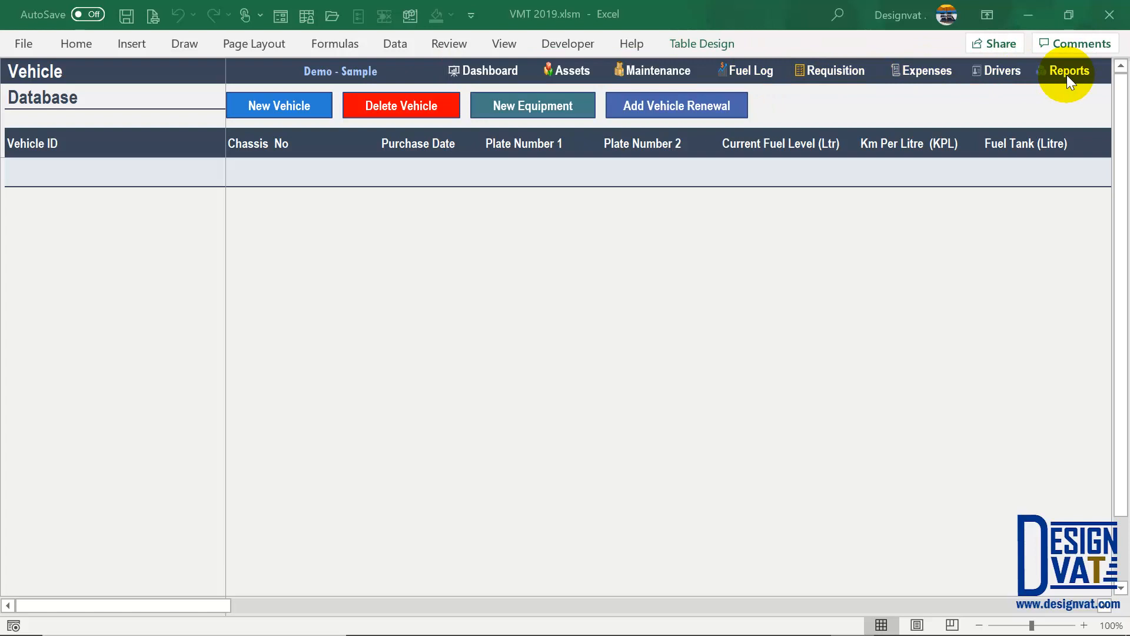
click(490, 74)
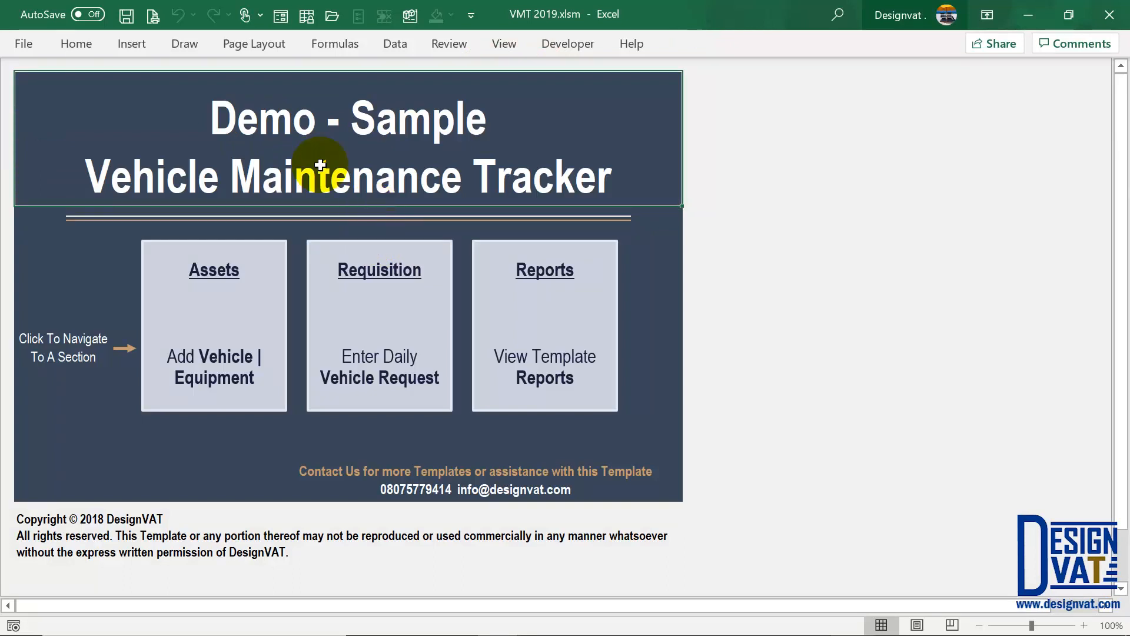
click(209, 273)
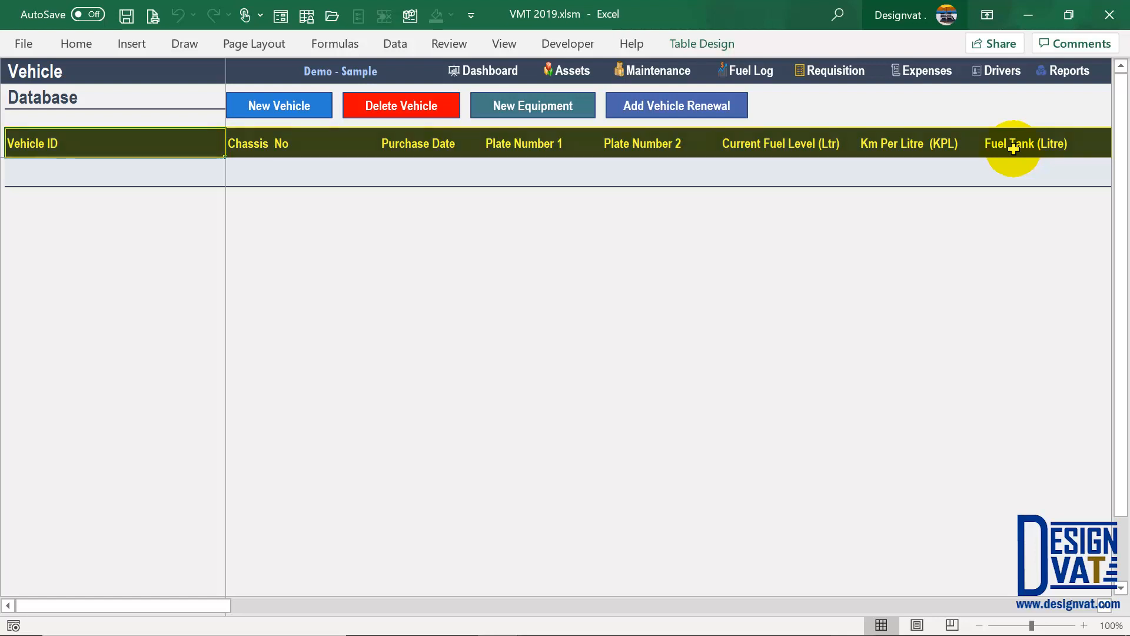
- Open a new Enter Vehicle Details form and reposition it on screen
click(292, 115)
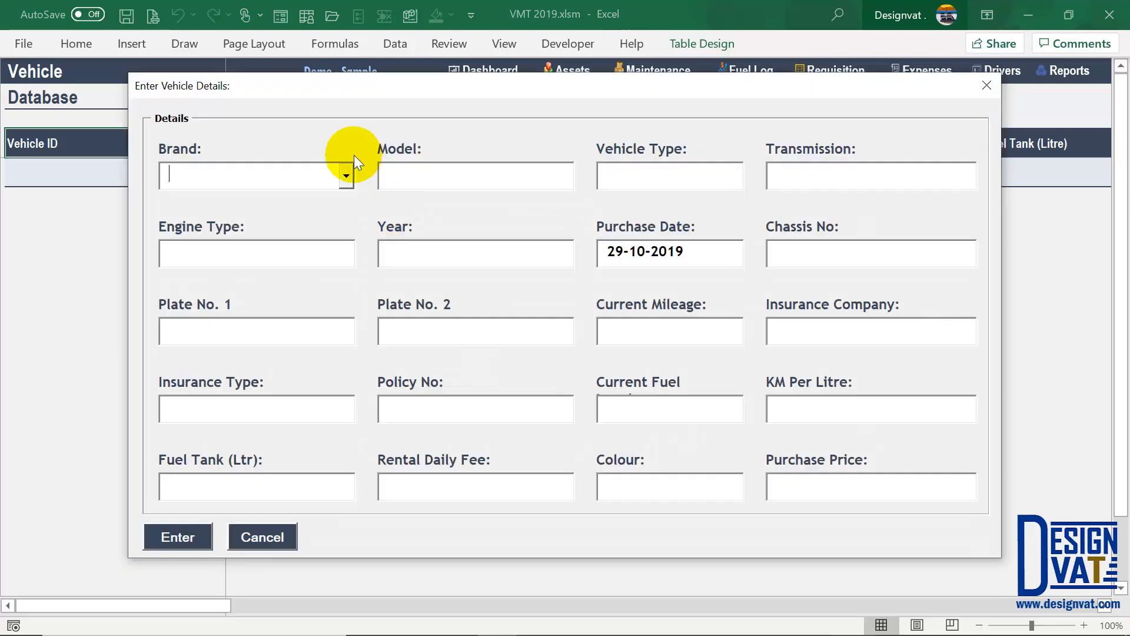
drag(394, 84, 396, 189)
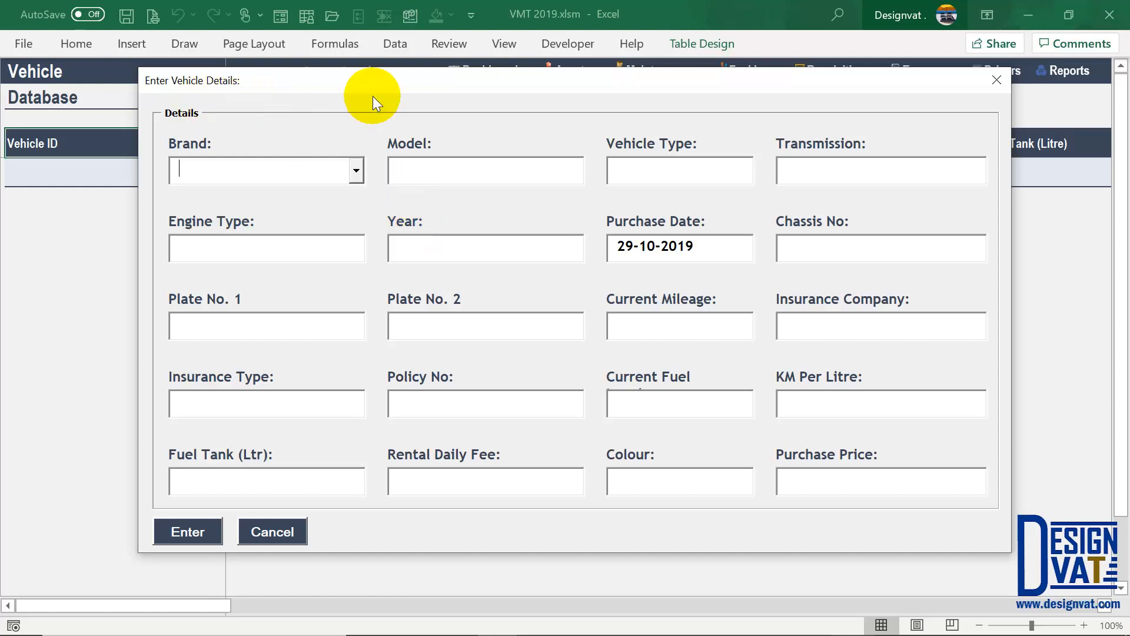
drag(373, 97, 379, 132)
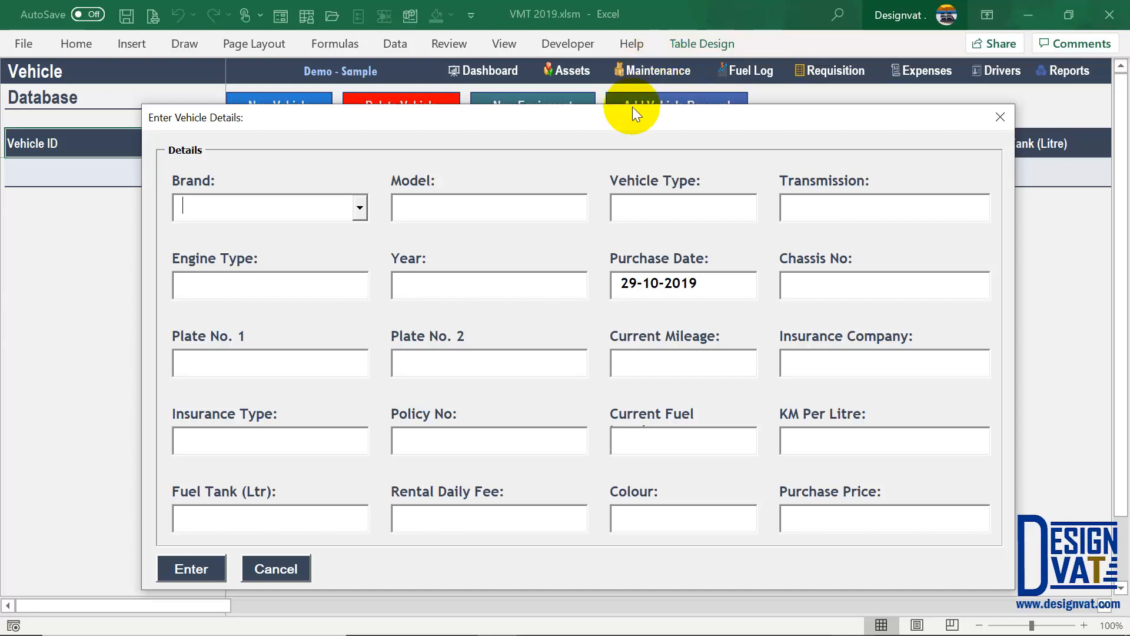
drag(623, 117, 625, 100)
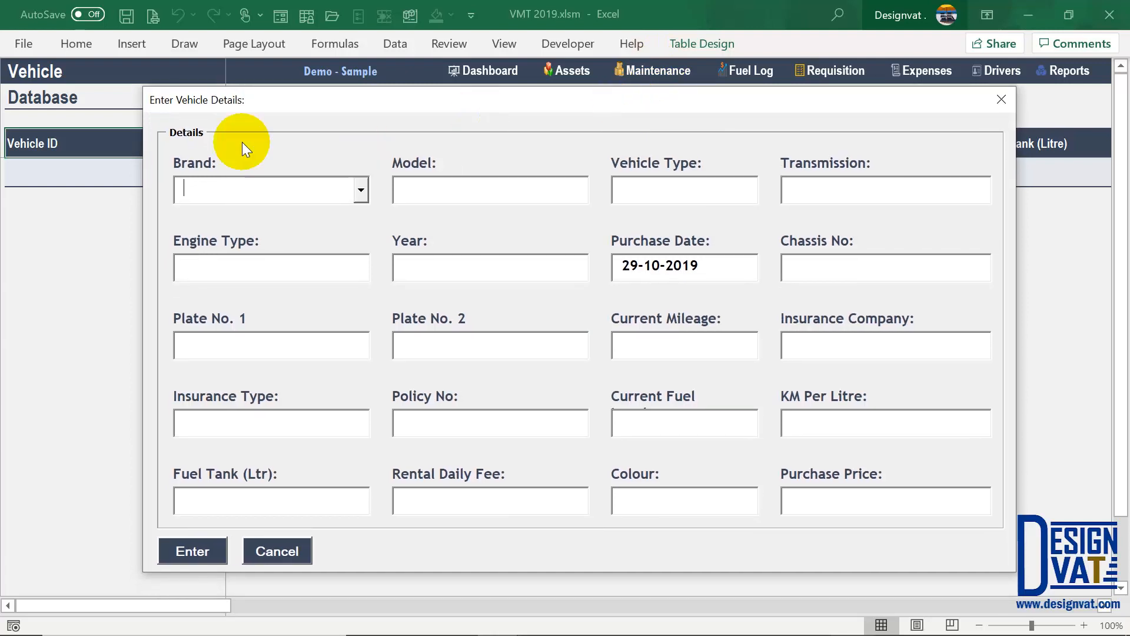
- Enter brand Toyota and model Corolla, then attempt submission to reveal the required fields
text(Toyota)
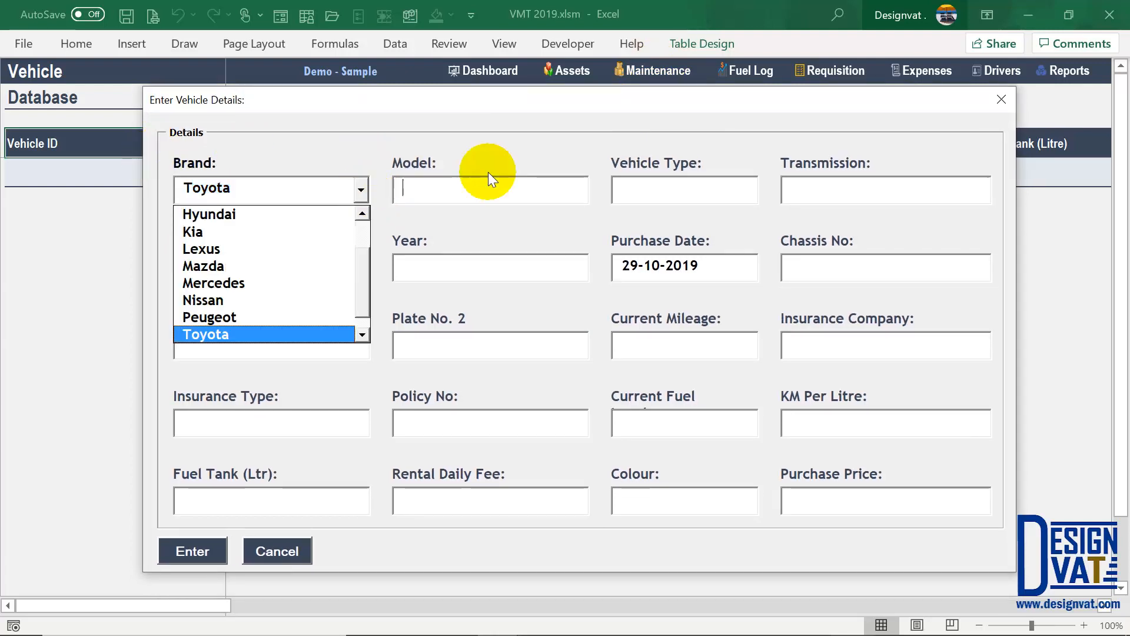
key(Tab)
text(Corolla)
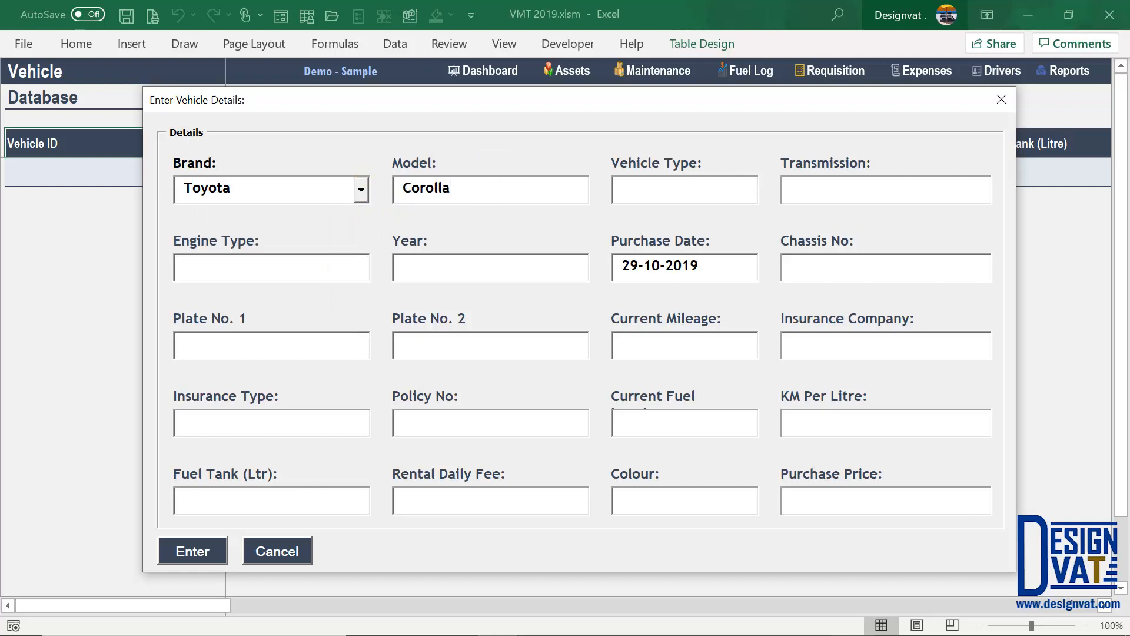
key(Tab)
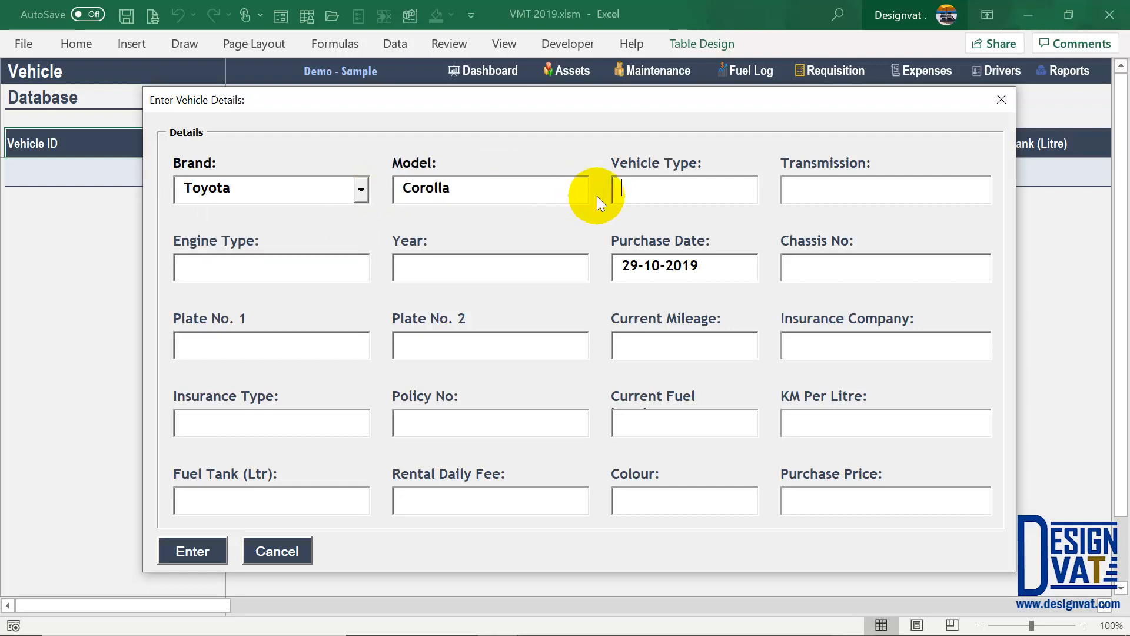
click(203, 553)
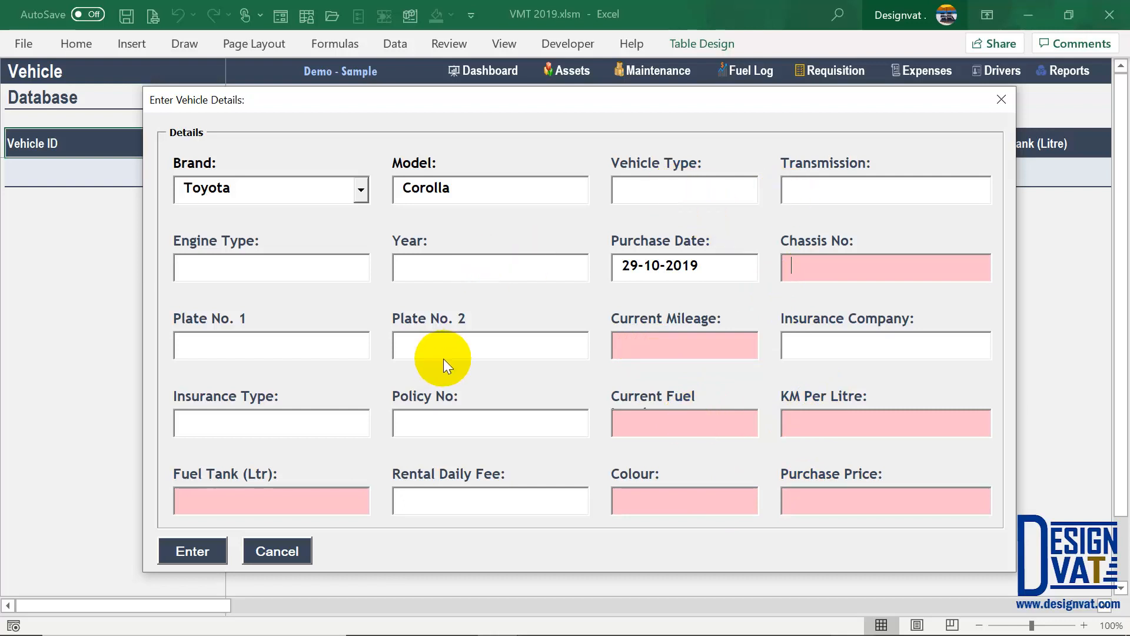
- Fill in year 2014, purchase date 29-10-2018, chassis 09090909 and fuel tank 40
click(458, 285)
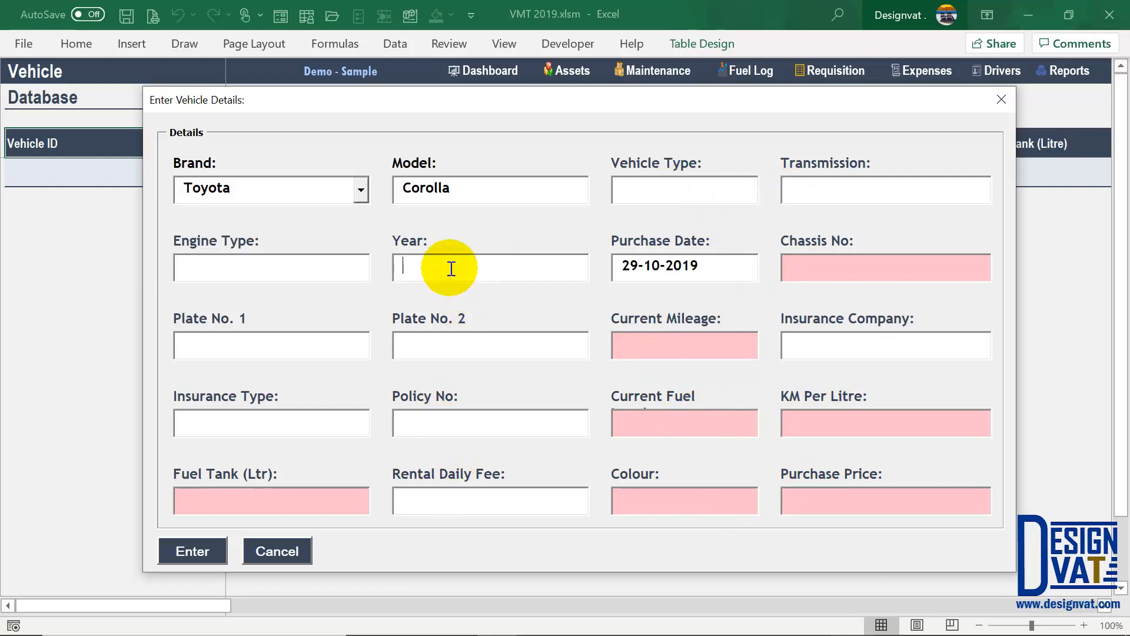
text(2014)
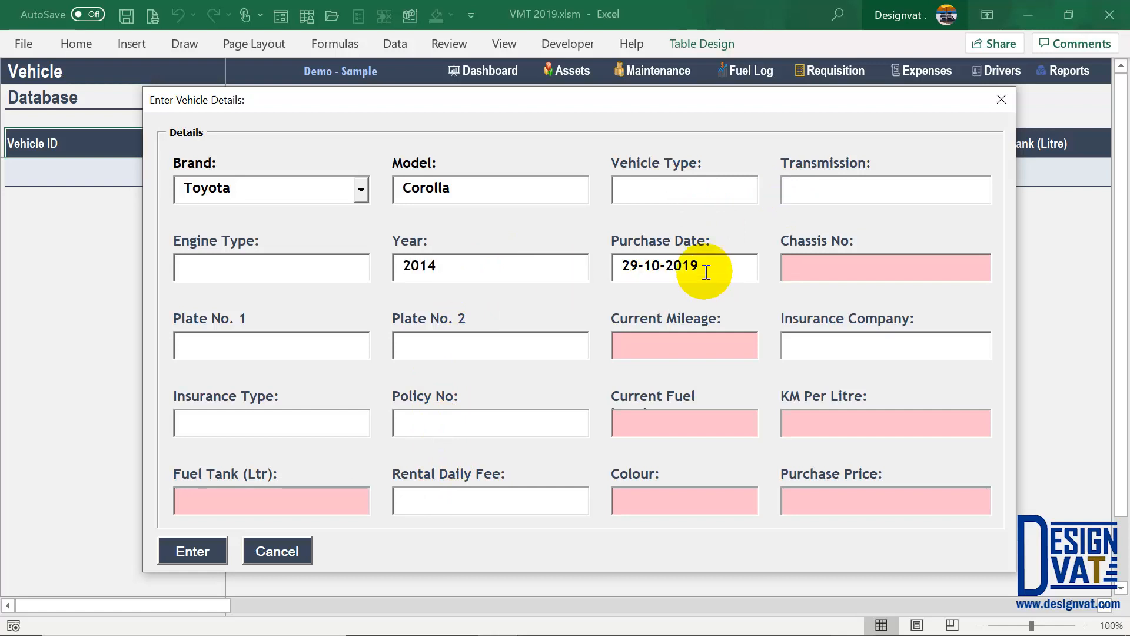
click(713, 267)
key(BackSpace)
text(8)
key(Tab)
text(09090909)
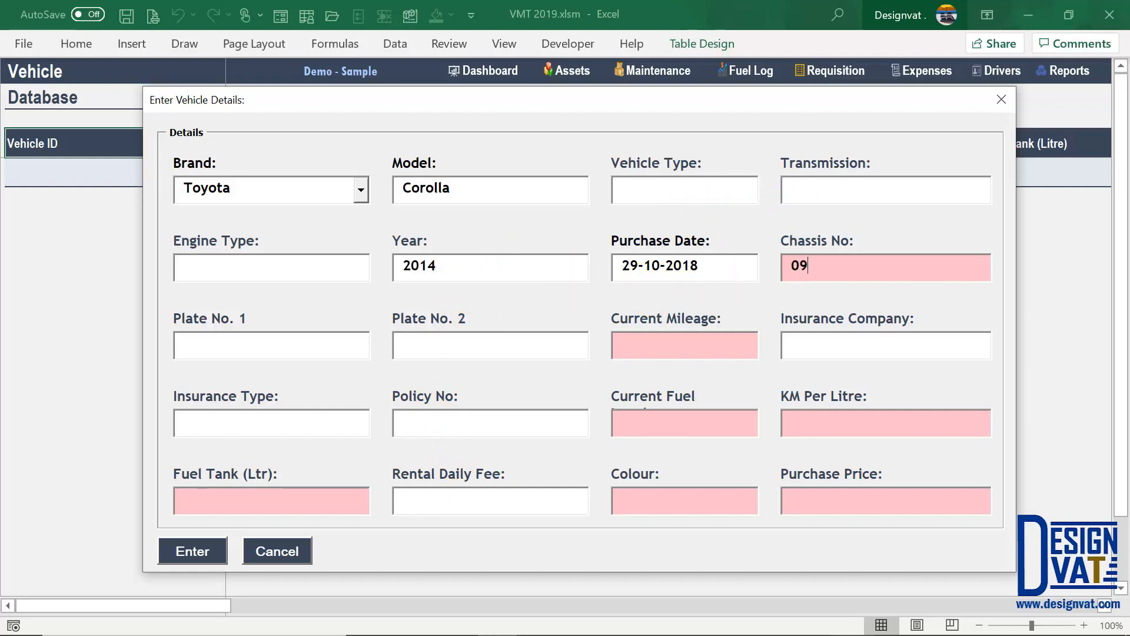
click(238, 492)
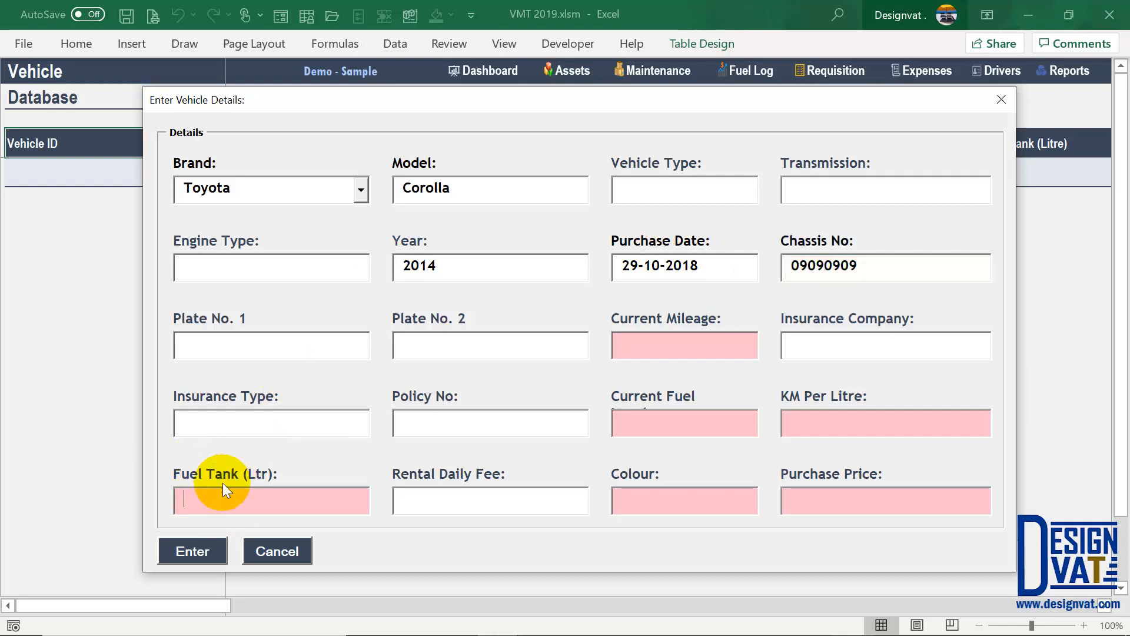
text(40)
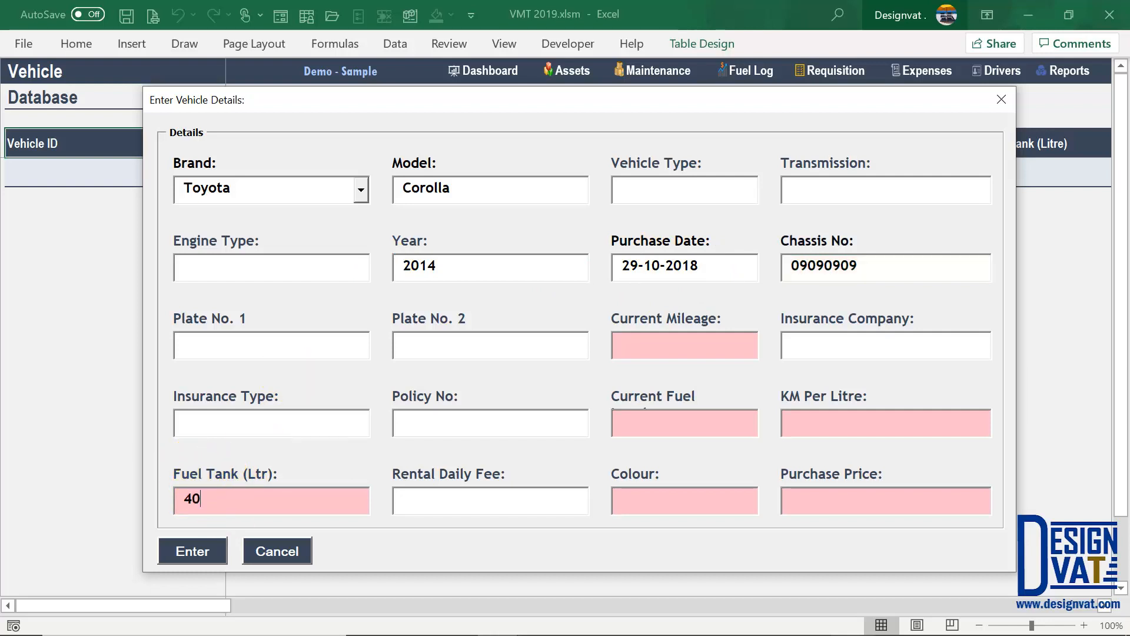
click(642, 415)
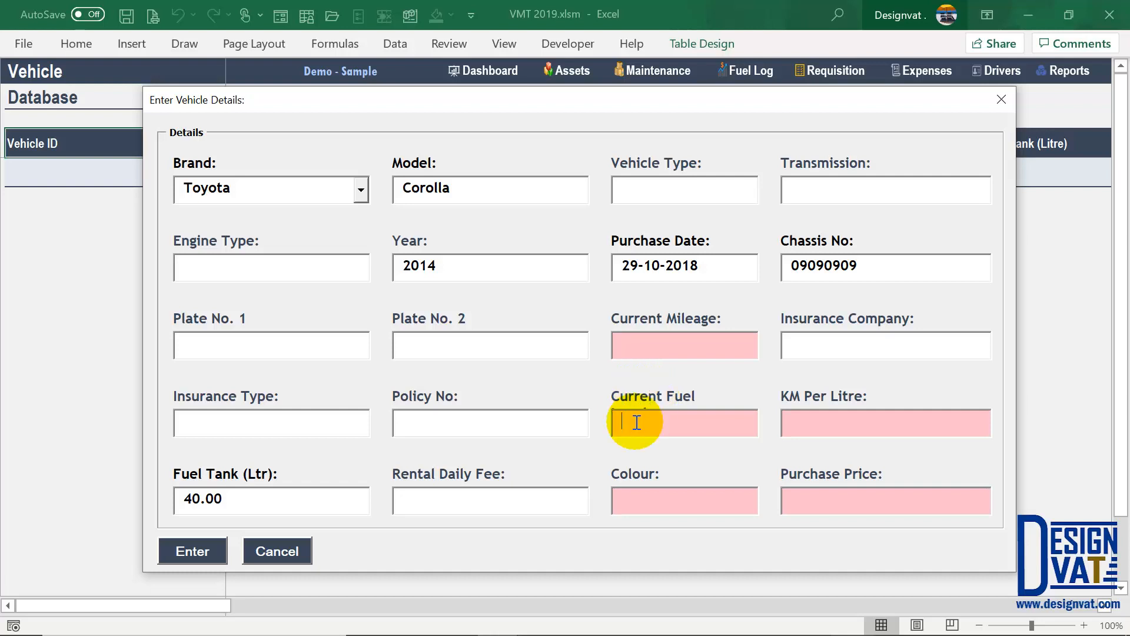
- Enter current fuel 40, current mileage 50 and 10 KM per litre
text(40)
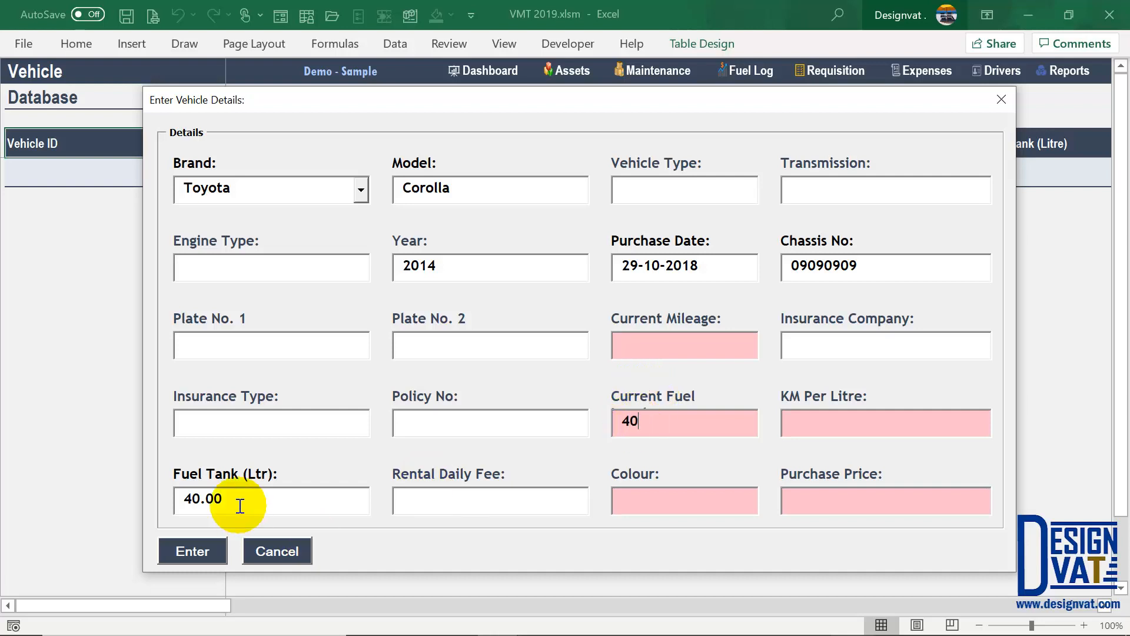
drag(224, 498, 152, 482)
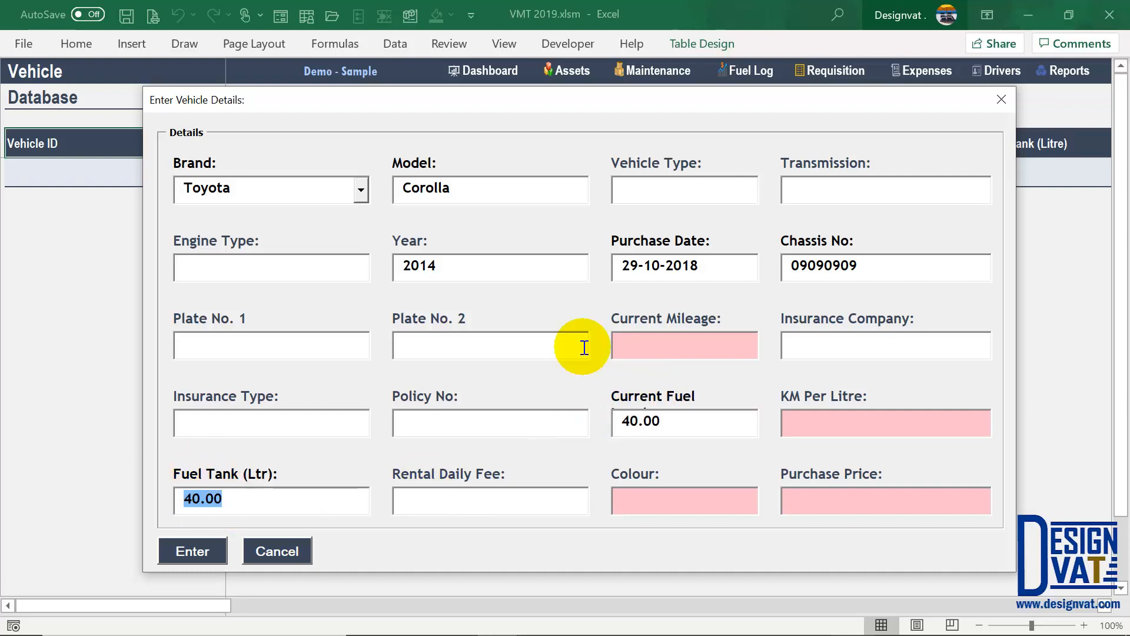
click(648, 346)
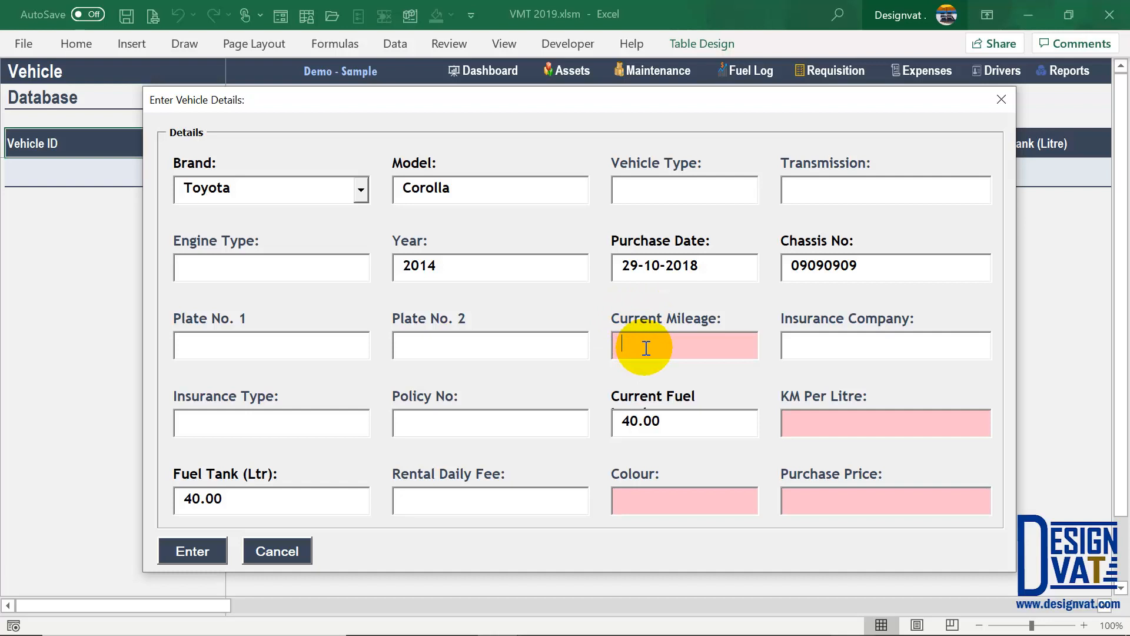
text(50)
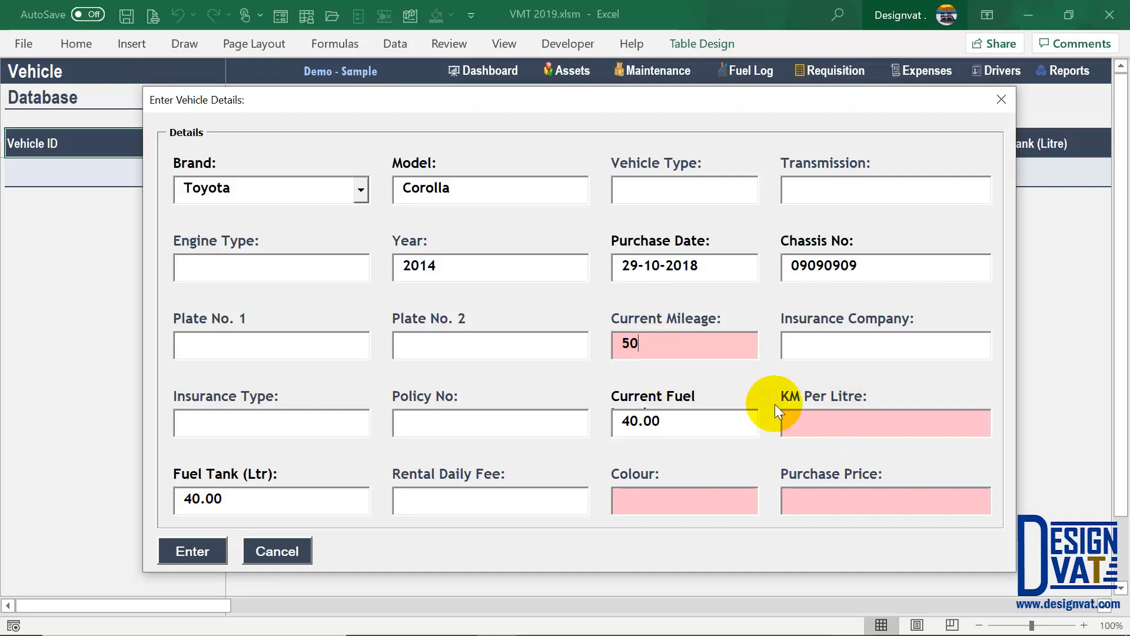
click(810, 421)
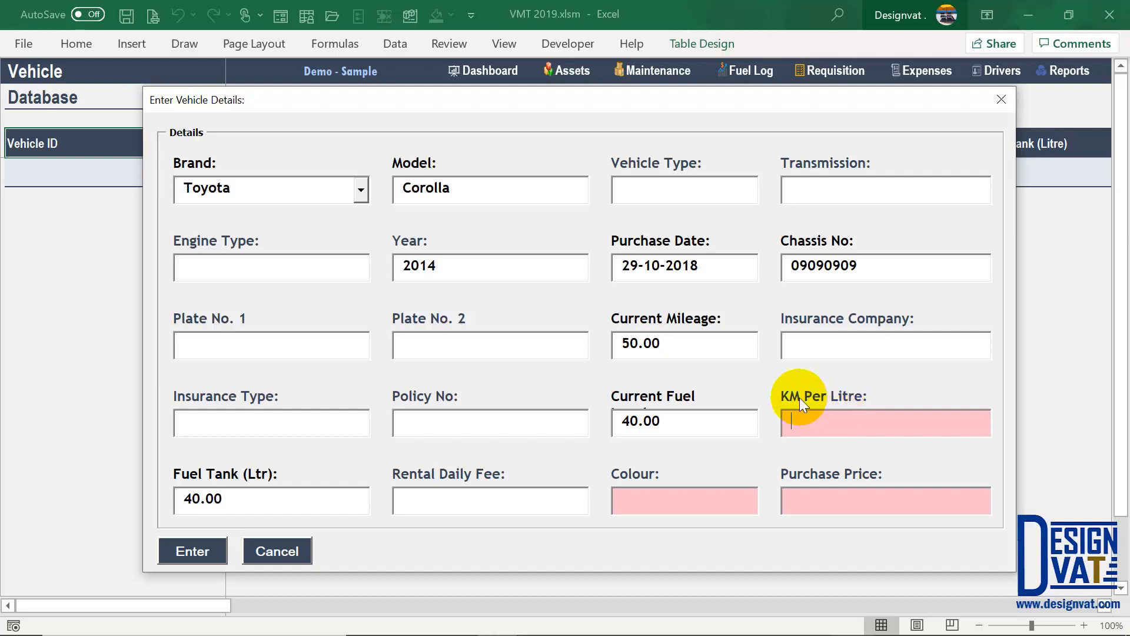
text(10)
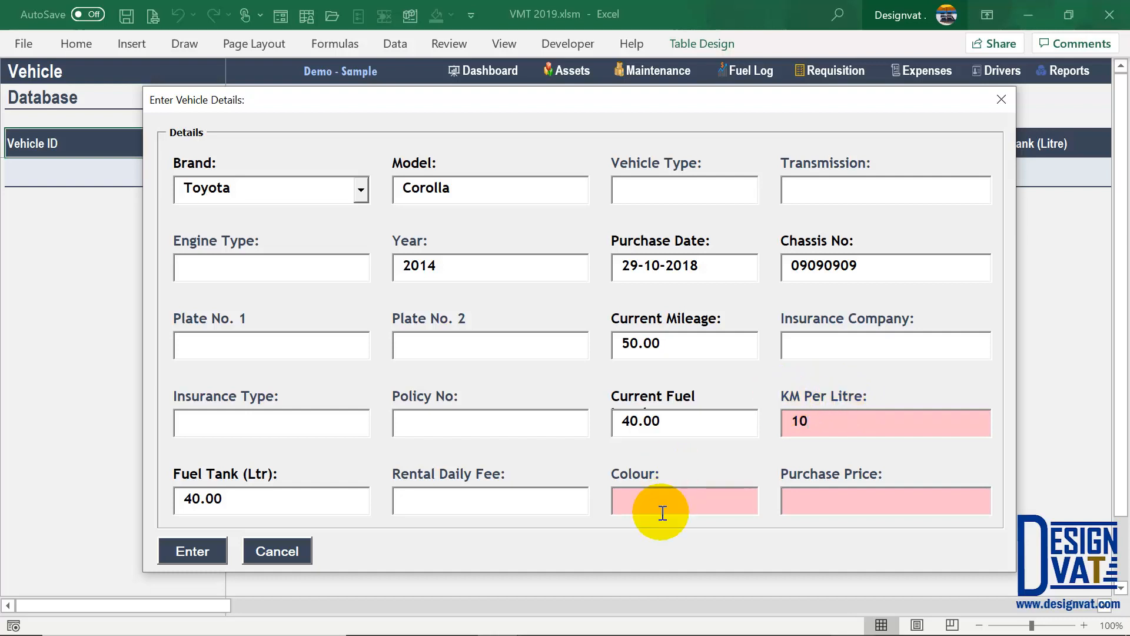
- Set colour White and purchase price 2,000,000, then submit the vehicle
click(660, 505)
text(White)
key(Tab)
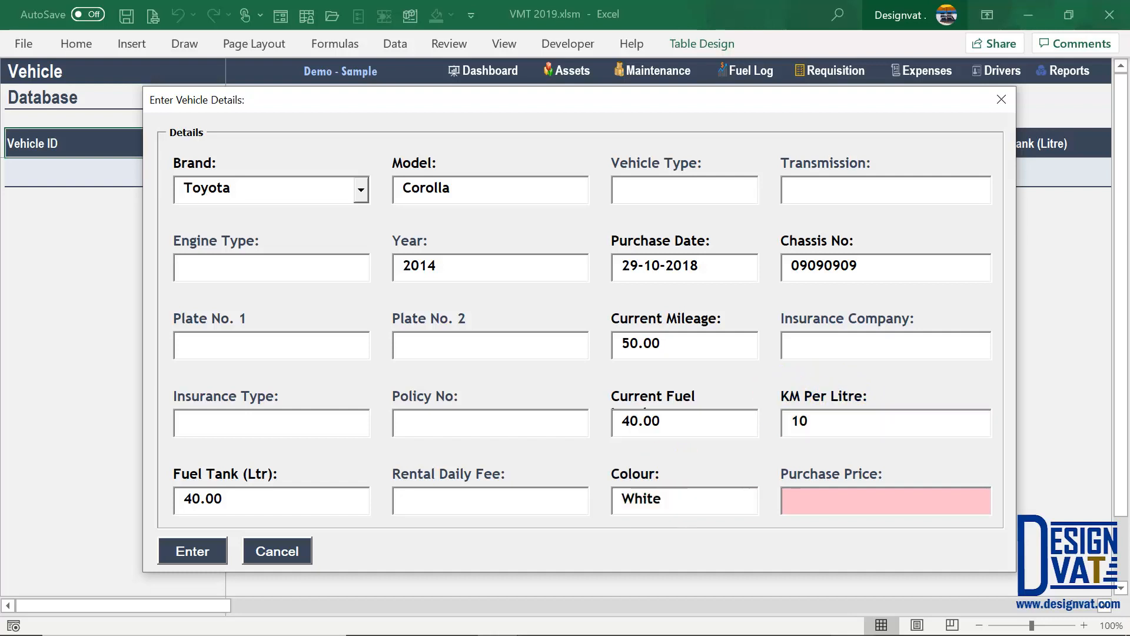
text(2,000,00)
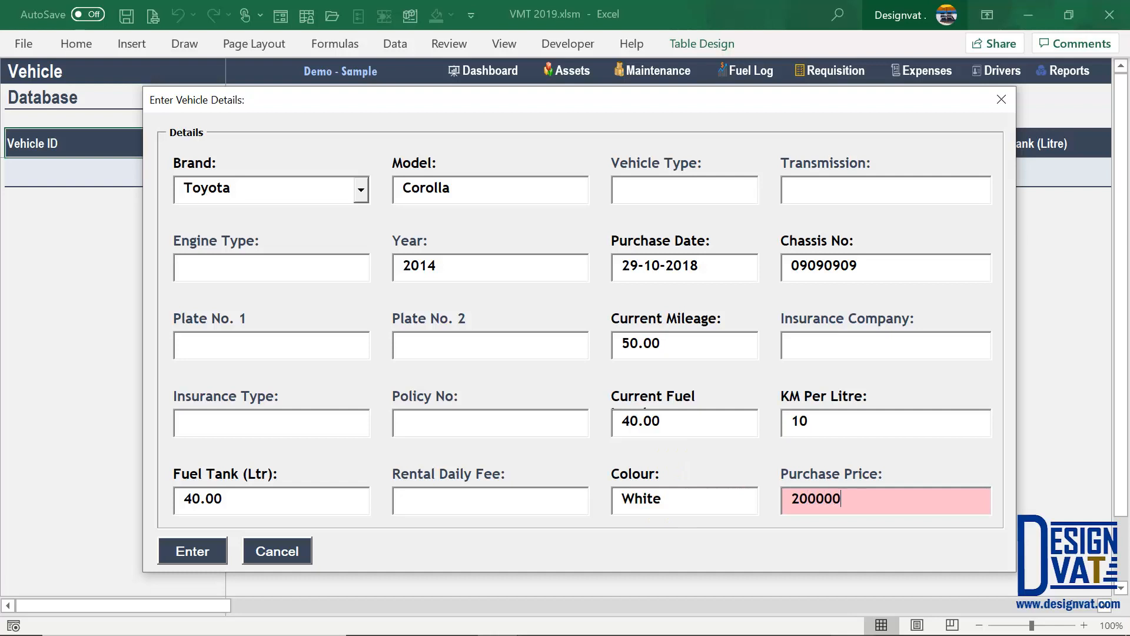
text(0)
key(Tab)
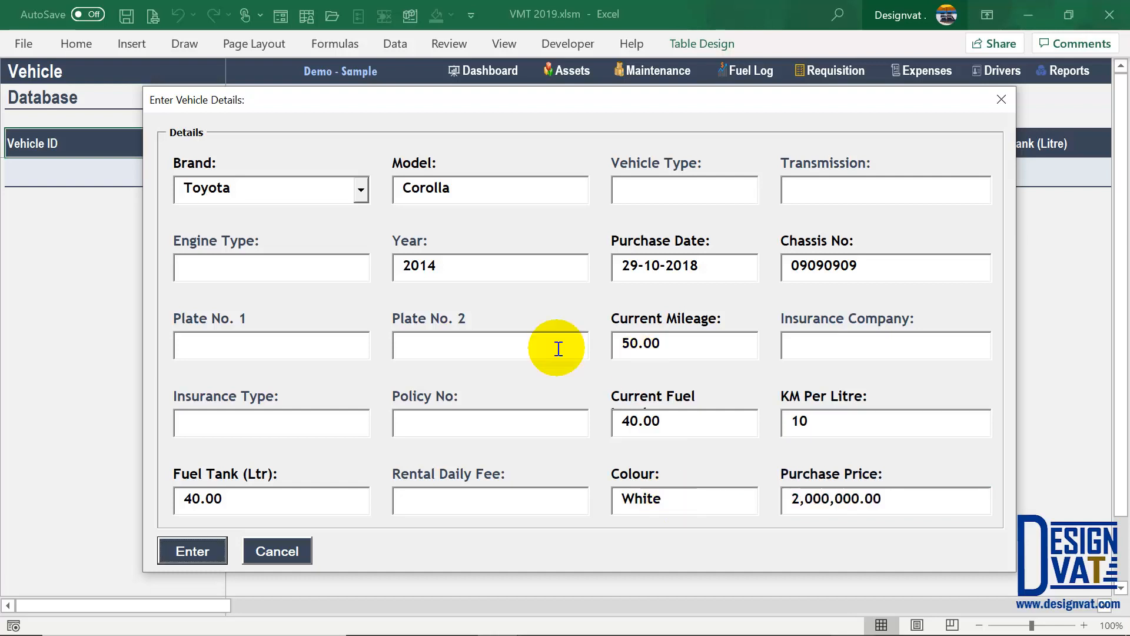
click(187, 550)
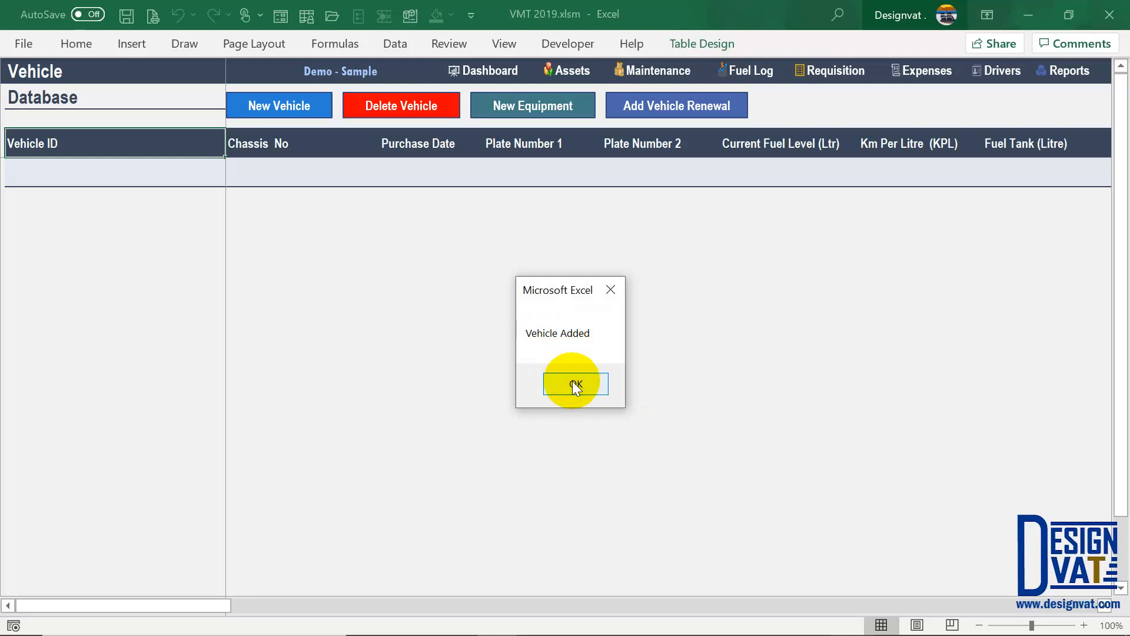
click(574, 384)
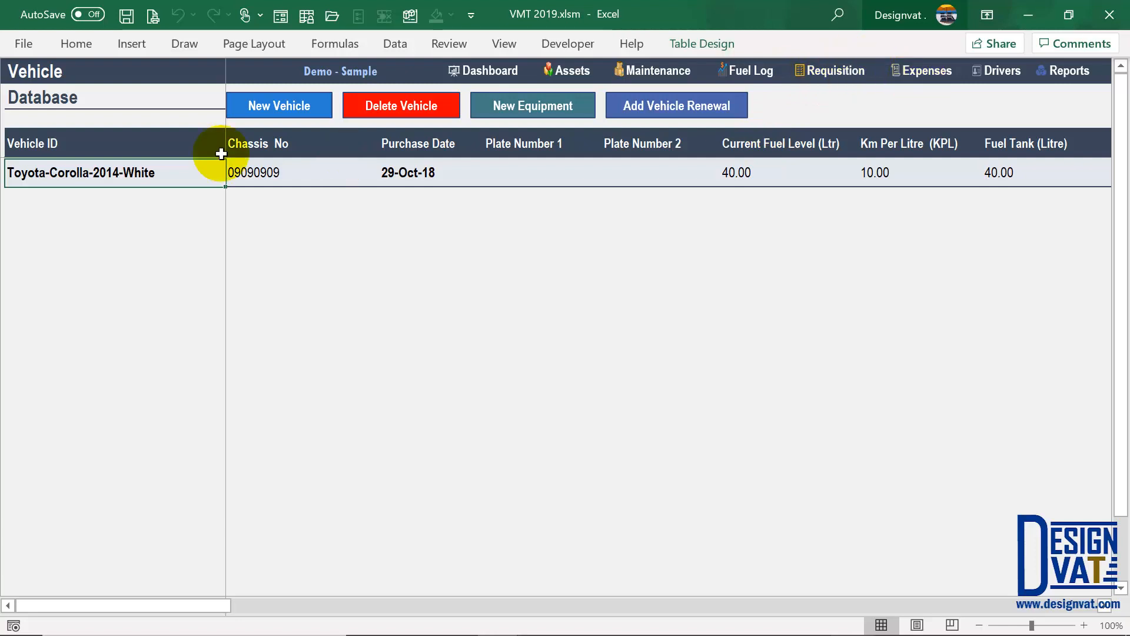
drag(131, 139, 118, 172)
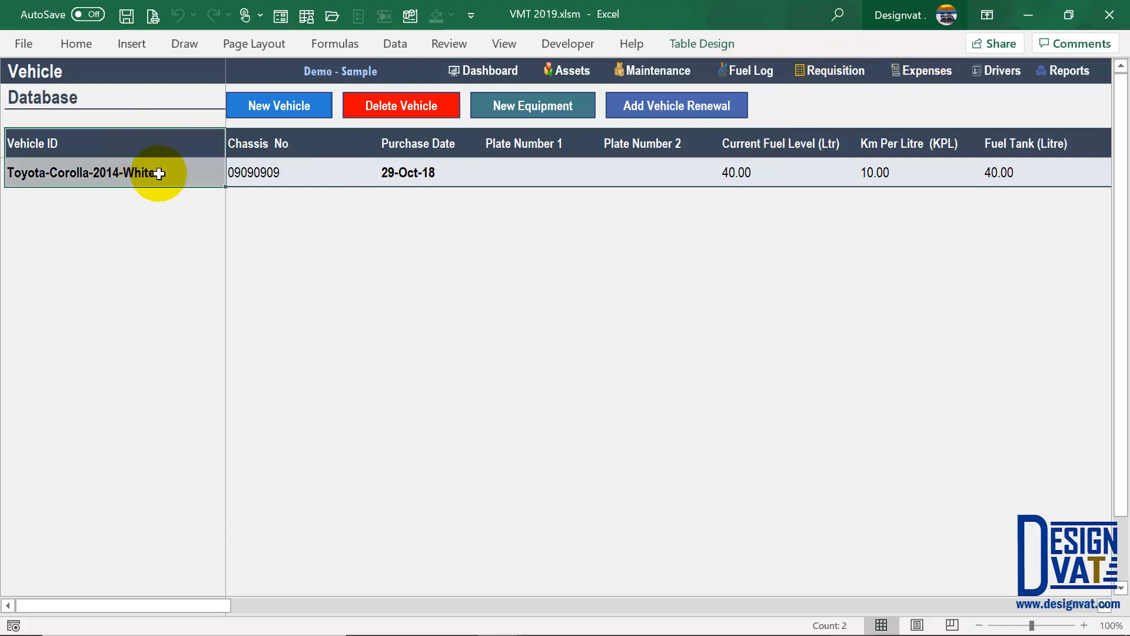
click(270, 177)
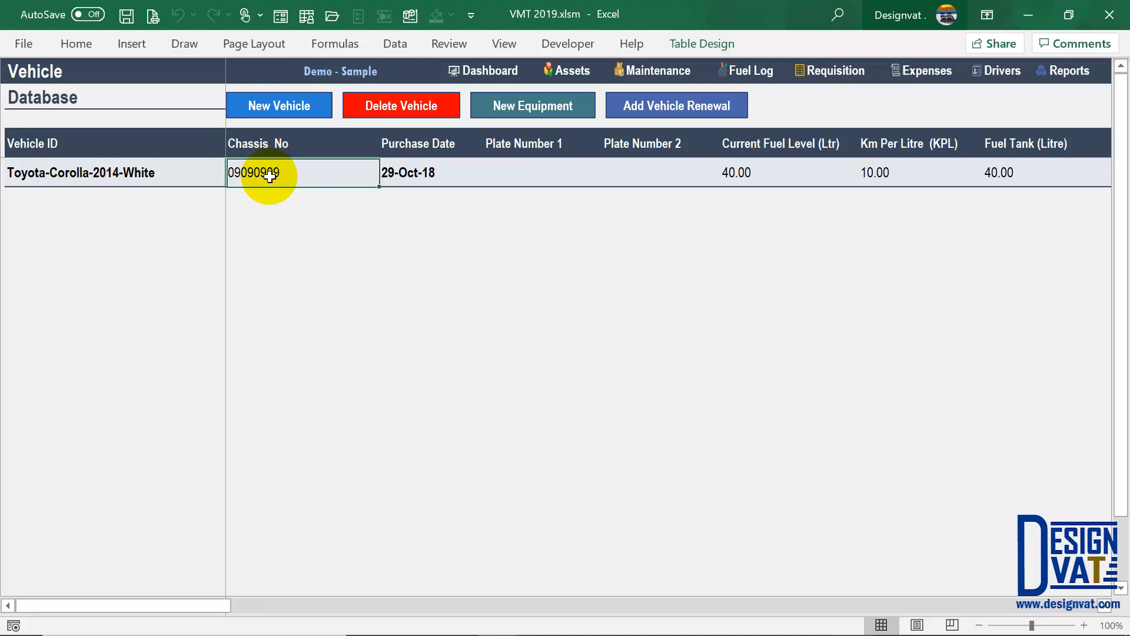
key(Right)
key(Right)
key(Right)
key(Right)
key(Right)
key(Right)
key(Right)
key(Right)
key(Right)
key(Right)
key(Right)
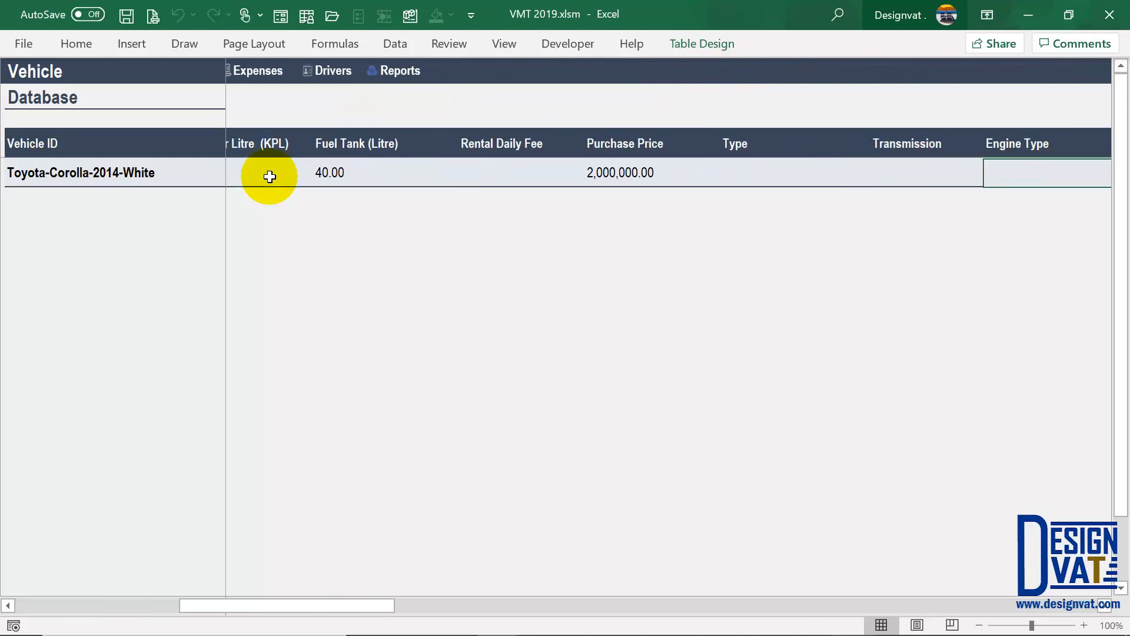
key(Right)
key(Right)
key(Right)
key(Right)
key(Right)
key(Right)
key(Right)
key(Right)
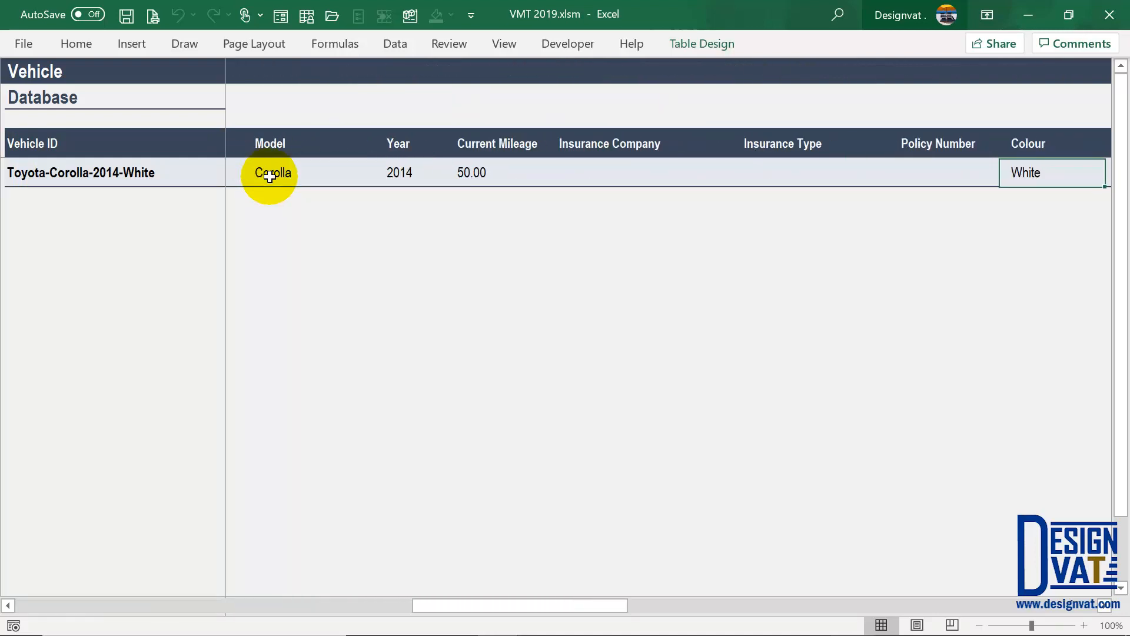
key(Right)
key(Right)
key(Right)
key(Right)
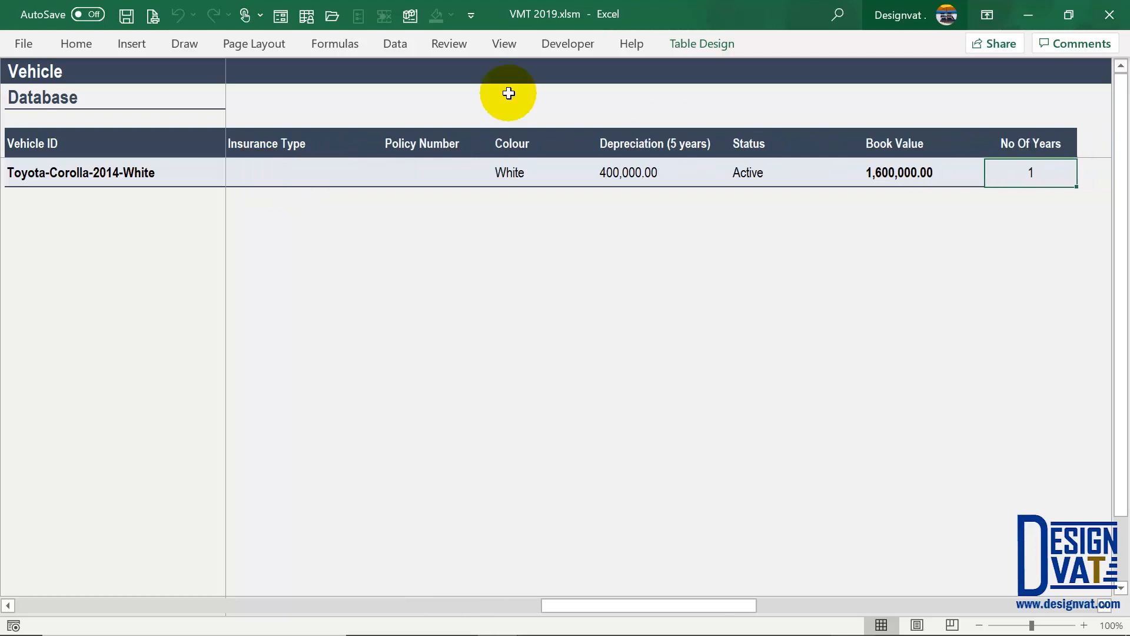
click(748, 172)
shift+click(770, 136)
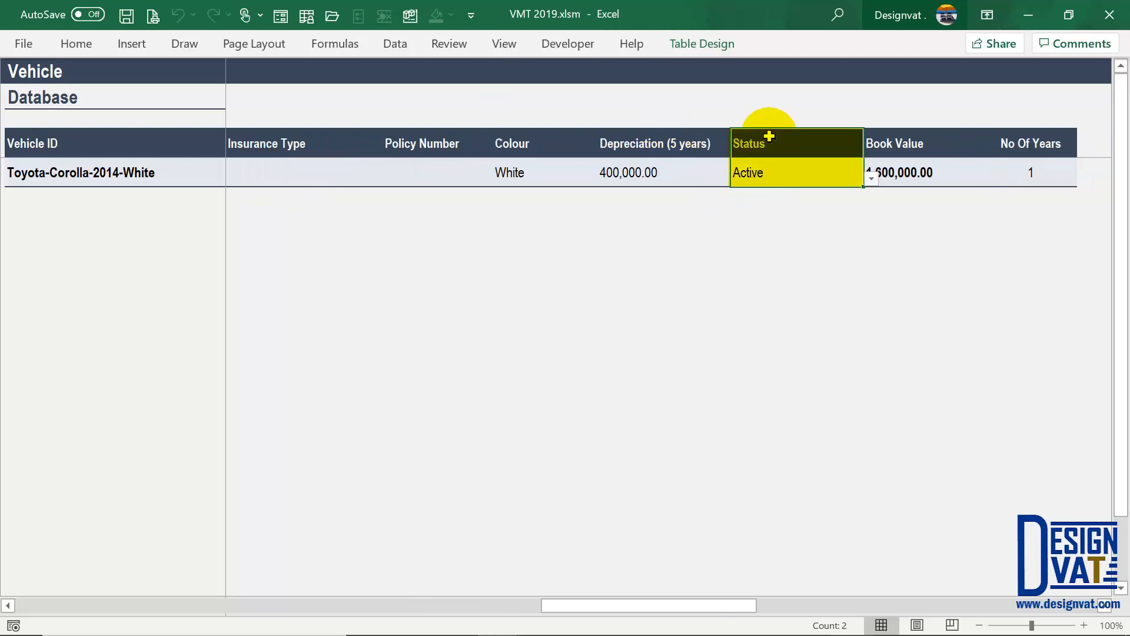
click(760, 174)
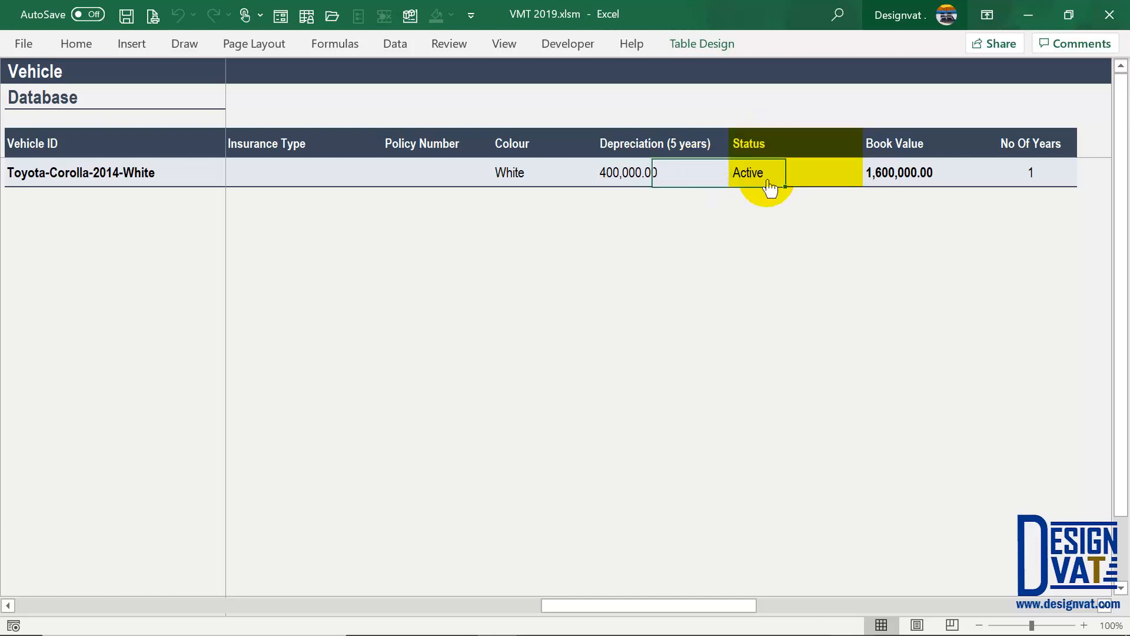
click(870, 179)
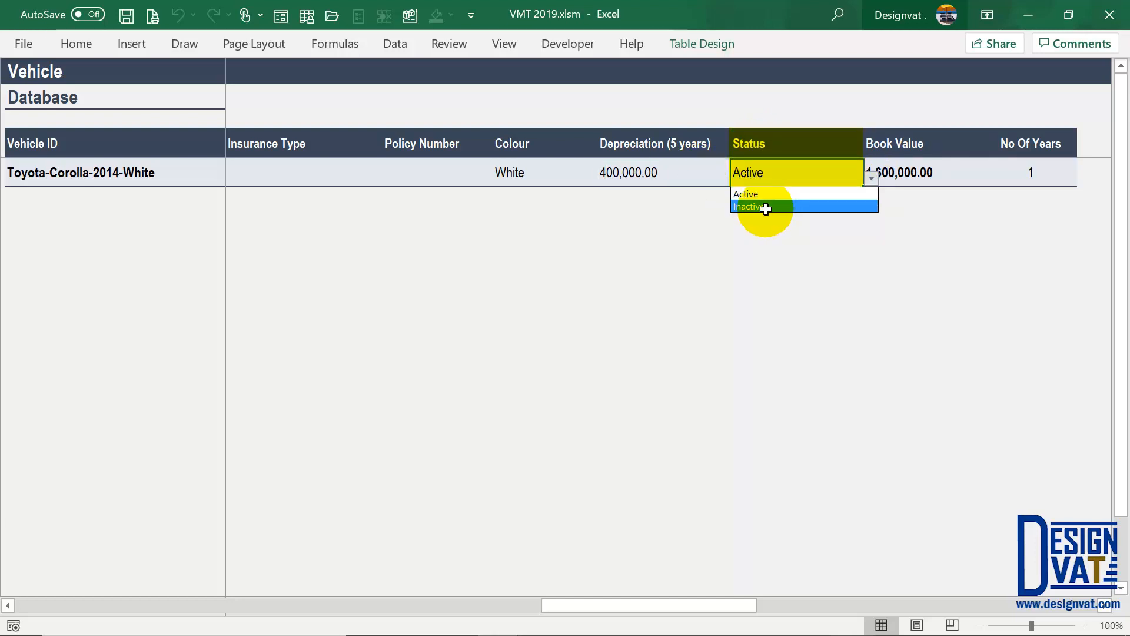
key(Tab)
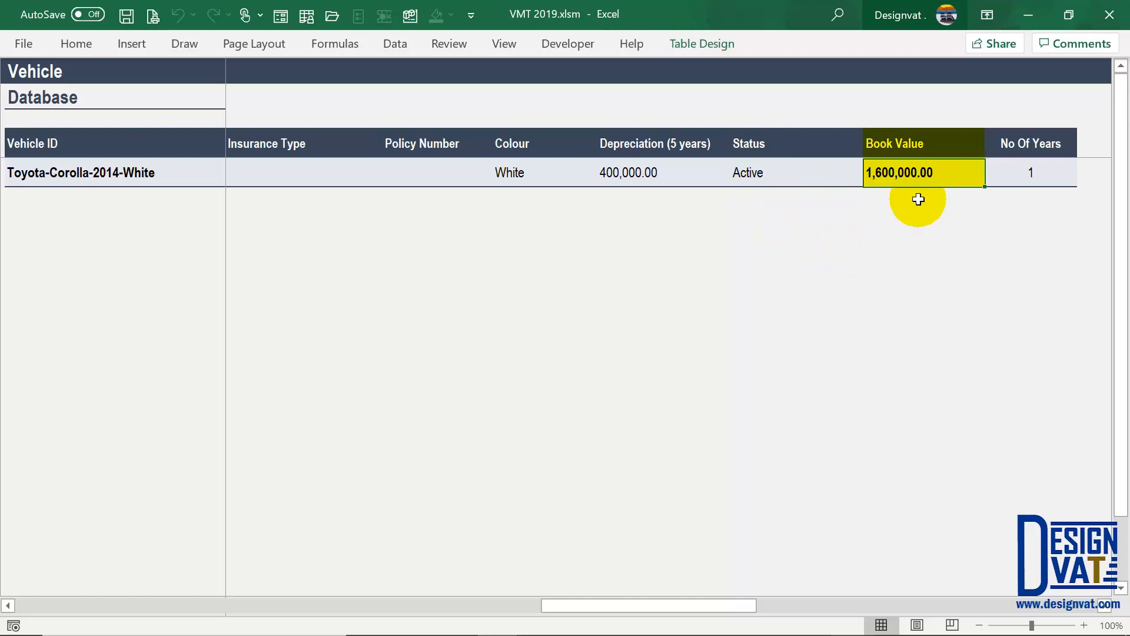
click(1029, 179)
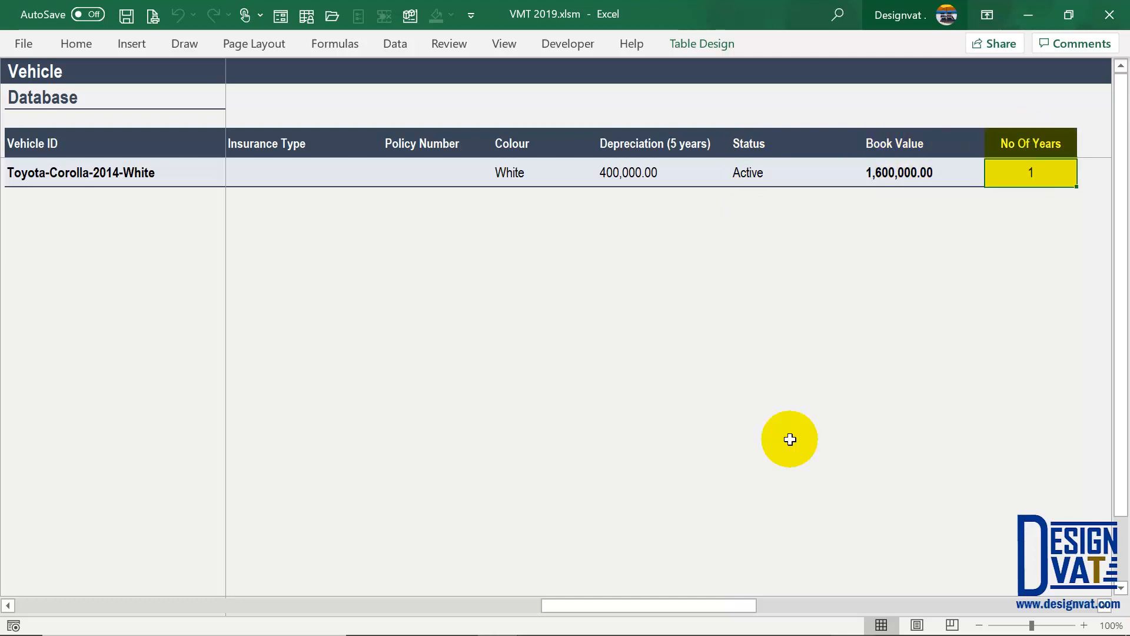
drag(604, 605, 19, 603)
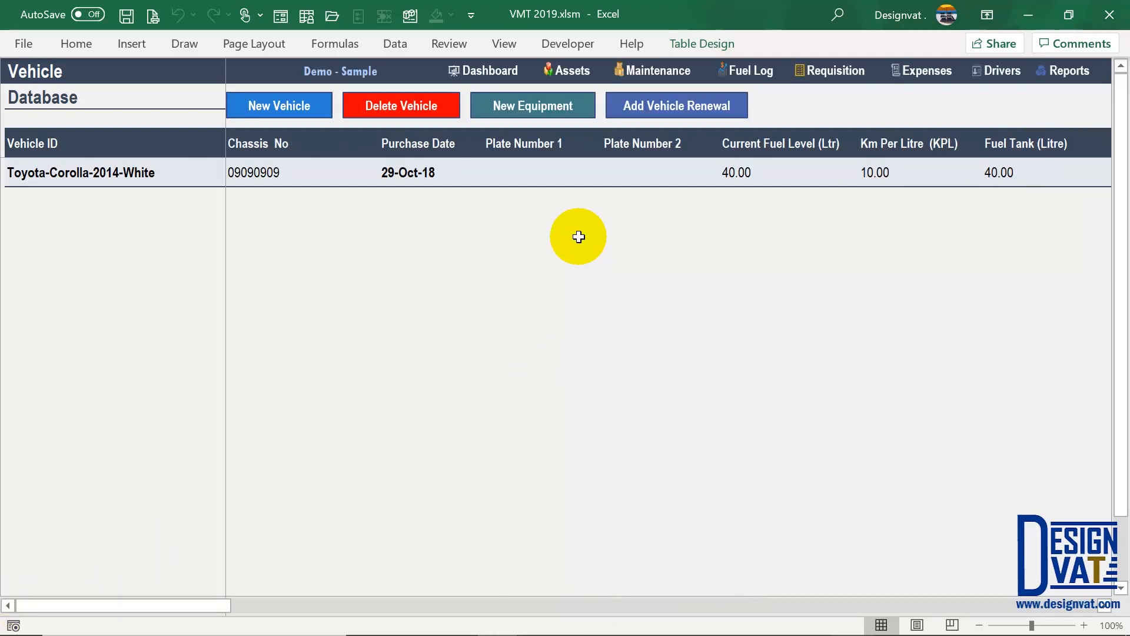
click(150, 172)
click(411, 106)
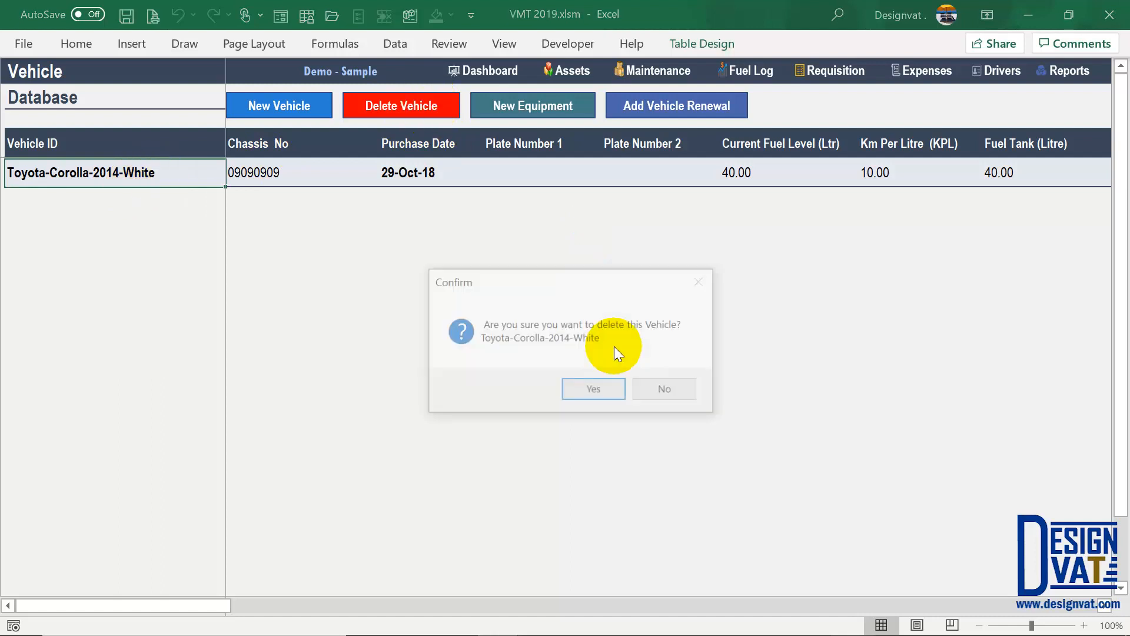
click(671, 389)
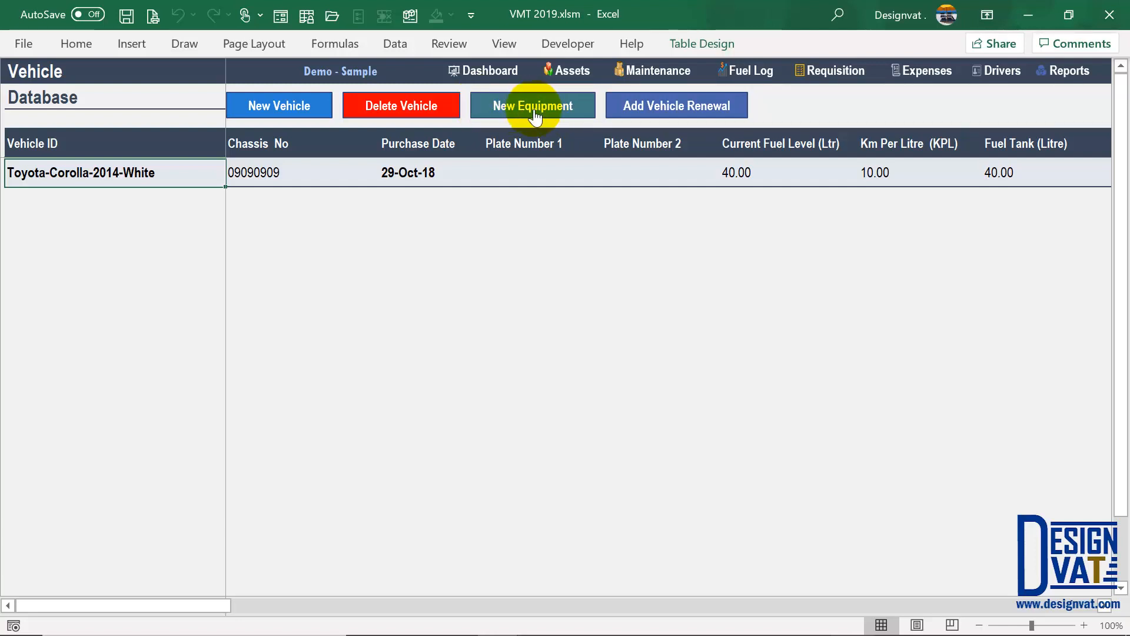
- Switch from the Vehicle database to the Equipment database with the New Equipment button
click(535, 112)
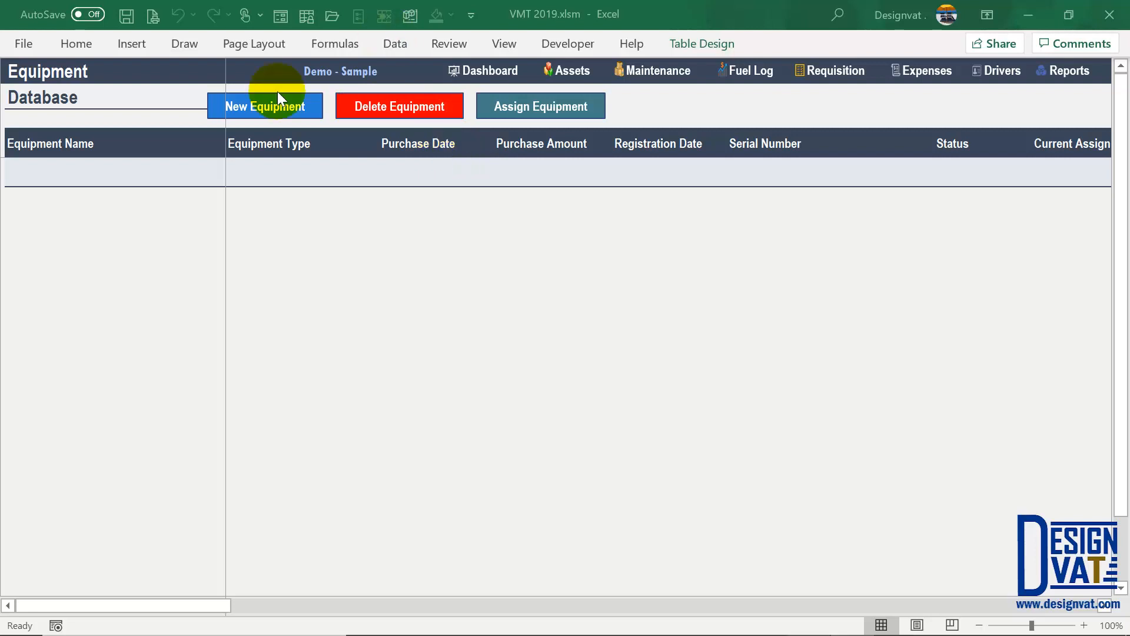
- Start a new equipment entry with purchase date 01/02/2019 and type Computers
click(270, 104)
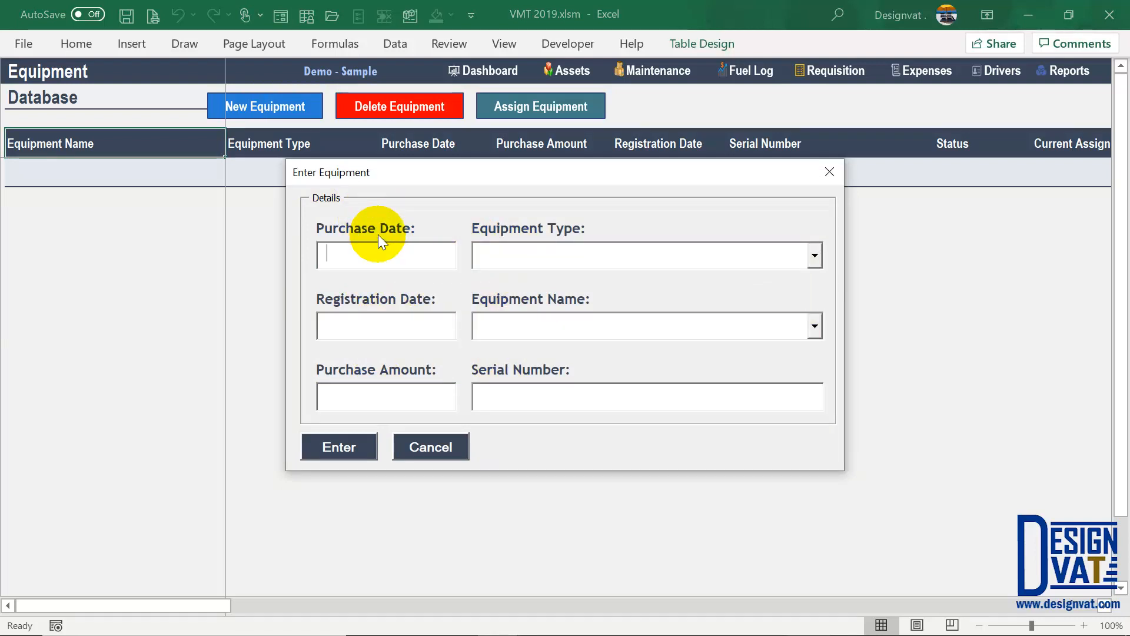
text(01/02/2019)
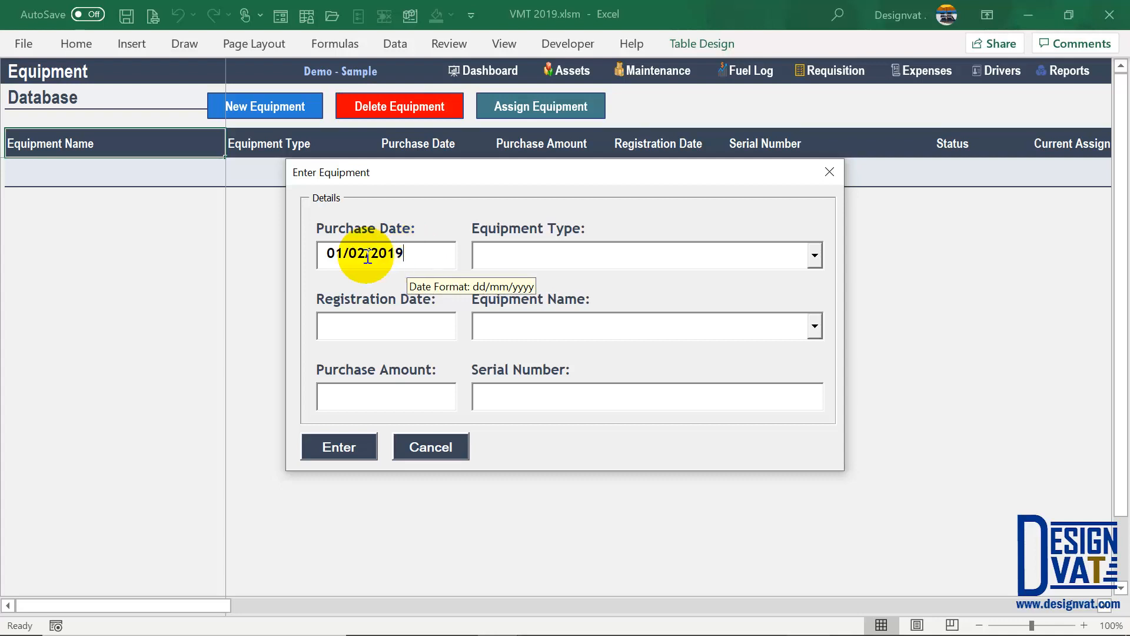
drag(320, 253, 365, 253)
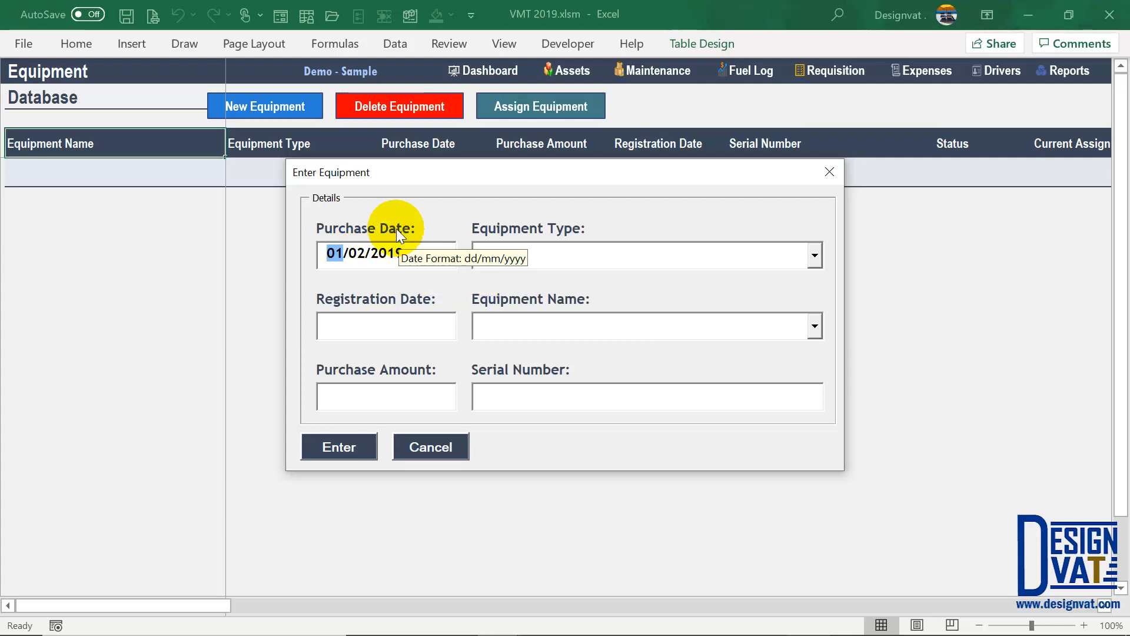
key(Tab)
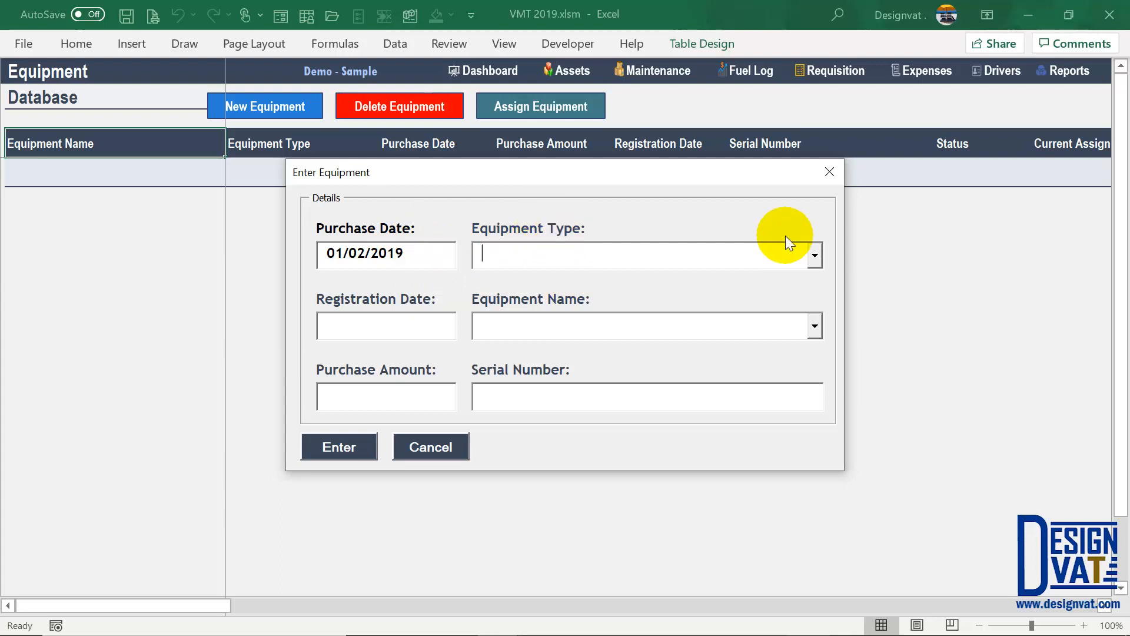
click(816, 256)
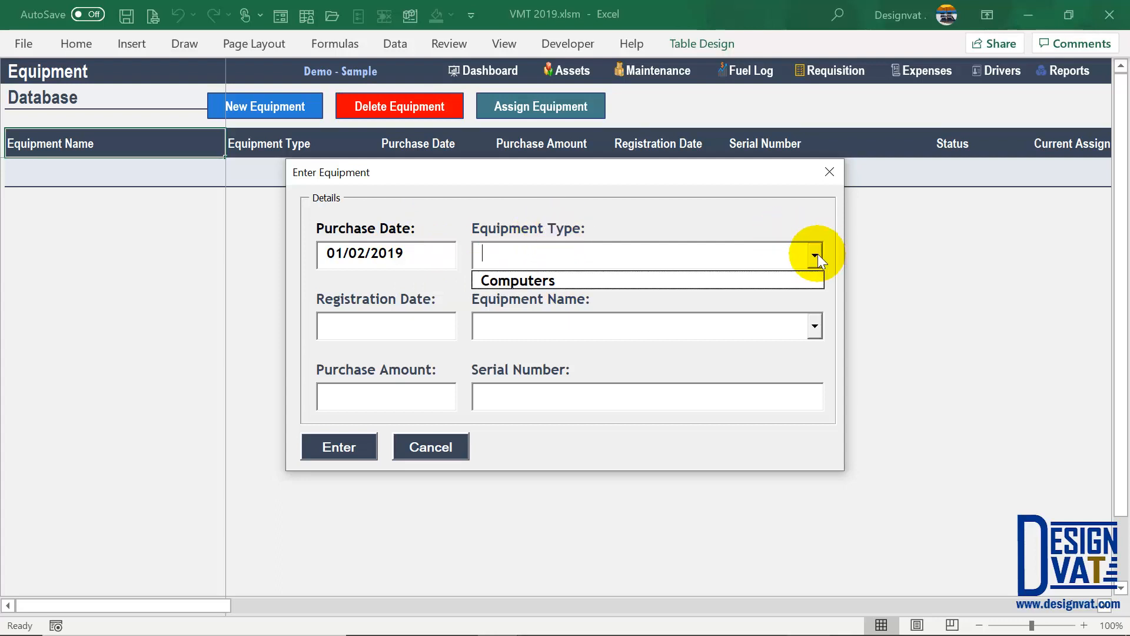
click(527, 282)
- Enter registration date 02/03/2019, name Dell Inspiron, amount 300,000 and a serial number, then submit
click(411, 323)
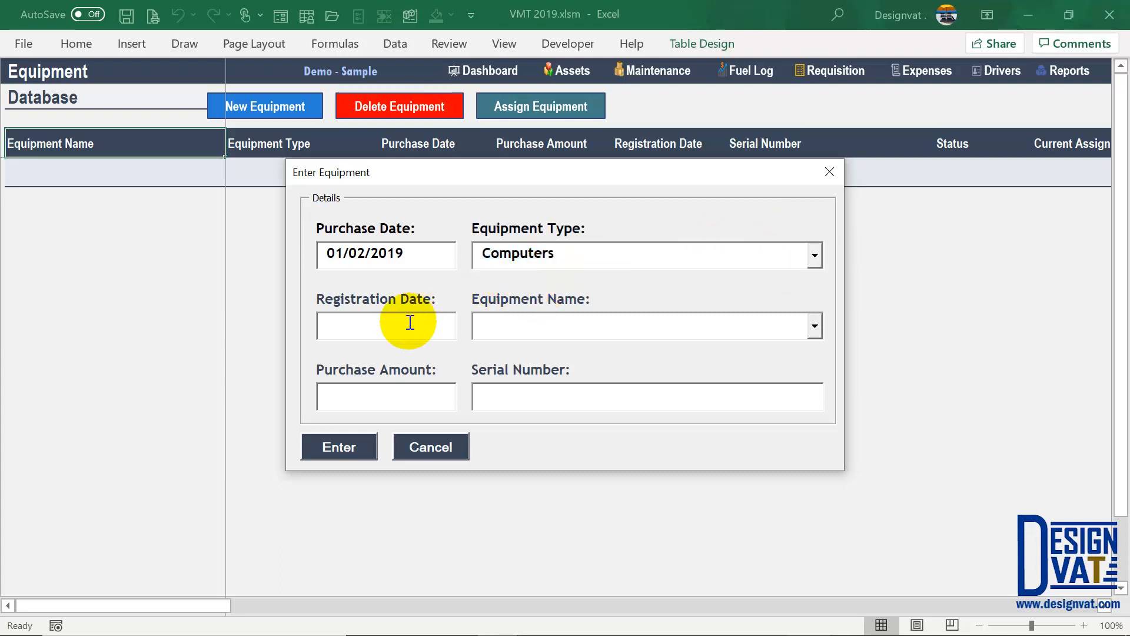
text(02/03/20)
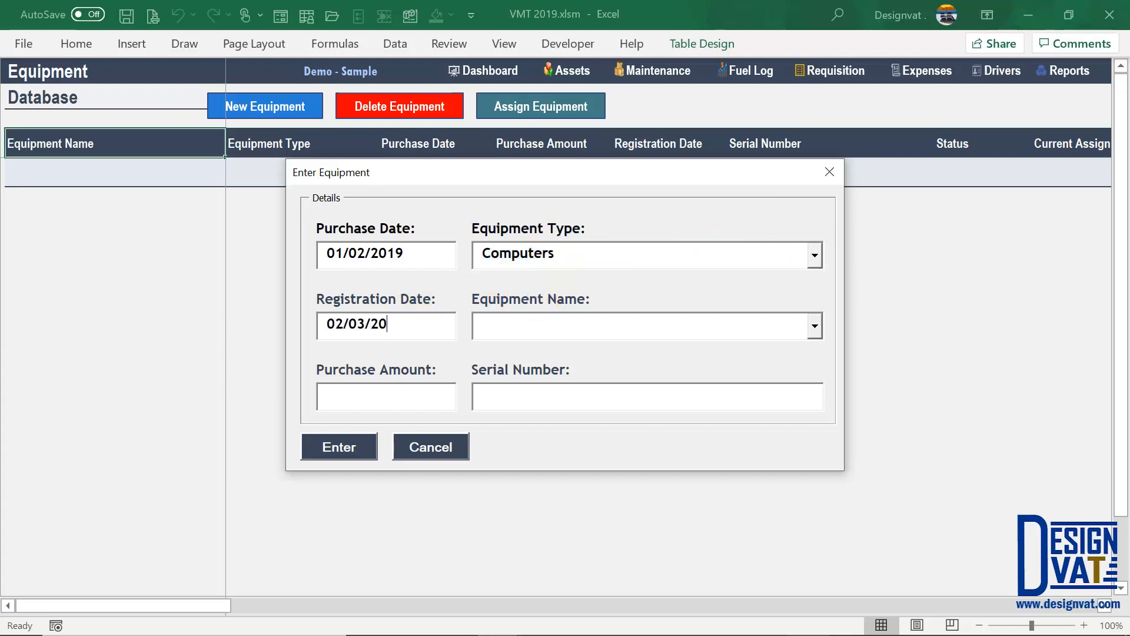
text(19)
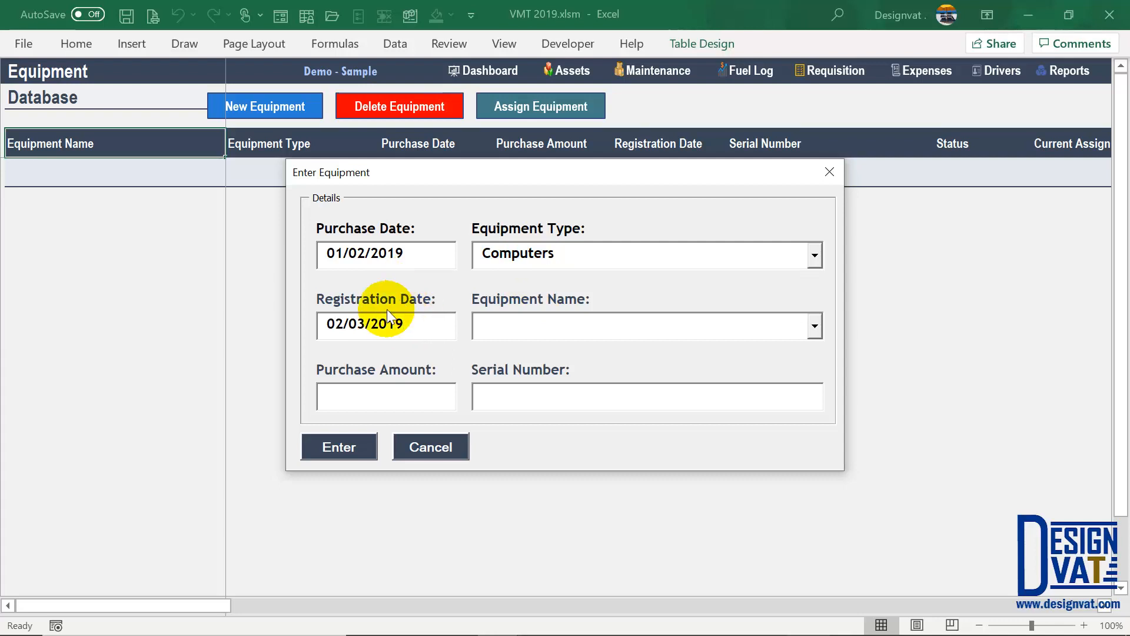
click(504, 318)
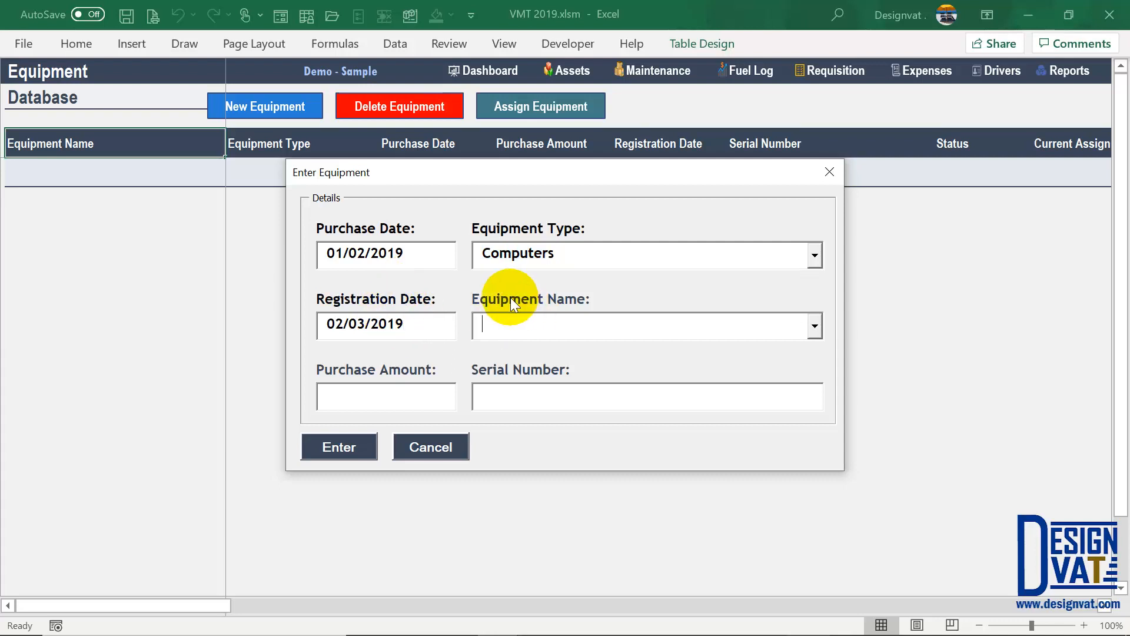
text(Dell Insp)
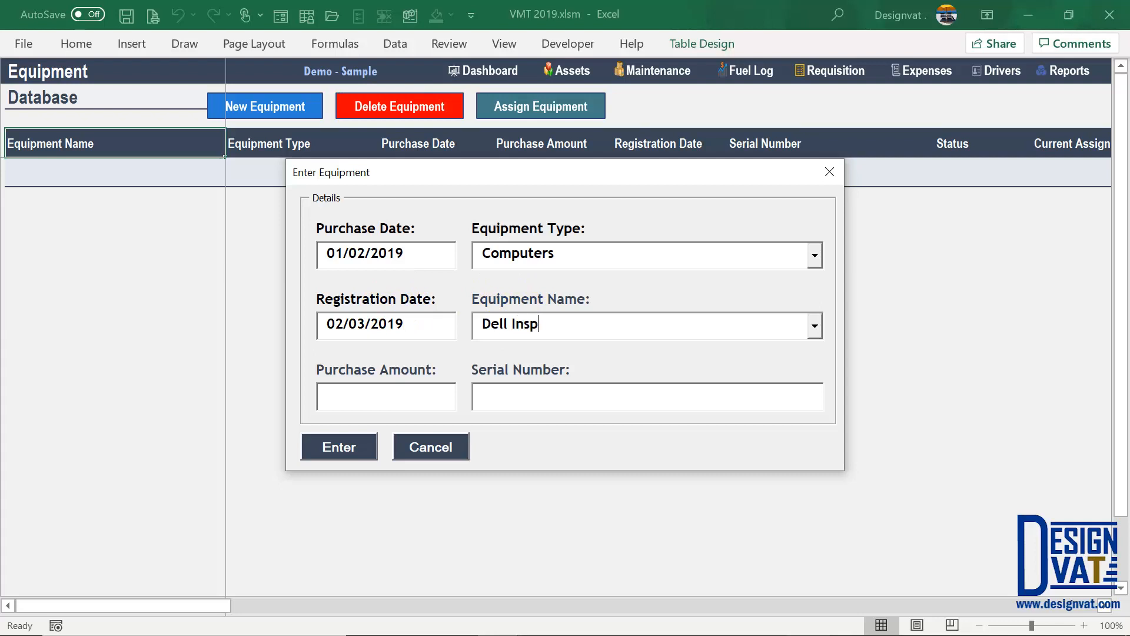
text(iron 13)
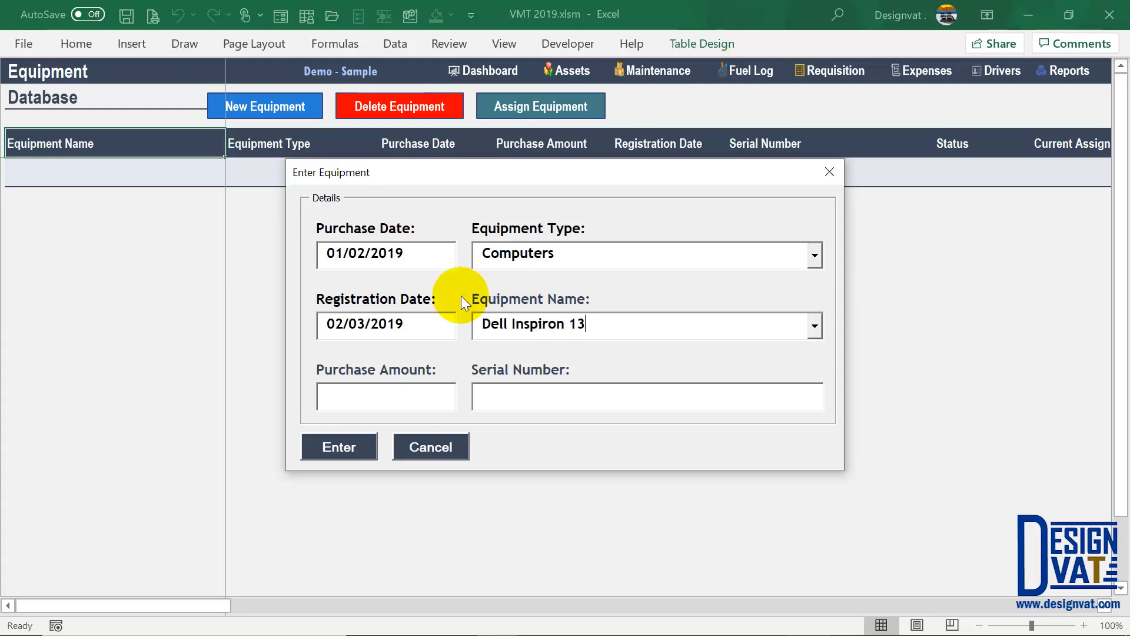
click(348, 253)
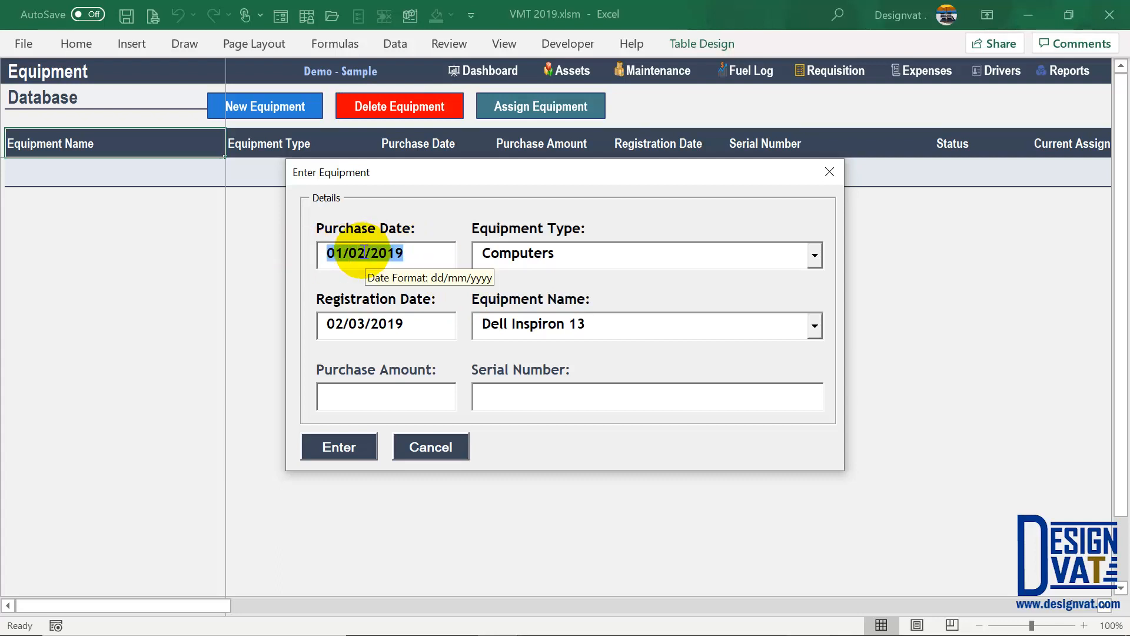
click(387, 396)
text(3)
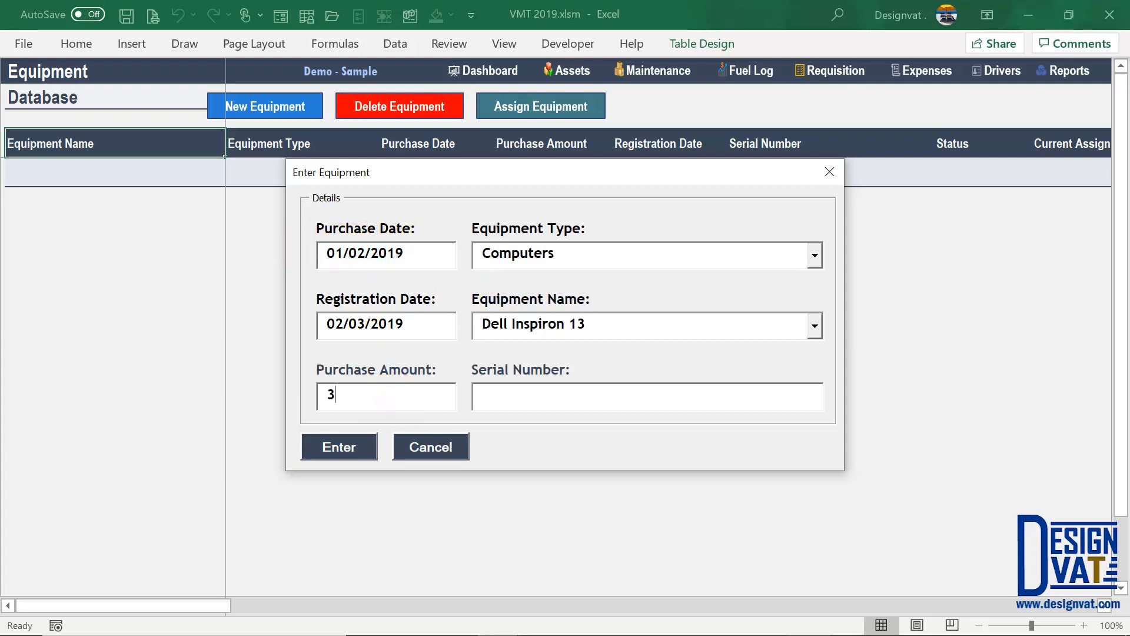
text(00,000)
key(Tab)
text(099)
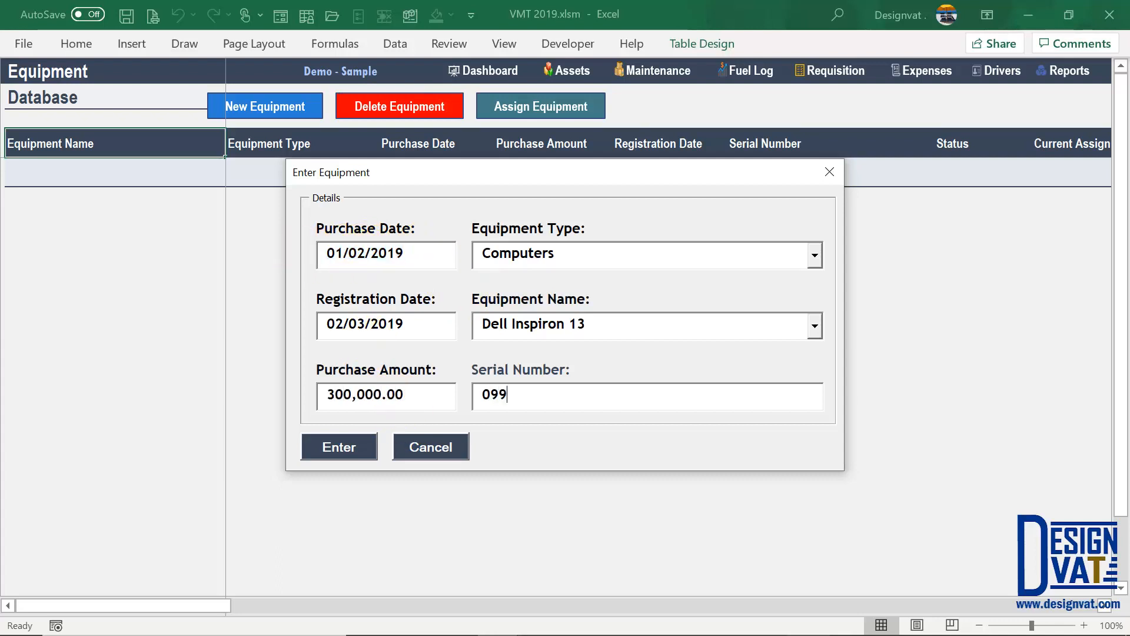
text(282m9292929)
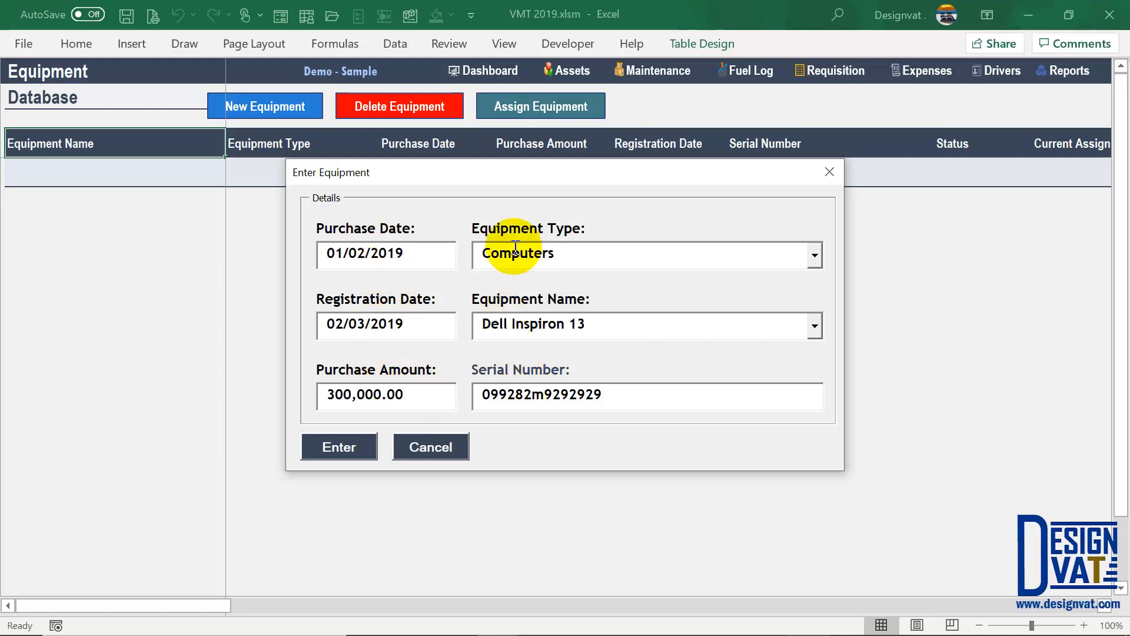
click(340, 446)
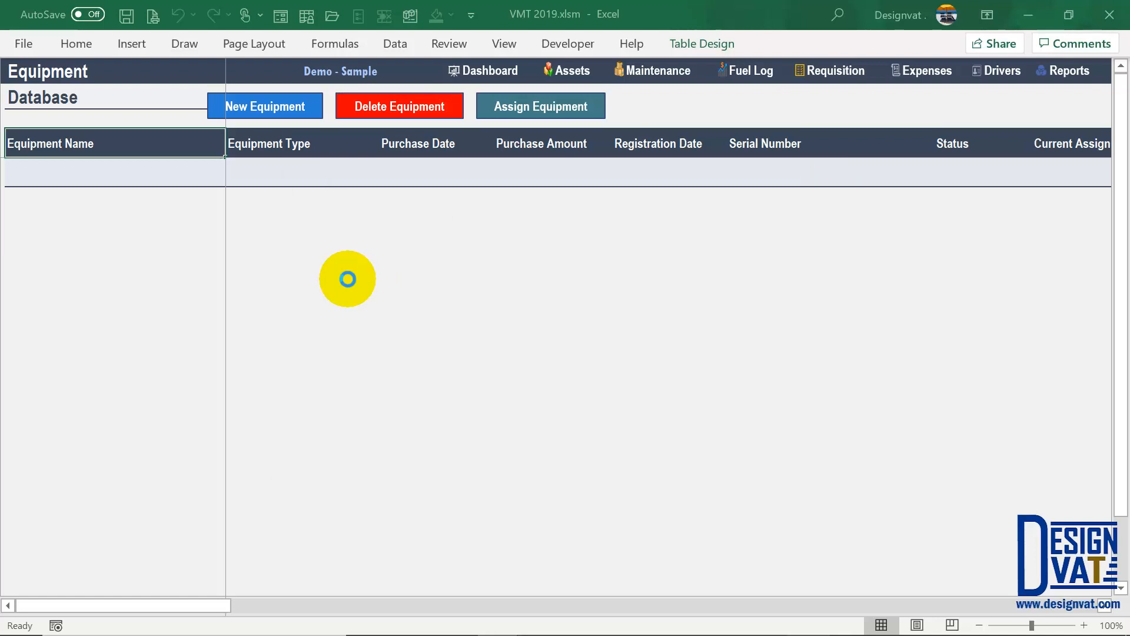
click(585, 381)
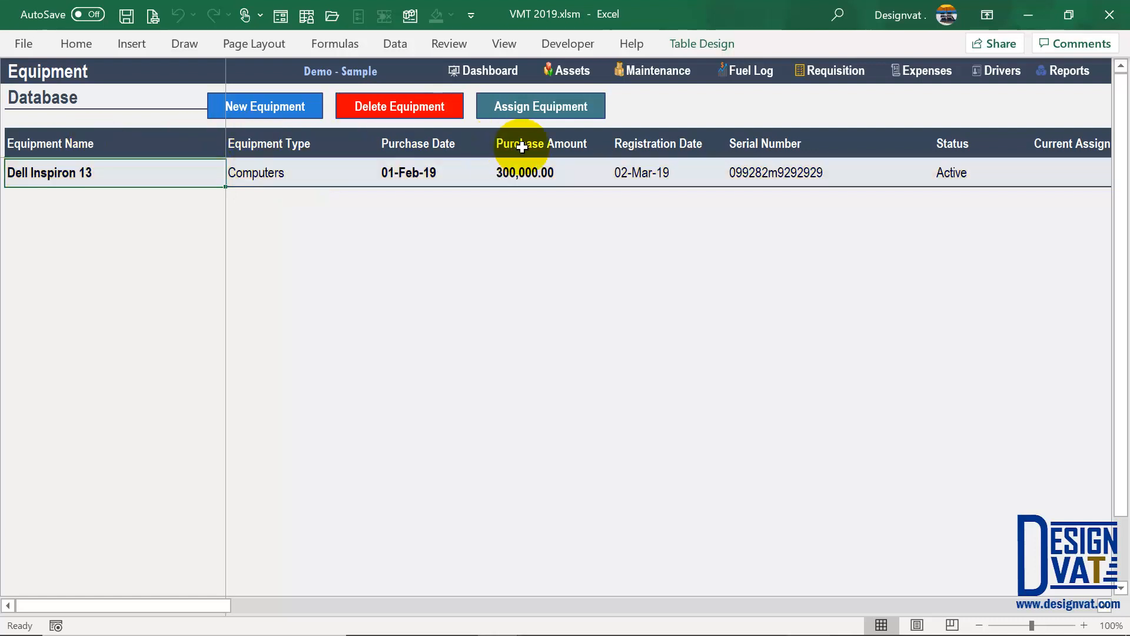
click(533, 177)
key(Tab)
key(Tab)
key(Tab)
key(Tab)
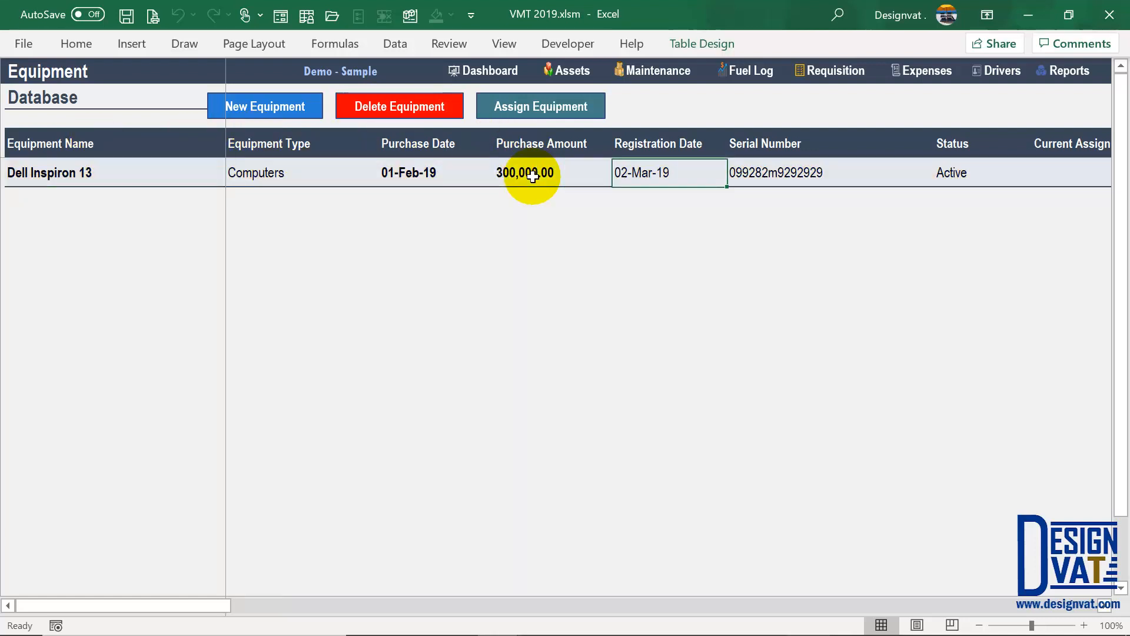
key(Tab)
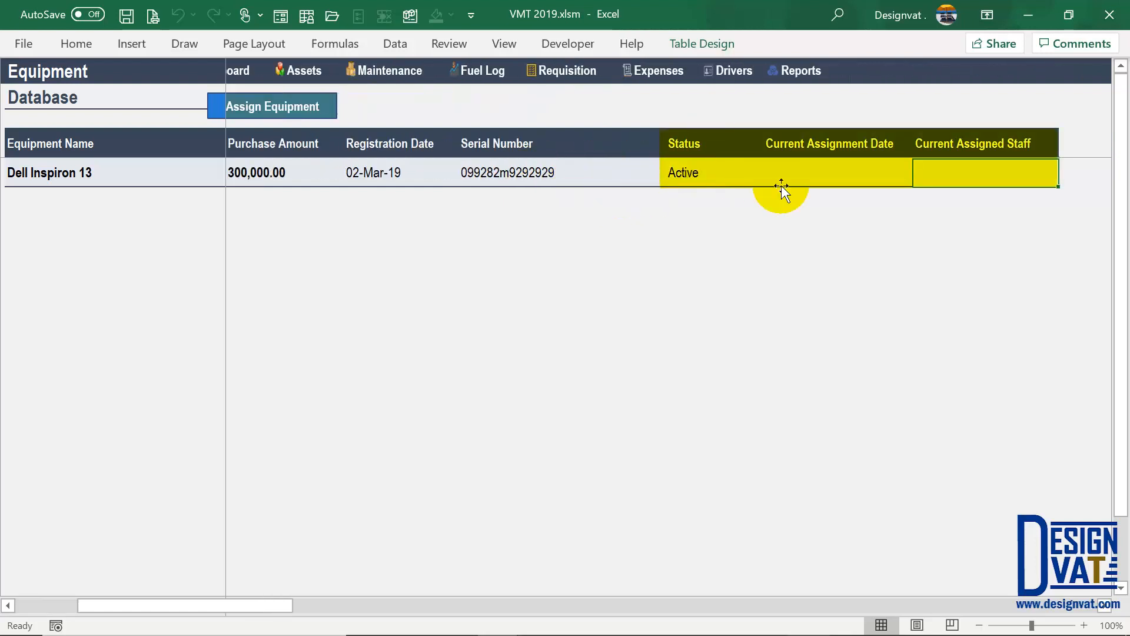
drag(697, 142, 691, 172)
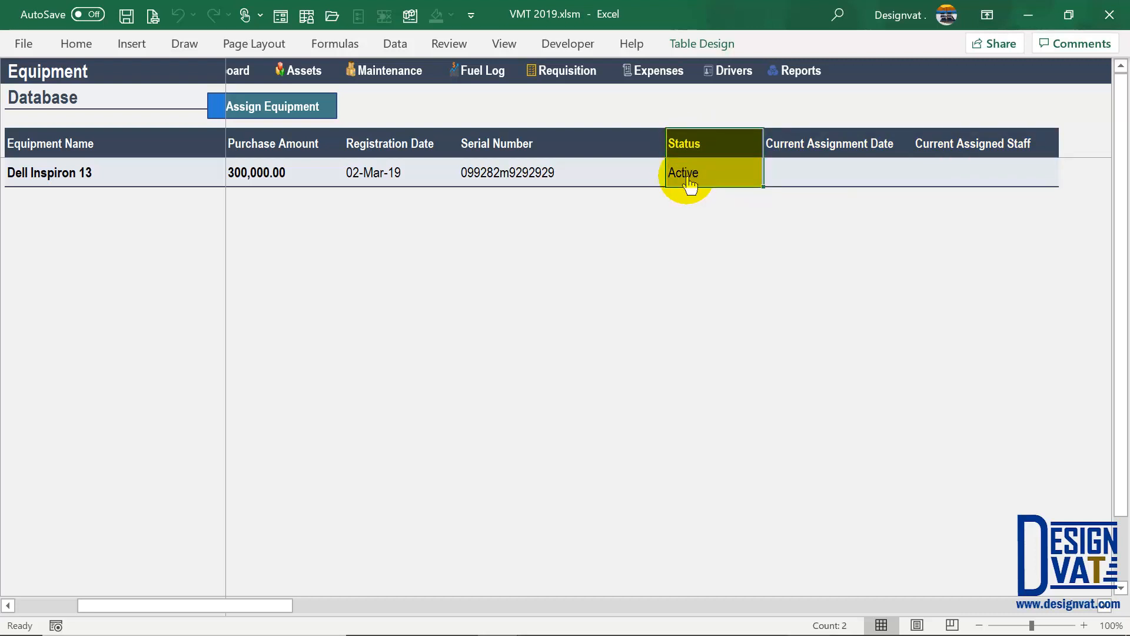
click(689, 180)
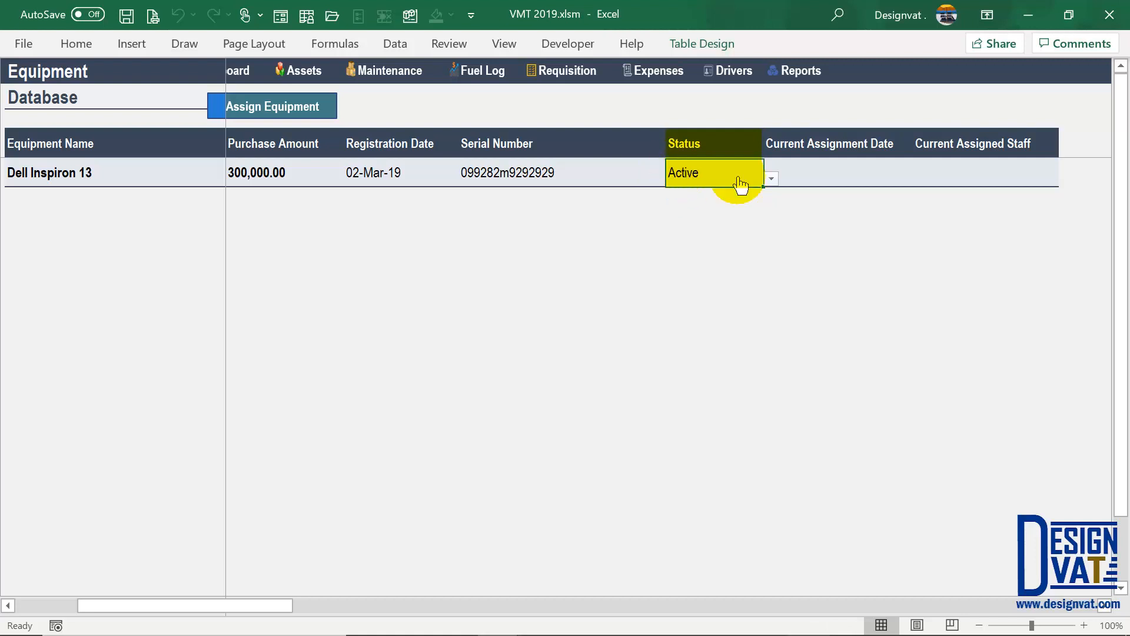
click(770, 178)
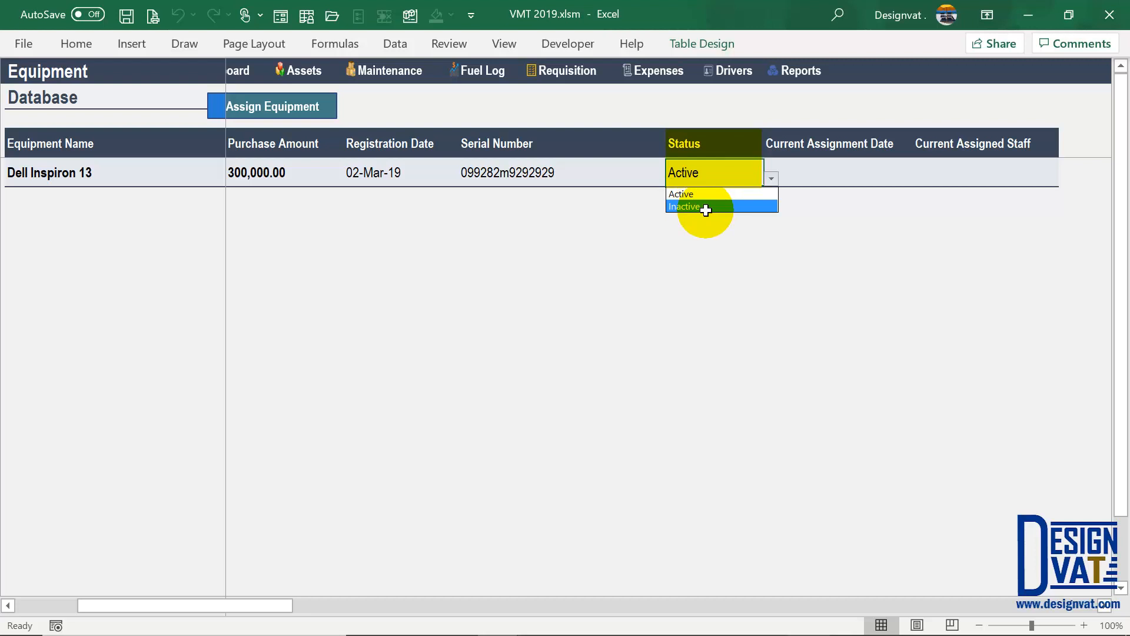
click(683, 193)
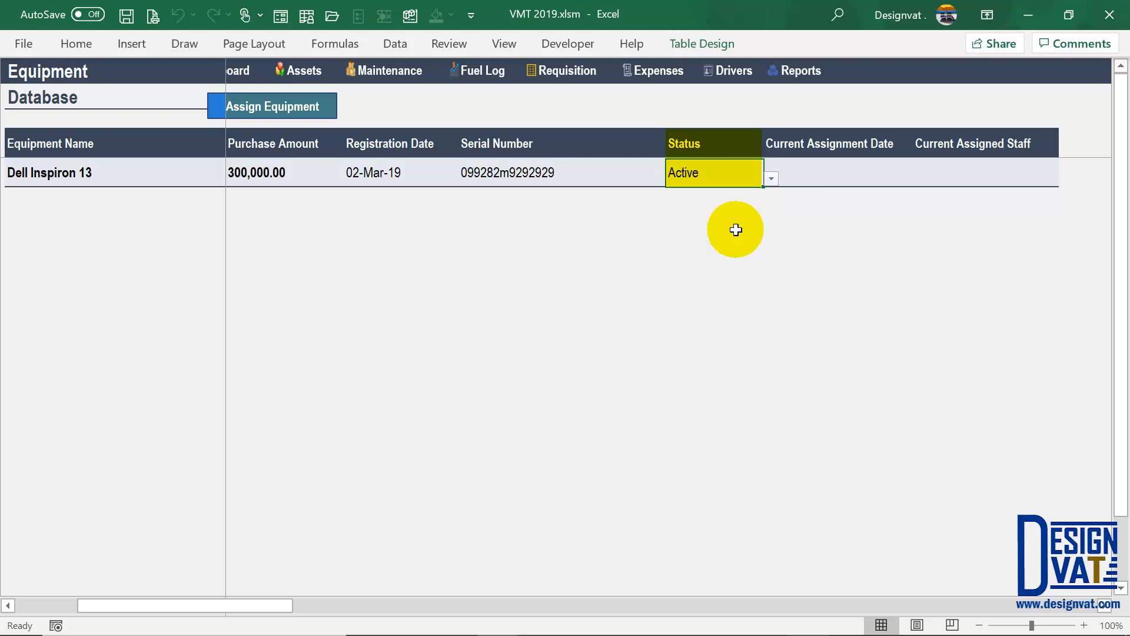
click(805, 170)
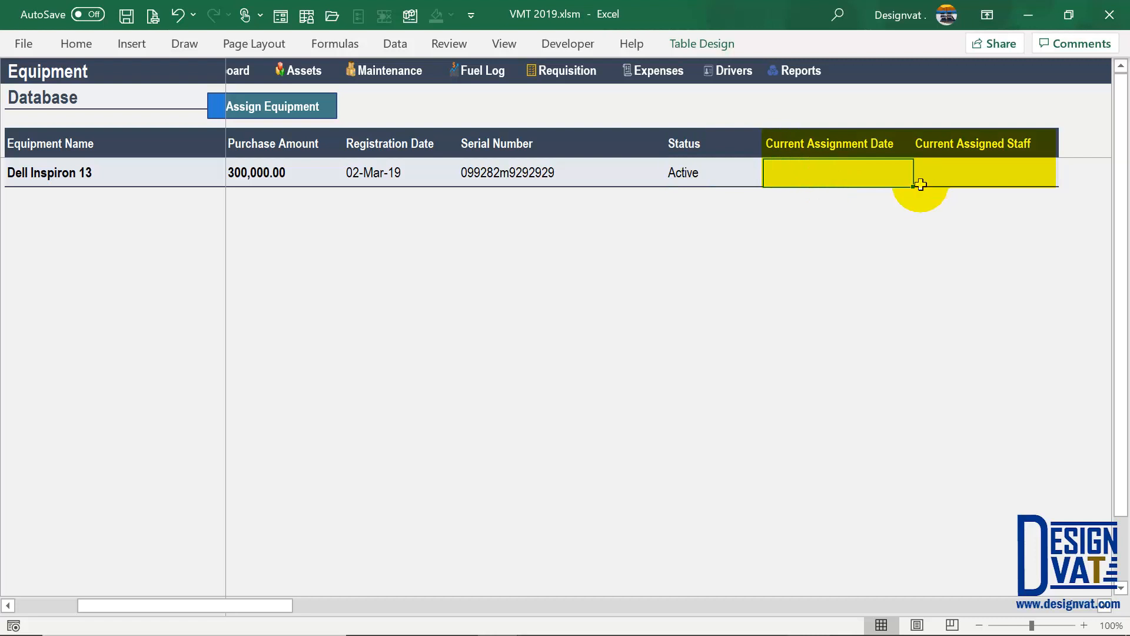
click(845, 139)
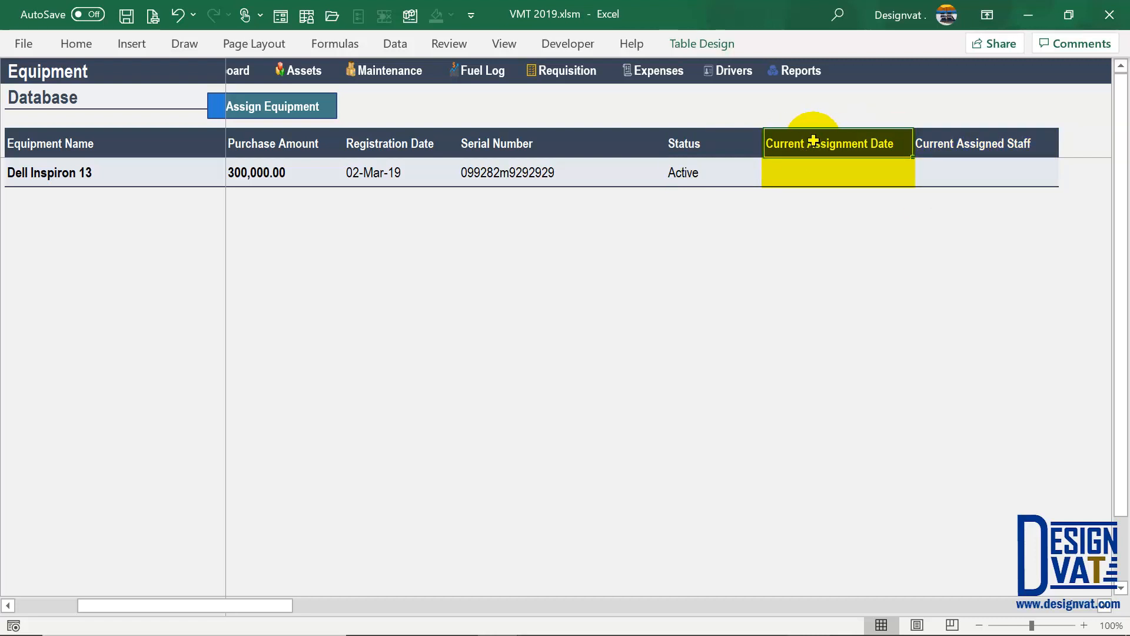
drag(813, 140, 815, 172)
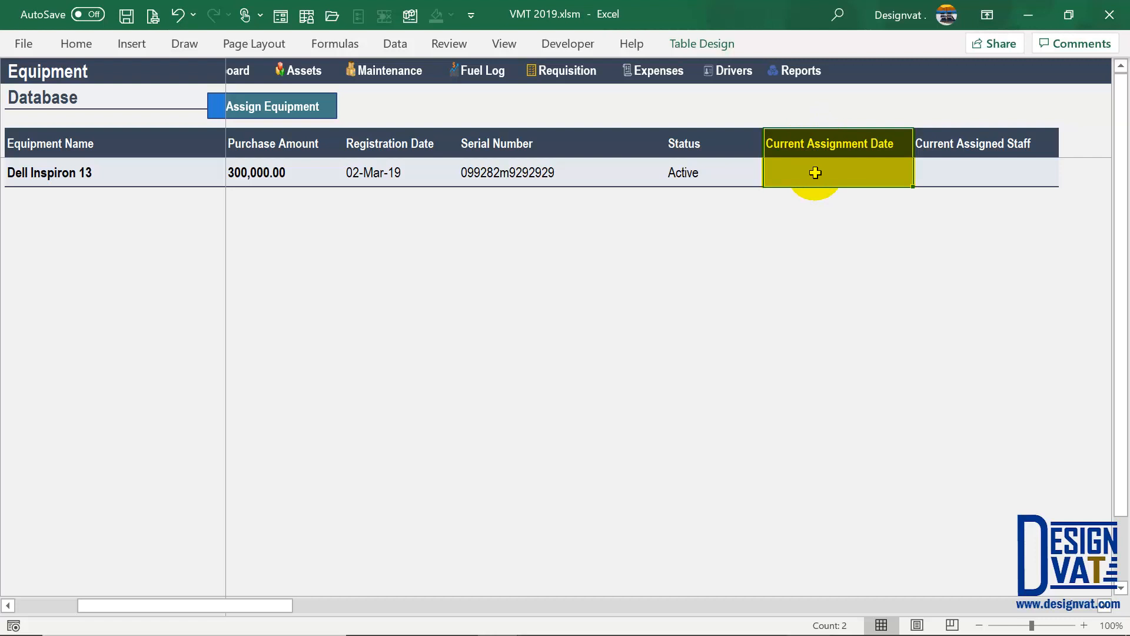
drag(977, 145, 970, 171)
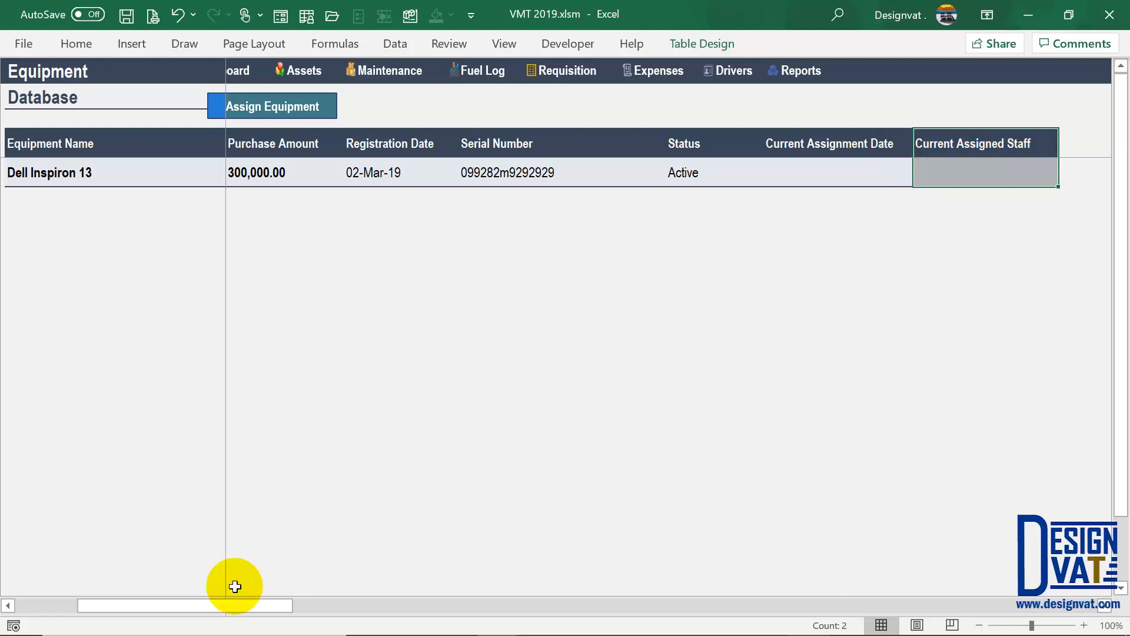
drag(179, 604, 91, 600)
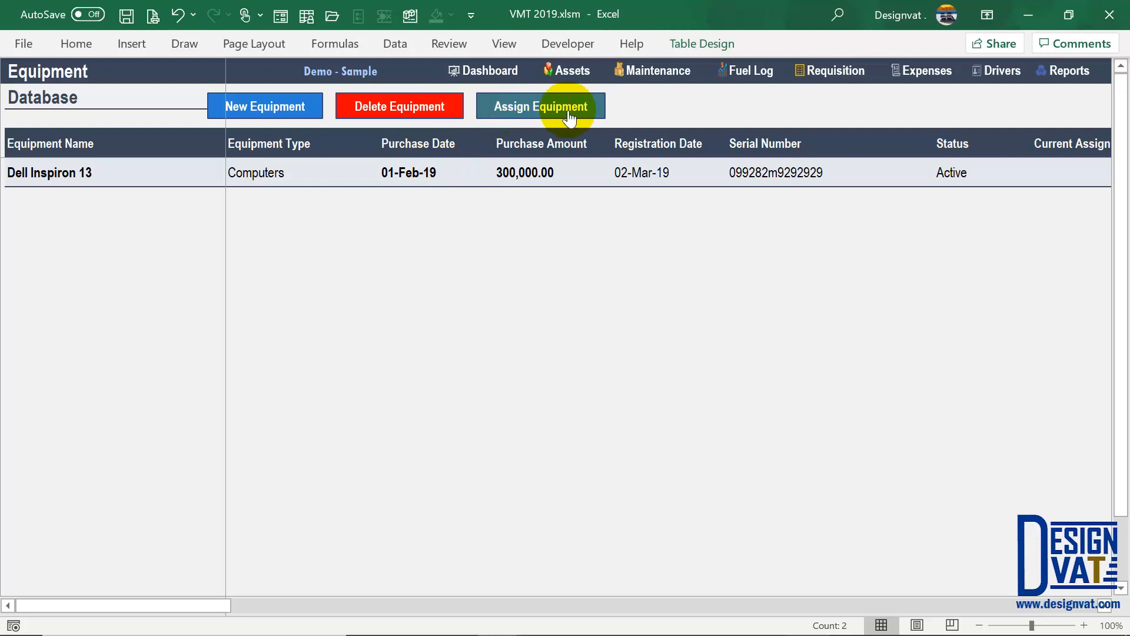
- Jump to the Assignment Information sheet with the Assign Equipment button
click(536, 109)
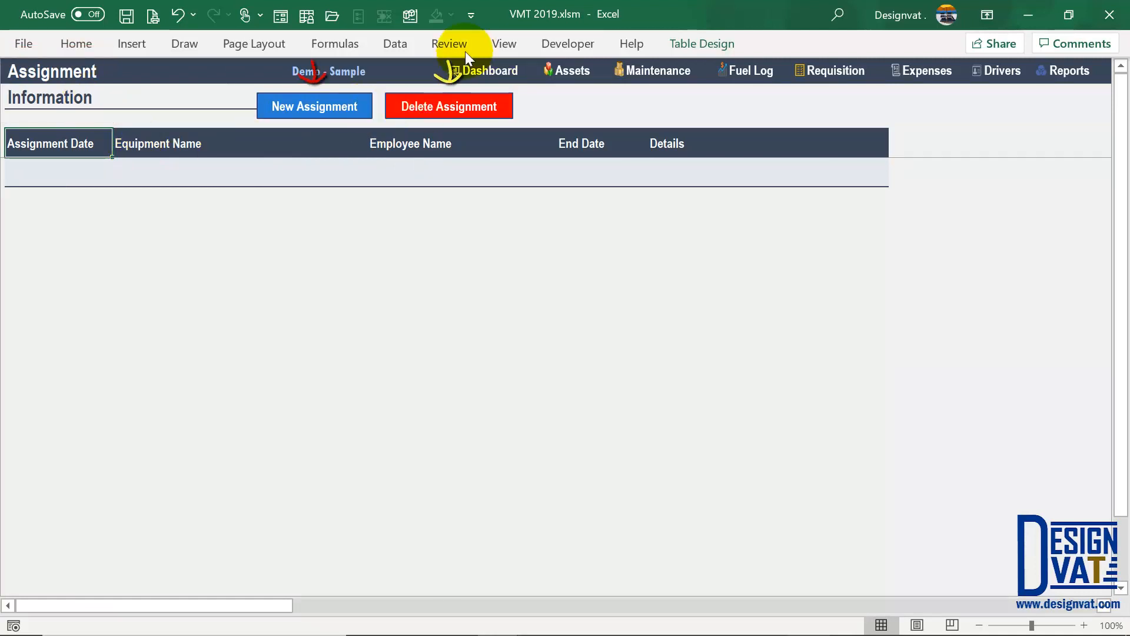
- Start a new assignment dated 29-4-2019 for the Dell Inspiron 13
click(318, 115)
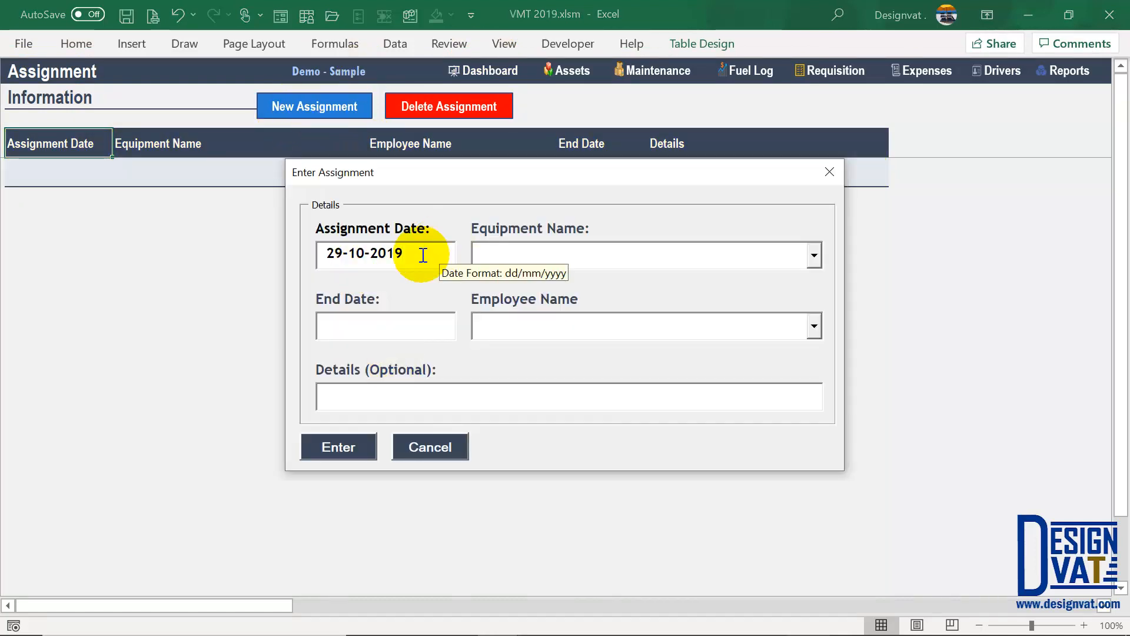
drag(423, 255, 323, 253)
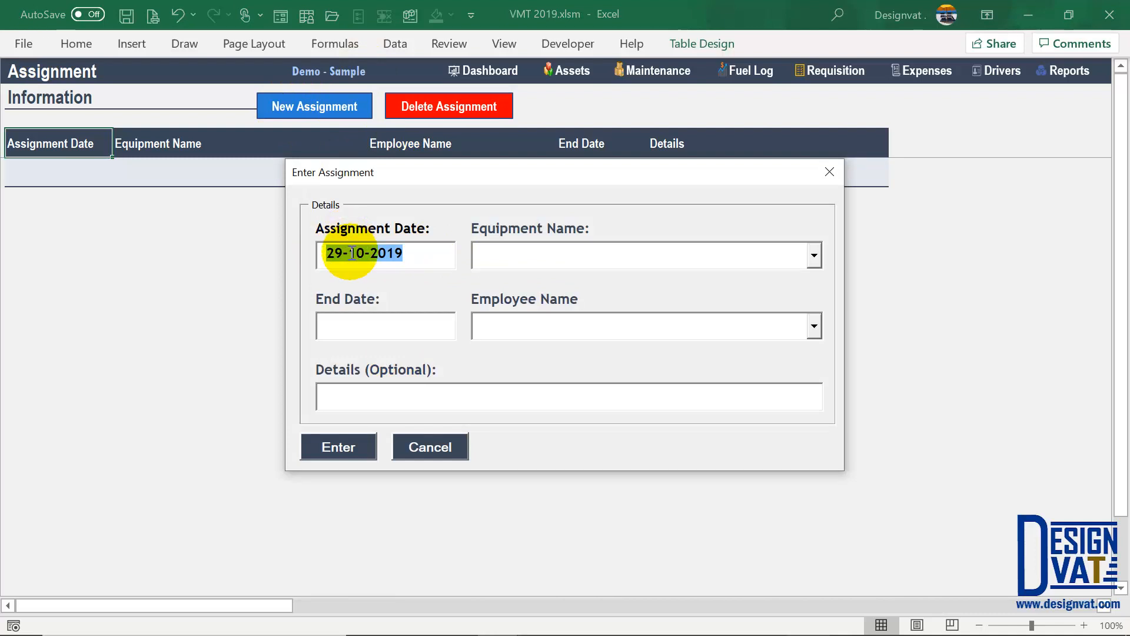
double_click(356, 253)
text(4)
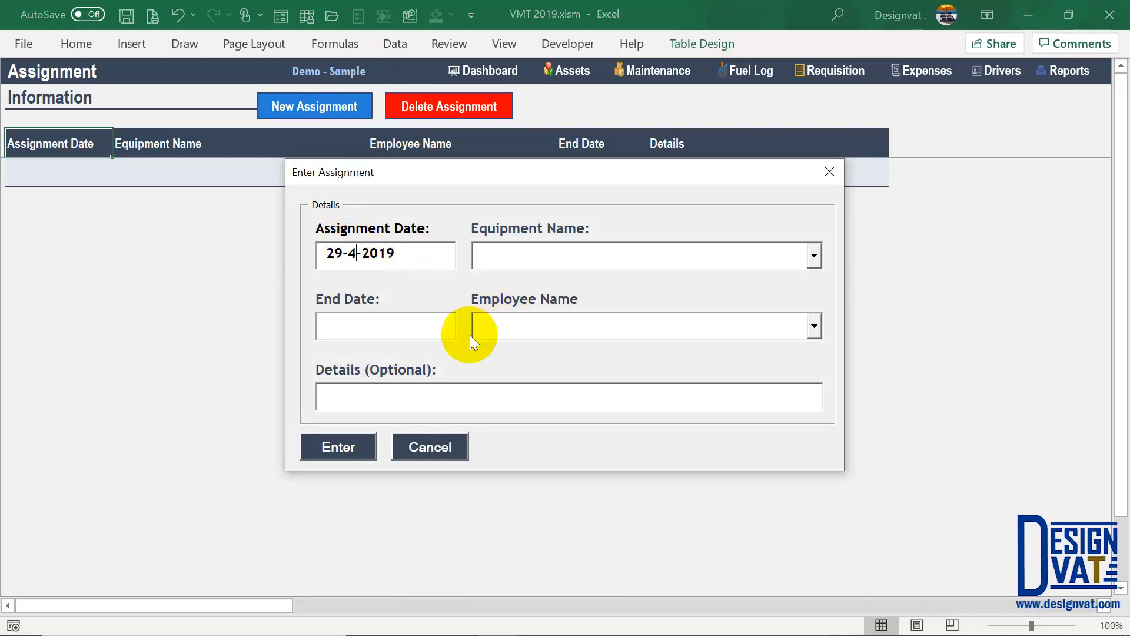
click(352, 254)
click(497, 265)
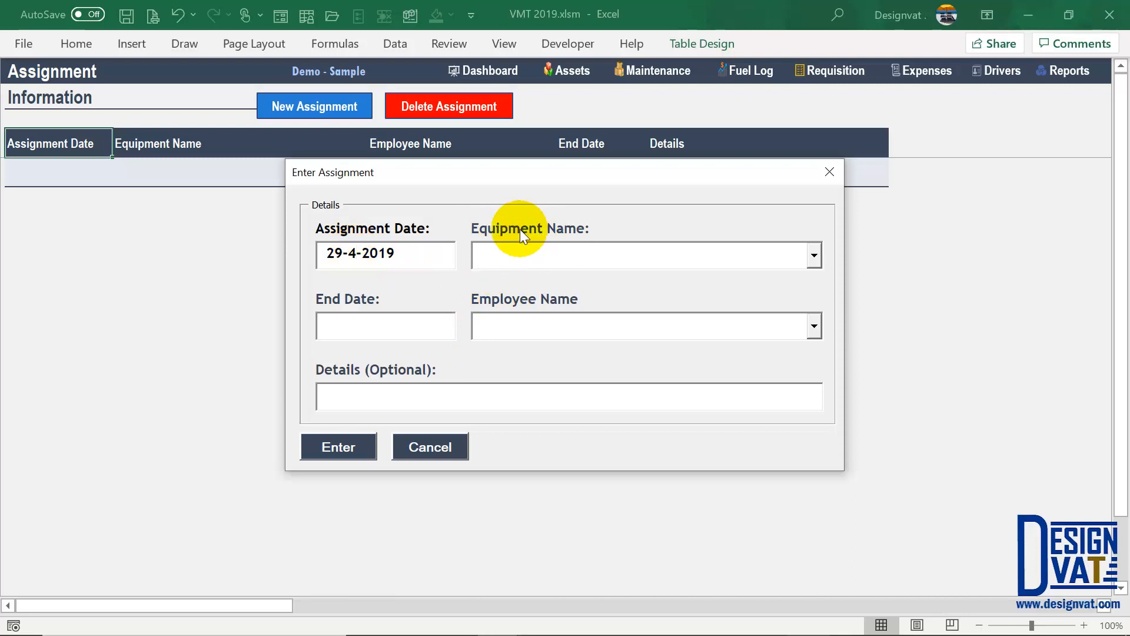
click(815, 257)
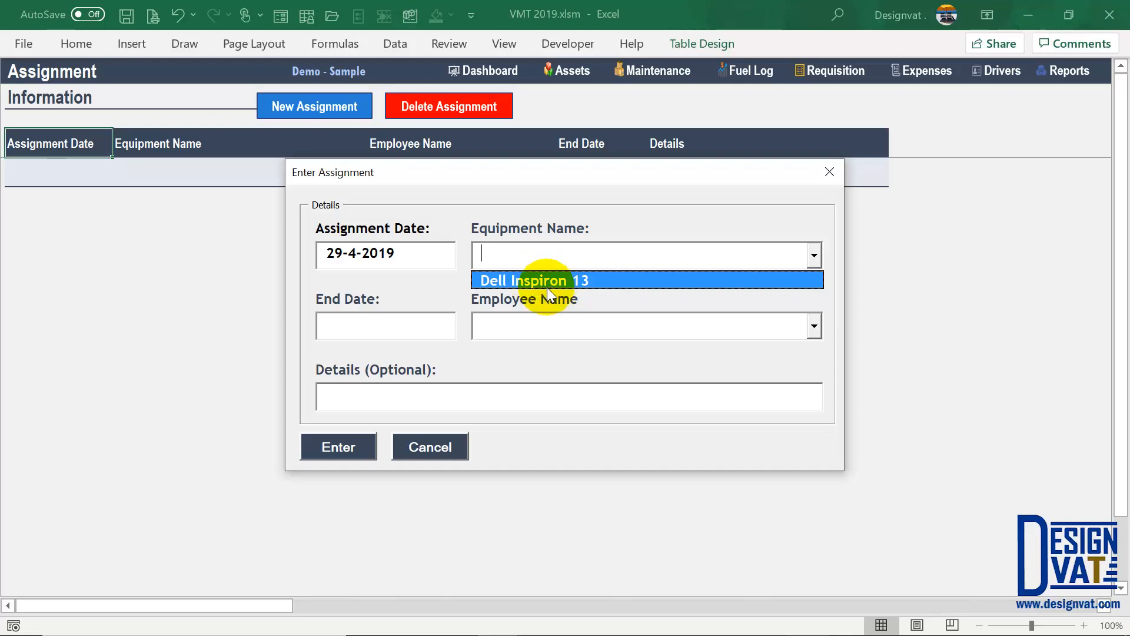
click(549, 282)
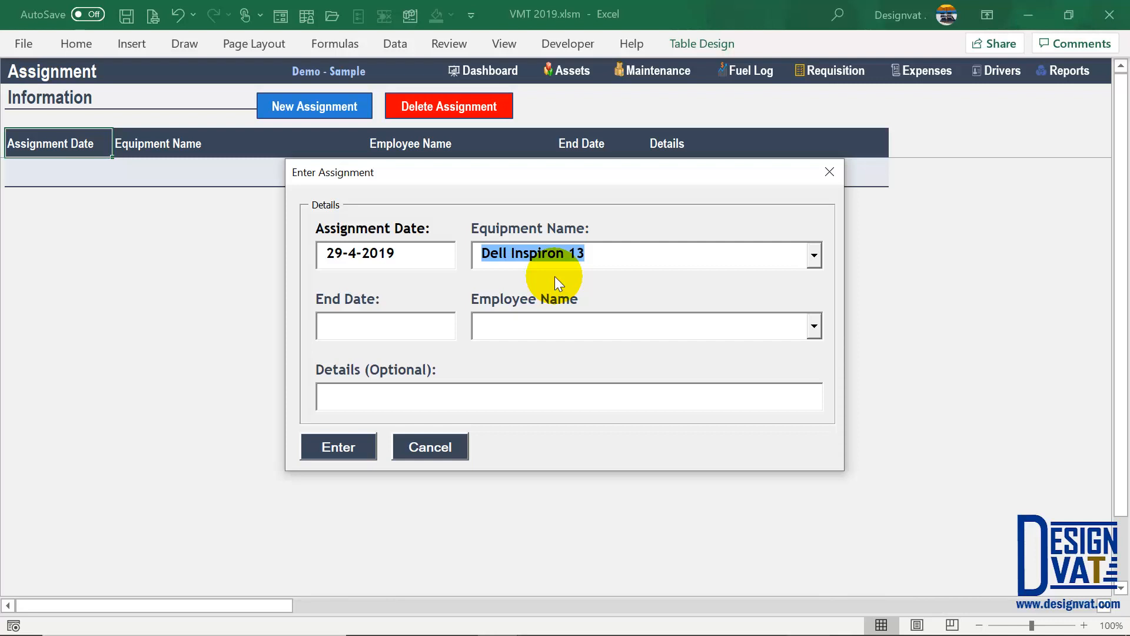
- Enter the employee's name and details 'Admin Department', then submit the assignment
click(362, 316)
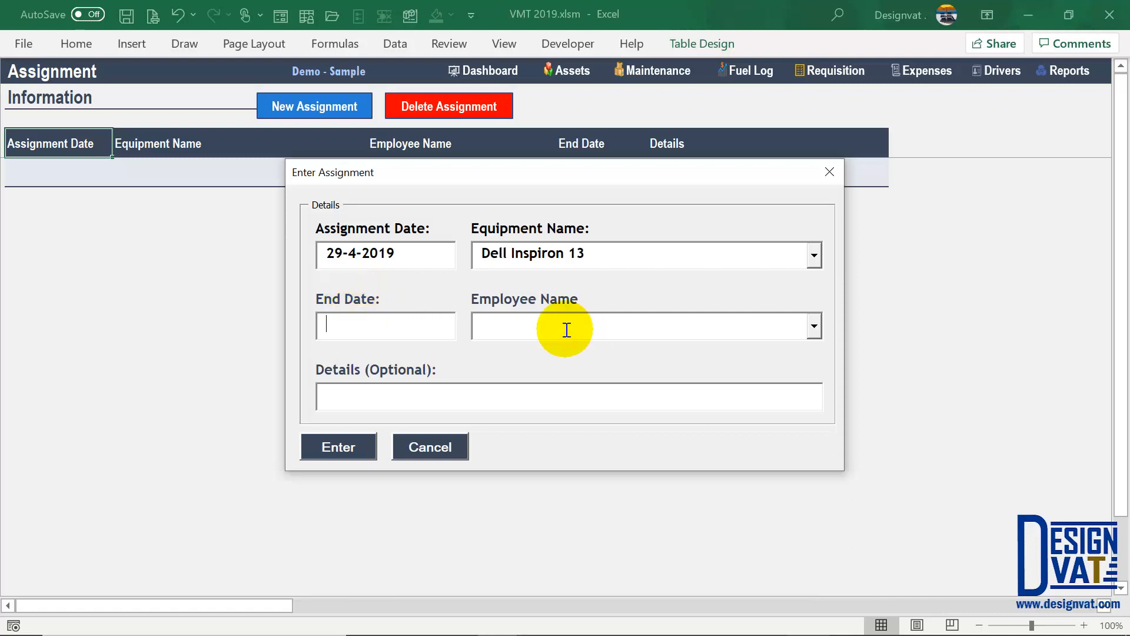
text(Rose)
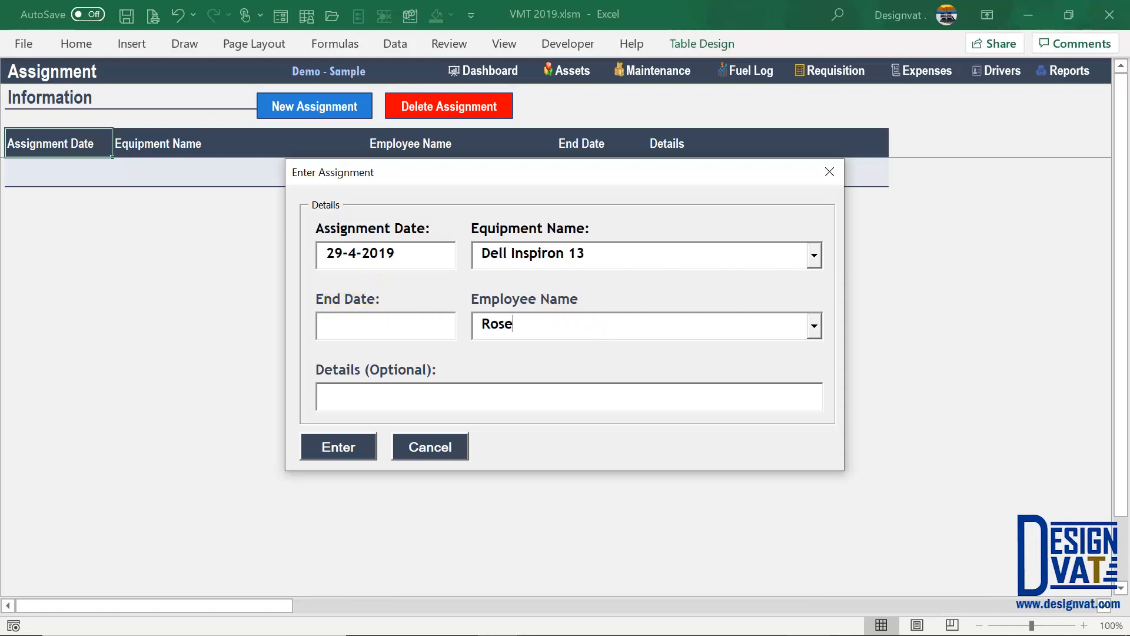
text( Random)
click(816, 327)
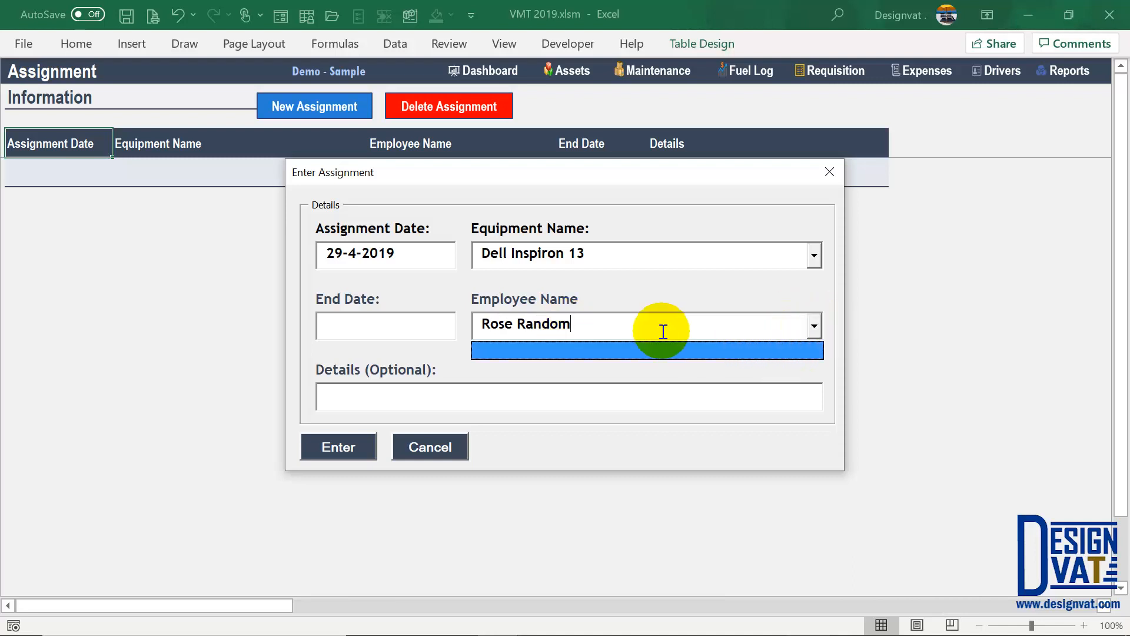
click(492, 328)
drag(492, 328, 581, 353)
key(Tab)
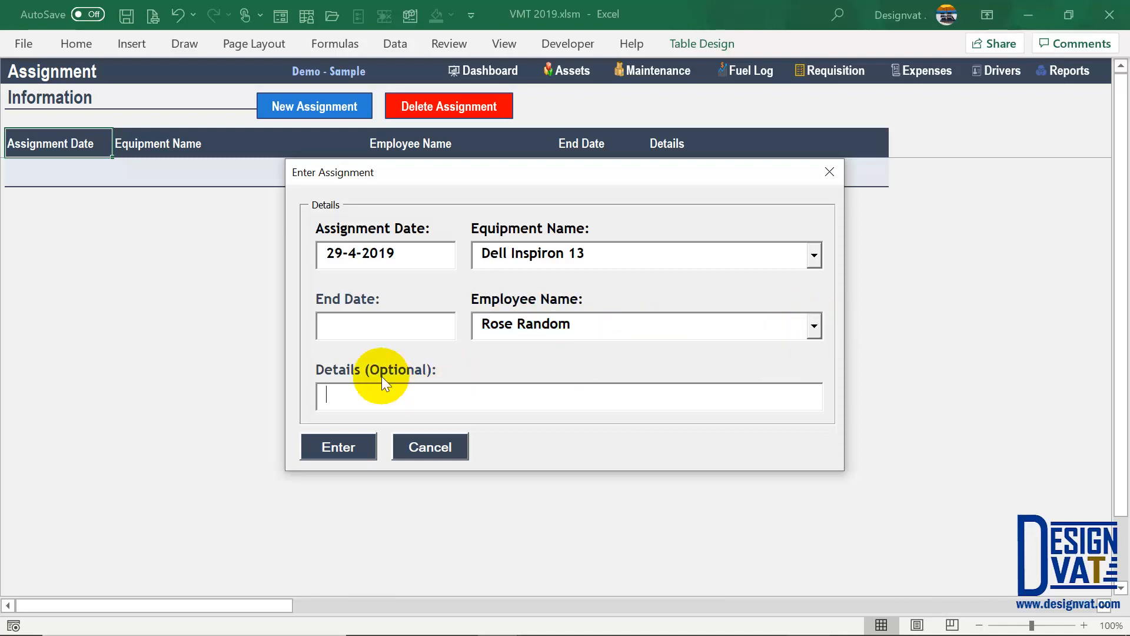
text(Admin)
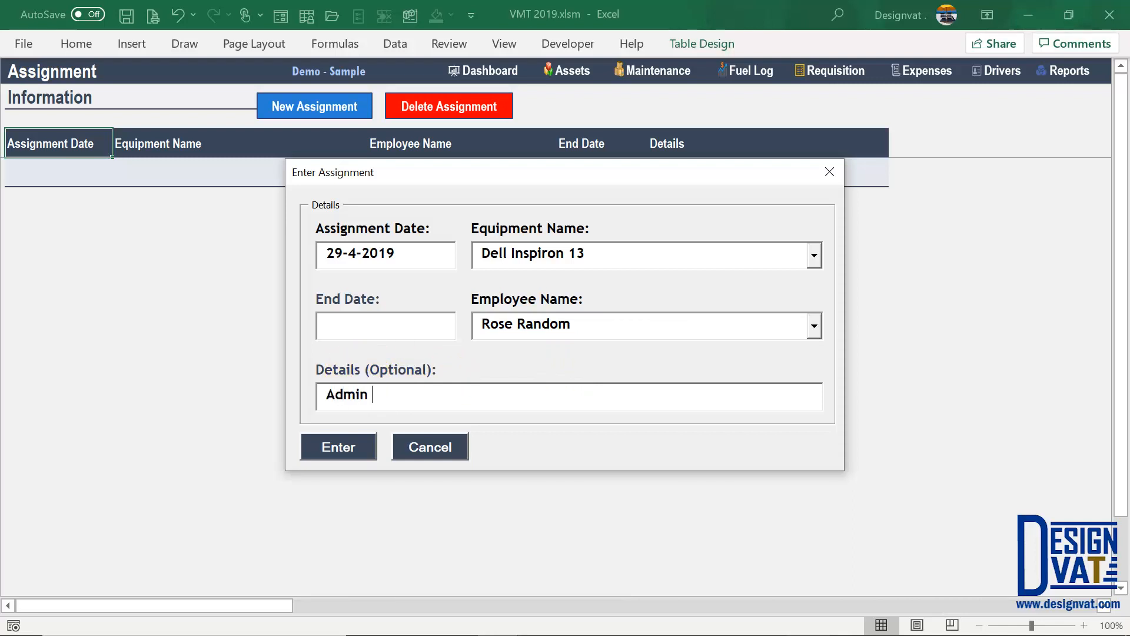
text( Department)
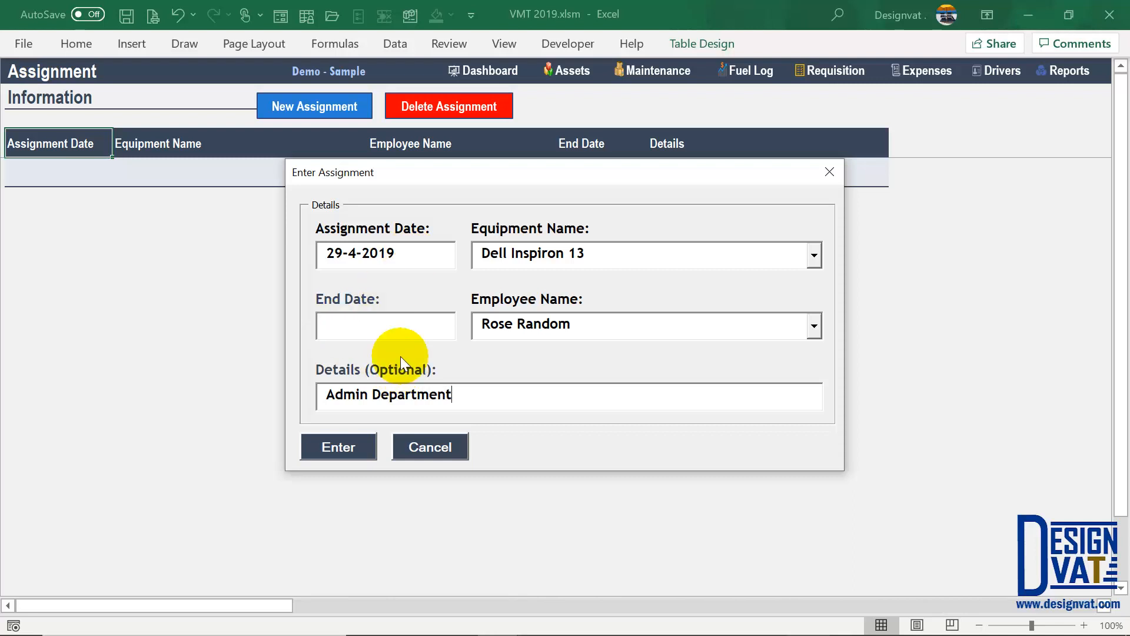
click(344, 446)
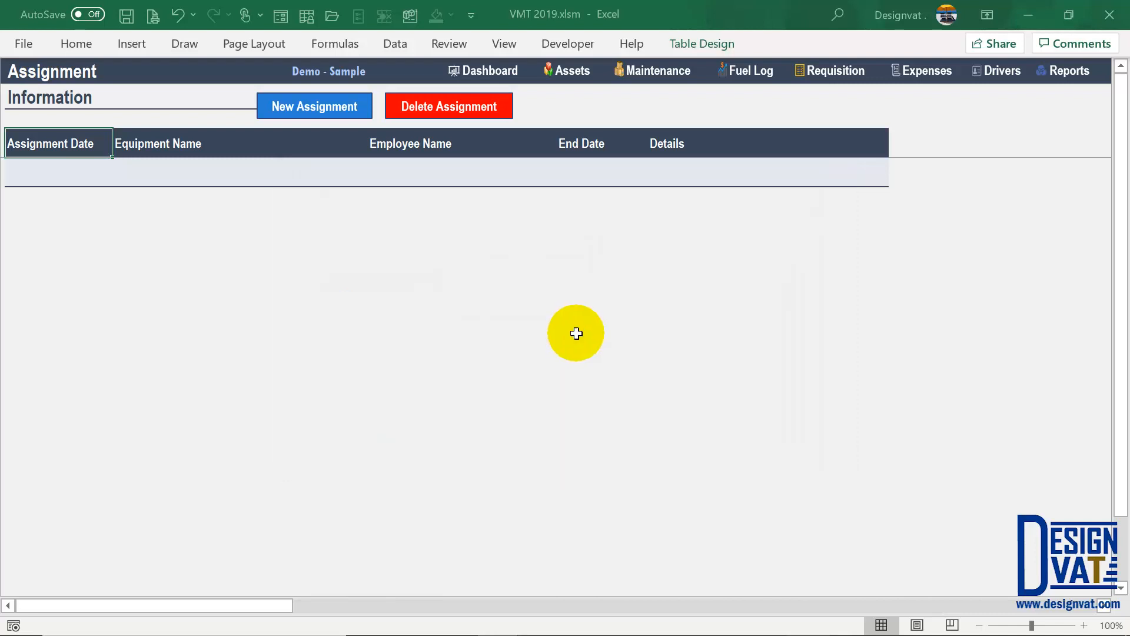
- Dismiss the Assignment Added message, check the new row's employee and equipment cells, and go to Assets
click(567, 383)
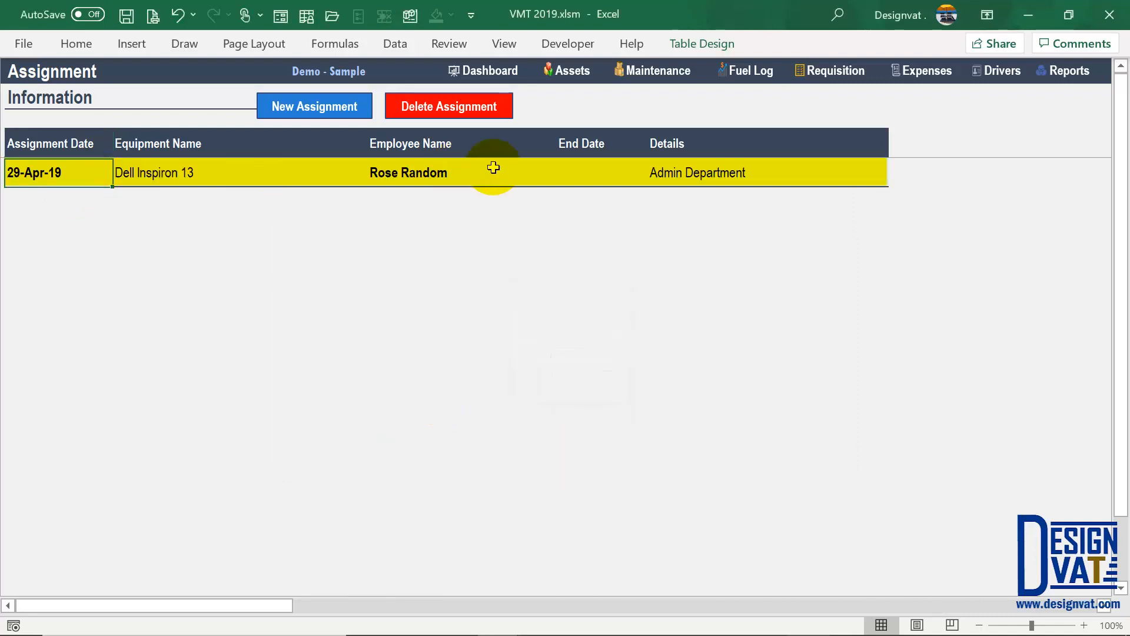
click(379, 160)
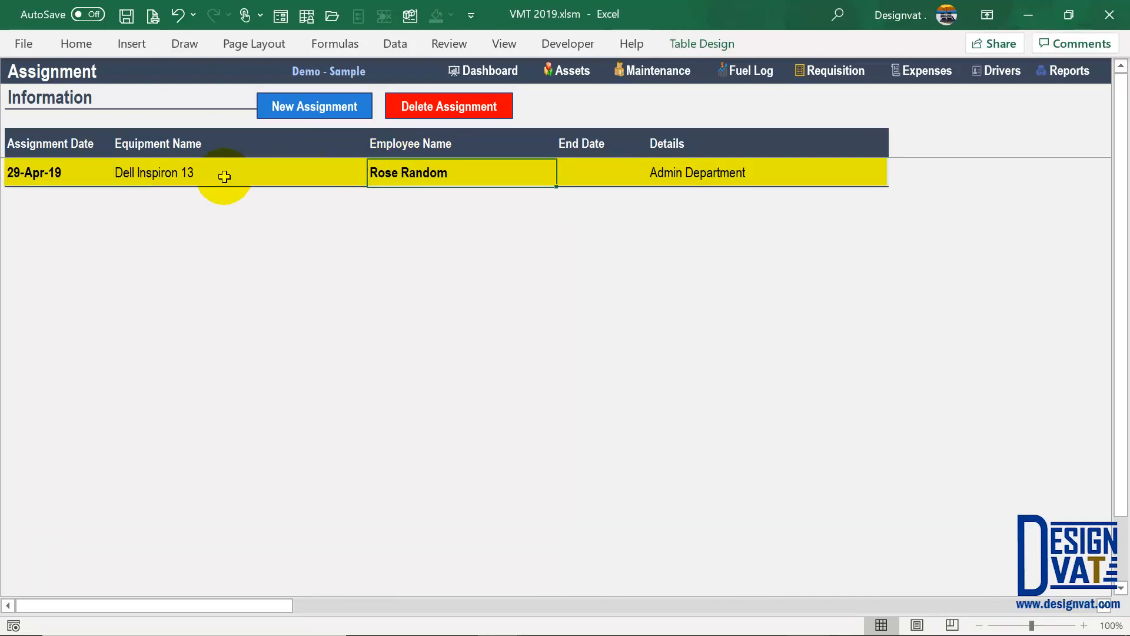
click(197, 178)
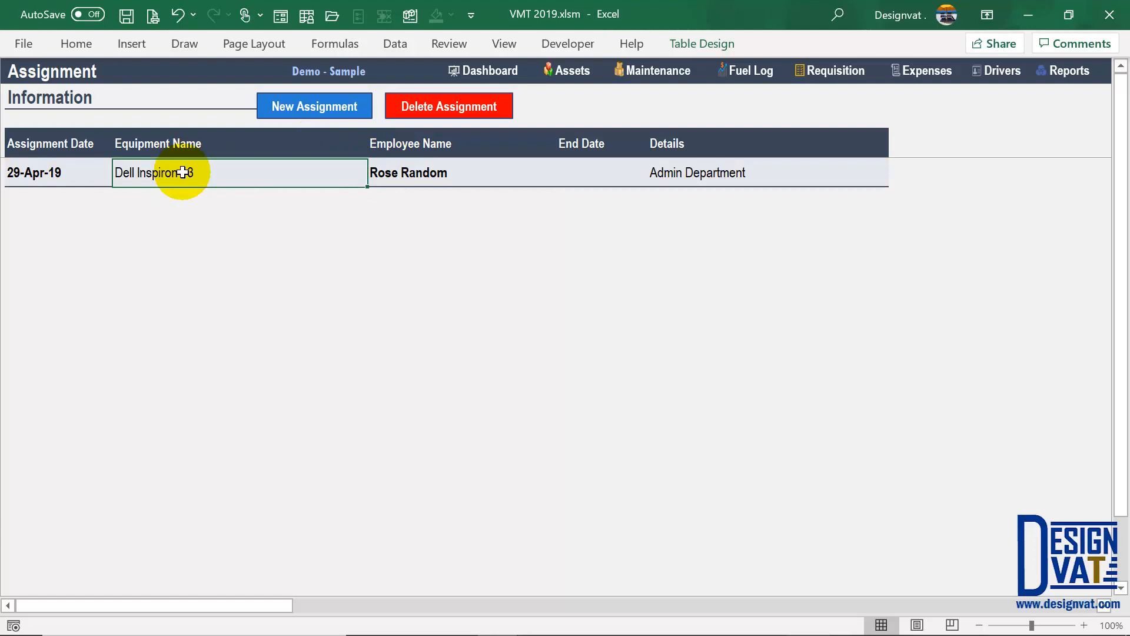
click(570, 73)
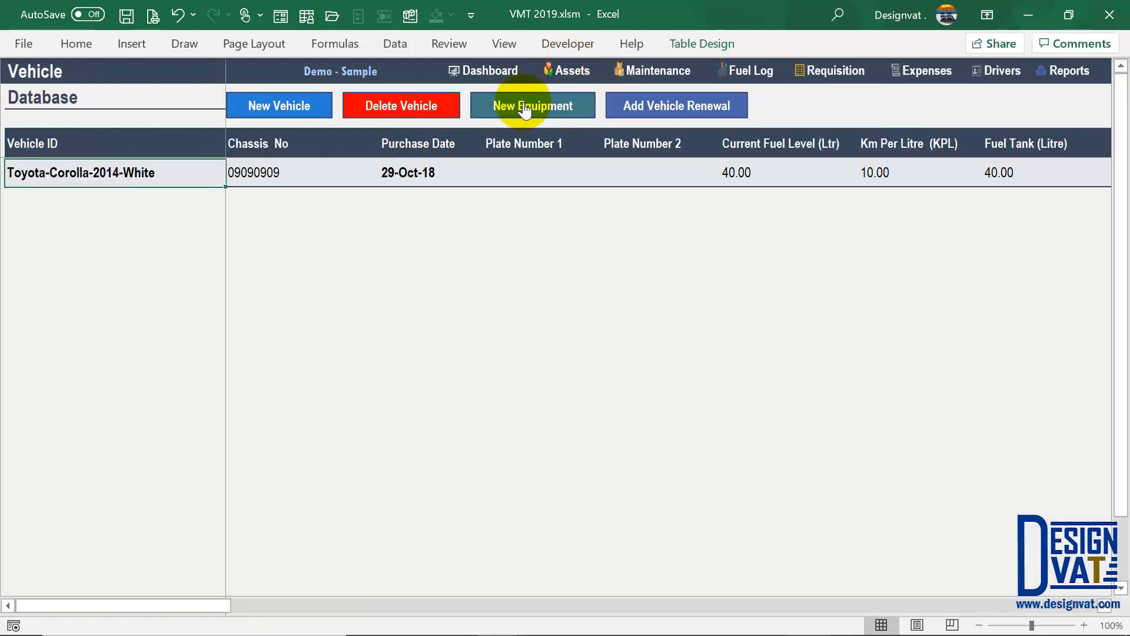
- Select the Current Assignment Date column, then return to the Assignment sheet and start a new assignment
click(526, 107)
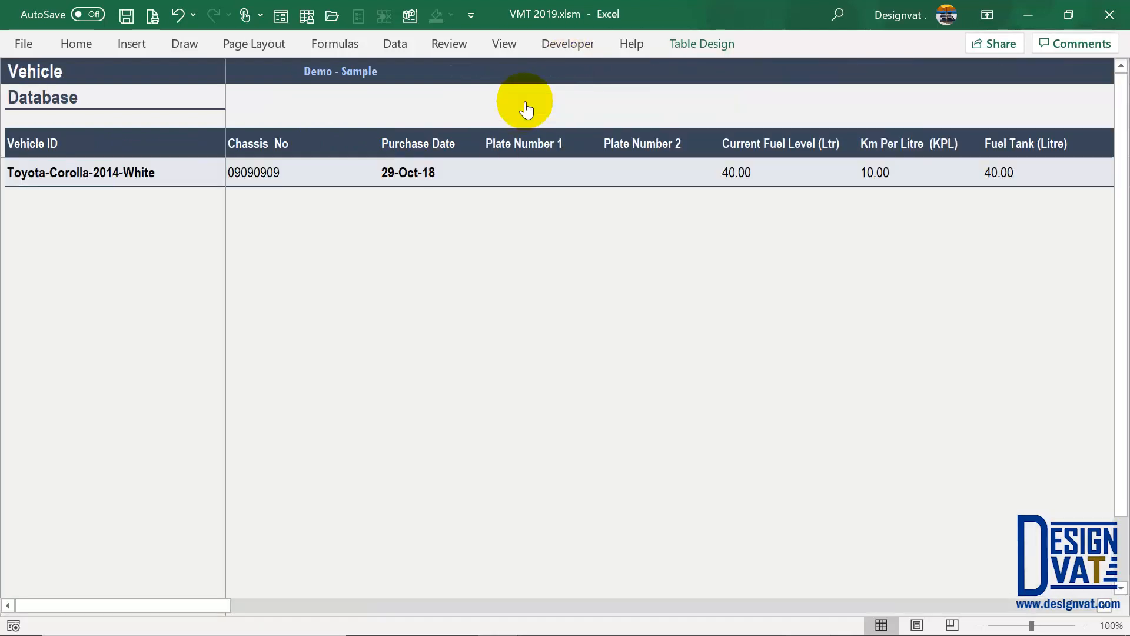
drag(217, 605, 549, 592)
drag(493, 594, 369, 601)
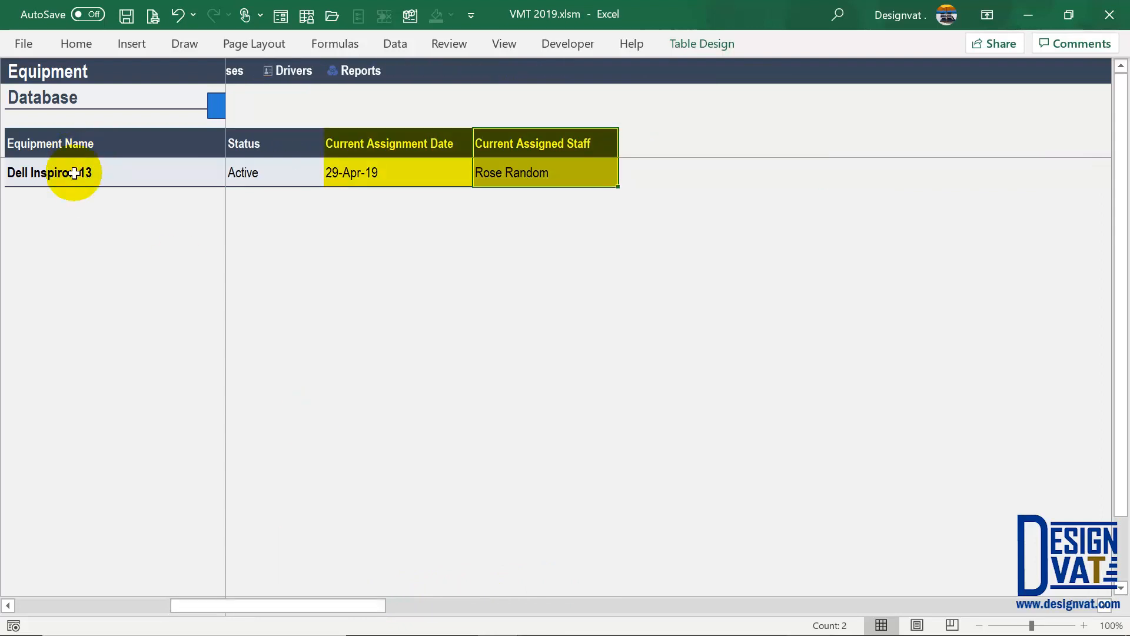
click(506, 169)
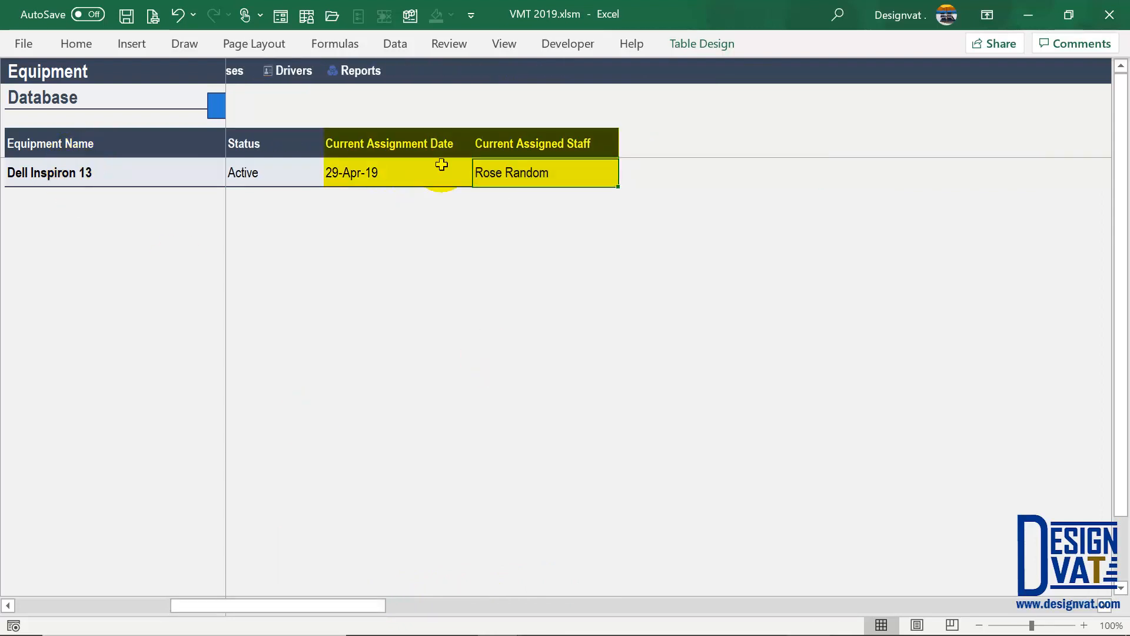
click(380, 167)
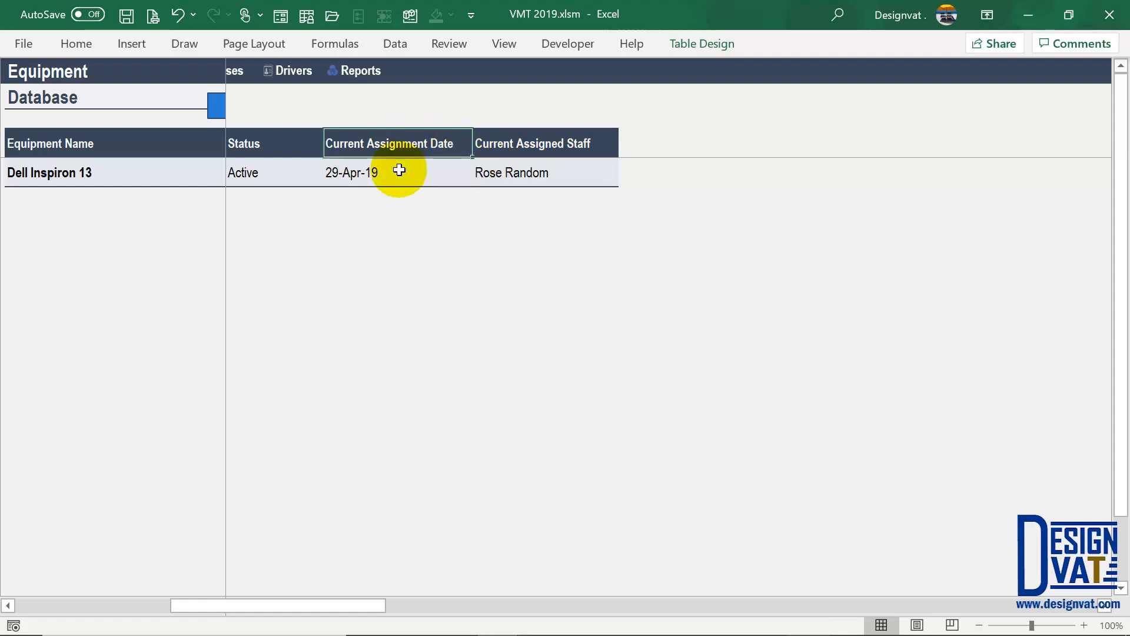
key(ctrl+space)
key(ctrl+space)
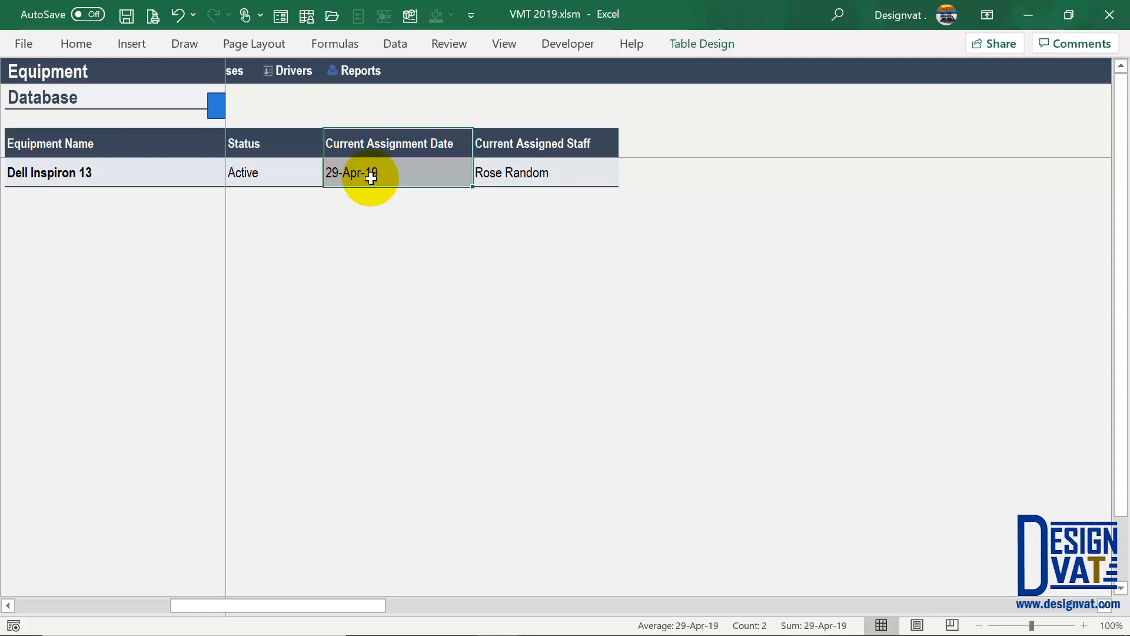
drag(197, 601, 119, 541)
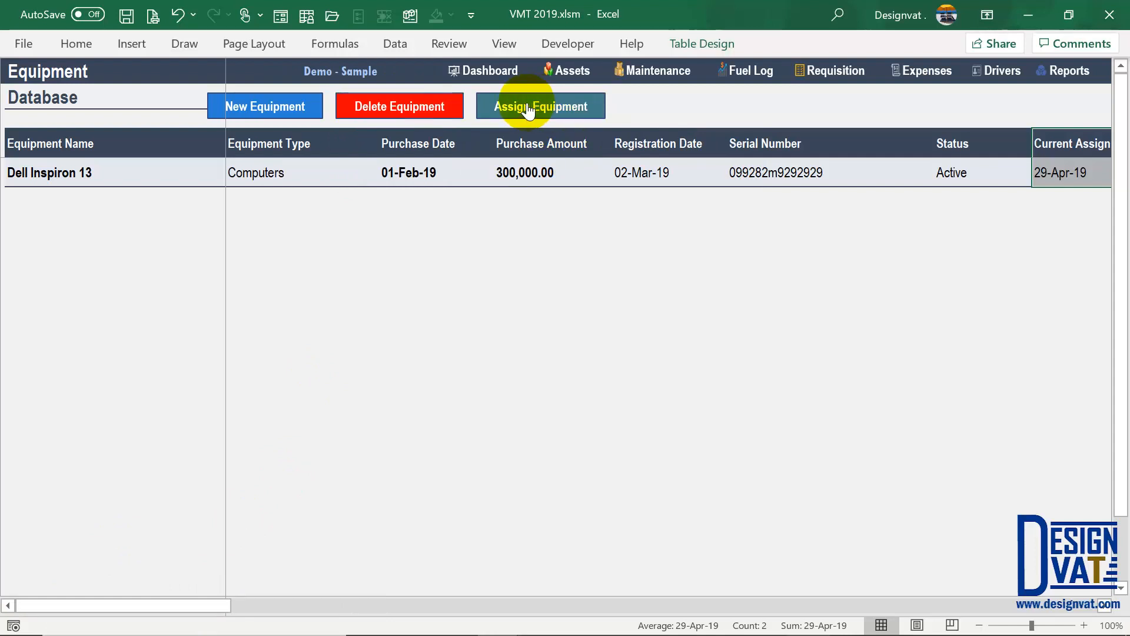
click(537, 109)
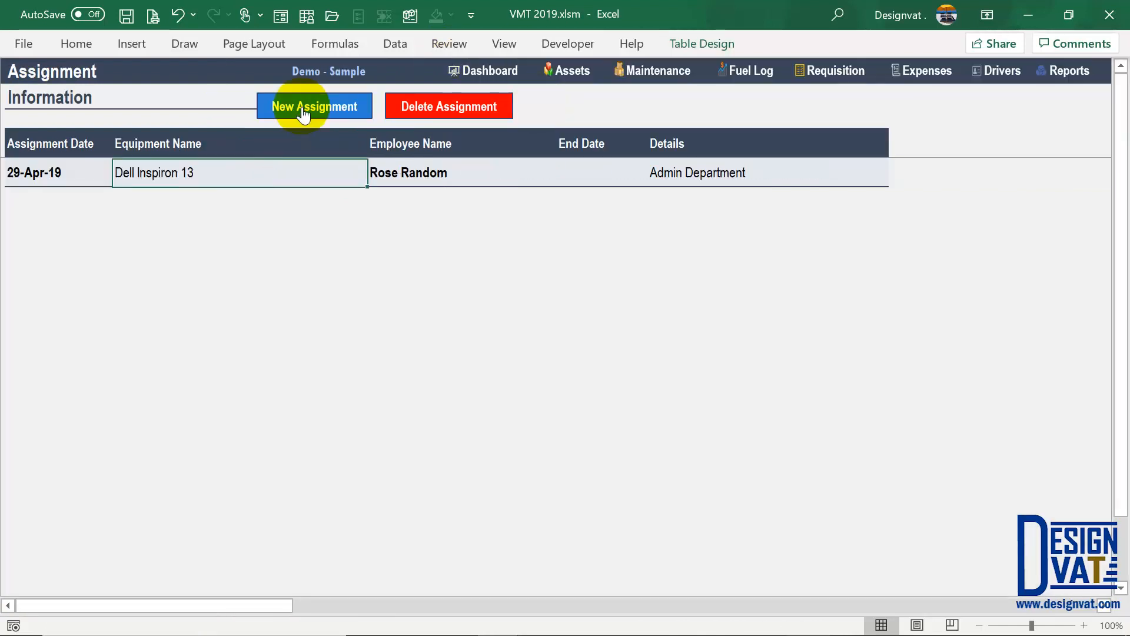
click(302, 107)
- Add a 29-May-19 assignment of the Dell Inspiron 13 to a second employee and confirm it
double_click(356, 255)
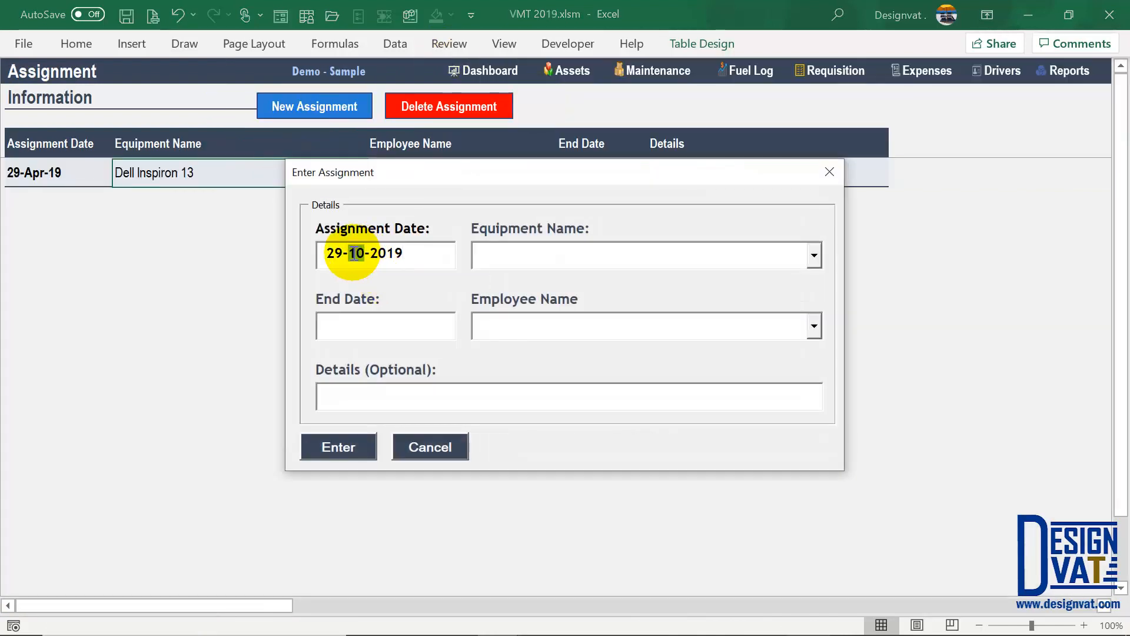
text(5)
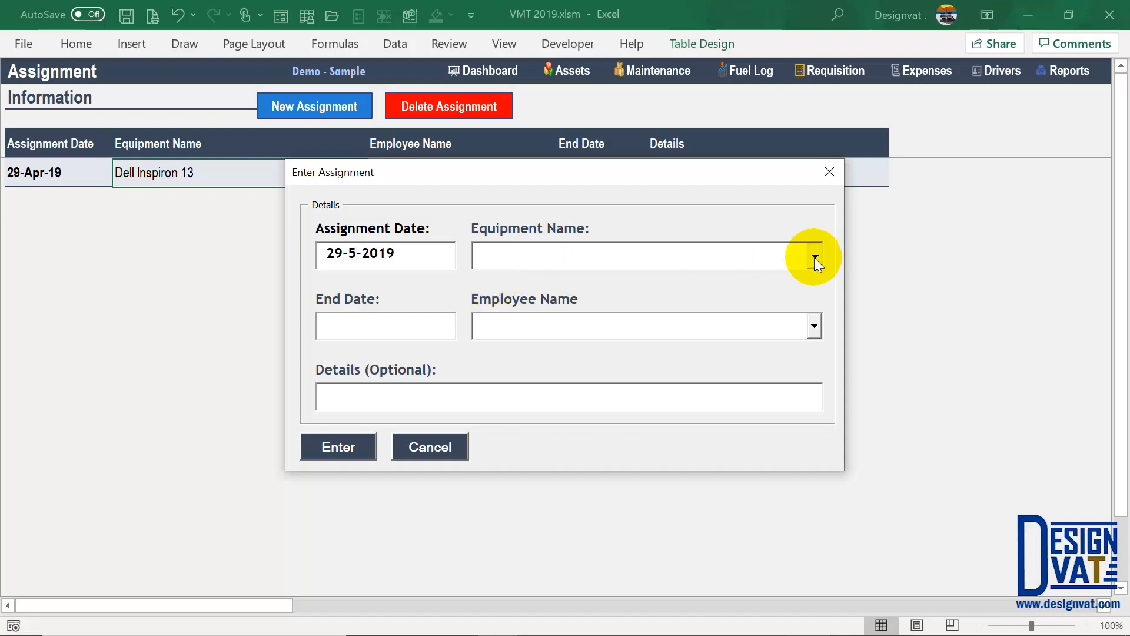
click(814, 257)
click(669, 276)
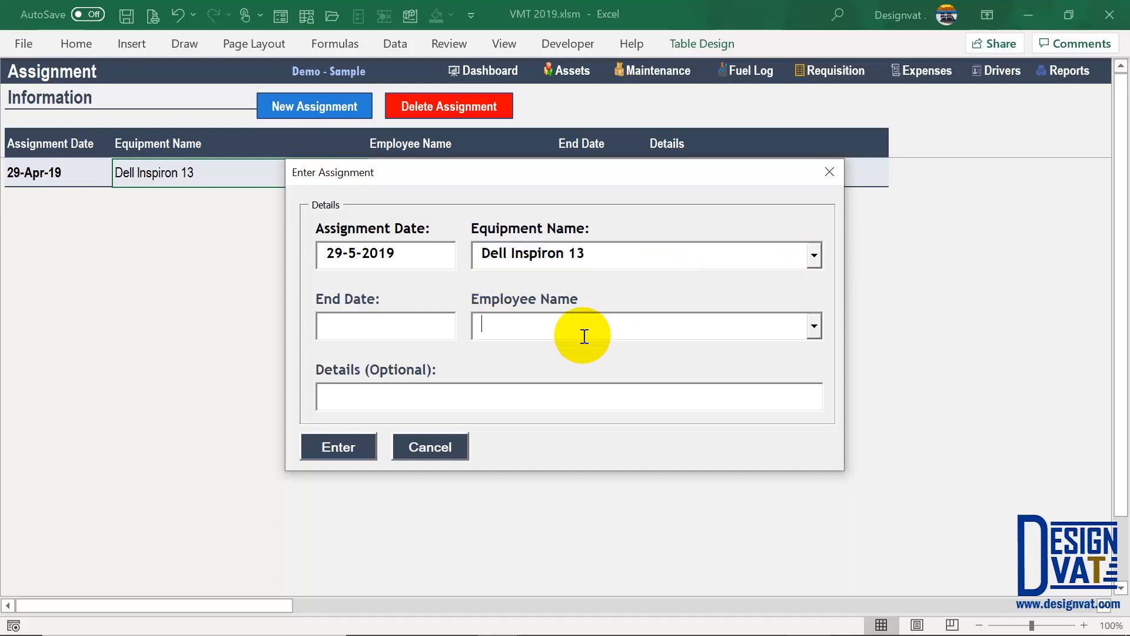
text(John Random)
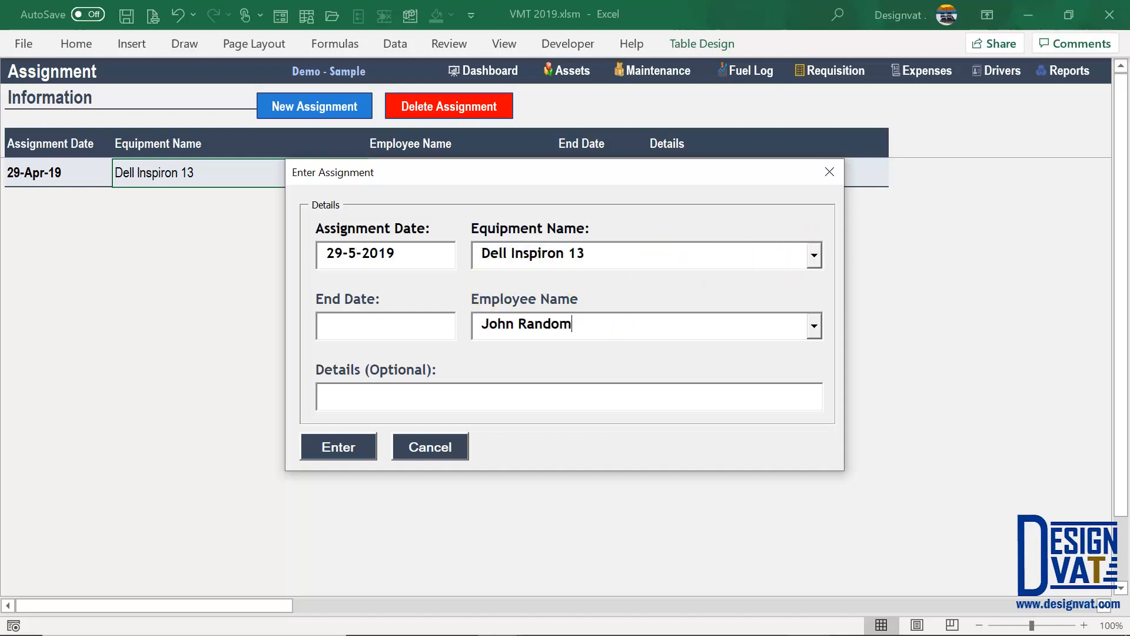
key(Tab)
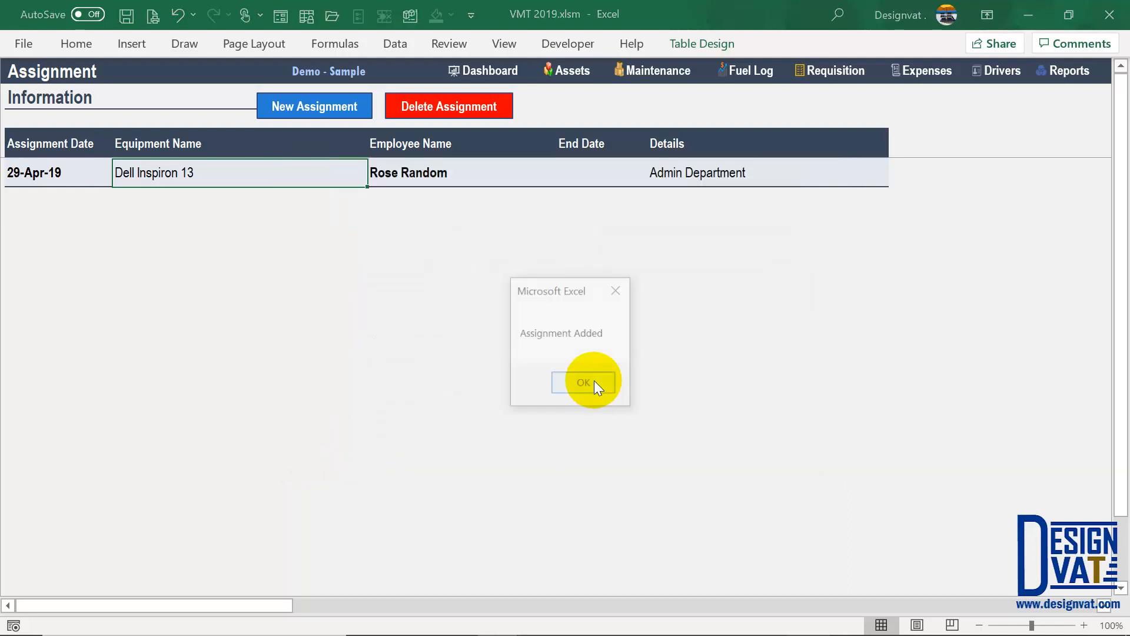
click(594, 381)
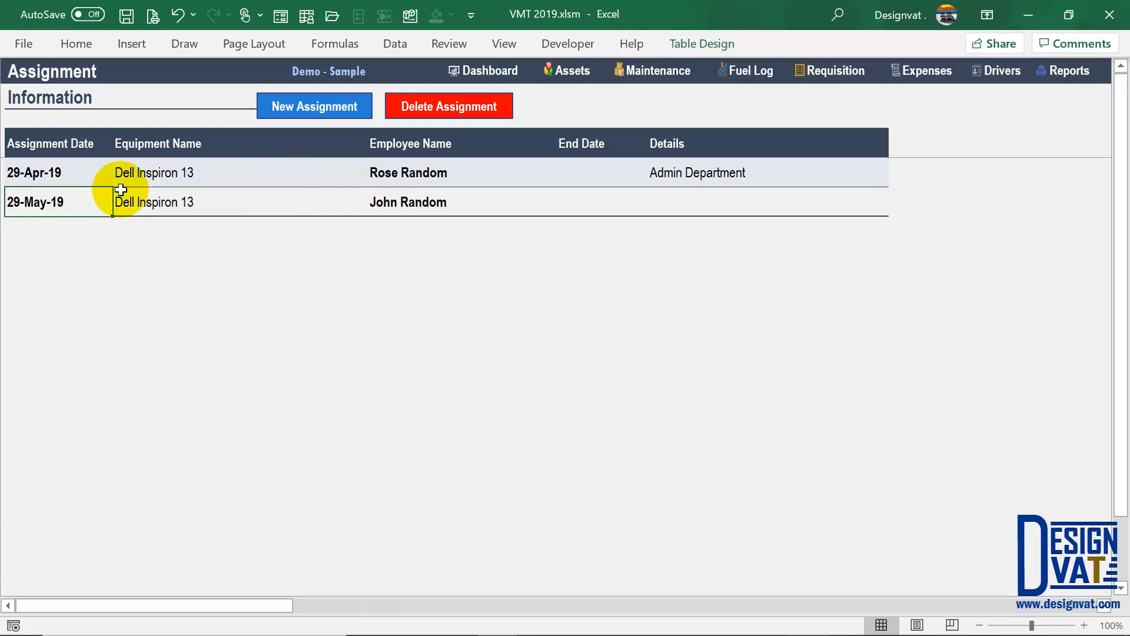
- Compare the 29-Apr-19 and new 29-May-19 assignment rows, then switch to the asset records
click(12, 171)
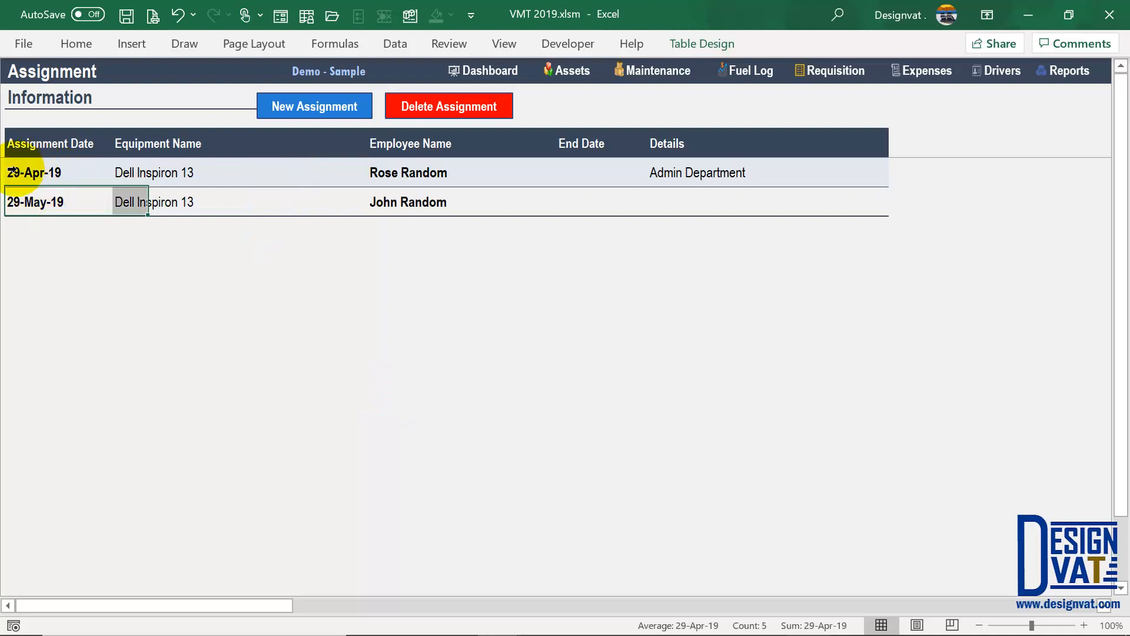
click(16, 204)
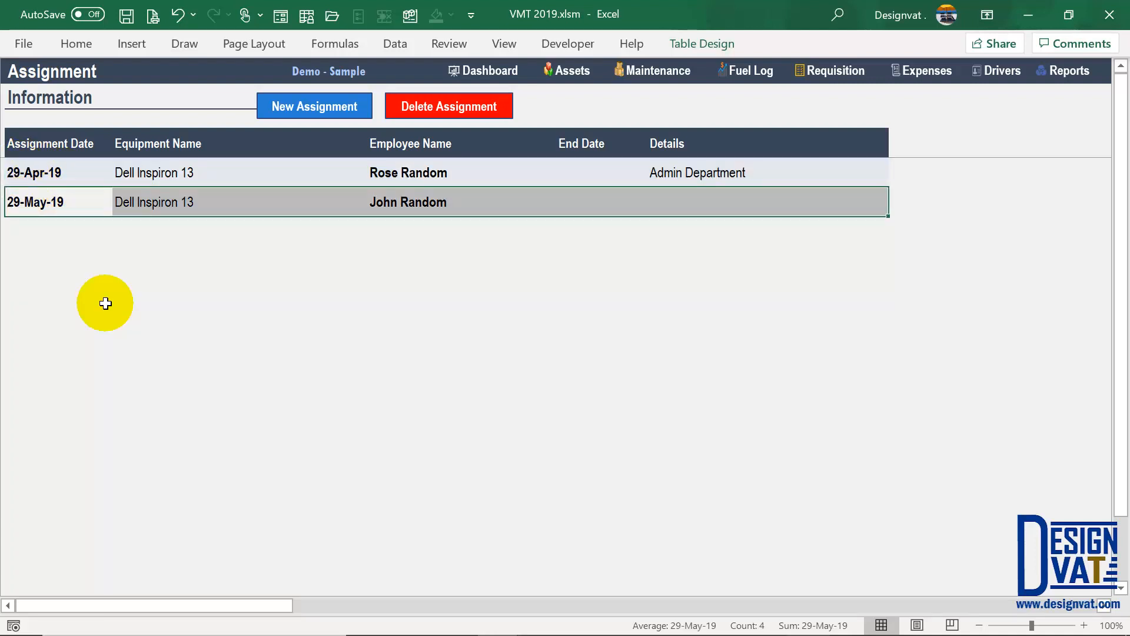
click(37, 204)
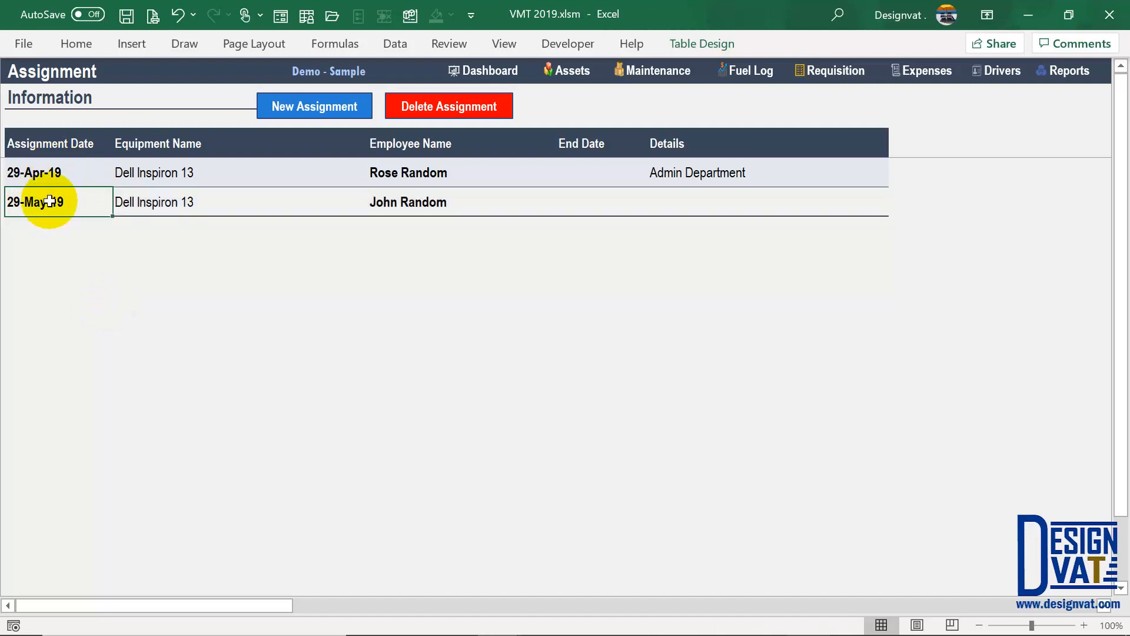
click(421, 196)
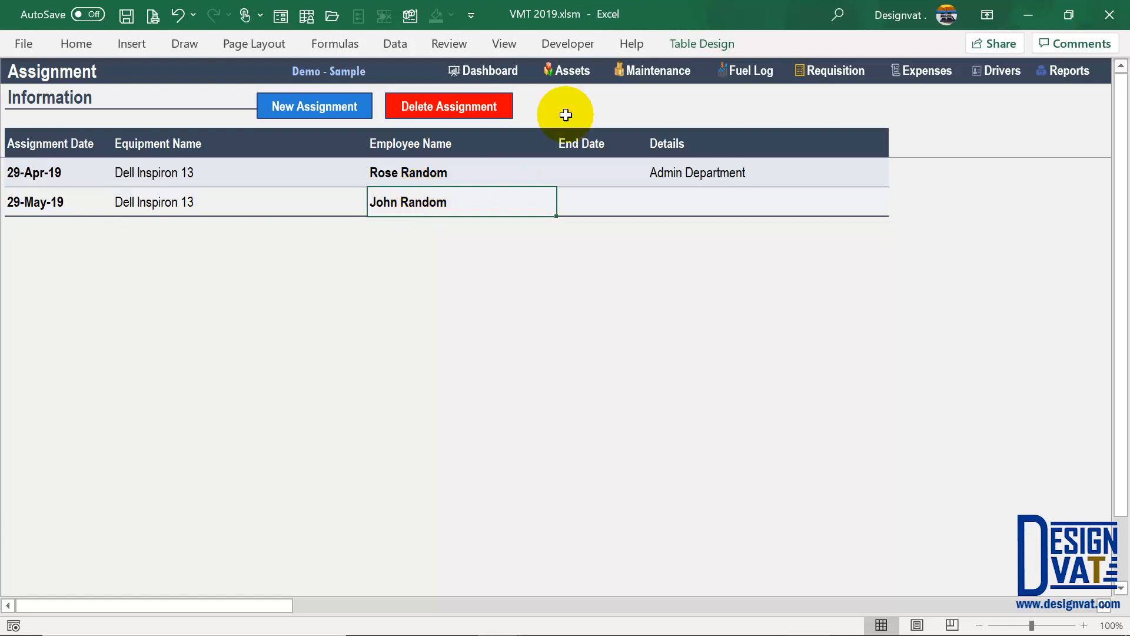
click(572, 73)
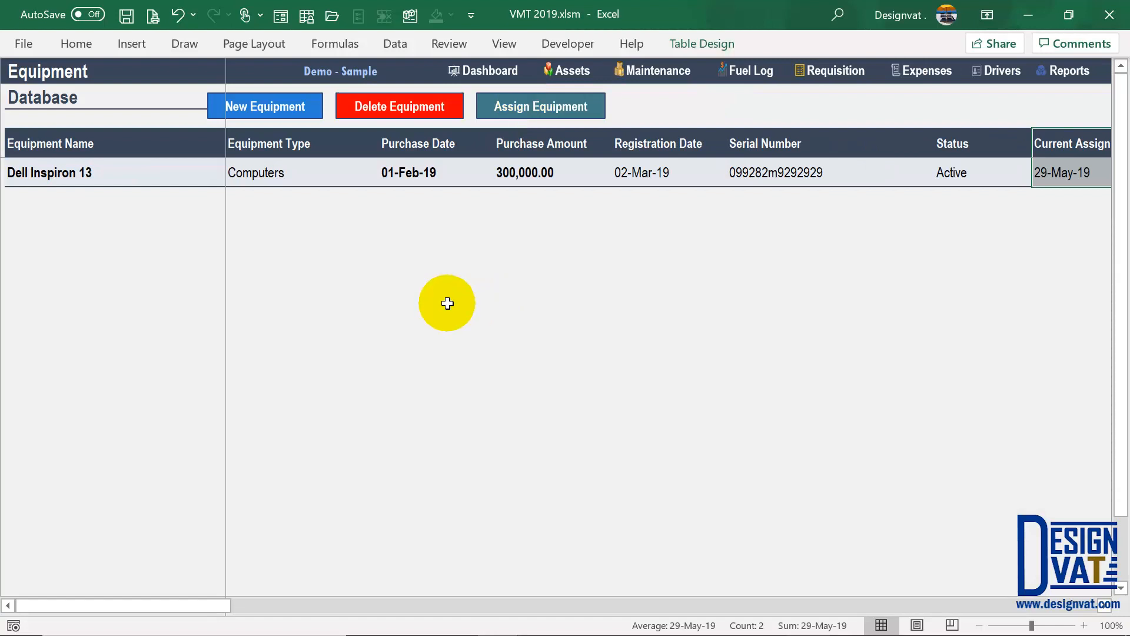
- Verify the Dell Inspiron 13 shows current assignment date 29-May-19 and its new assigned staff
scroll(1105, 610, right, 1)
click(1106, 610)
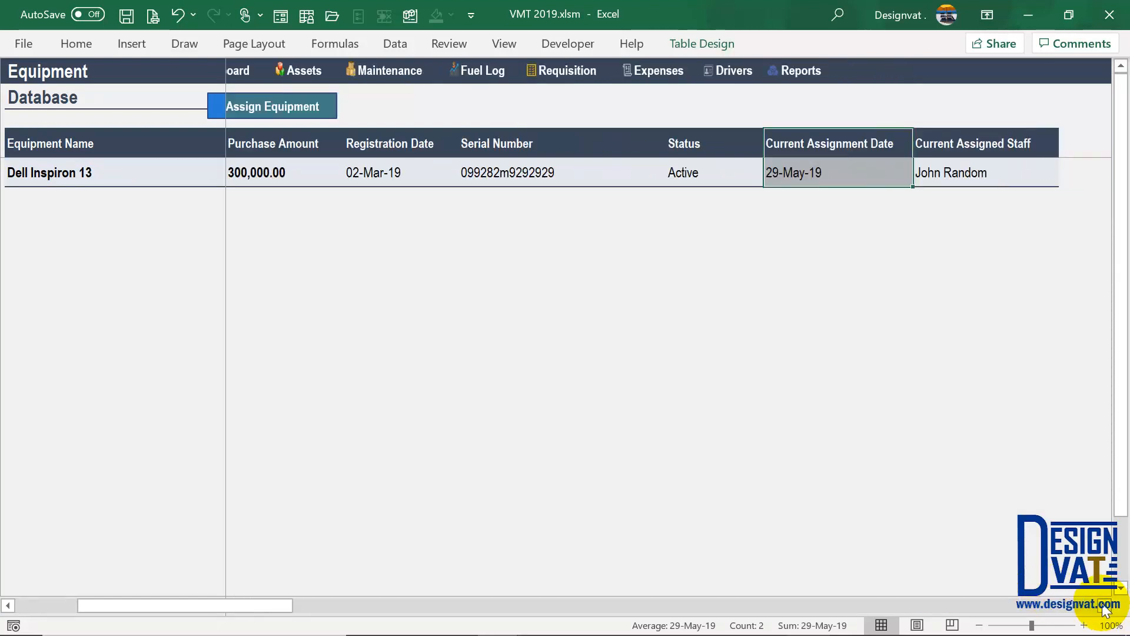
click(948, 177)
click(816, 172)
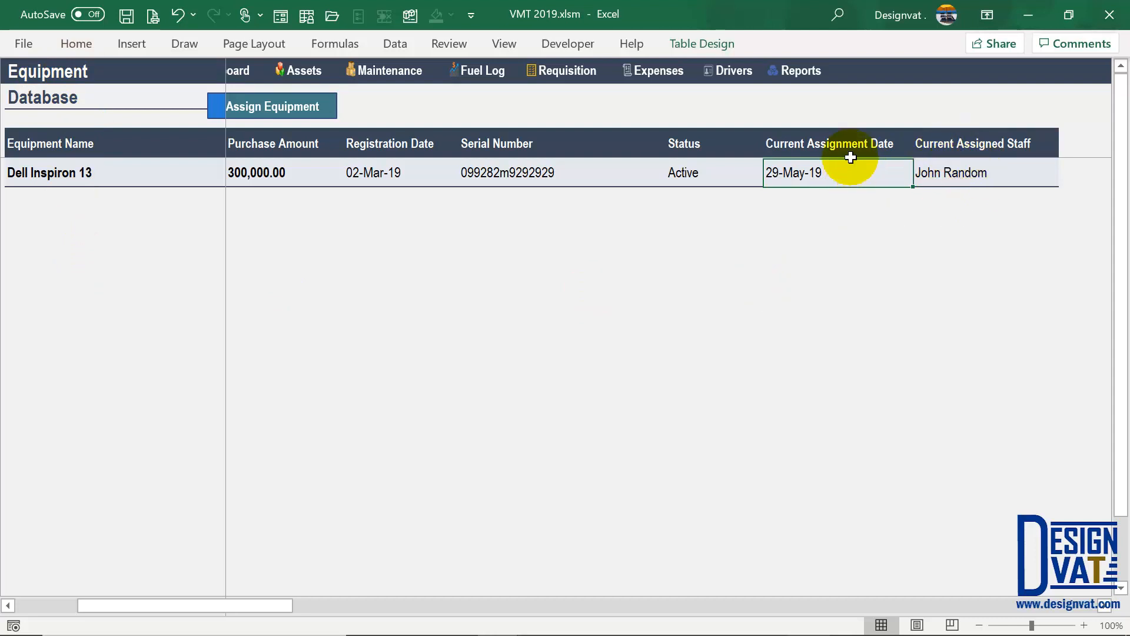
drag(848, 159, 848, 150)
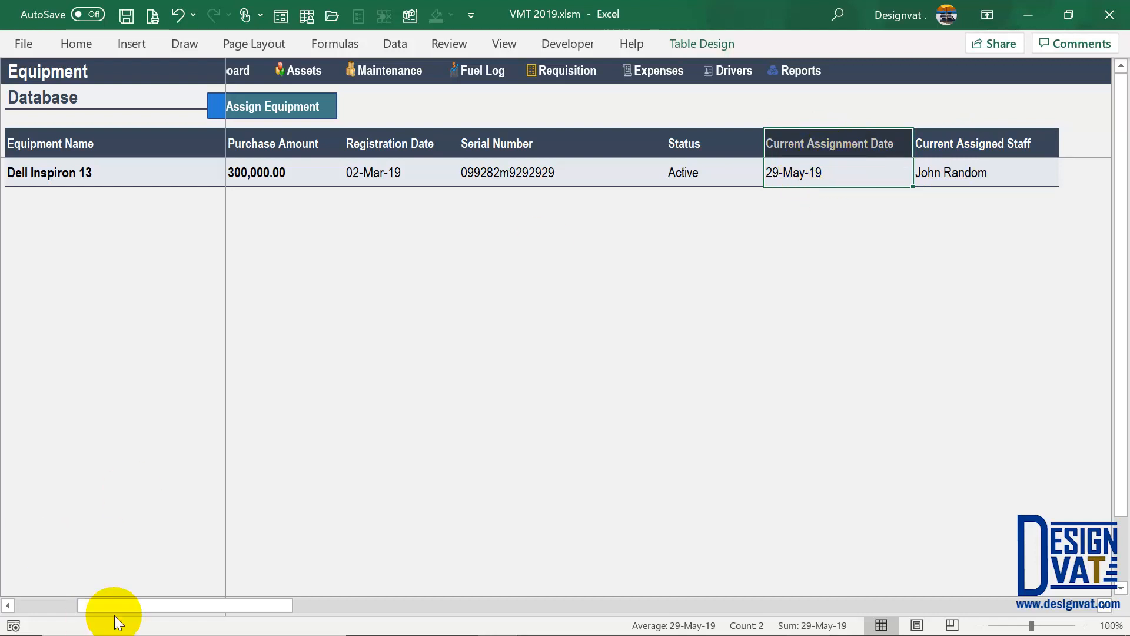
drag(115, 606, 25, 593)
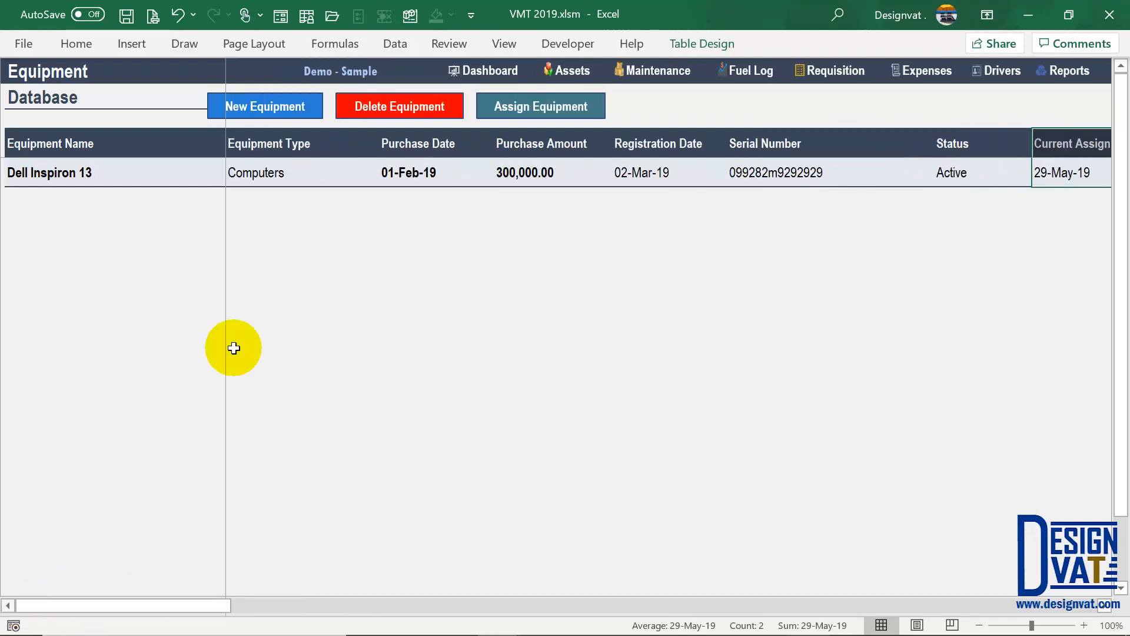
- Go to the Vehicle Database and open the Annual Vehicle Renewal Schedule
click(575, 74)
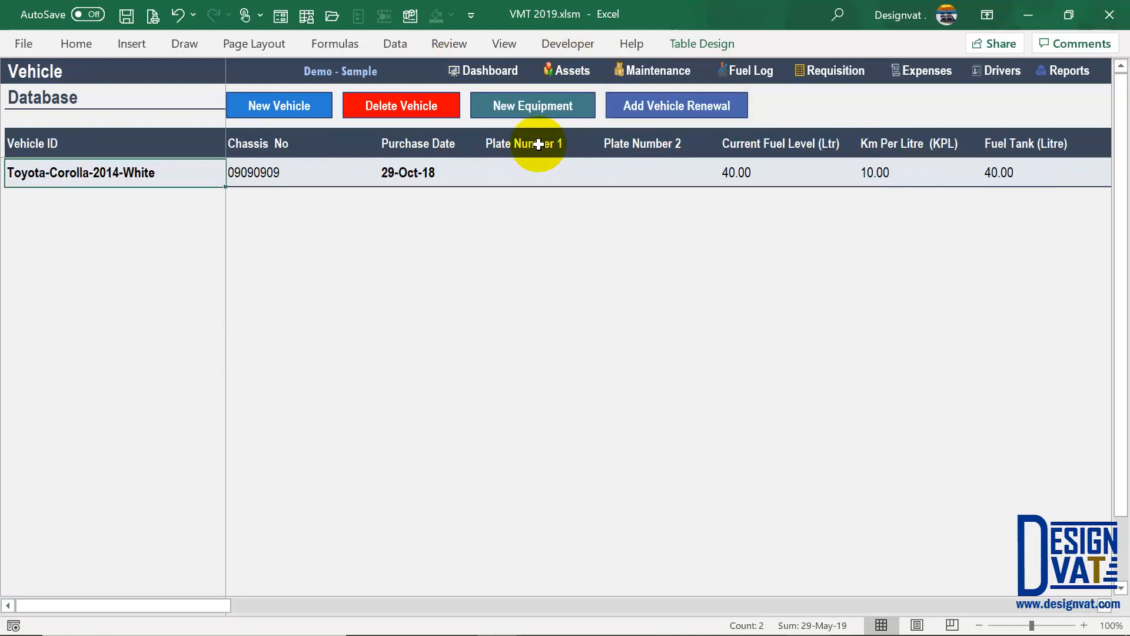
click(549, 109)
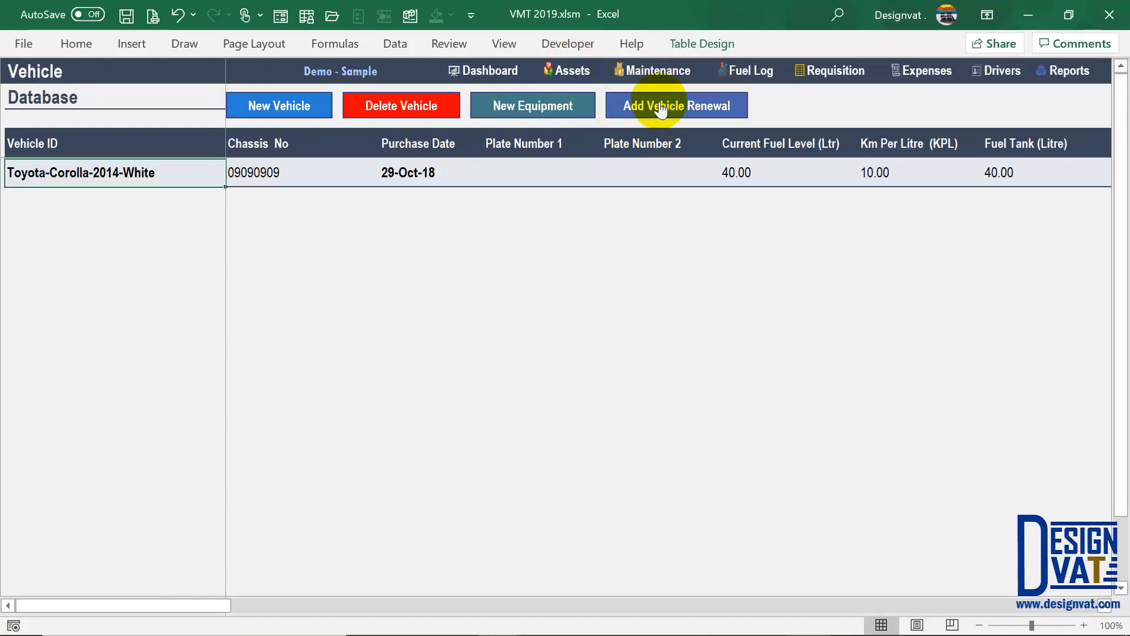
click(661, 109)
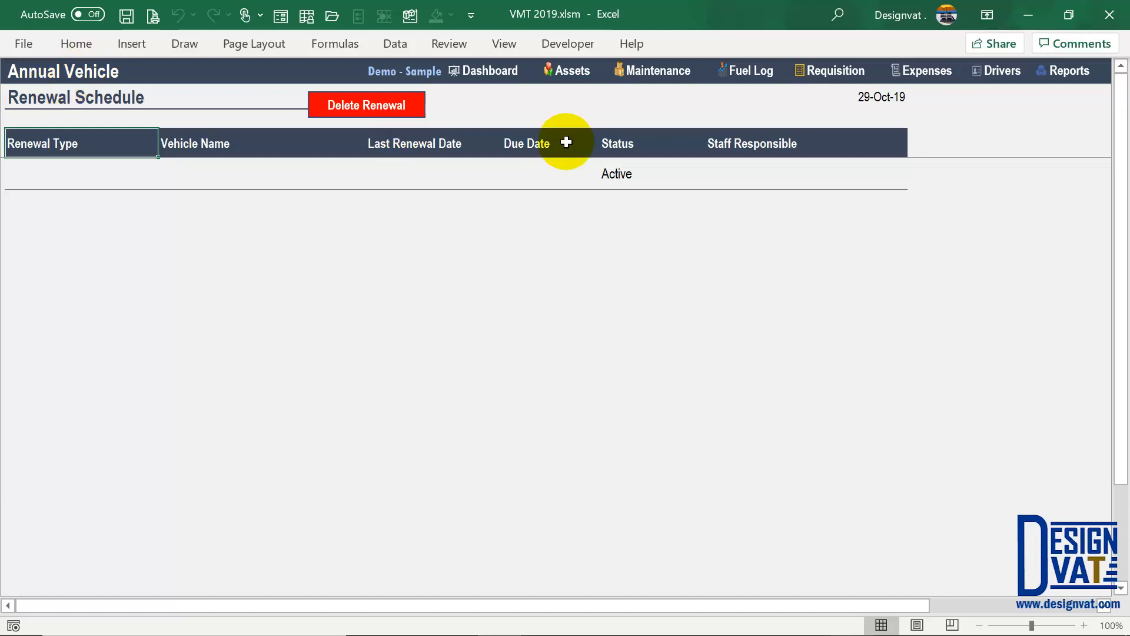
- Add a Document Renewal row for the Toyota-Corolla-2014-White vehicle
mouse_move(535, 143)
mouse_down()
mouse_move(542, 176)
mouse_move(536, 159)
mouse_up()
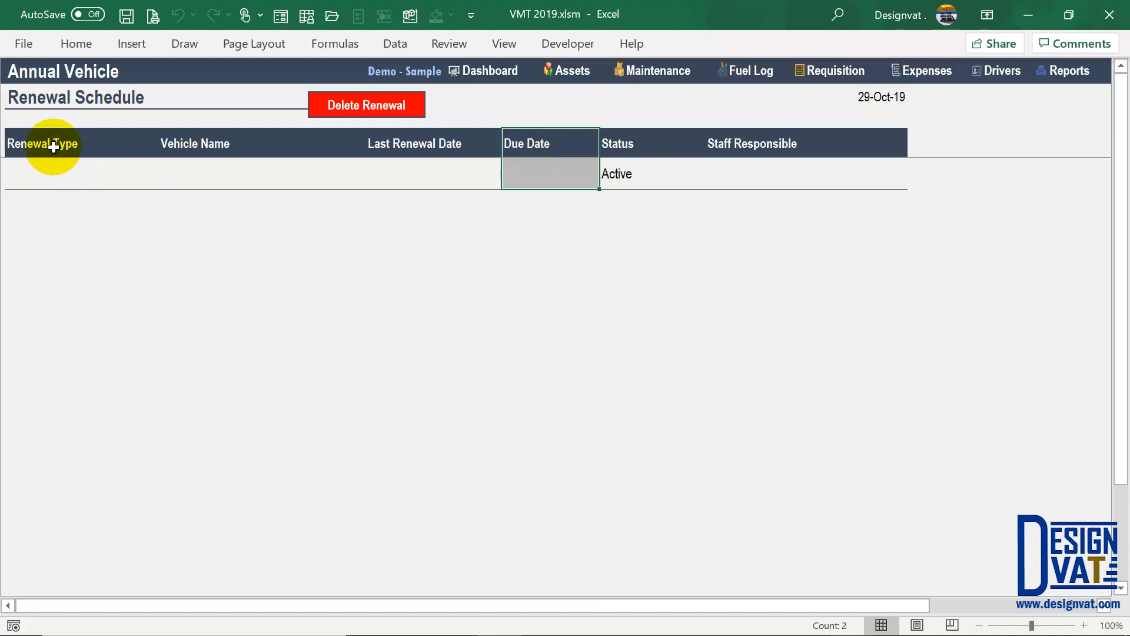
click(60, 170)
text(Document REne)
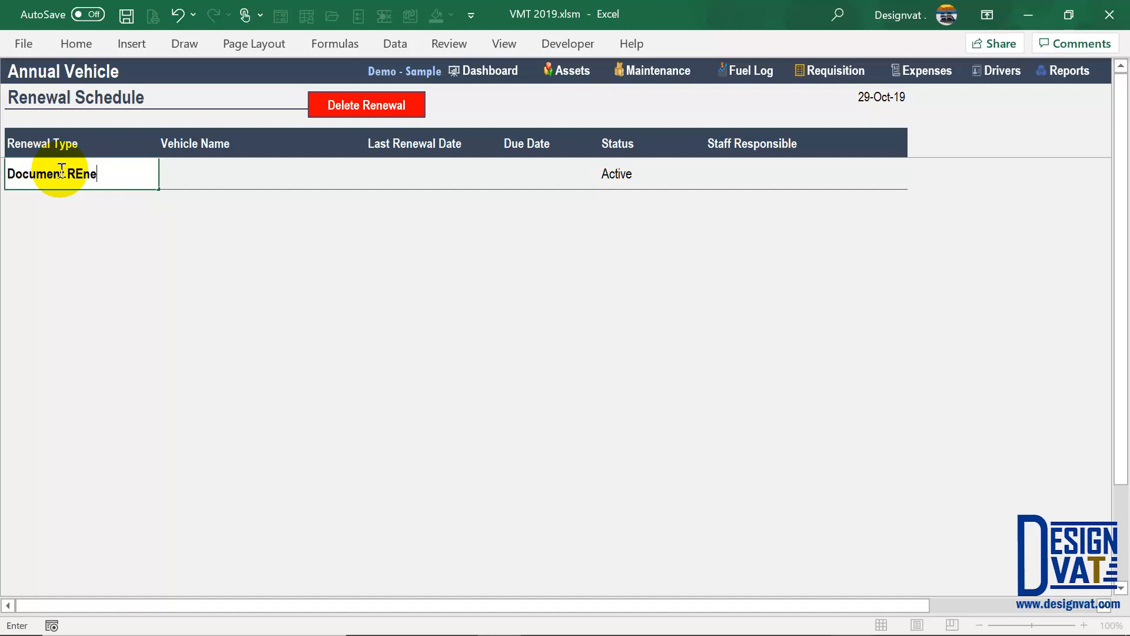
text(wal)
click(218, 170)
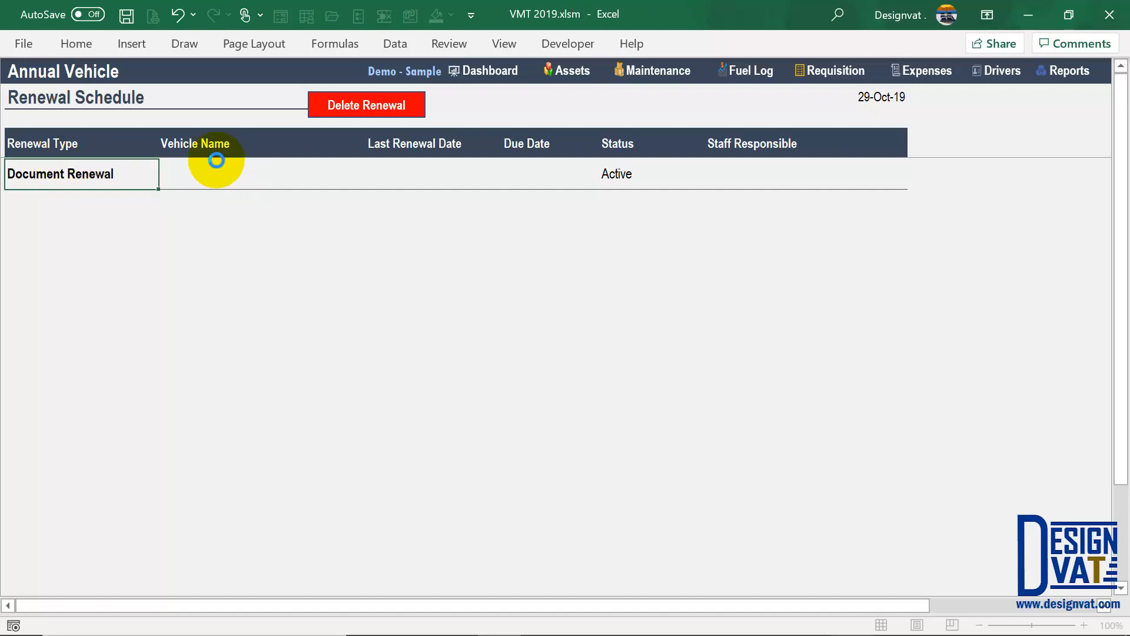
click(373, 180)
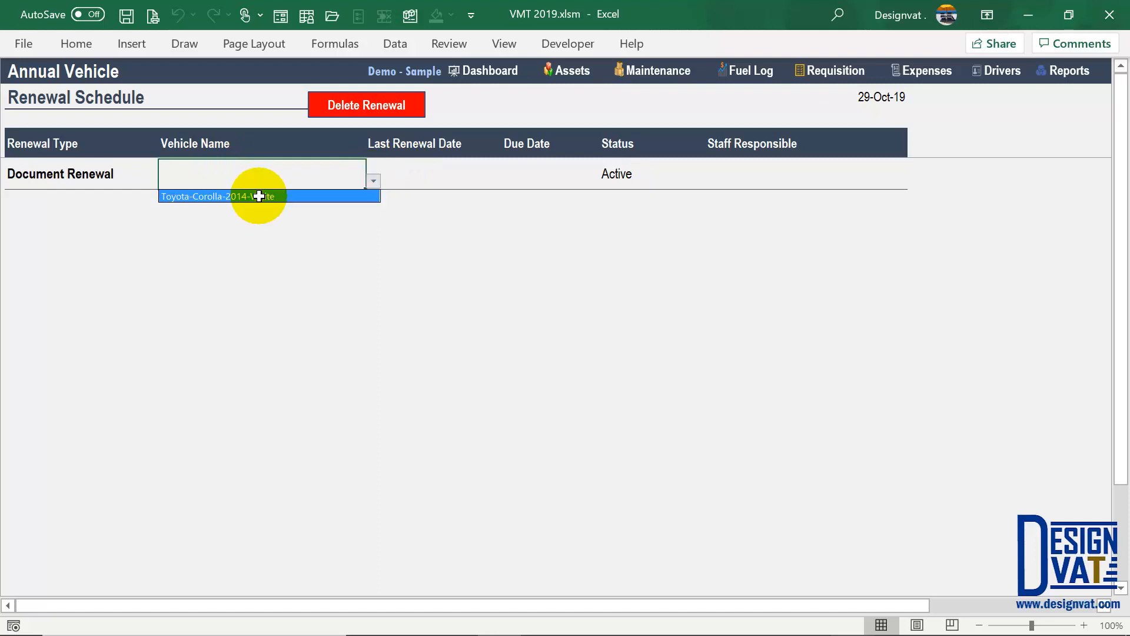
click(265, 195)
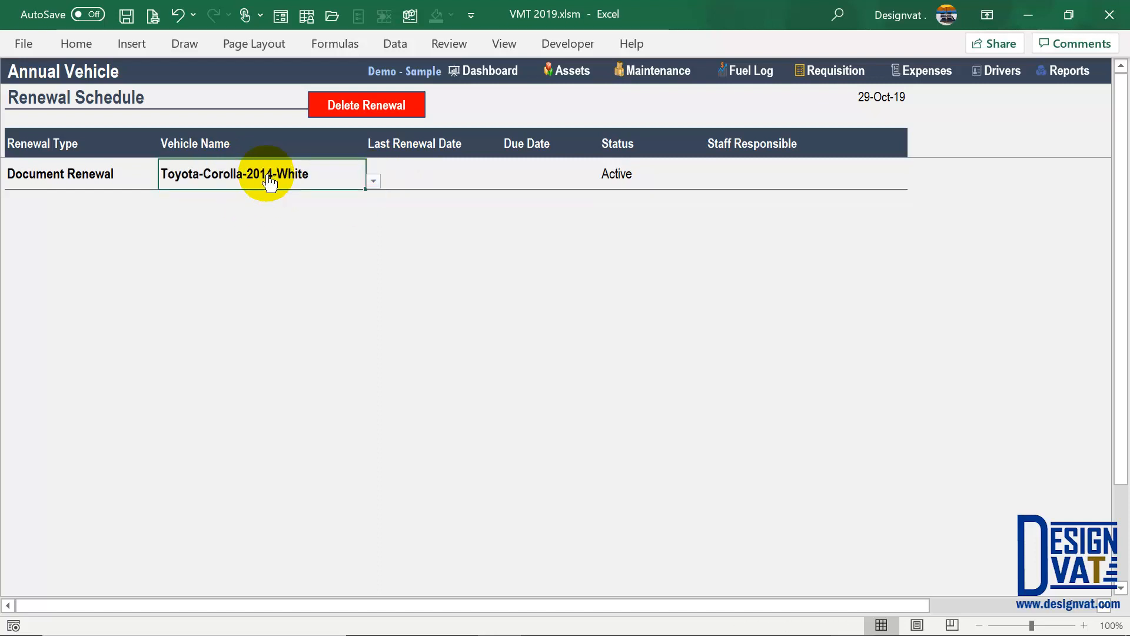
- Enter last renewal date 02/03/2018, giving due 02-Mar-19, and assign a responsible staff member
click(424, 171)
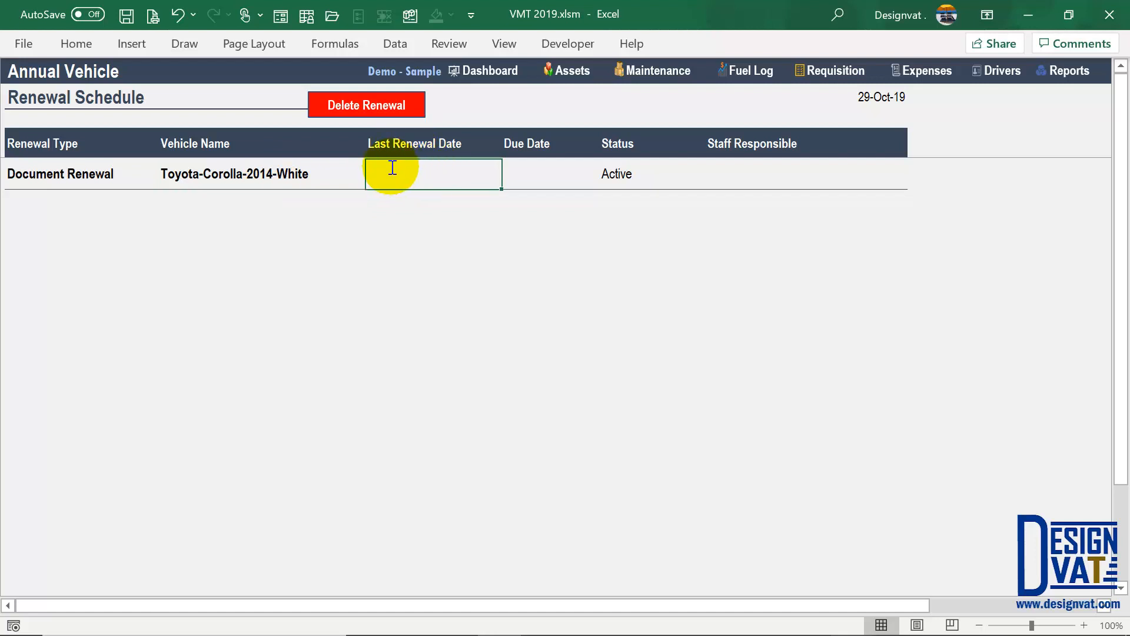
text(02/03/2)
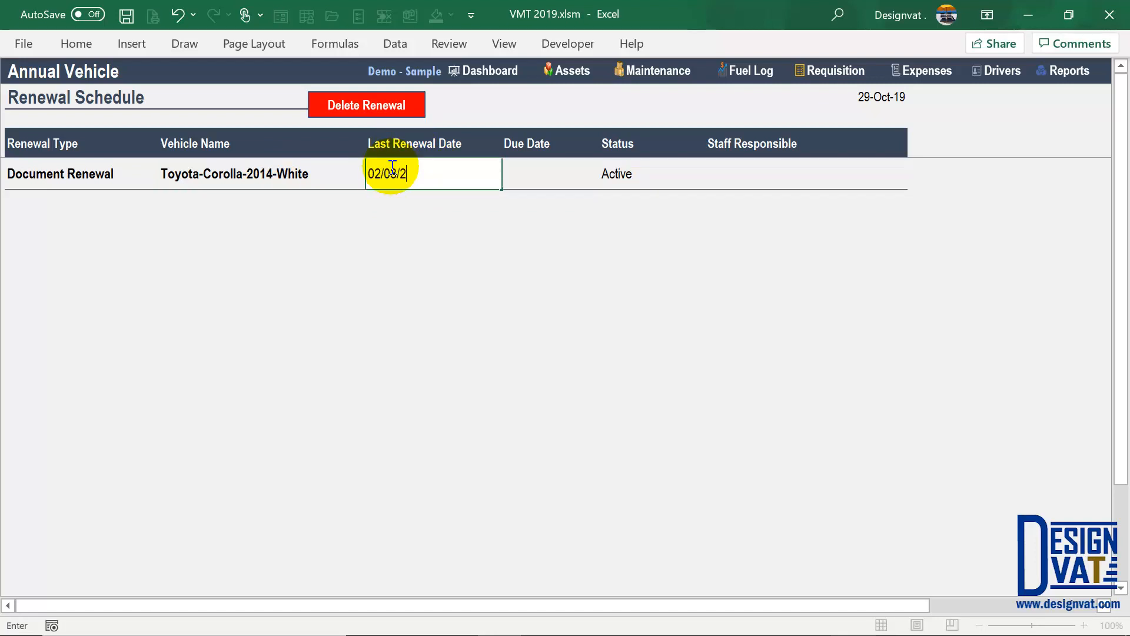
text(018)
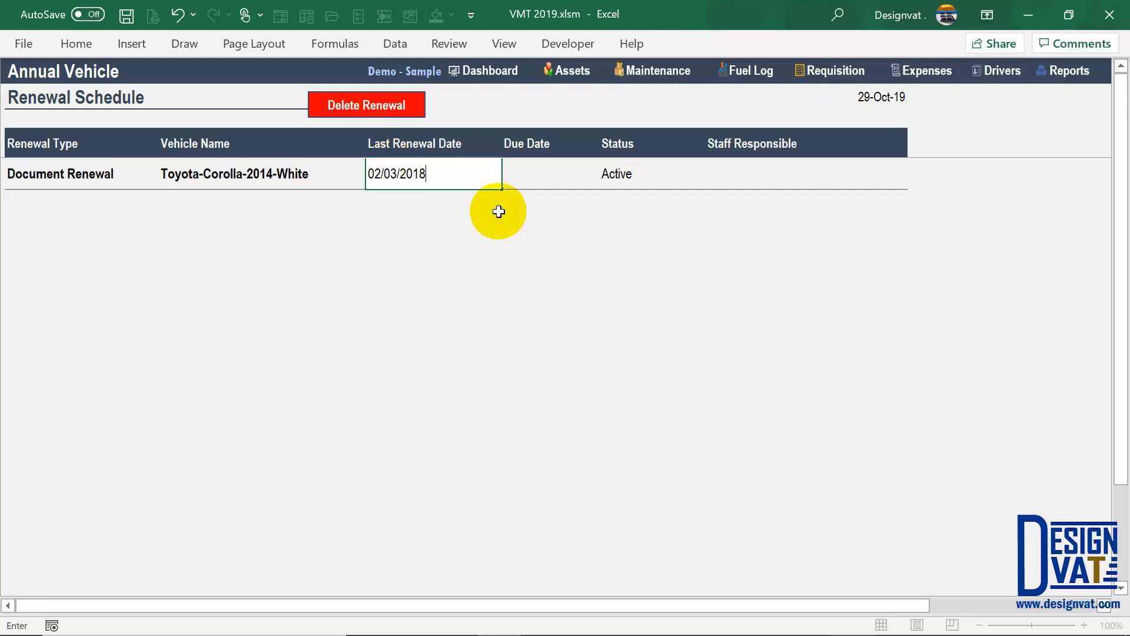
key(Return)
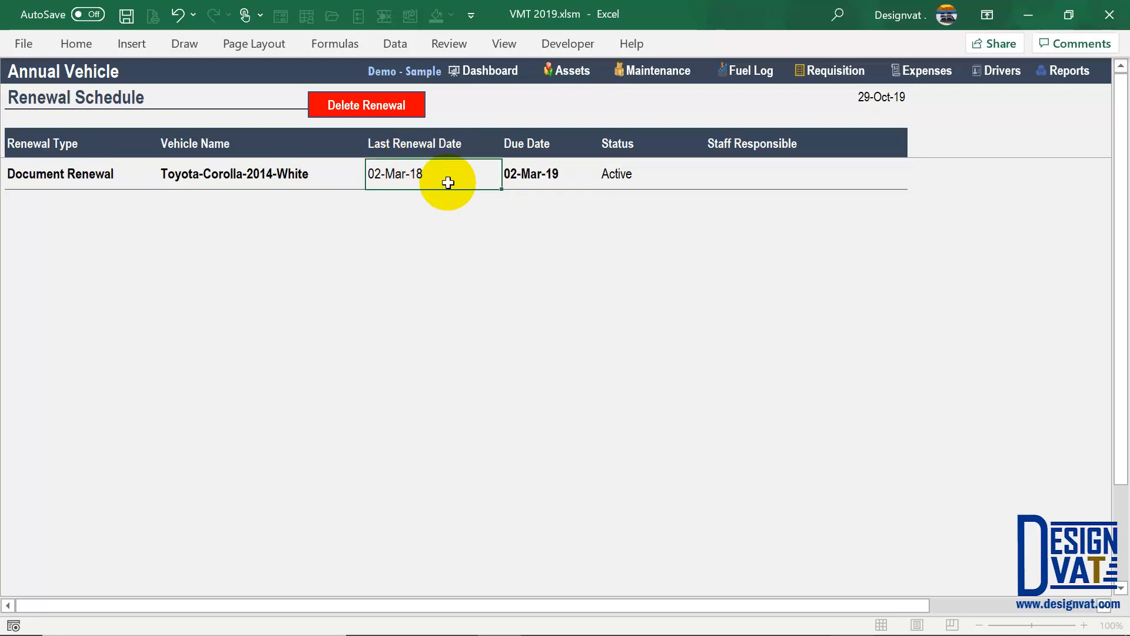
key(Tab)
click(545, 144)
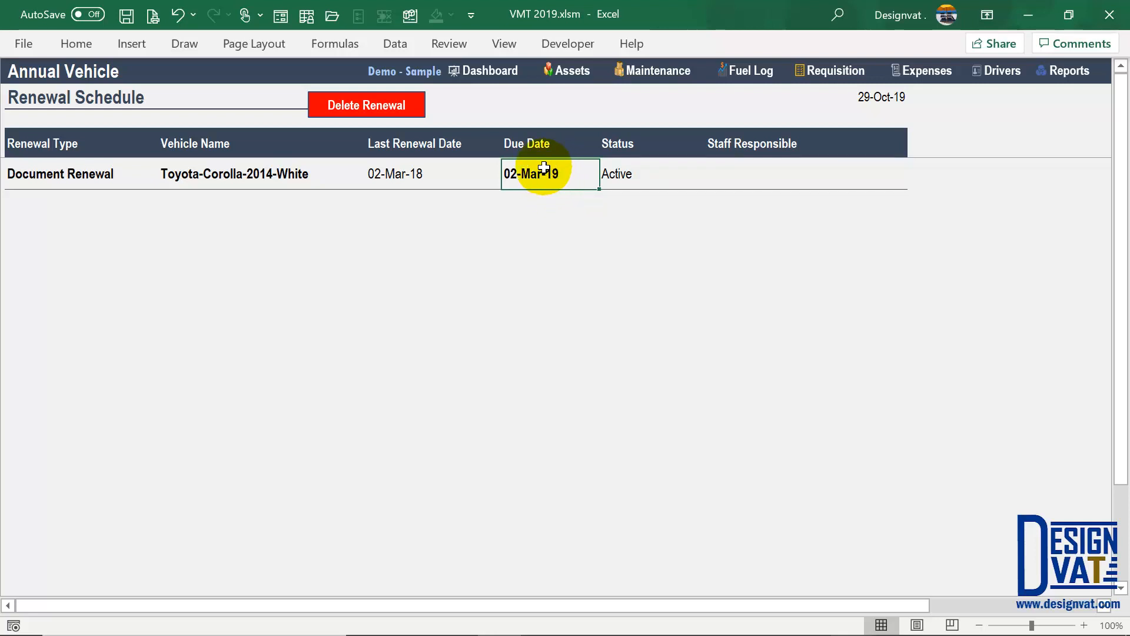
key(Right)
key(Right)
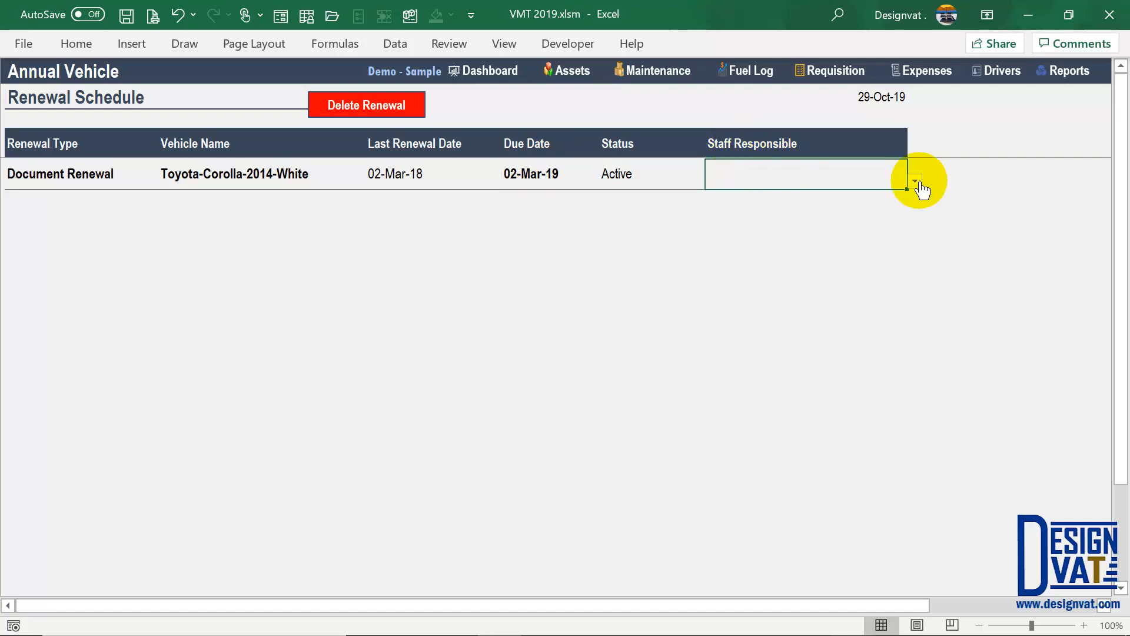
click(915, 181)
click(793, 208)
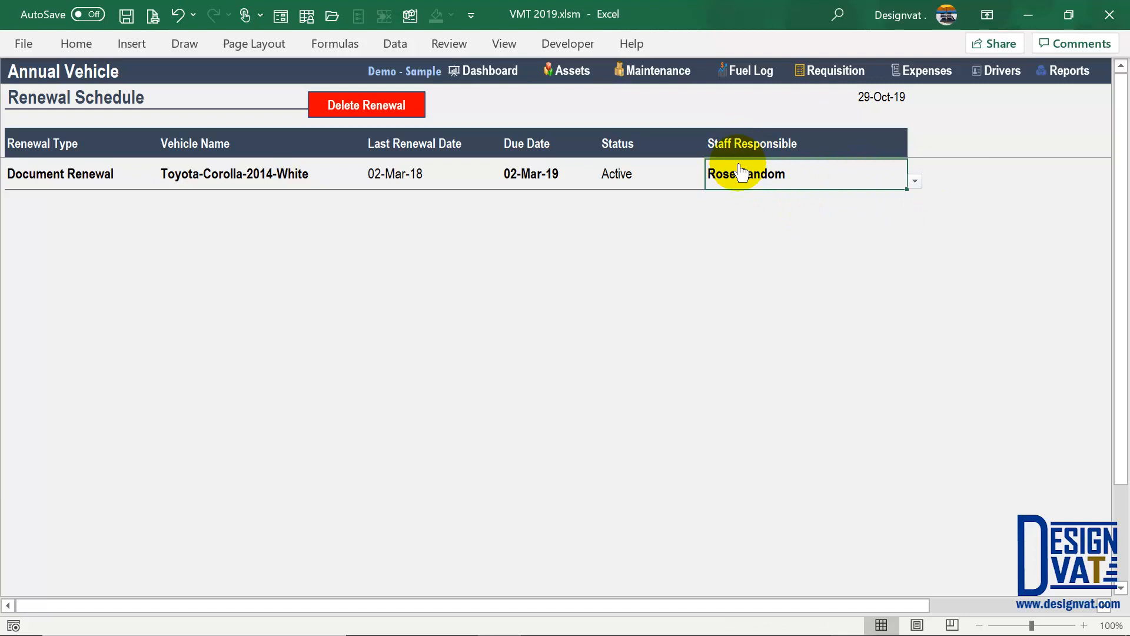
click(76, 195)
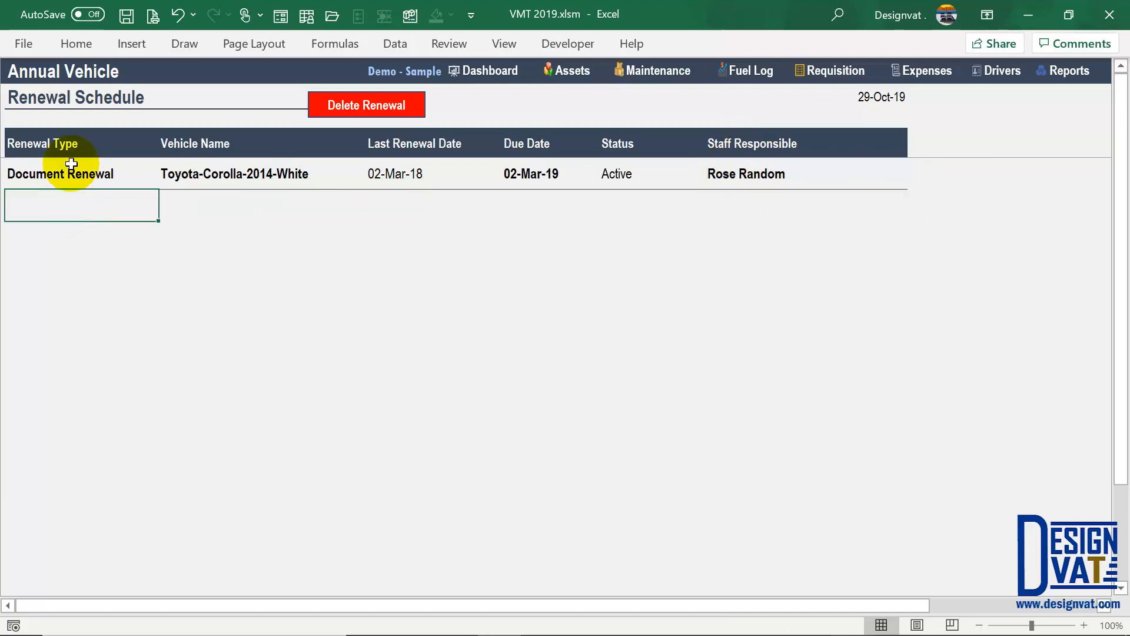
- Add a Plate Renewal row for the Toyota-Corolla-2014-White vehicle
double_click(54, 205)
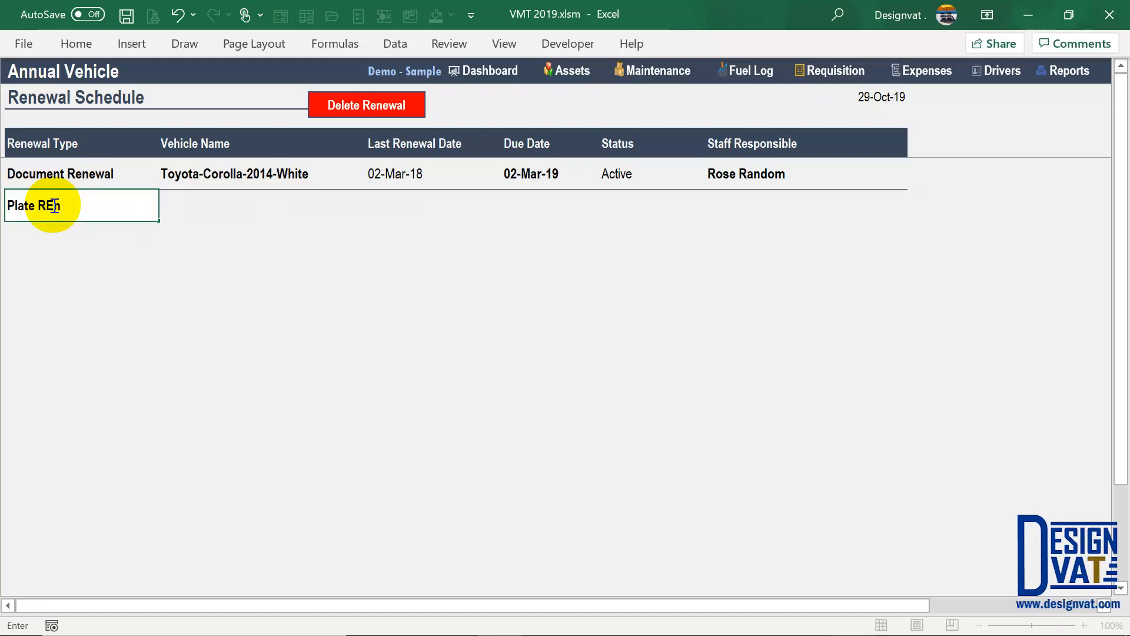
text(Plate REnewal)
key(Return)
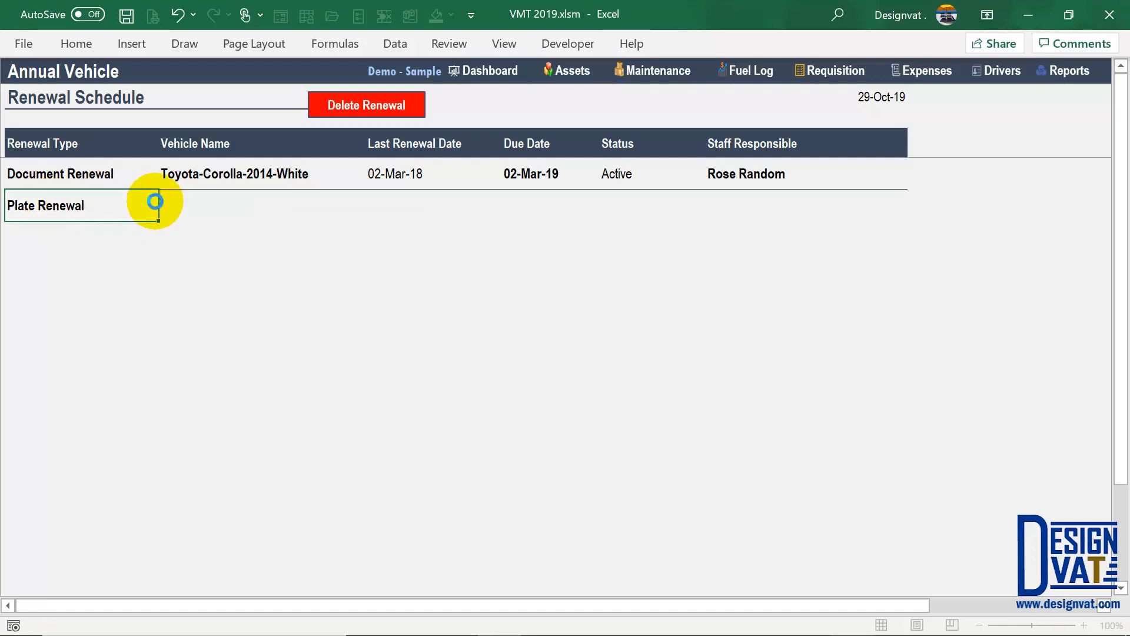
click(230, 212)
click(373, 213)
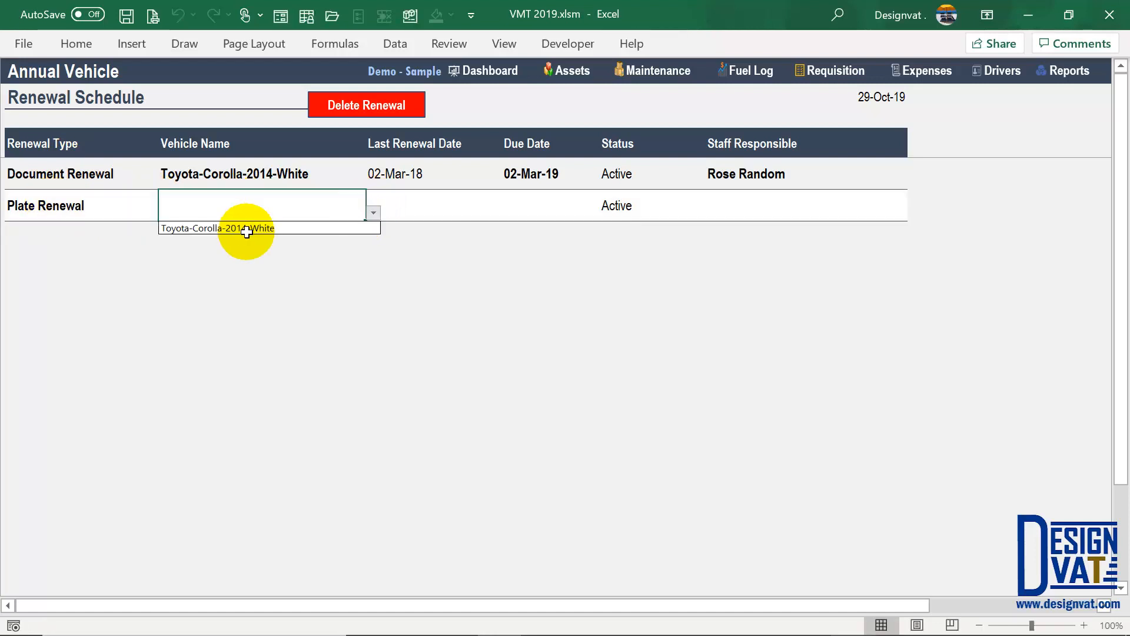
click(248, 228)
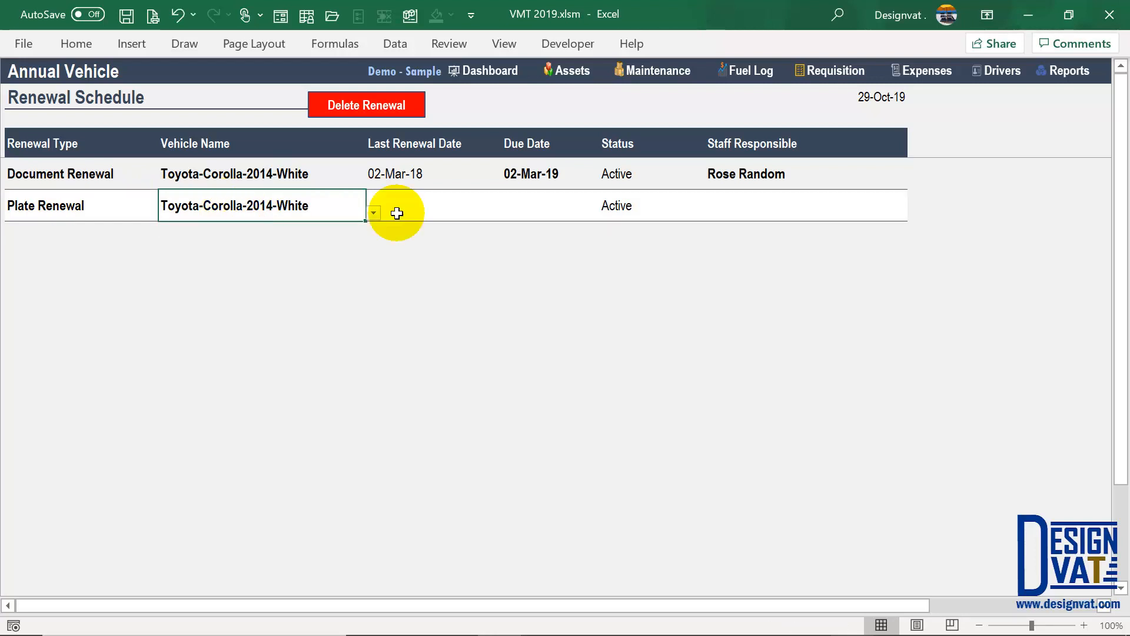
- Enter last renewal date 04/05/2018, check the 04-May-19 due date, and assign a staff member
click(414, 203)
text(04)
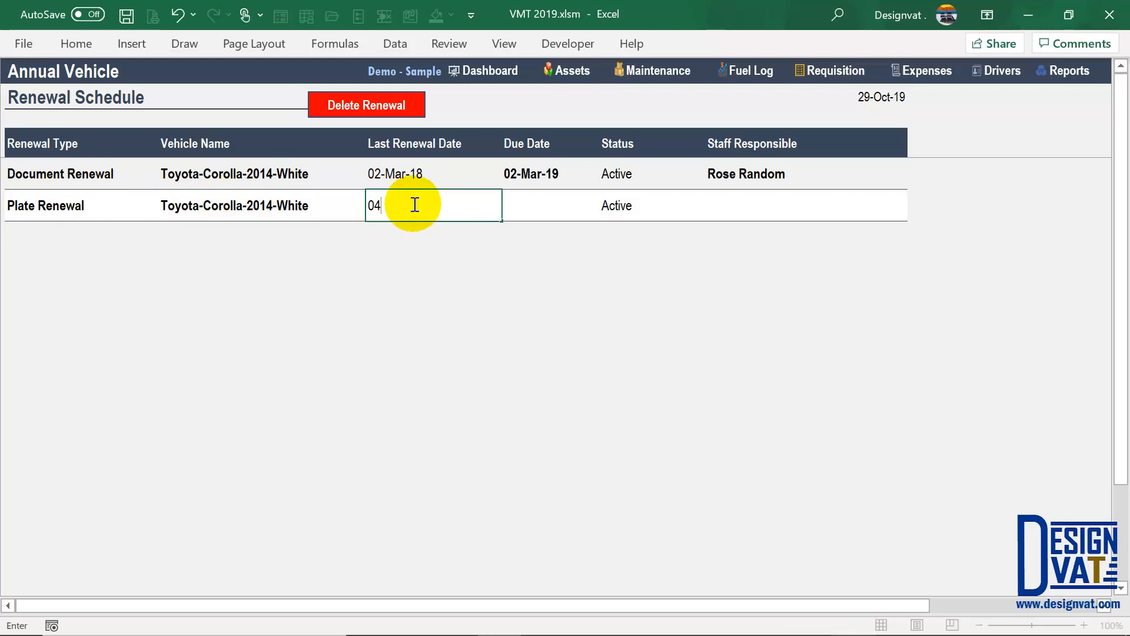
text(/05/2018)
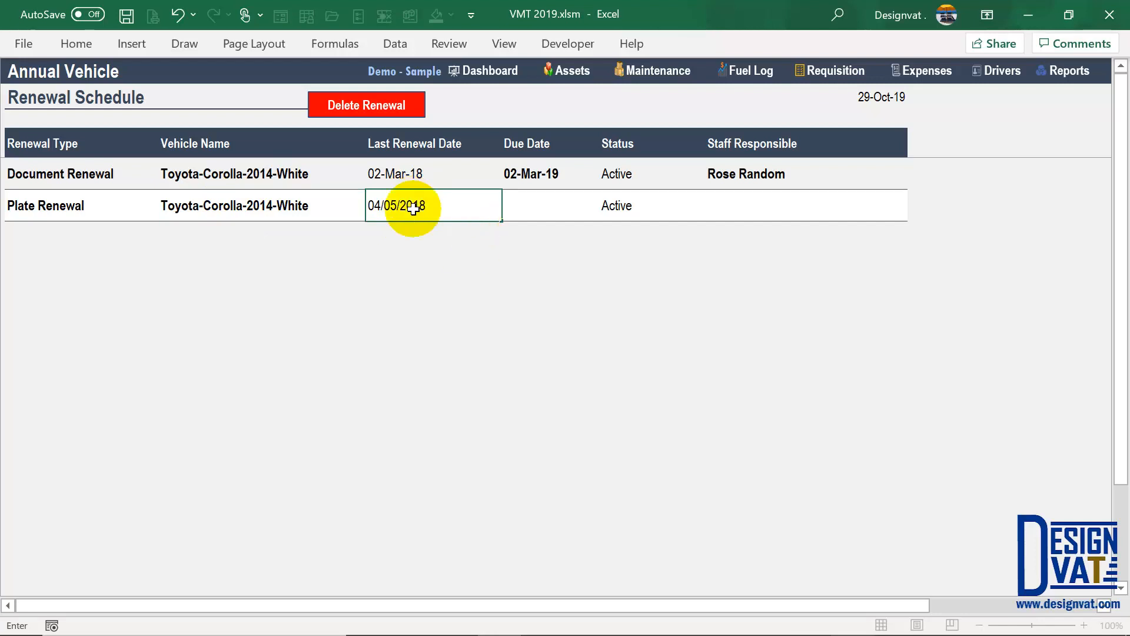
key(Return)
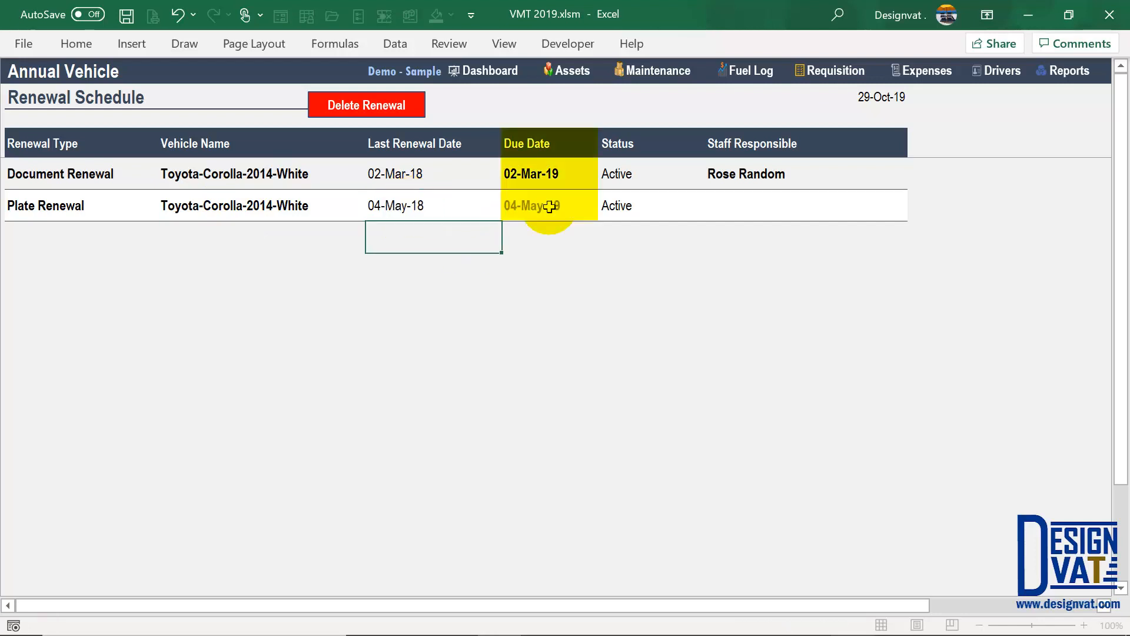
click(536, 202)
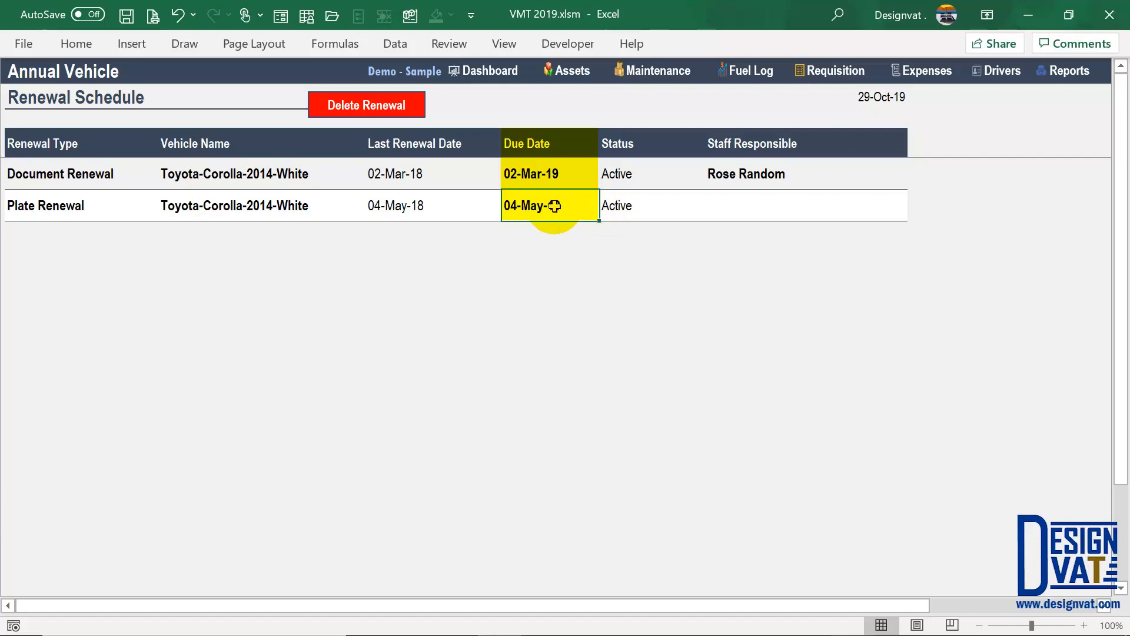
drag(544, 143, 546, 204)
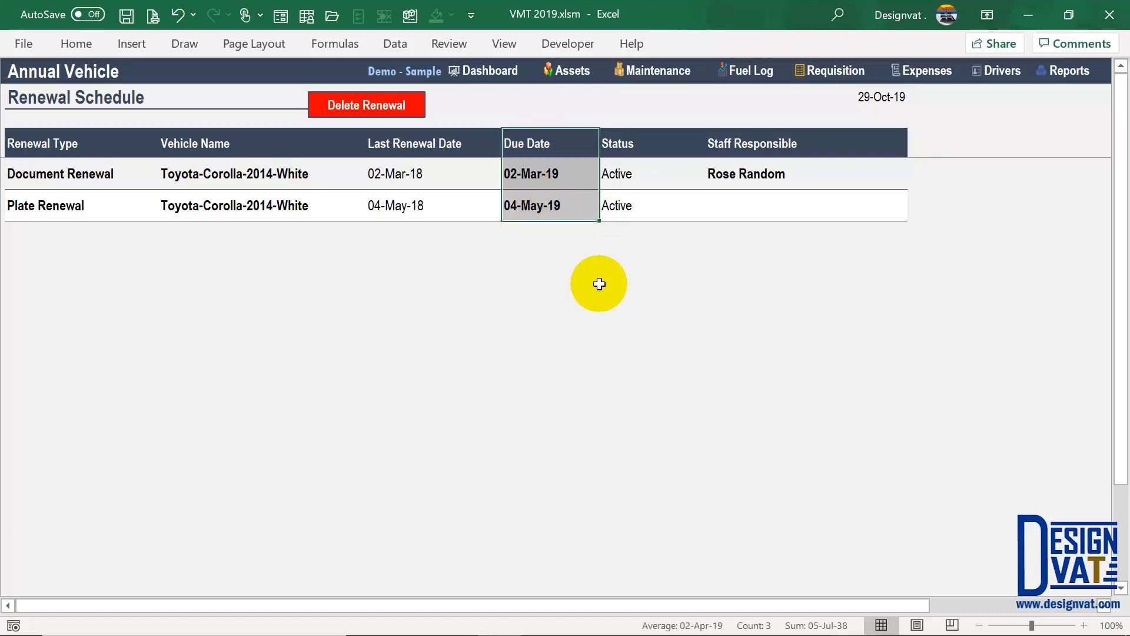
click(902, 206)
click(911, 214)
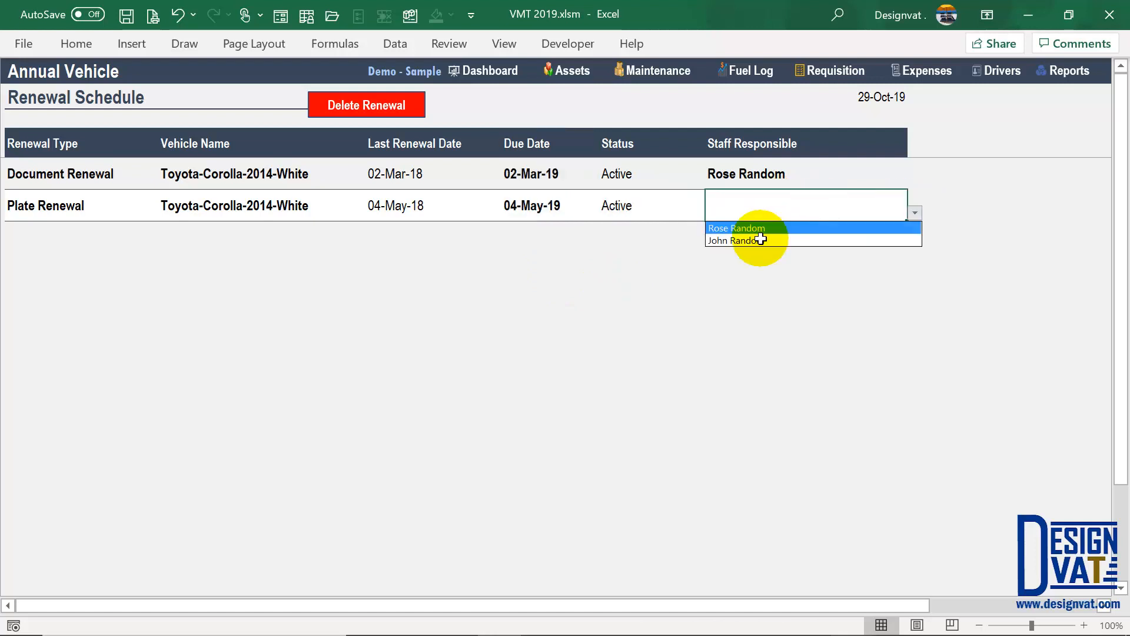
click(756, 238)
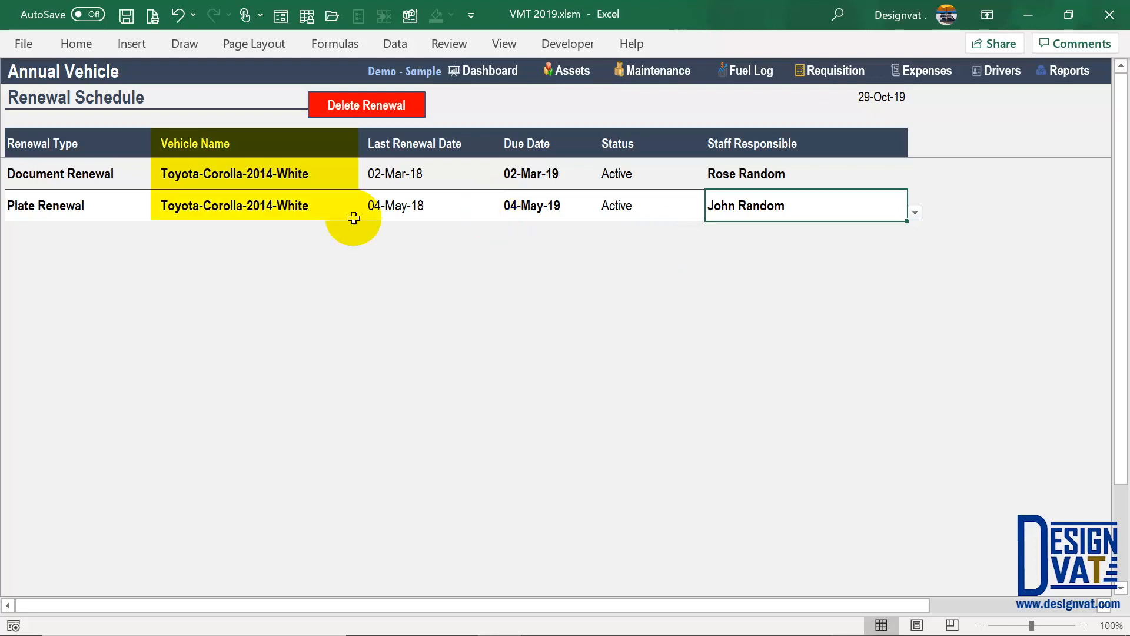
- Click through cells of the Renewal Schedule to review the new rows
click(88, 139)
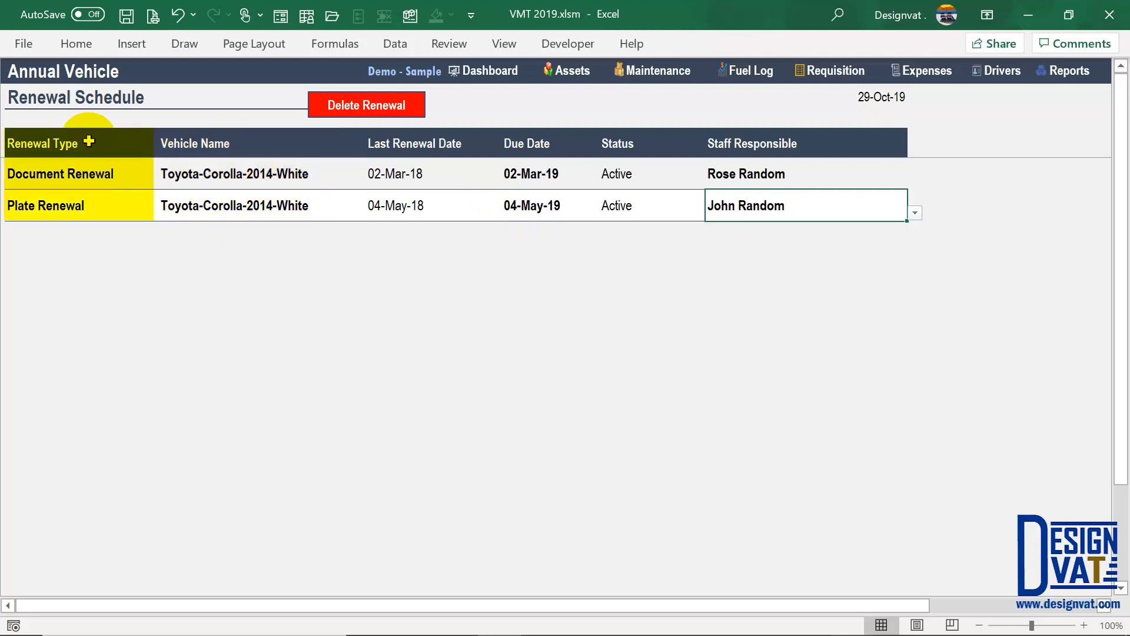
click(86, 270)
click(123, 265)
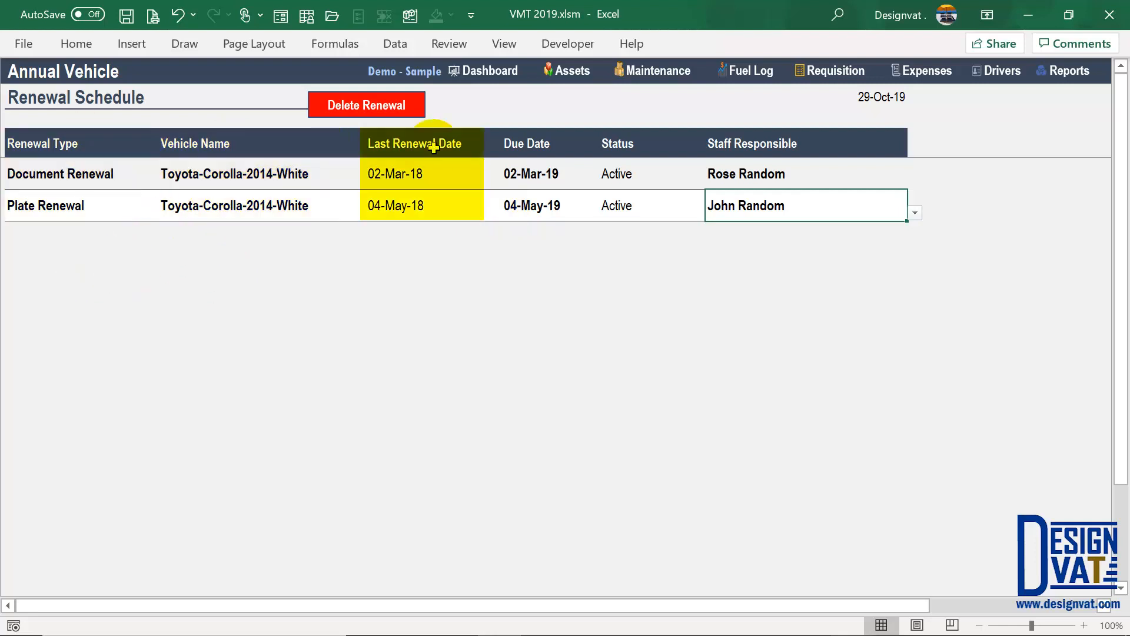
click(421, 277)
click(536, 148)
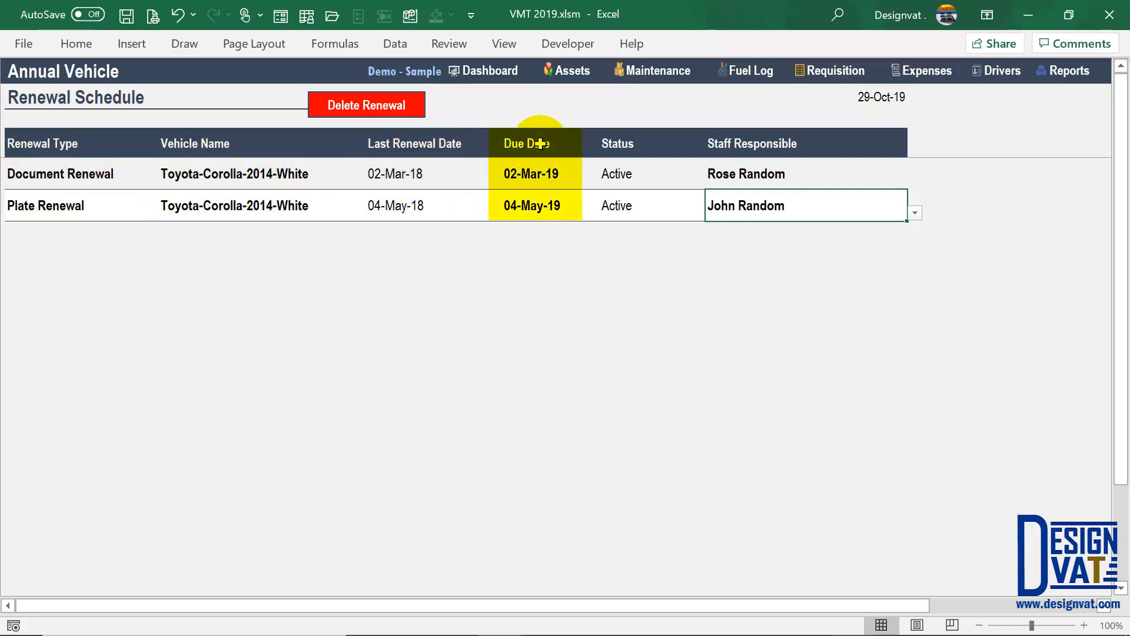
click(540, 270)
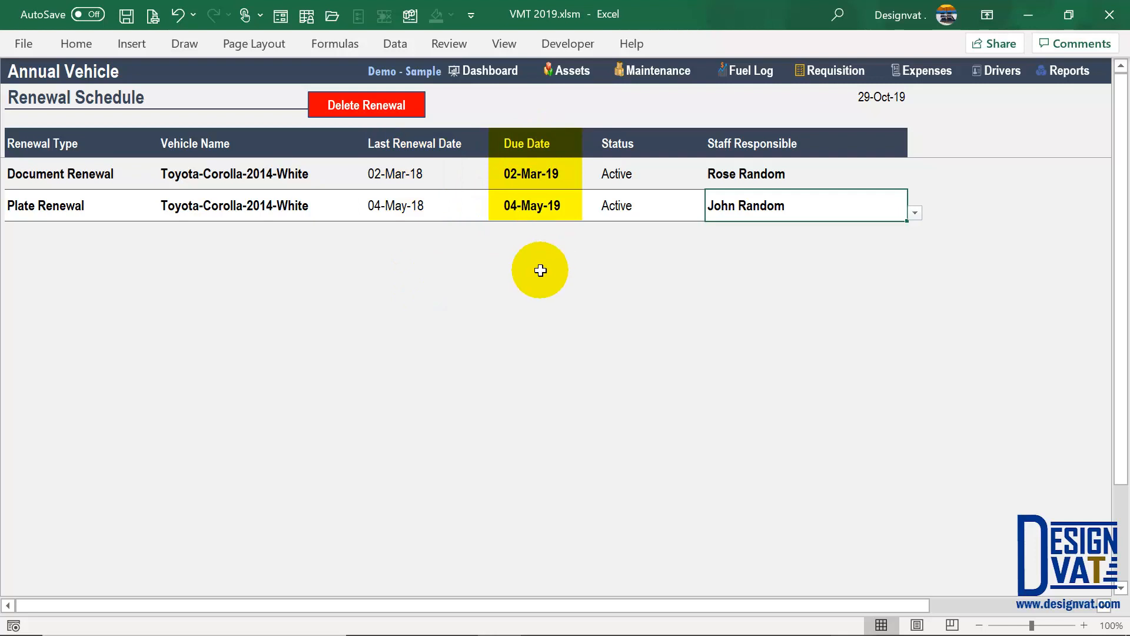
- Browse the equipment and vehicle databases and renewal schedule, then open the Maintenance sheet
click(576, 71)
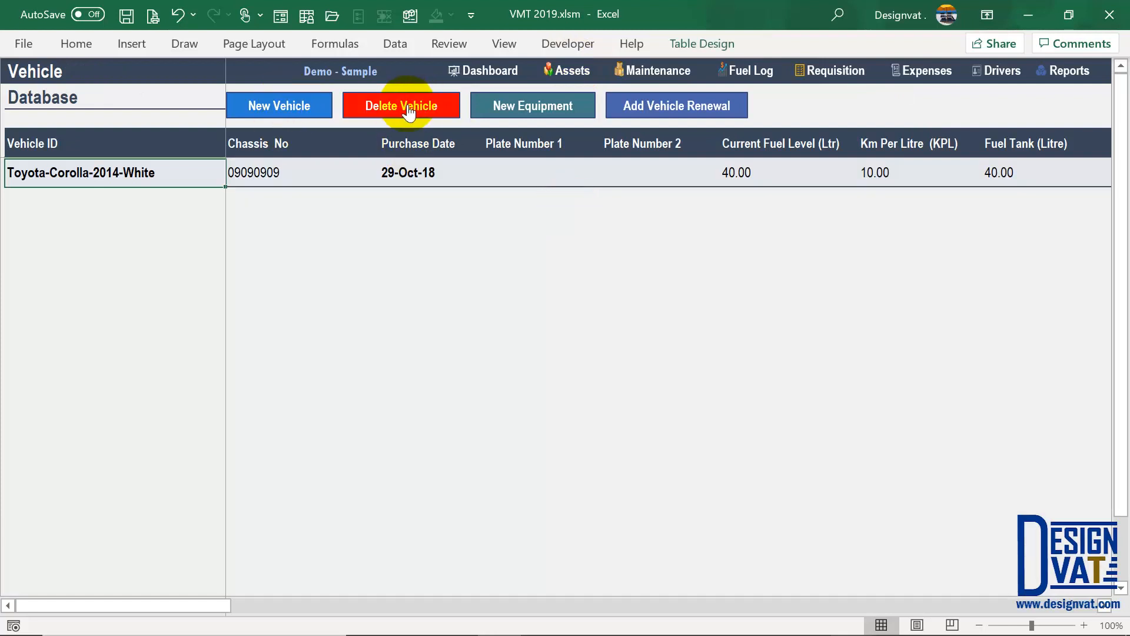
click(546, 115)
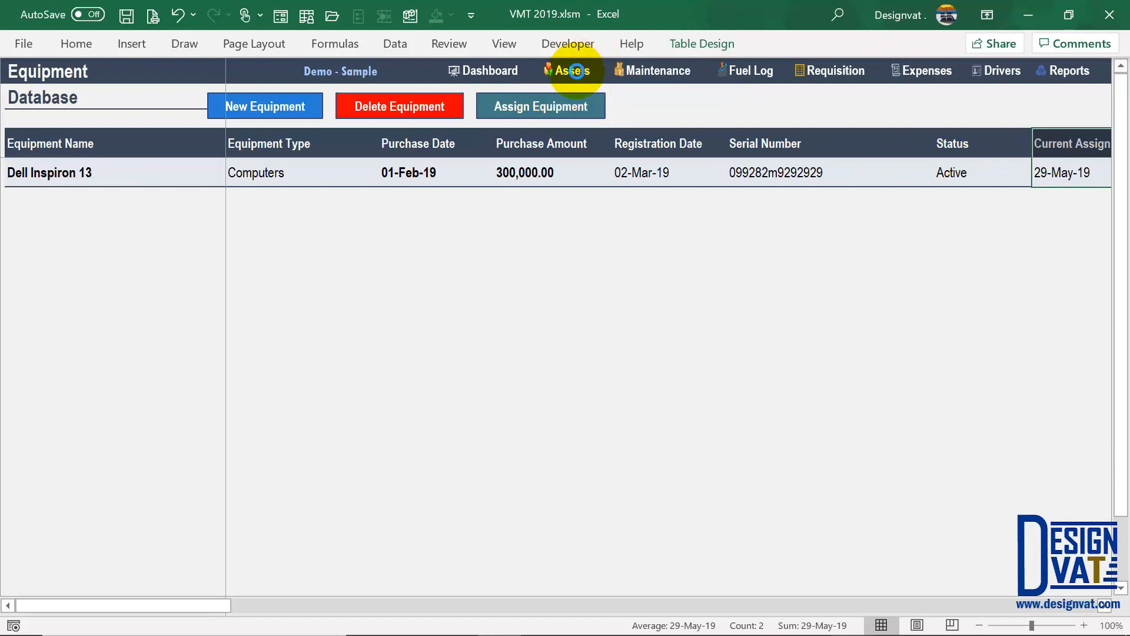
click(572, 70)
click(680, 106)
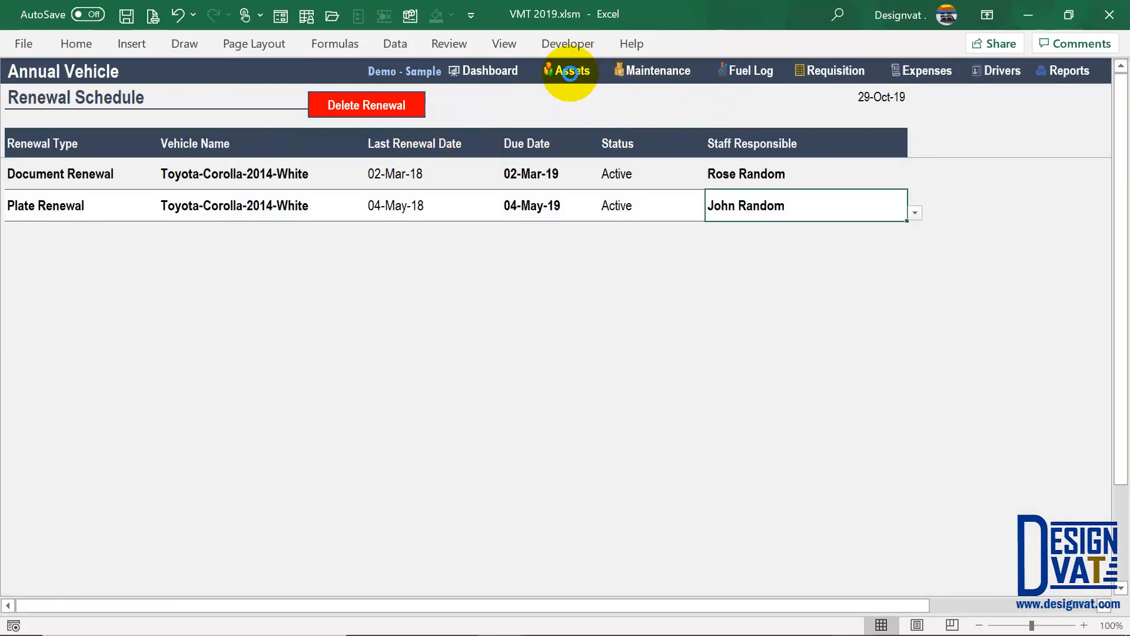
click(571, 70)
click(553, 70)
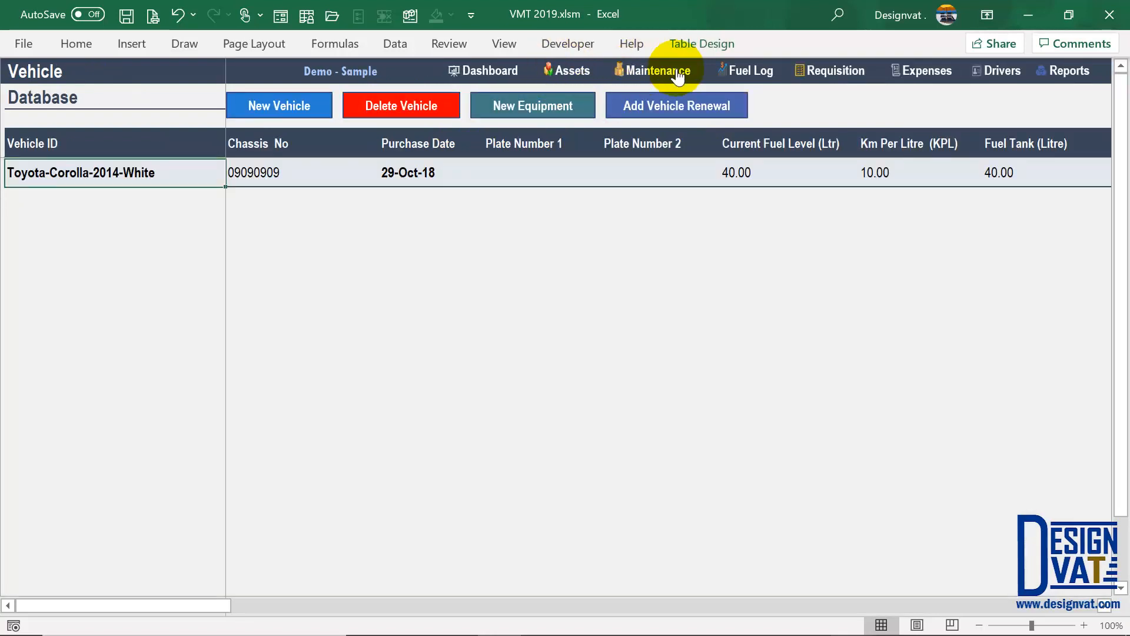
click(647, 70)
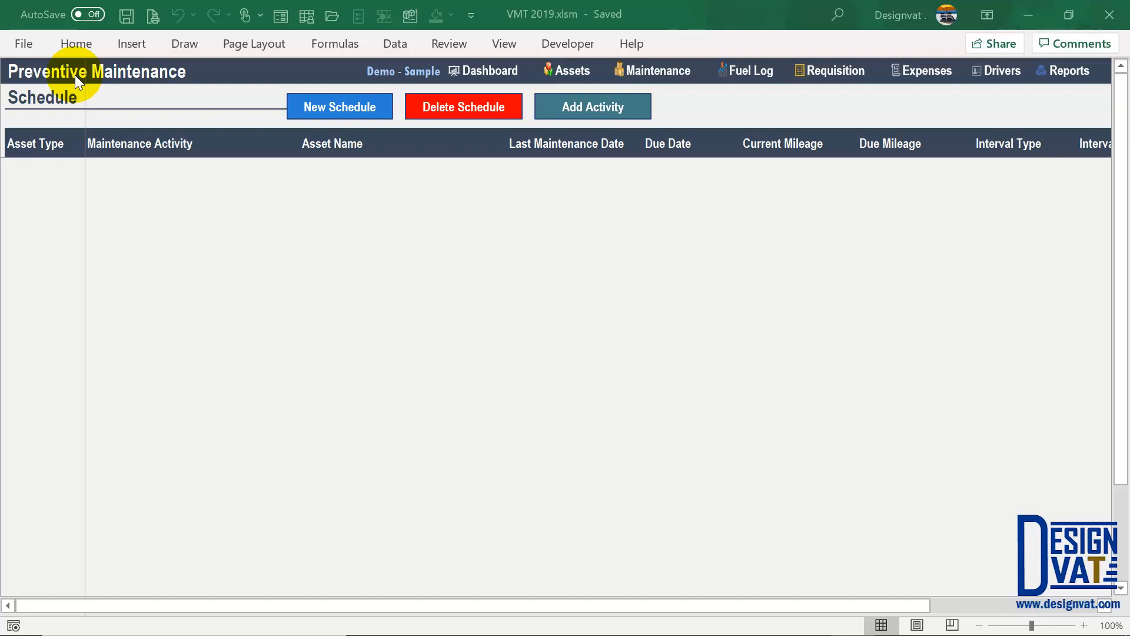
- Start a new maintenance schedule entry with the New Schedule button
click(322, 109)
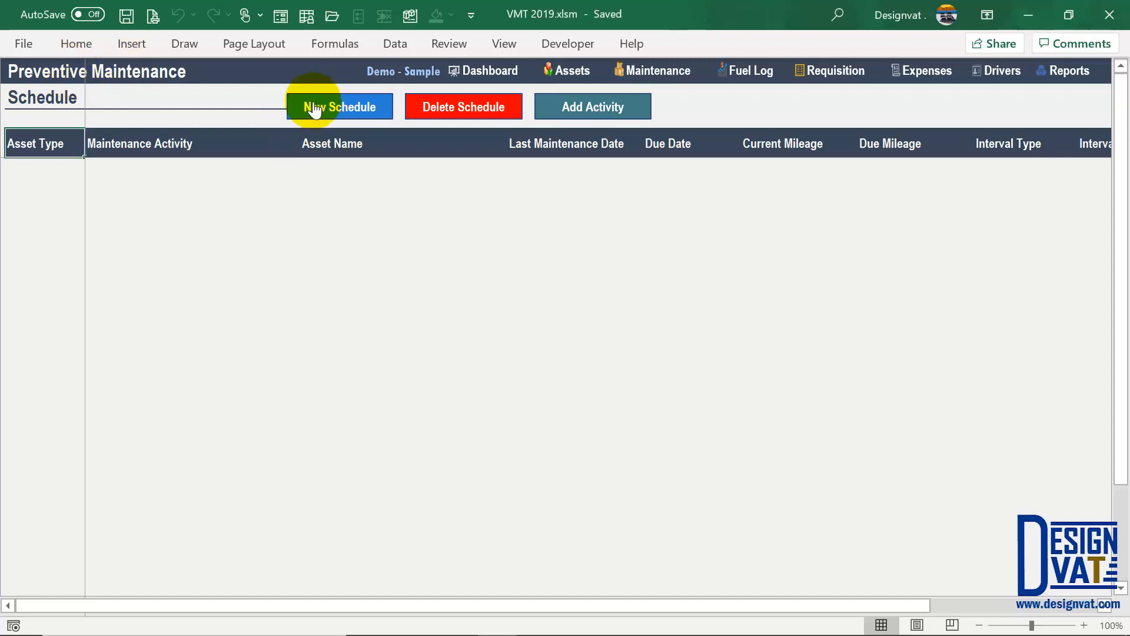
- In the maintenance form, compare the asset names offered for the Vehicle and Equipment asset types
click(297, 113)
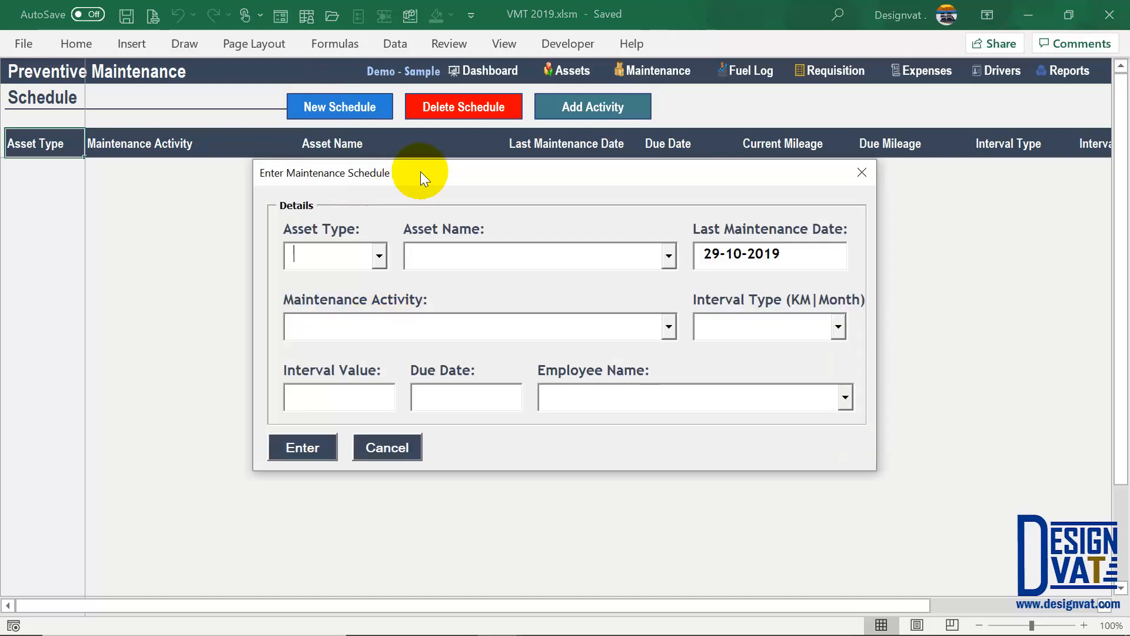
drag(420, 171, 413, 186)
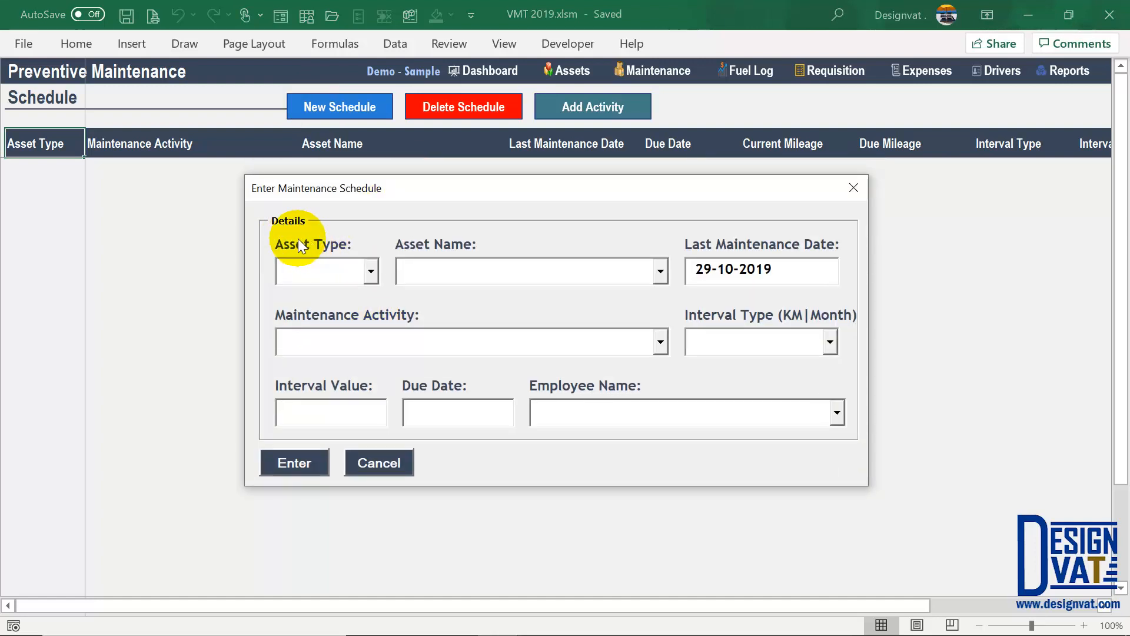
click(372, 272)
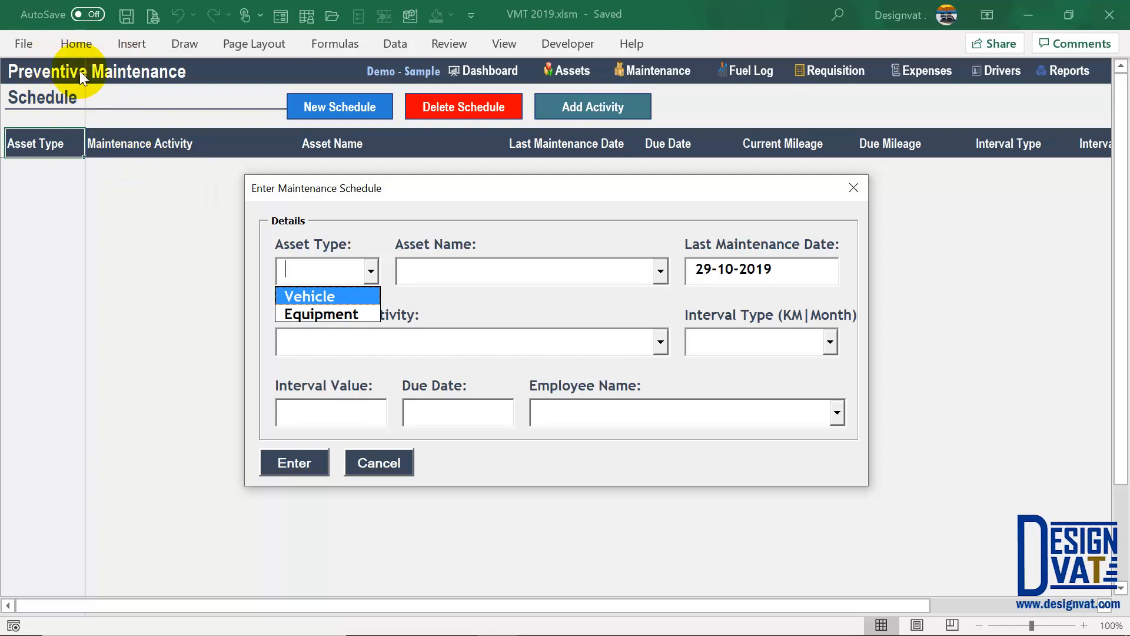
click(317, 298)
click(434, 271)
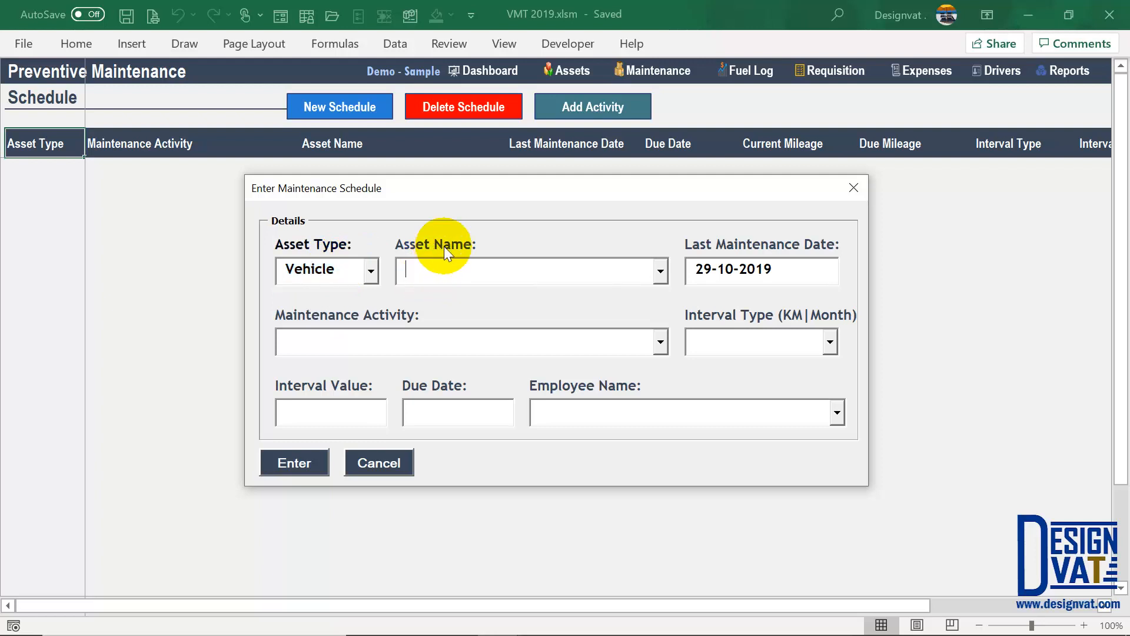
click(660, 271)
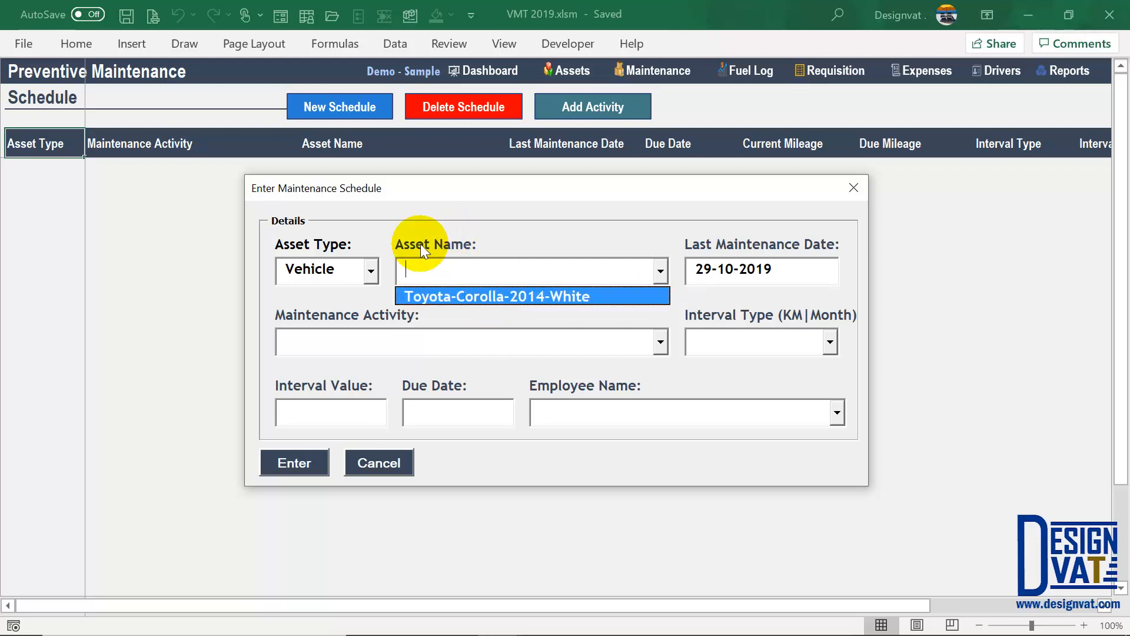
click(372, 273)
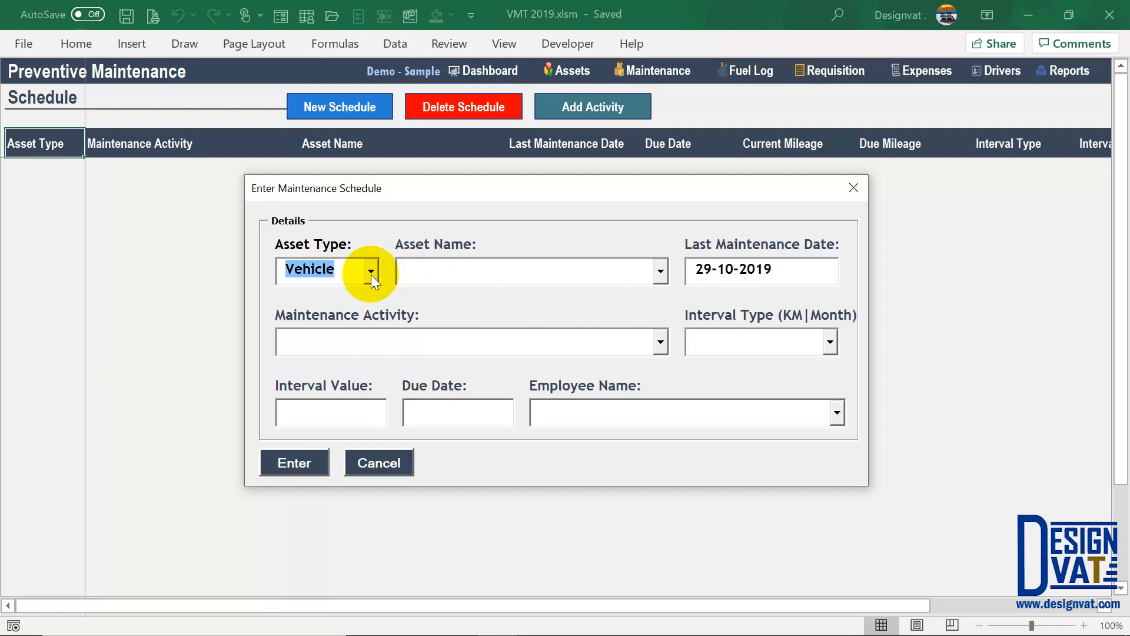
click(371, 274)
click(323, 309)
click(544, 282)
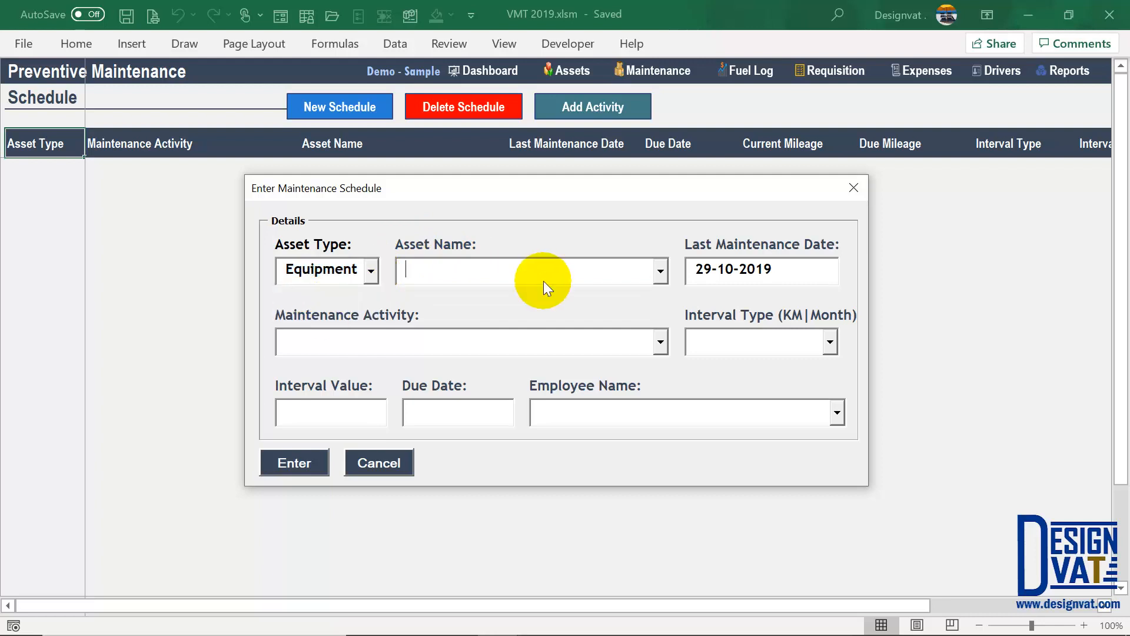
click(661, 273)
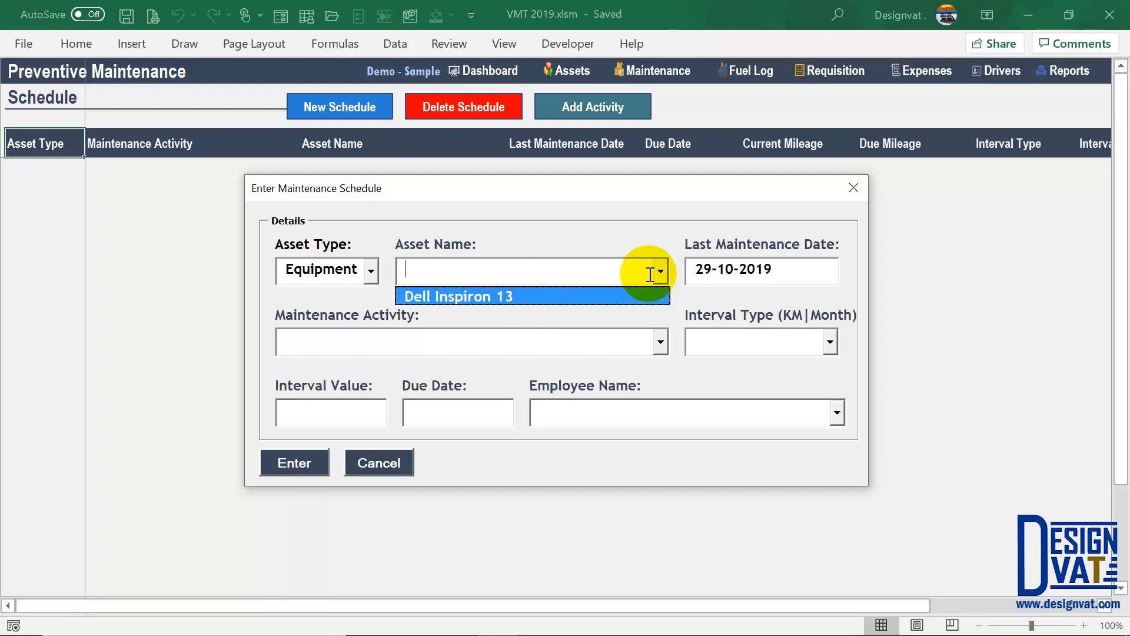
- Set asset type Vehicle and asset name Toyota-Corolla-2014-White
click(367, 272)
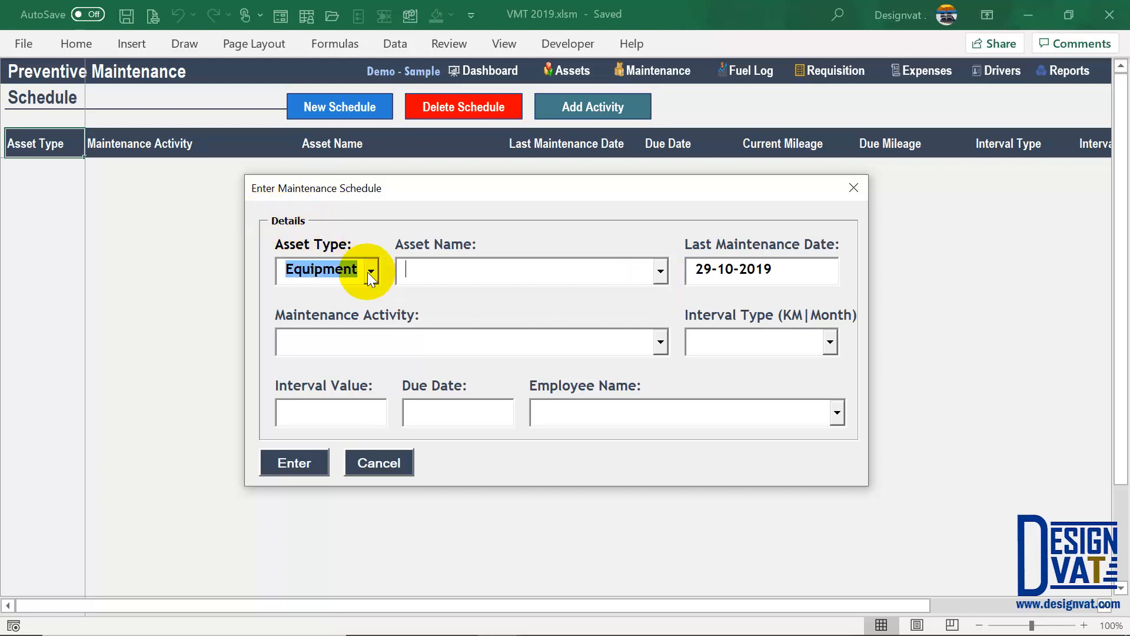
click(368, 272)
click(331, 295)
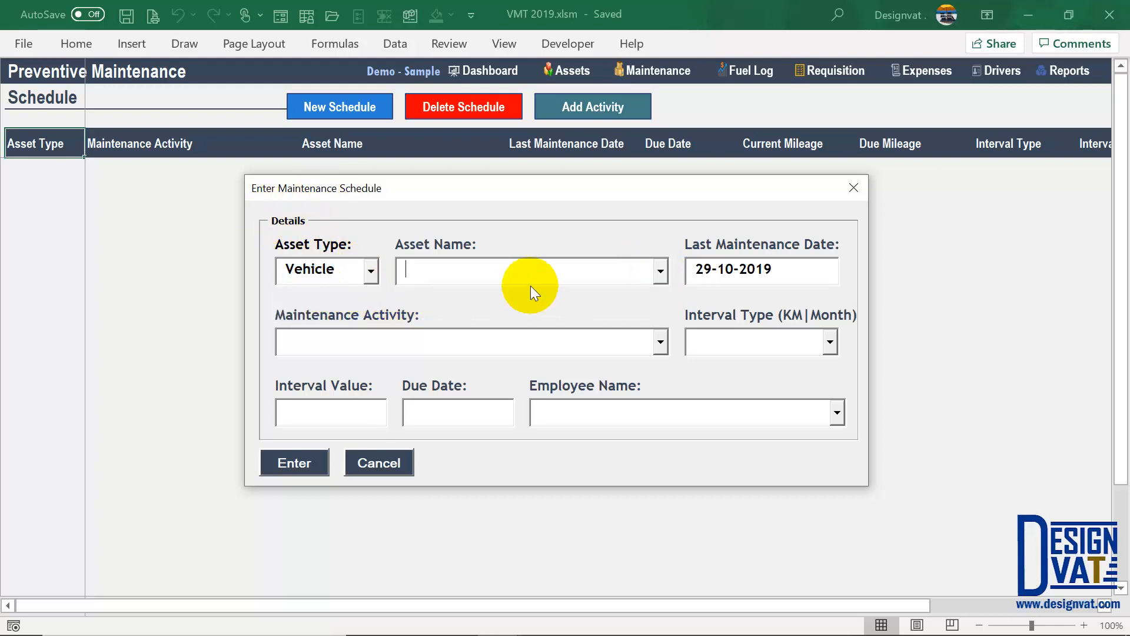
click(661, 272)
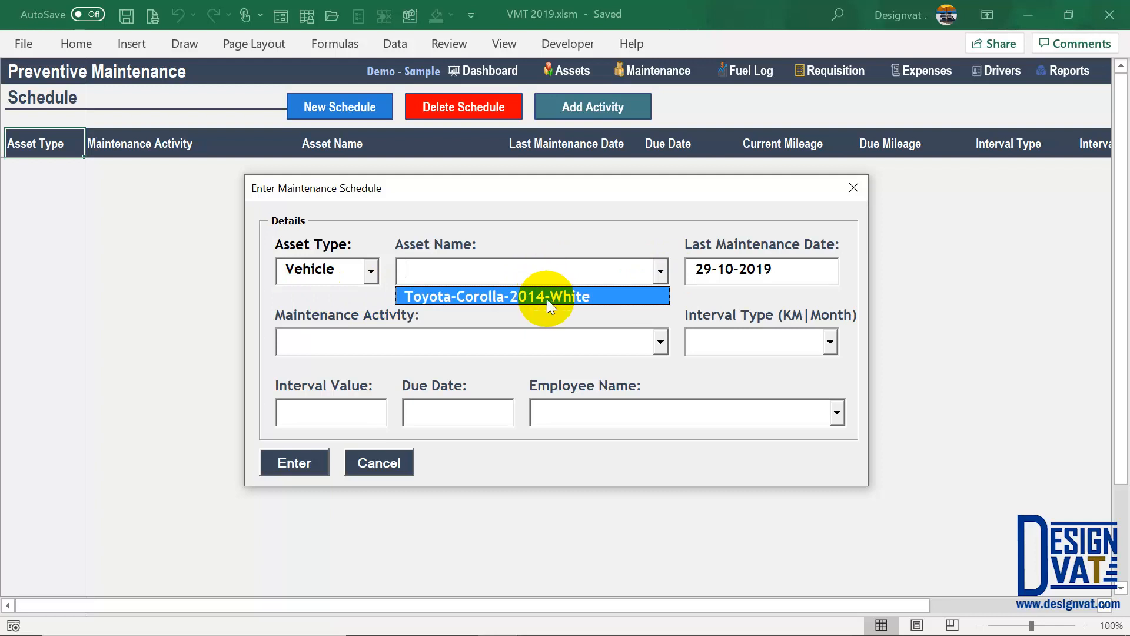
click(583, 298)
key(Tab)
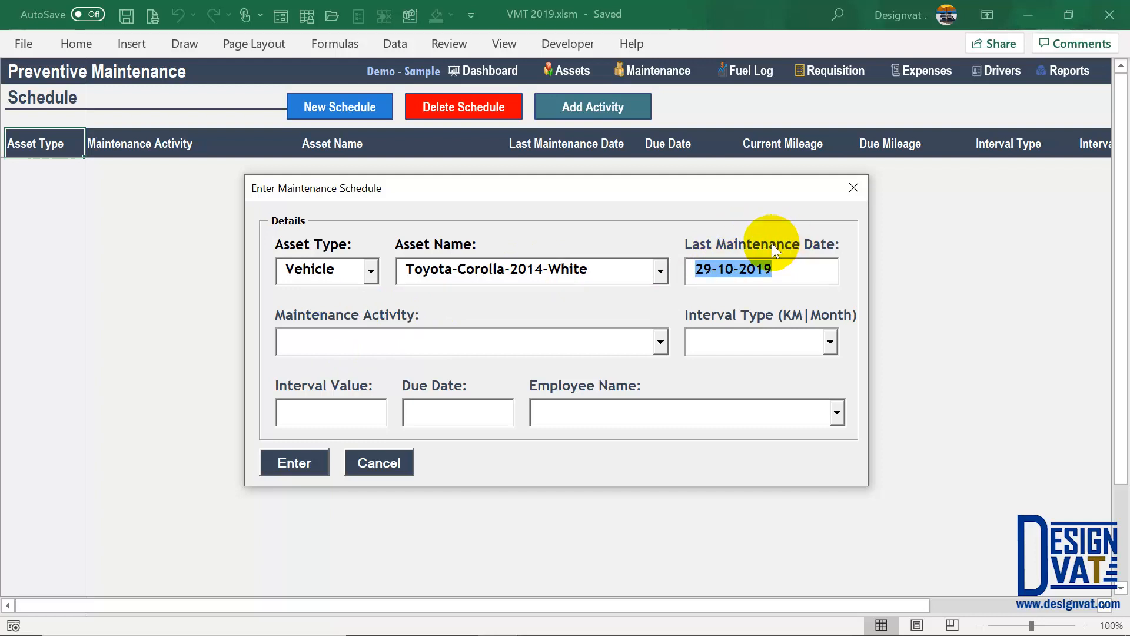
- Choose Oil Change as the activity and change the last maintenance date to 29-7-2019
click(659, 343)
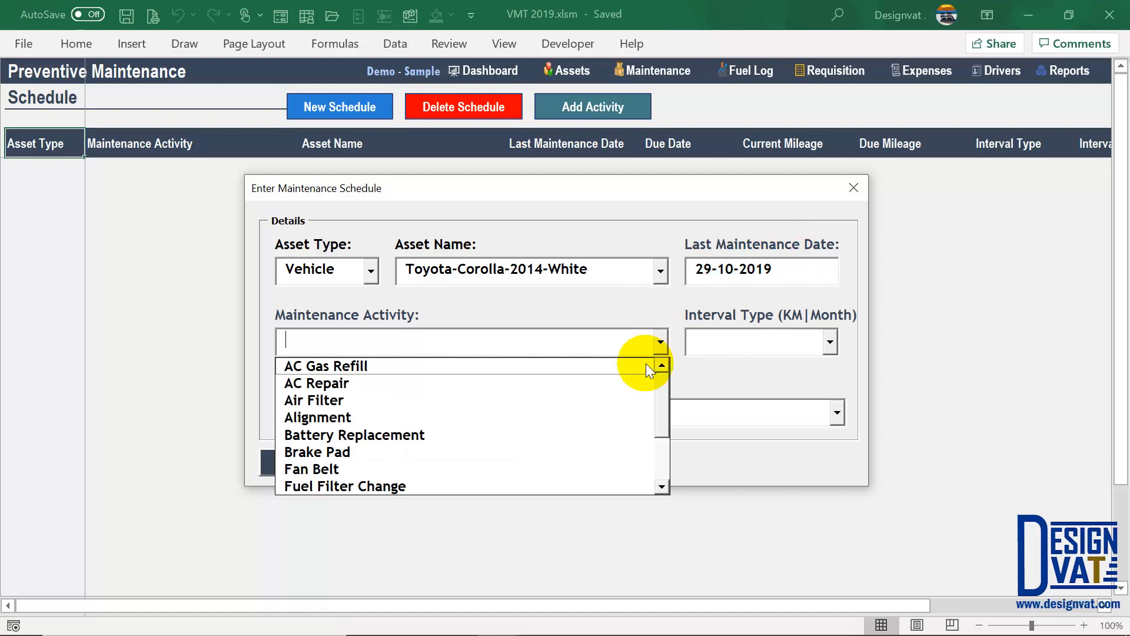
drag(662, 384, 657, 448)
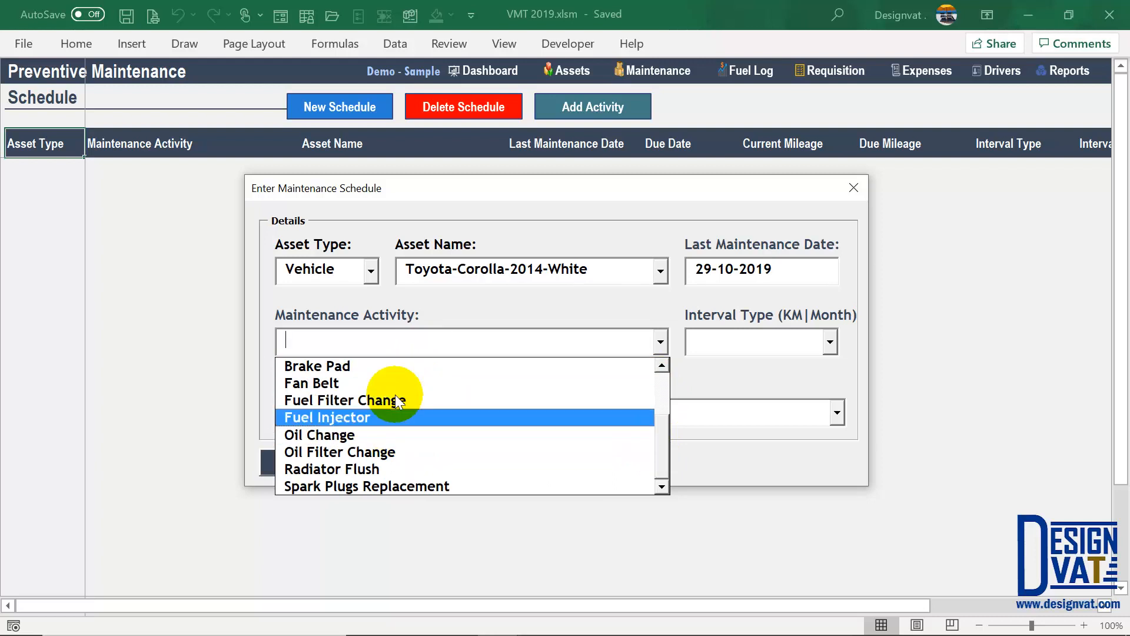
click(302, 436)
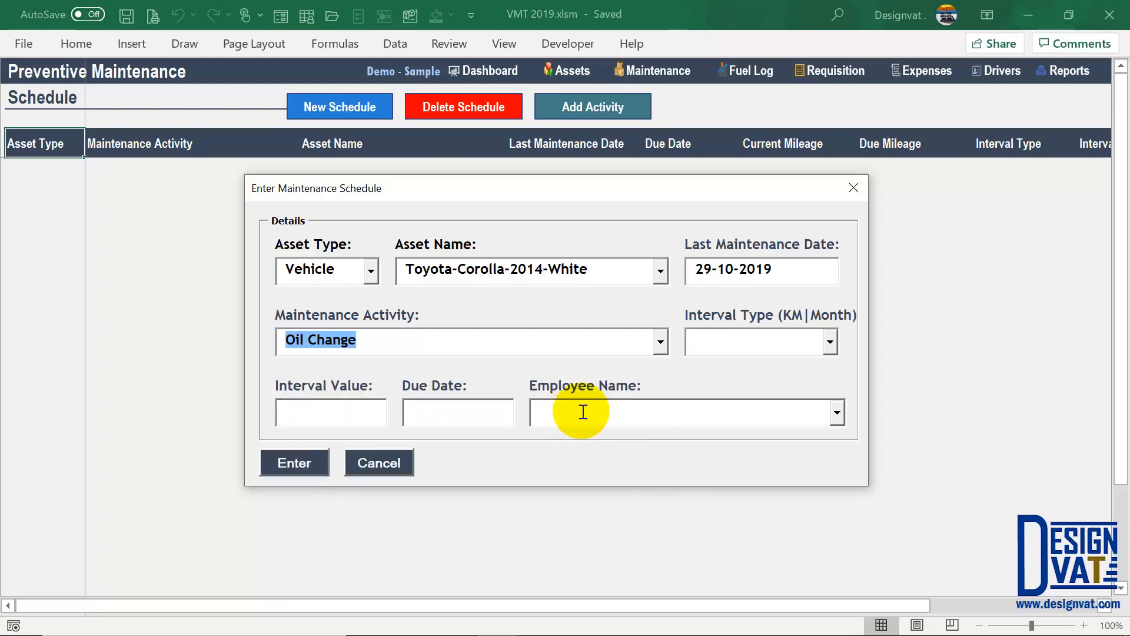
click(749, 269)
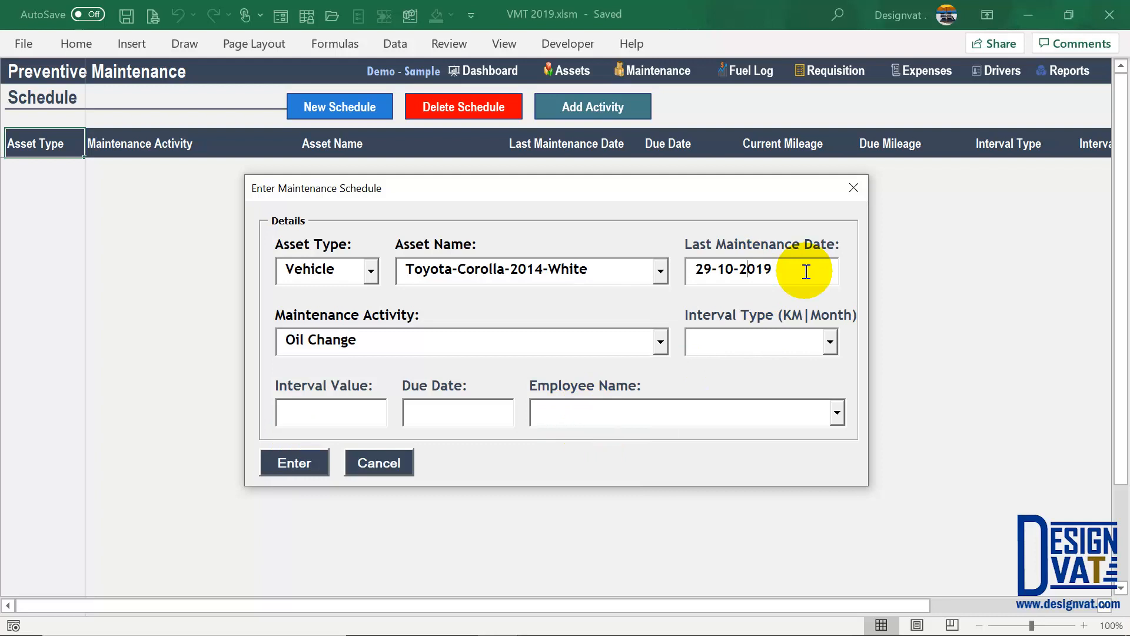
double_click(729, 268)
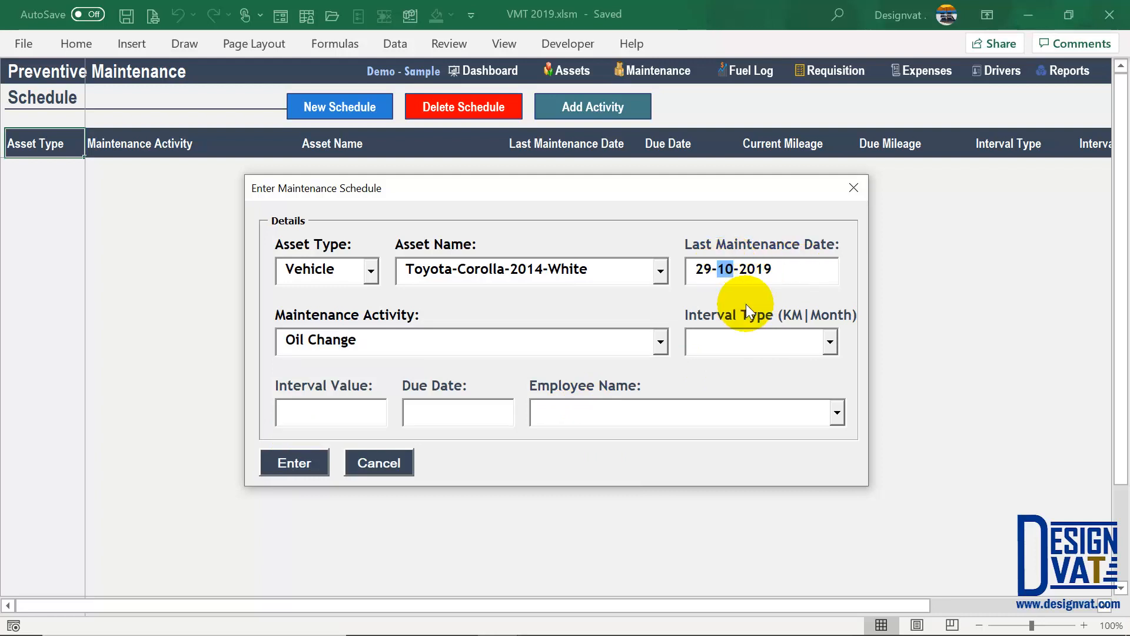
text(7)
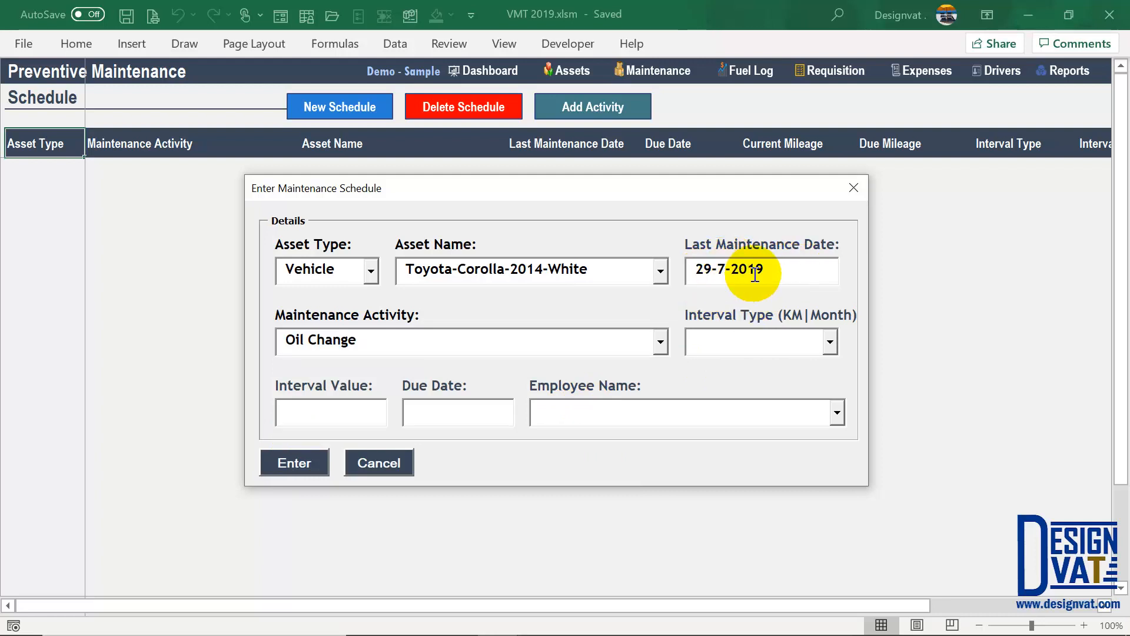
drag(760, 269, 696, 265)
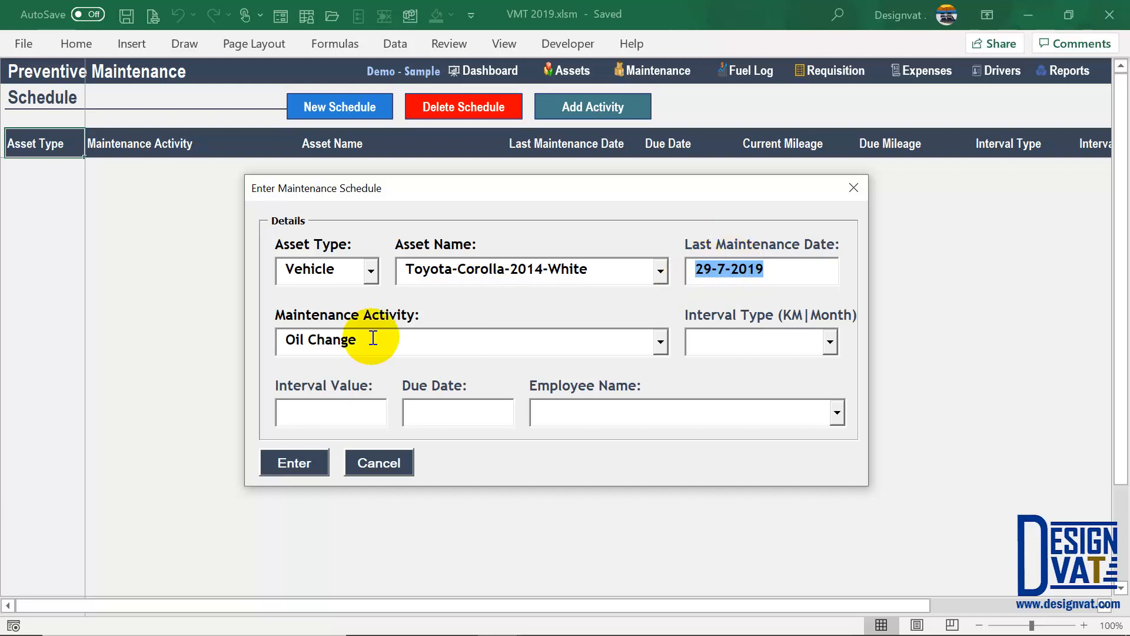
drag(368, 340, 276, 339)
drag(608, 273, 405, 271)
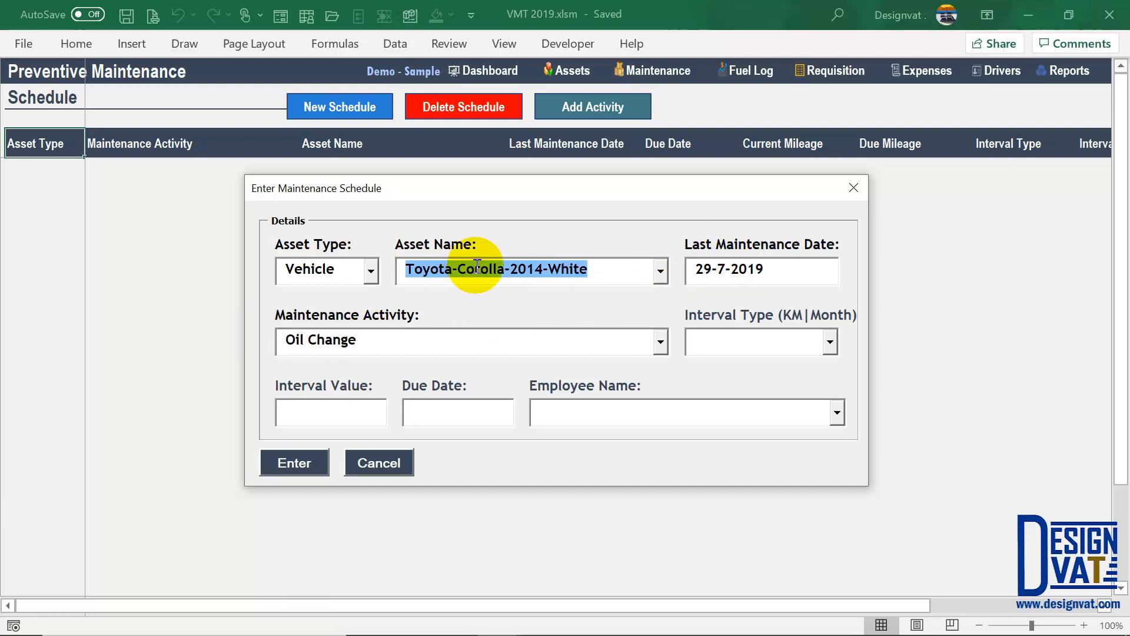
drag(389, 339, 280, 340)
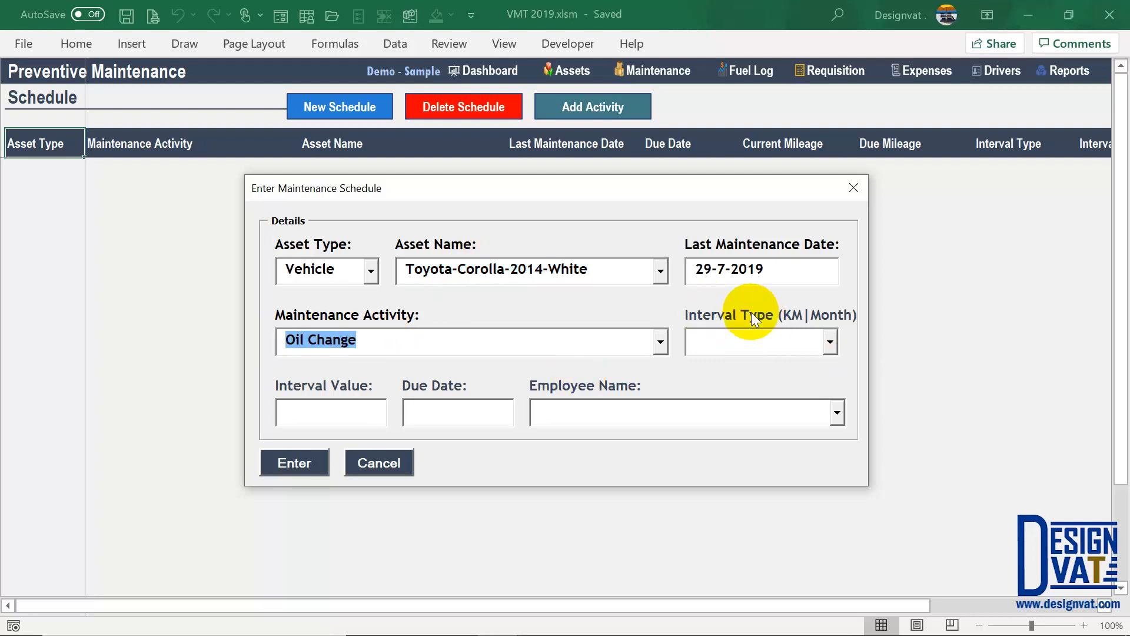
- Set a 2-month interval, giving a due date of 29-Sep-19
click(792, 343)
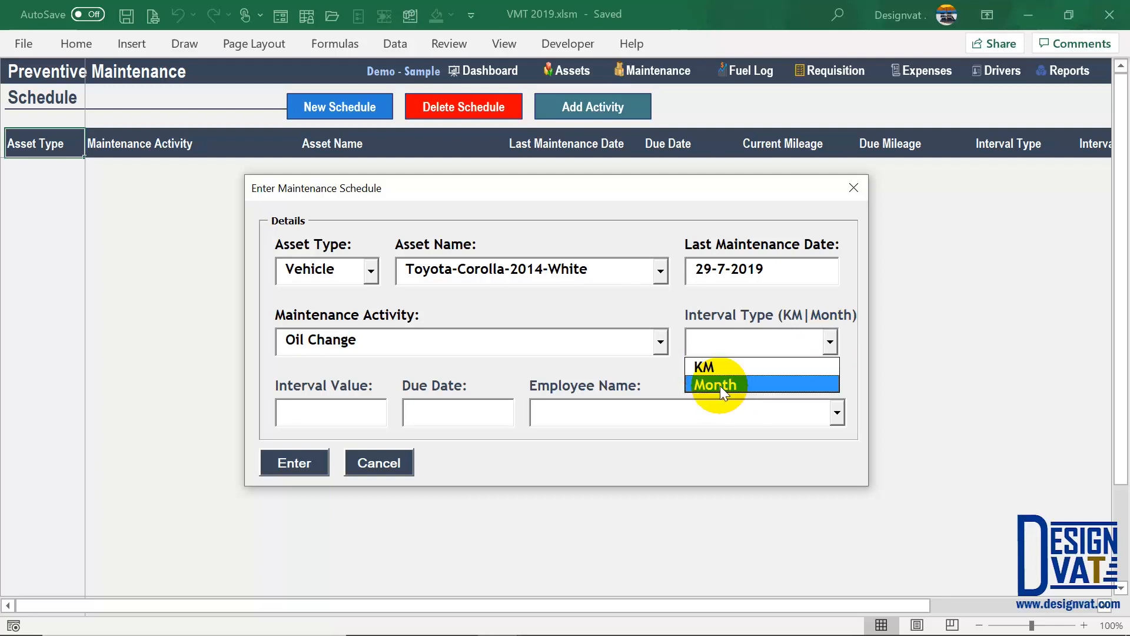
click(720, 386)
click(310, 409)
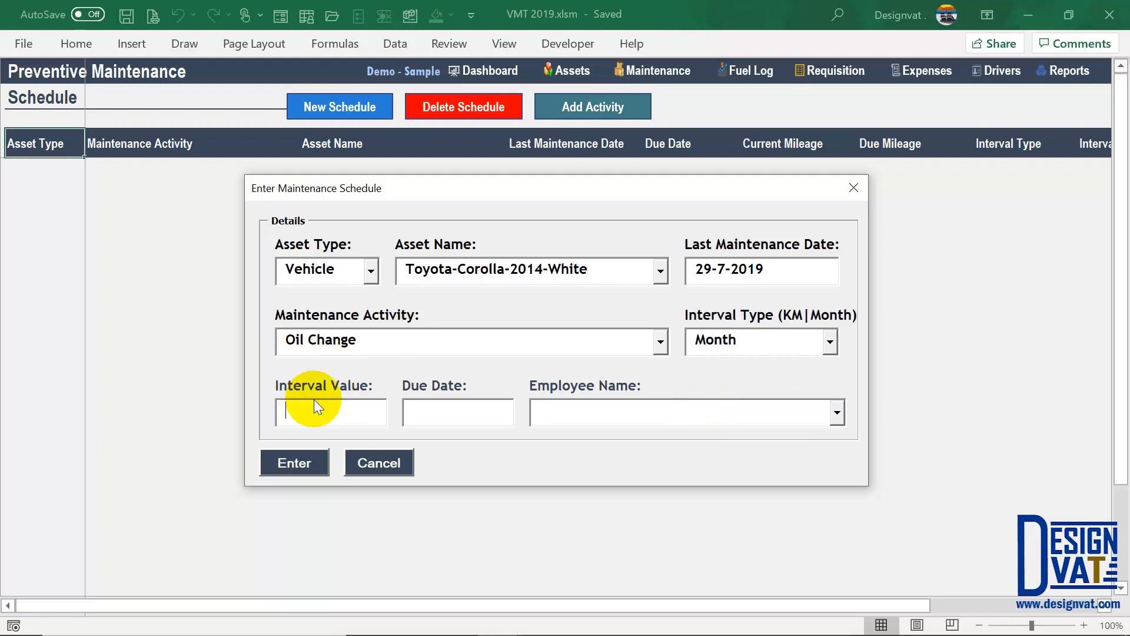
text(2)
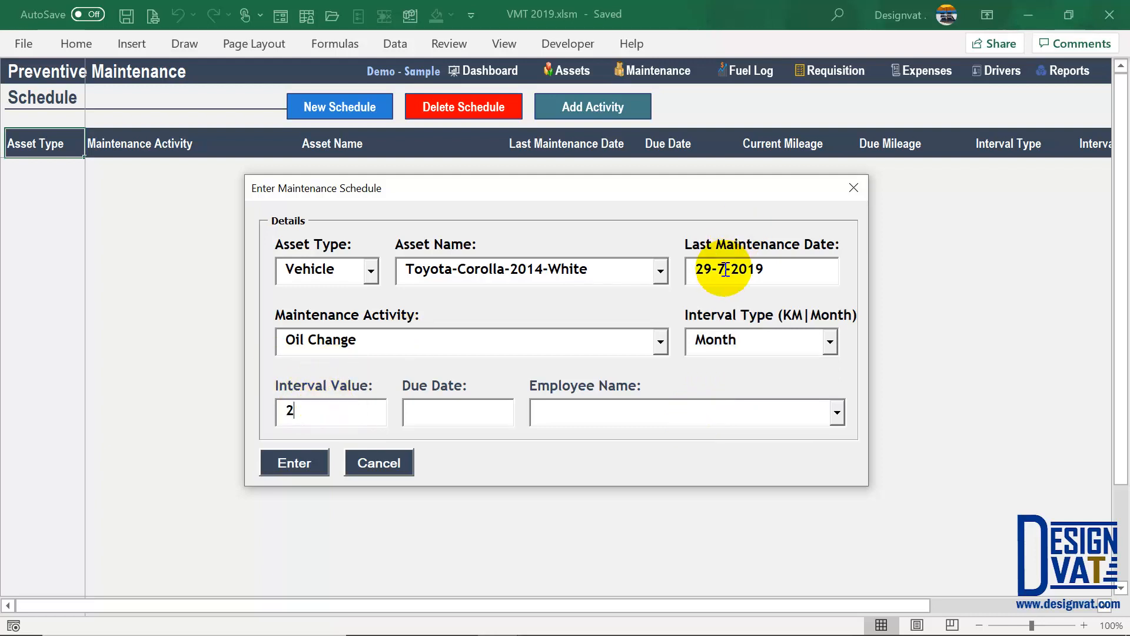
drag(726, 270, 694, 270)
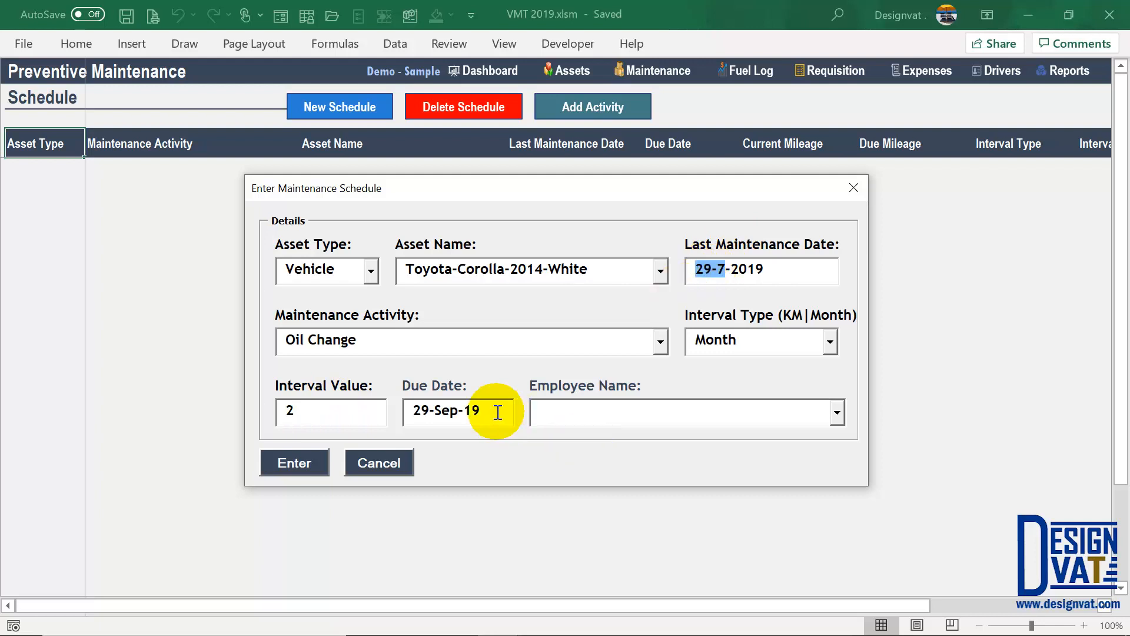
drag(497, 412, 412, 411)
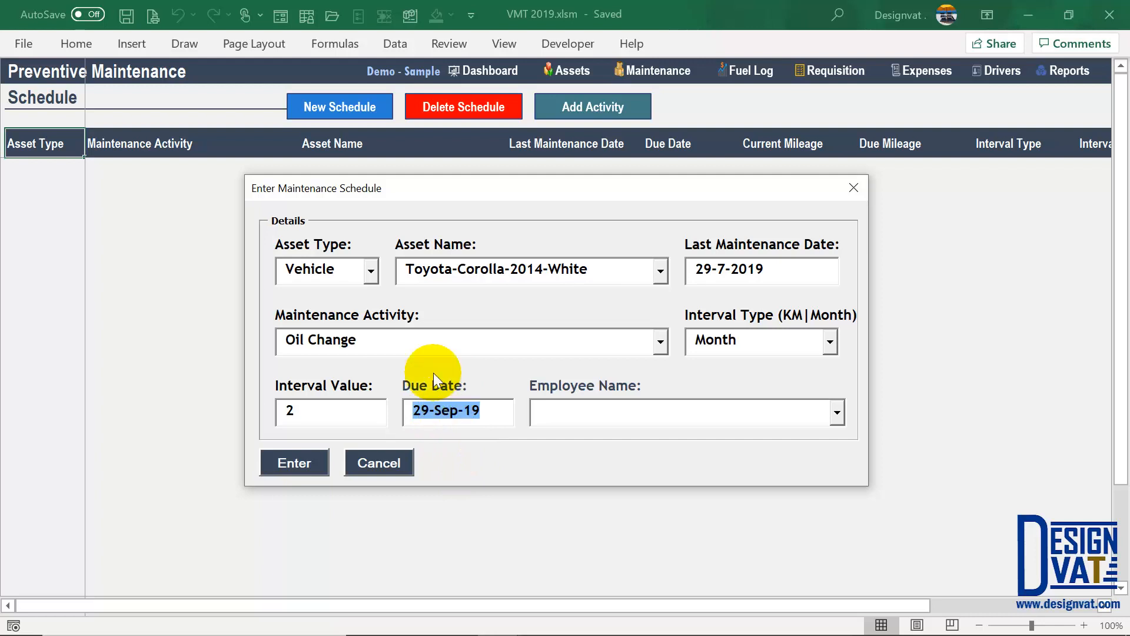
click(279, 340)
- Assign the first listed employee, review the values, and submit the Oil Change schedule
click(584, 413)
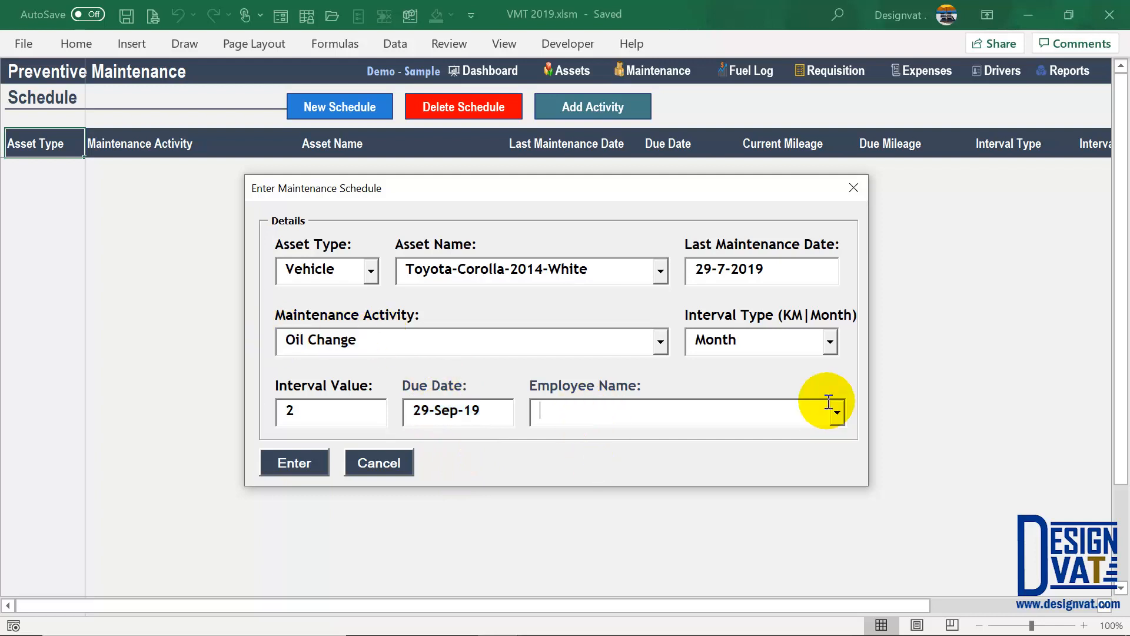
click(648, 416)
click(575, 435)
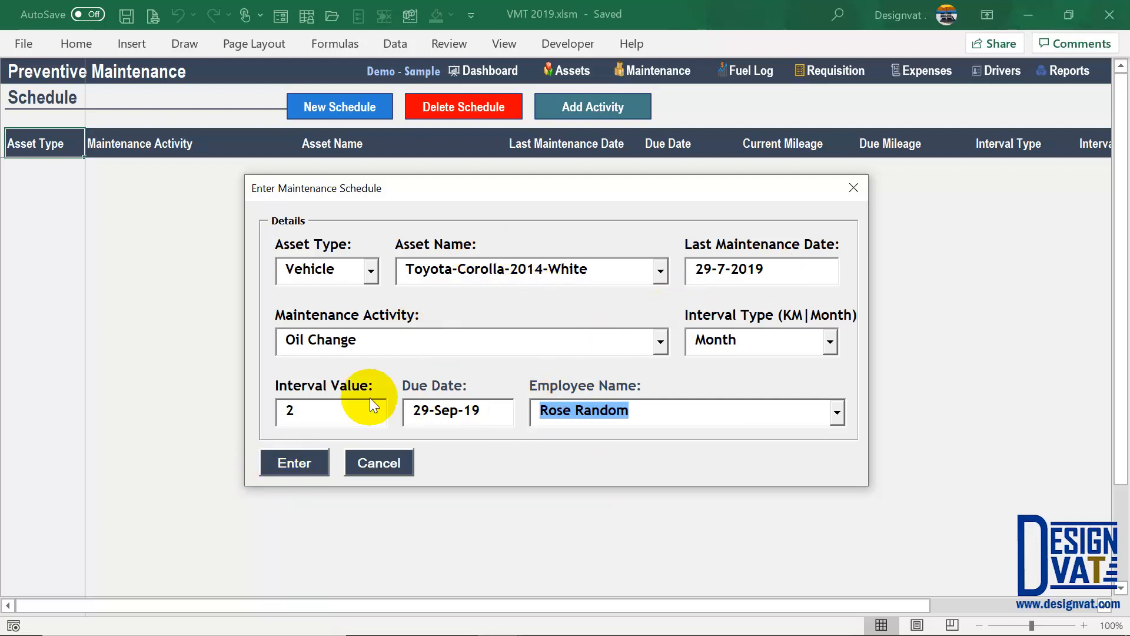
double_click(320, 410)
drag(761, 277, 649, 271)
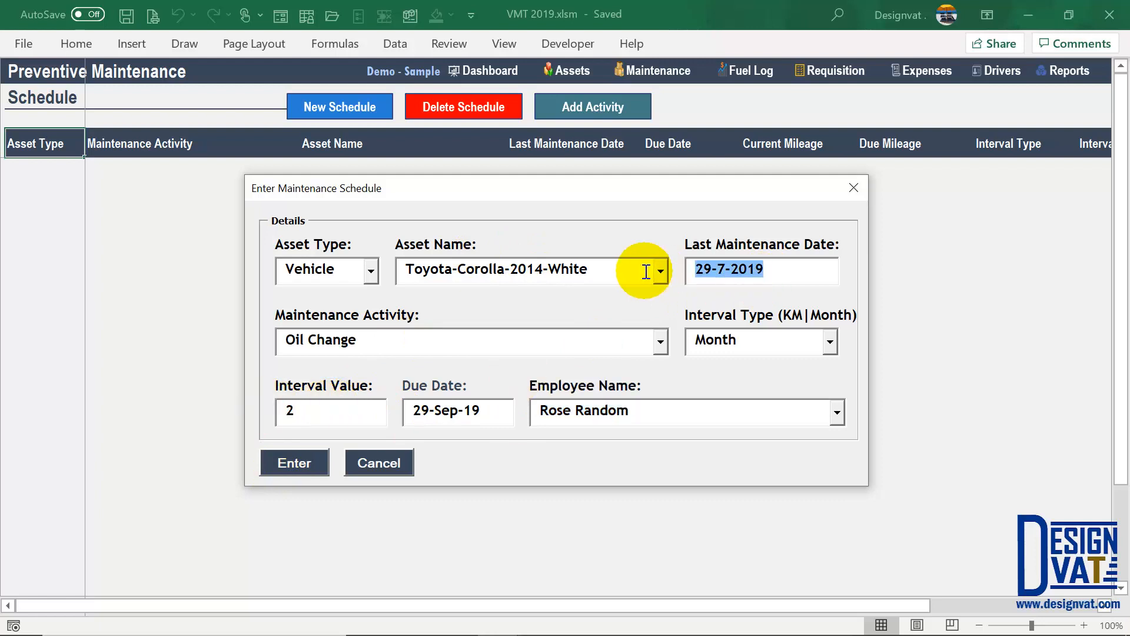
drag(497, 411, 415, 411)
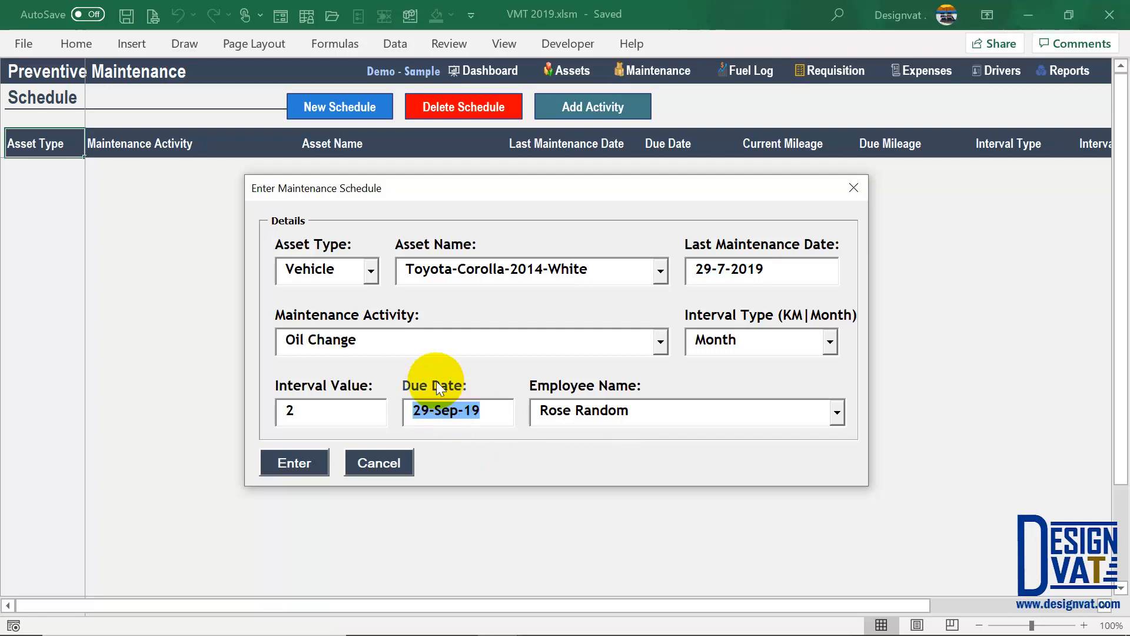
click(316, 458)
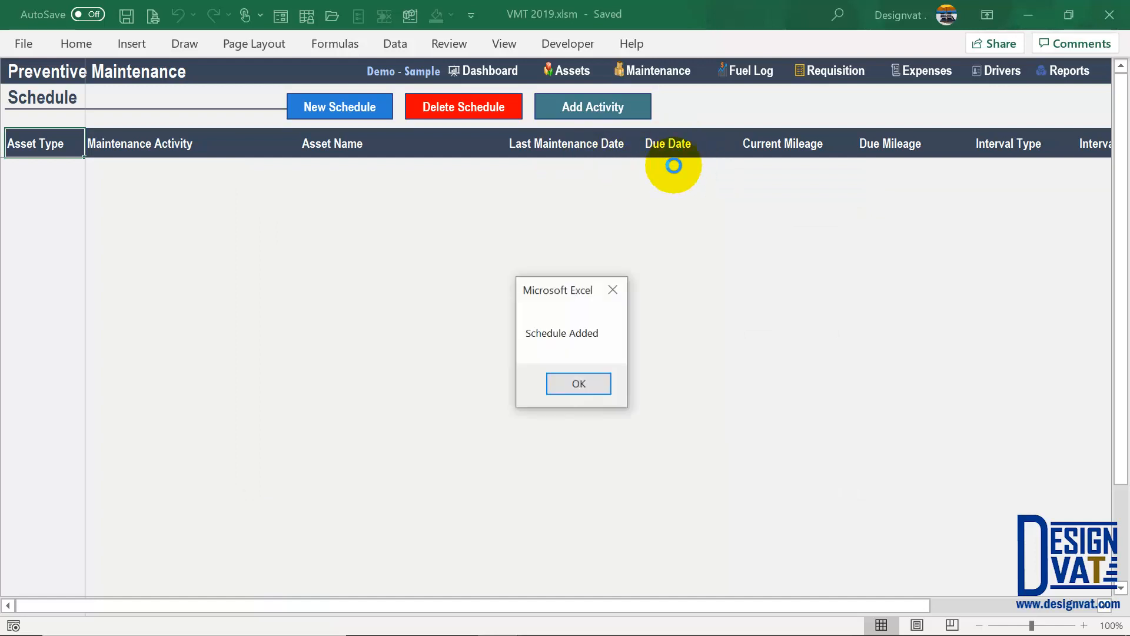
click(579, 383)
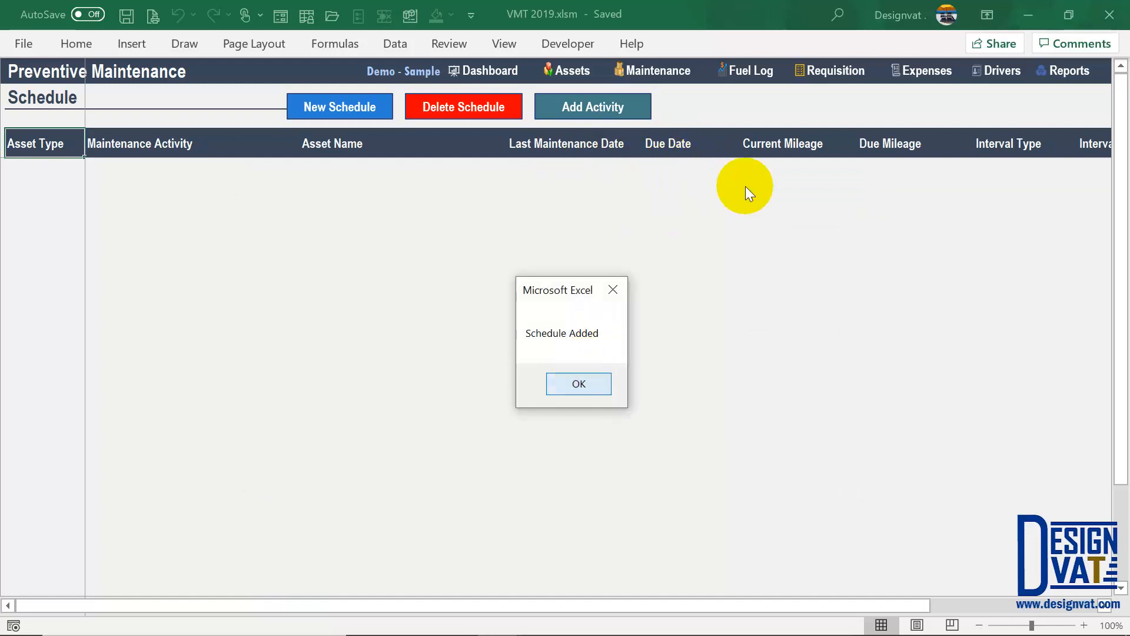
click(688, 171)
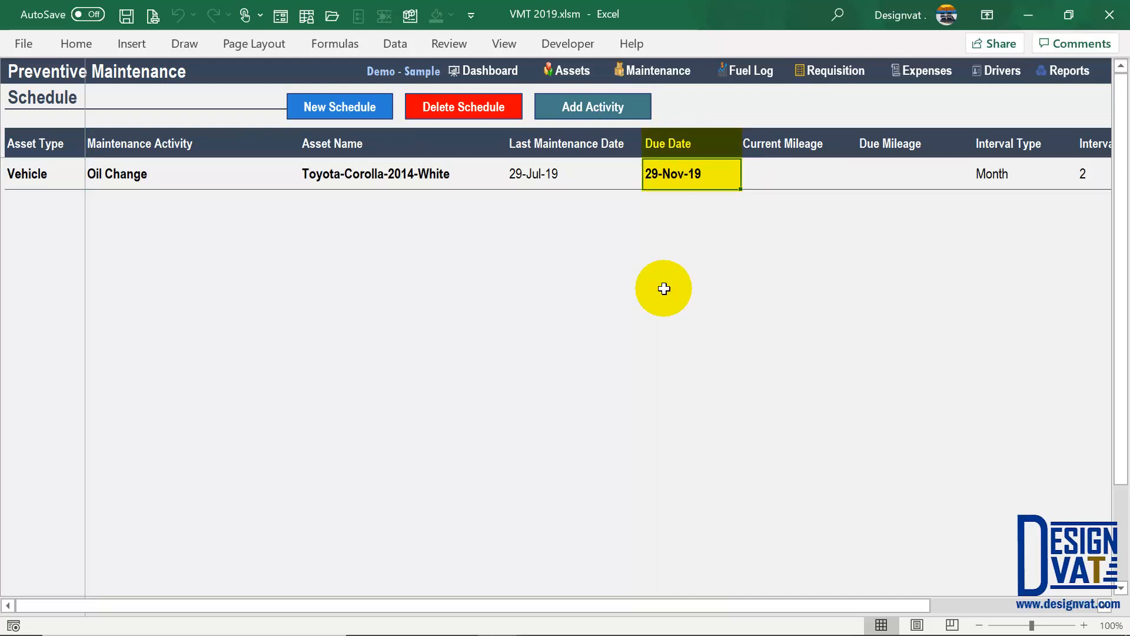
click(534, 174)
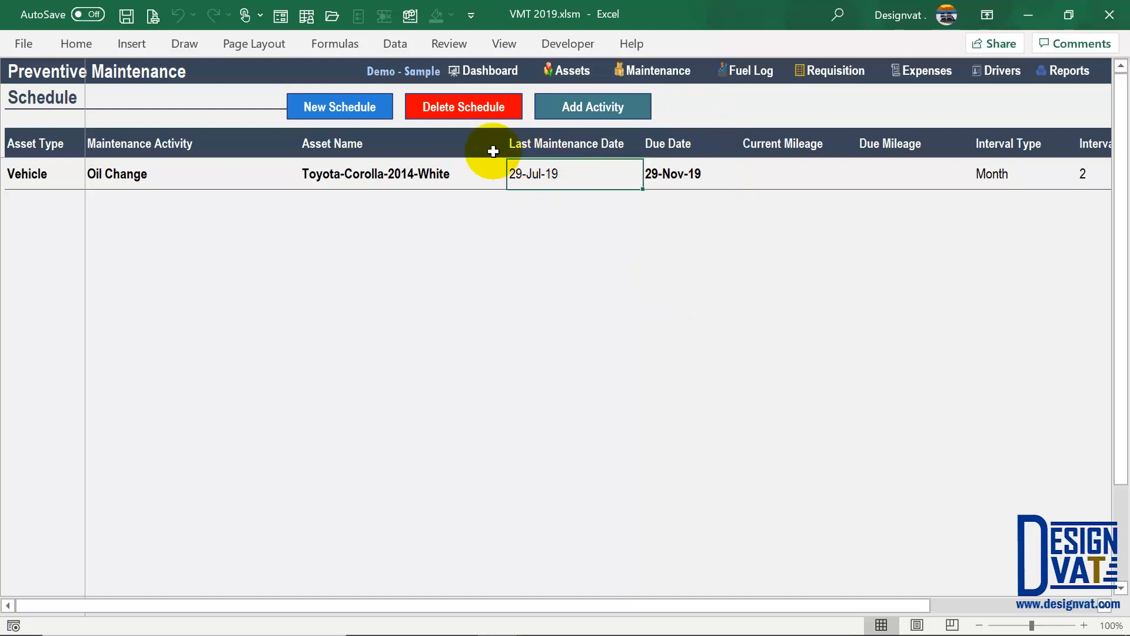
drag(534, 148, 530, 177)
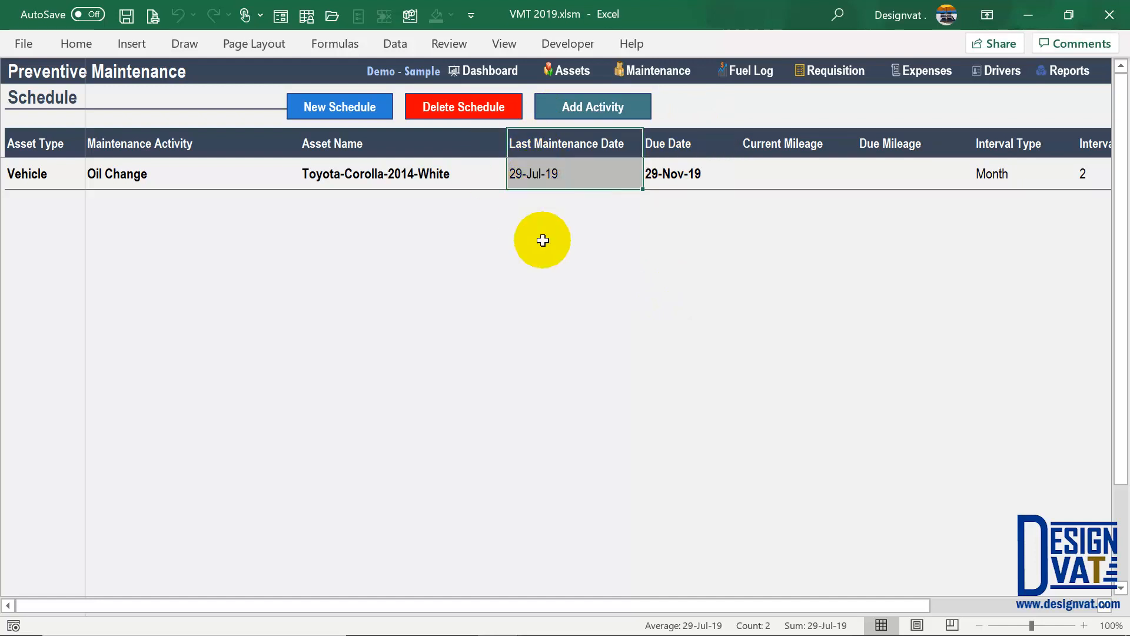
click(560, 180)
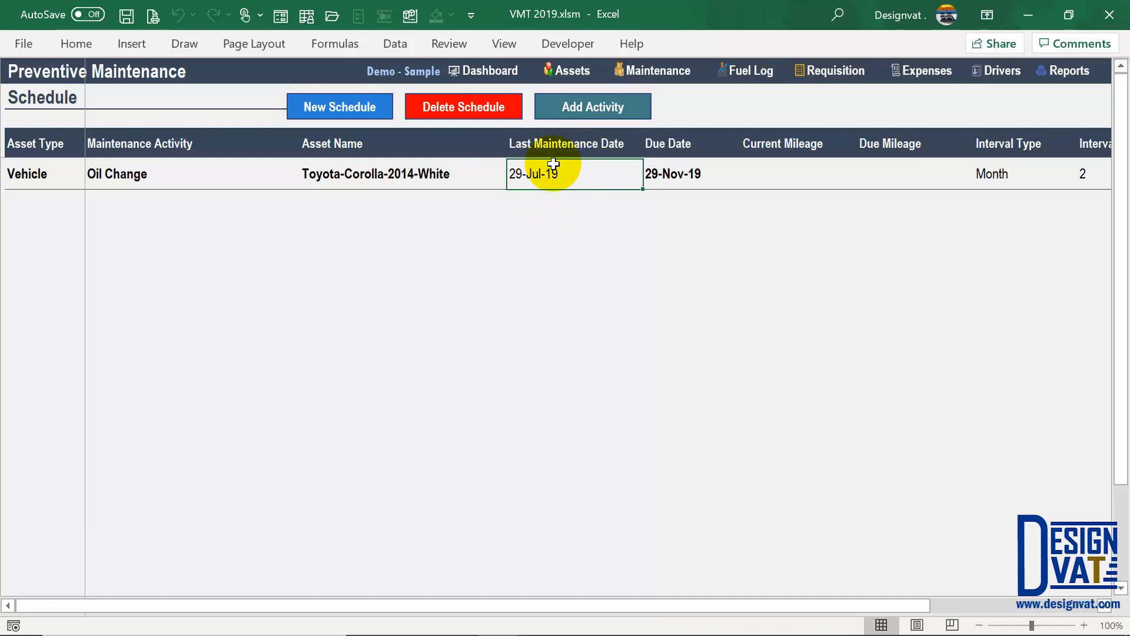
click(672, 172)
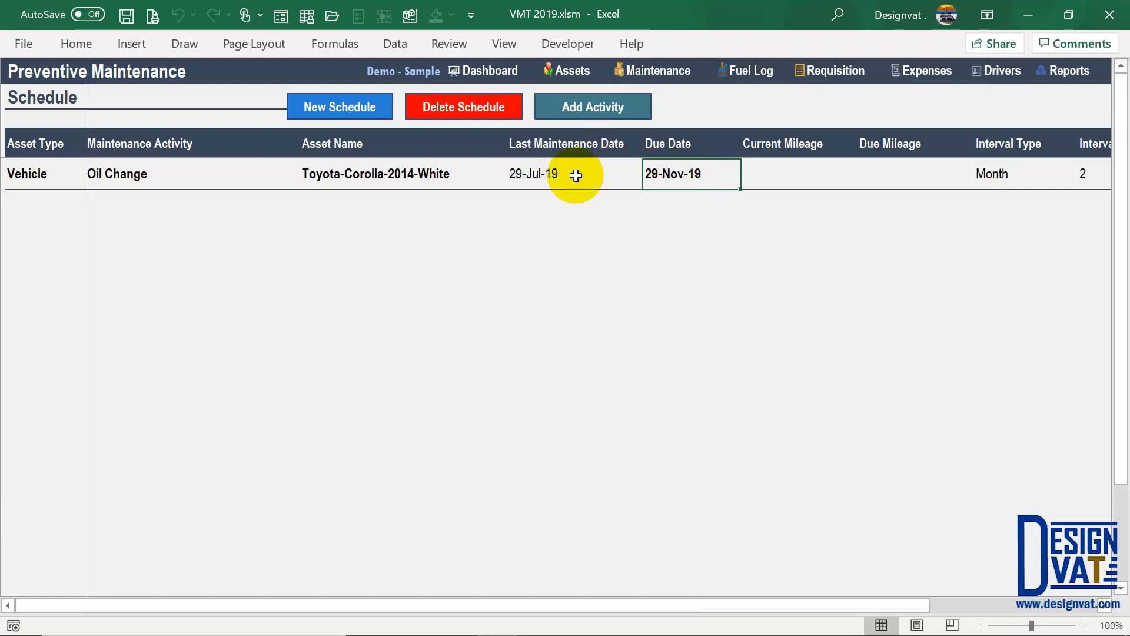
double_click(557, 174)
- Change the Oil Change last maintenance date from 29-Jul-19 to 29-Aug-19
click(534, 174)
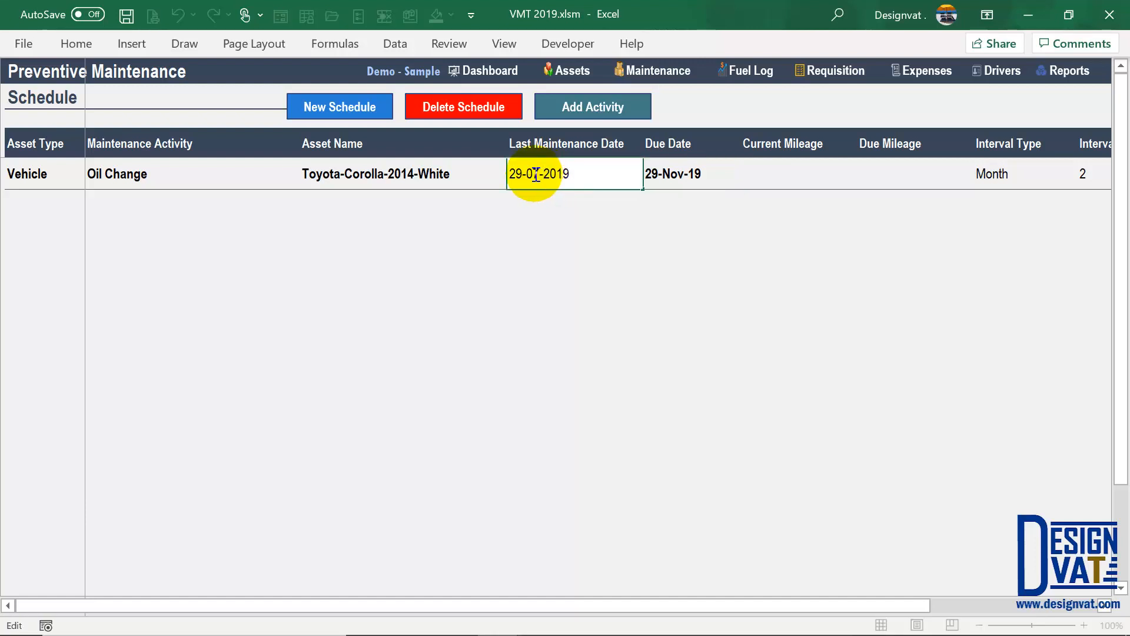
key(Delete)
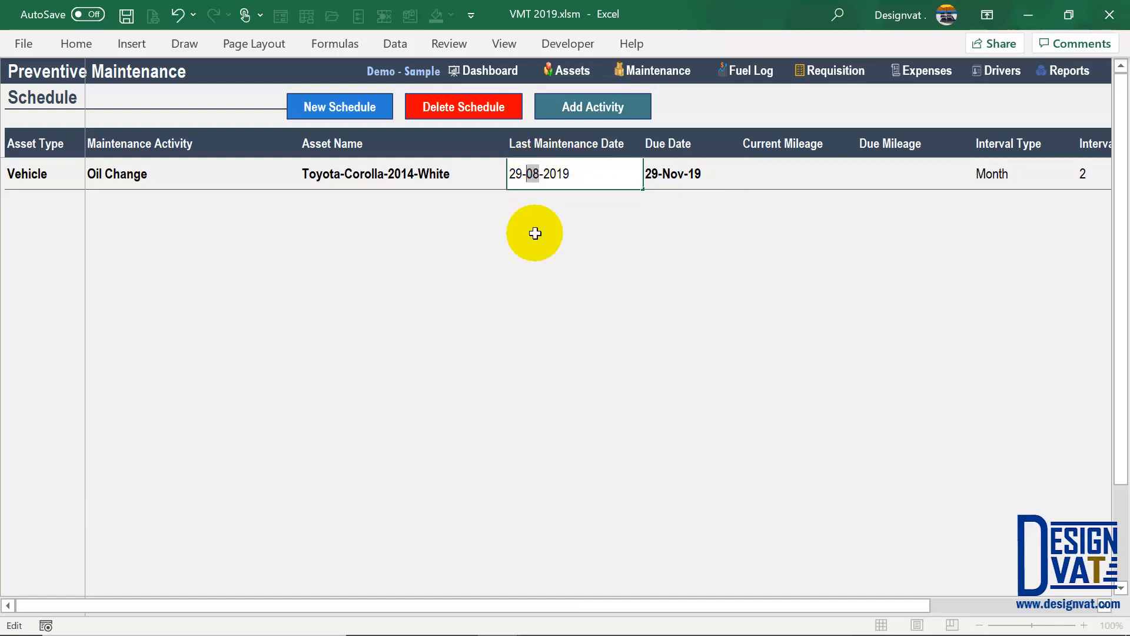
drag(526, 174, 534, 175)
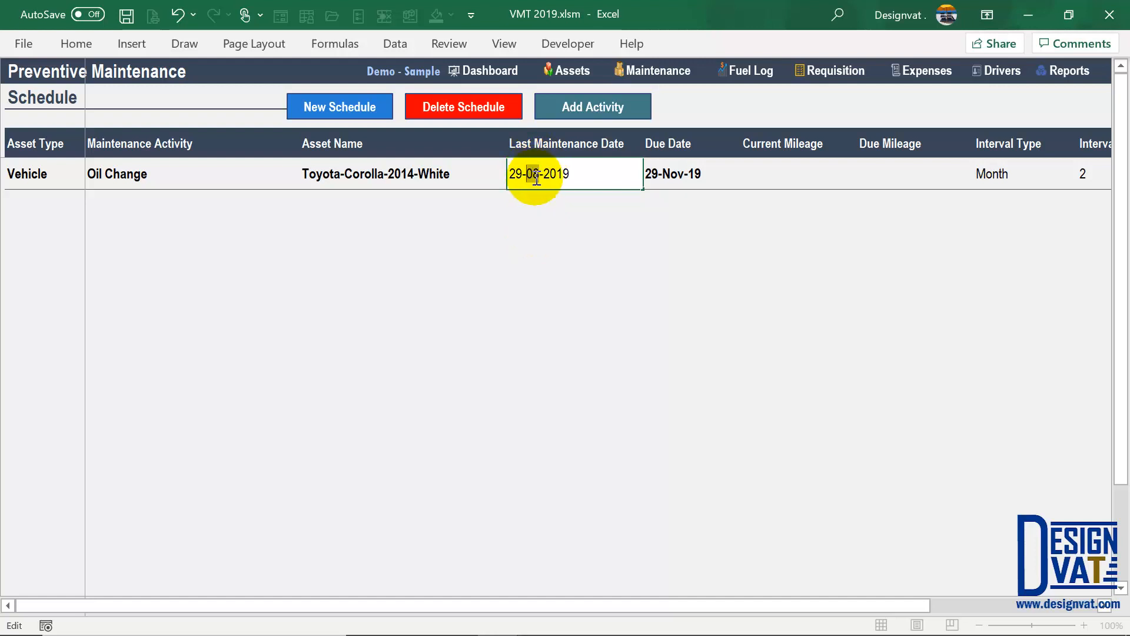
key(Return)
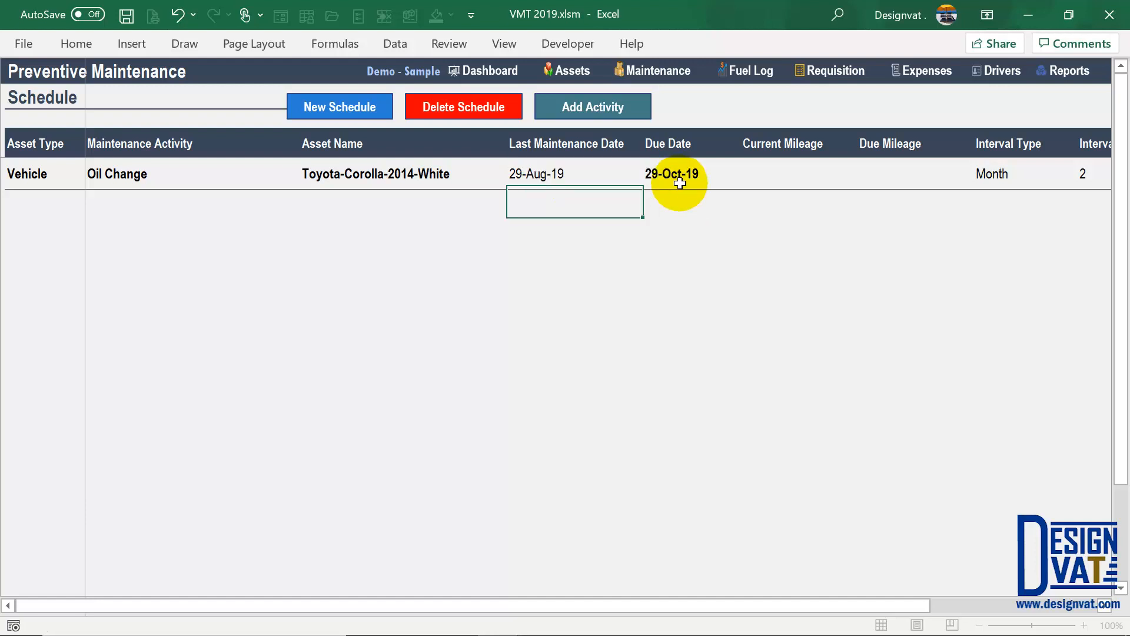
- Check the recalculated 29-Oct-19 due date against the interval and last maintenance values
click(676, 179)
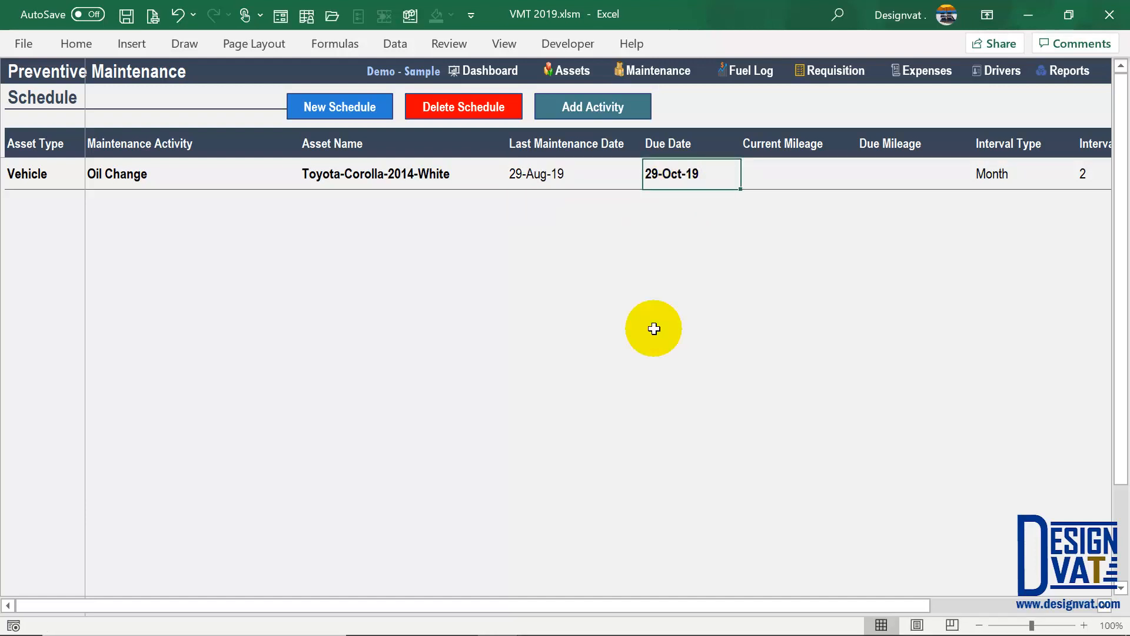
click(697, 157)
drag(698, 158, 698, 172)
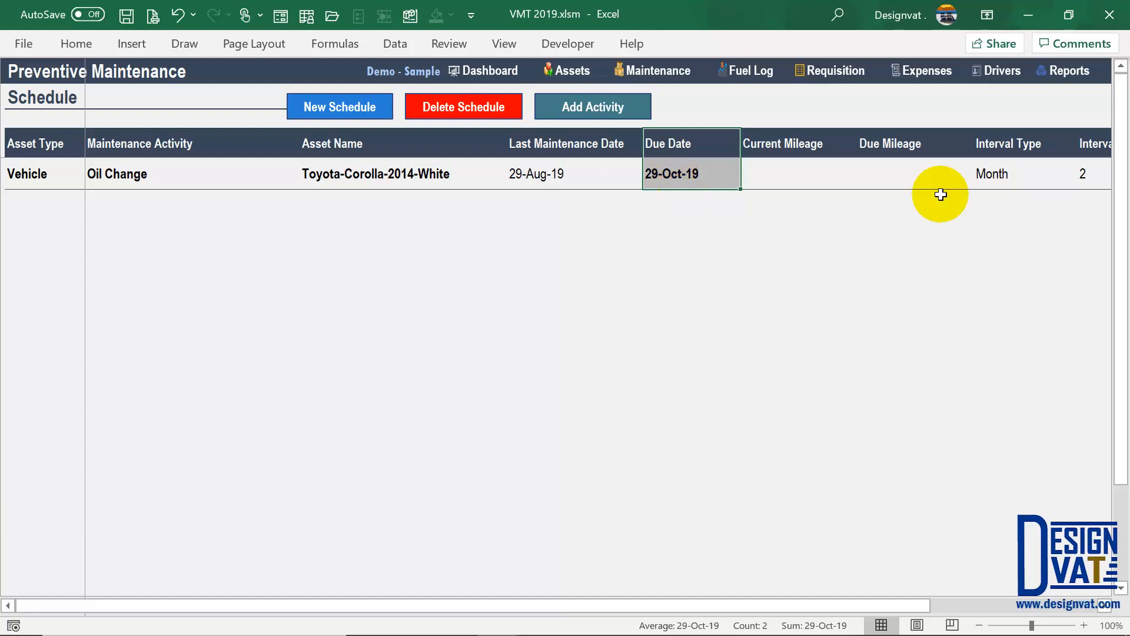
drag(1090, 152, 1017, 175)
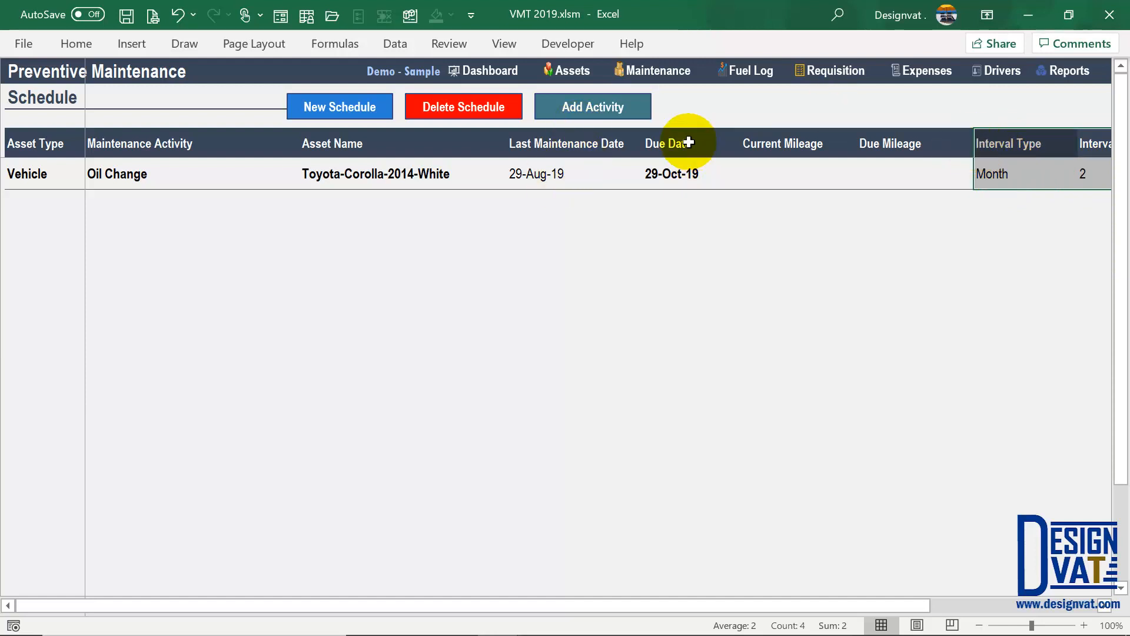
drag(689, 143, 691, 171)
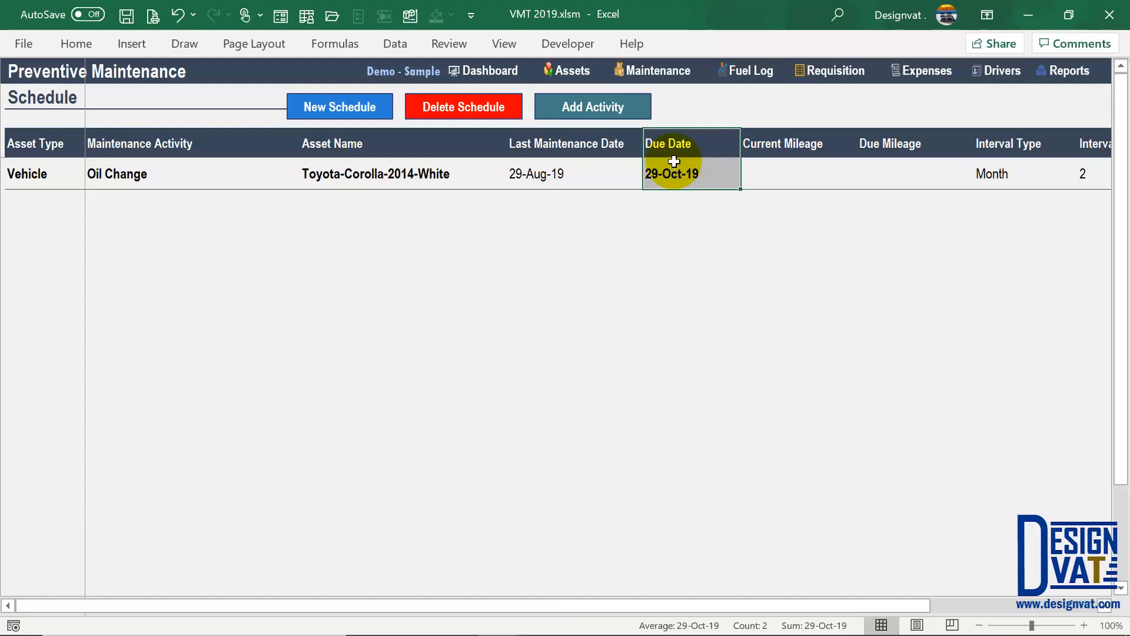
drag(442, 168, 556, 176)
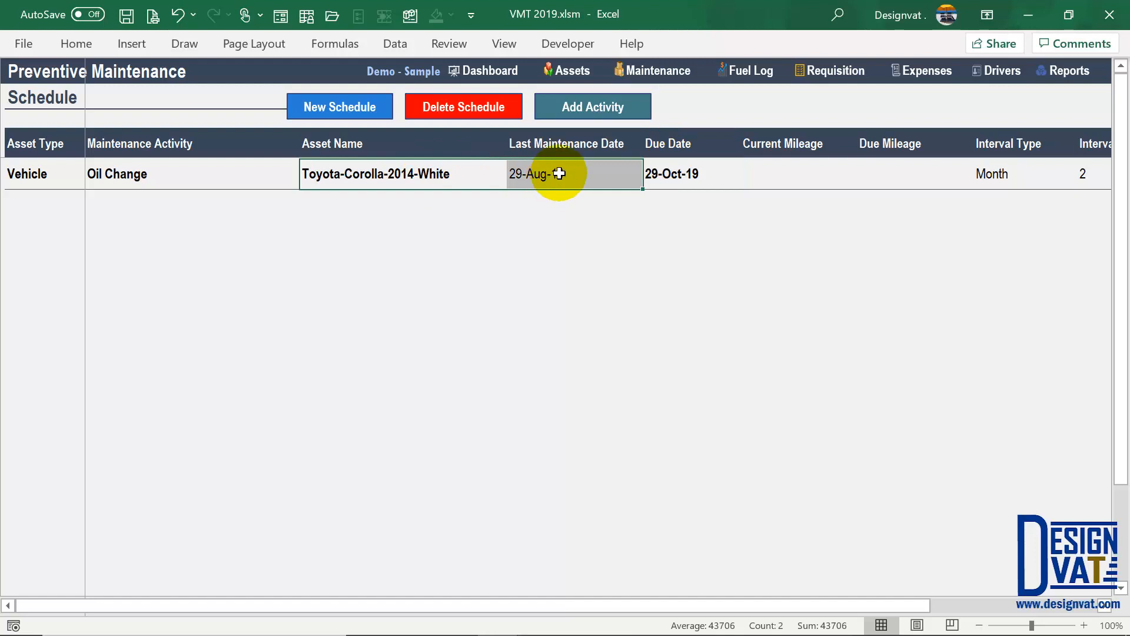
click(361, 106)
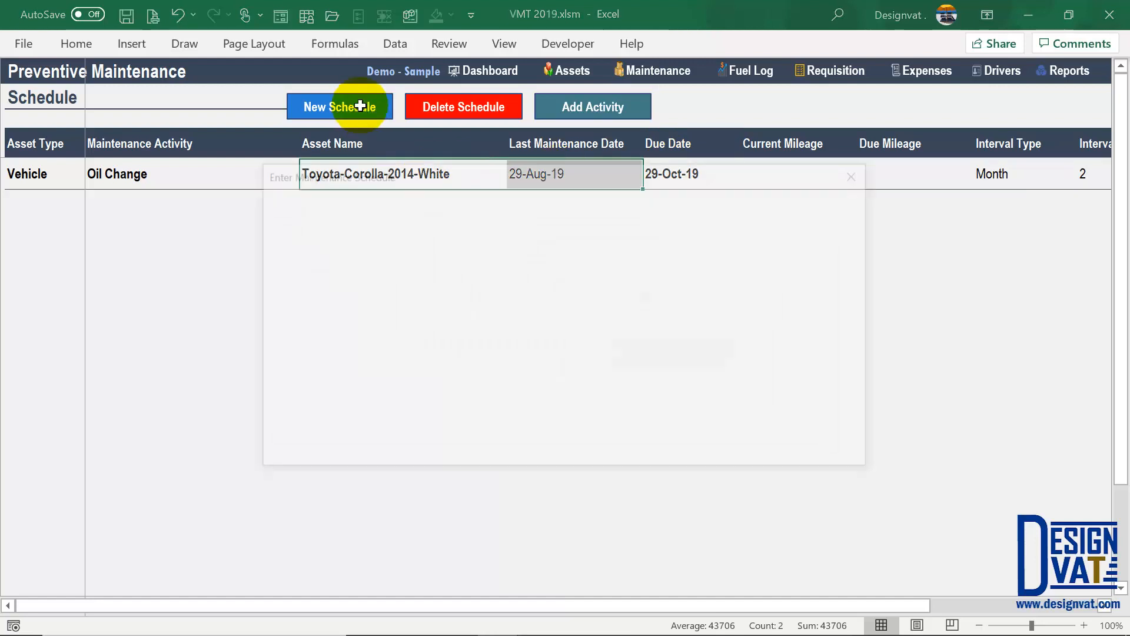
- Choose Vehicle and Toyota-Corolla-2014-White as the asset, with last maintenance date 29-6-2019
click(379, 255)
click(328, 280)
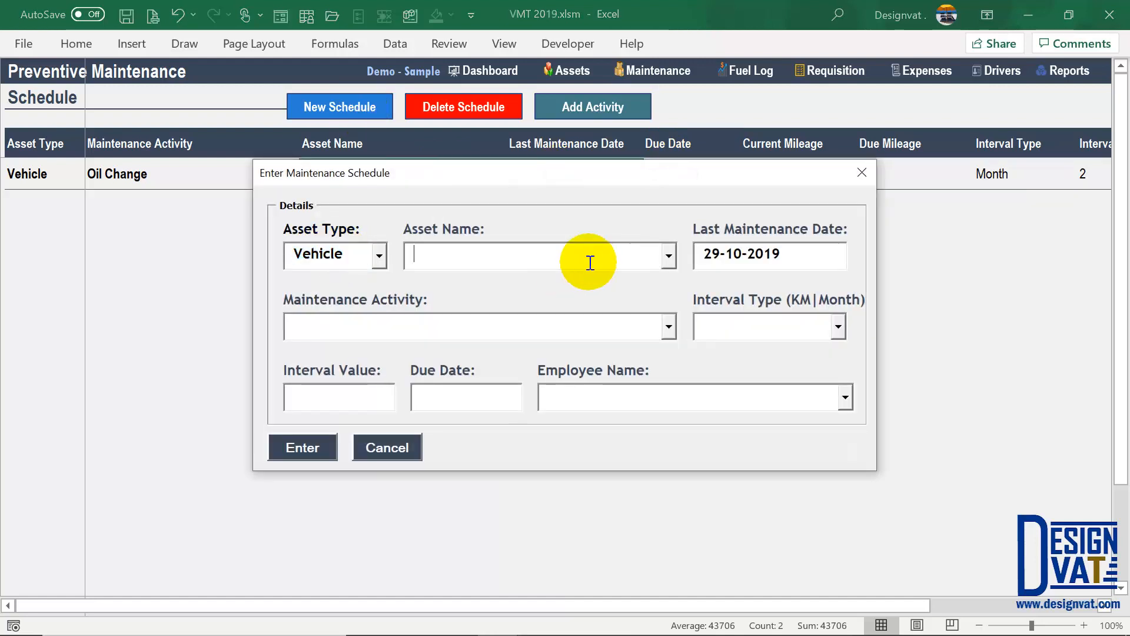
click(669, 255)
click(565, 279)
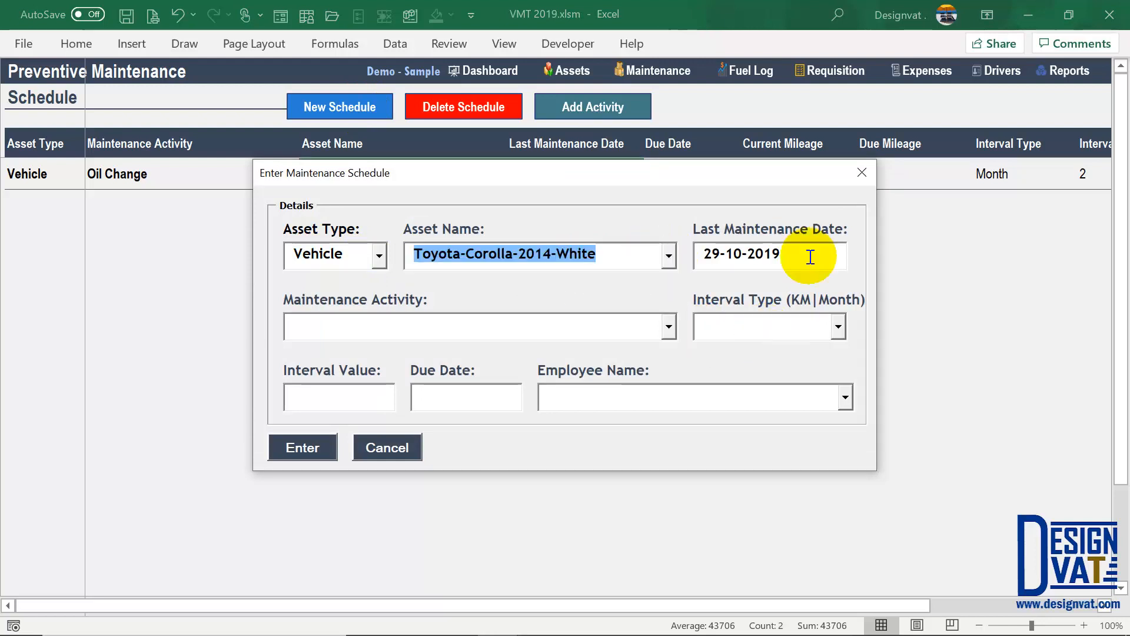
key(Tab)
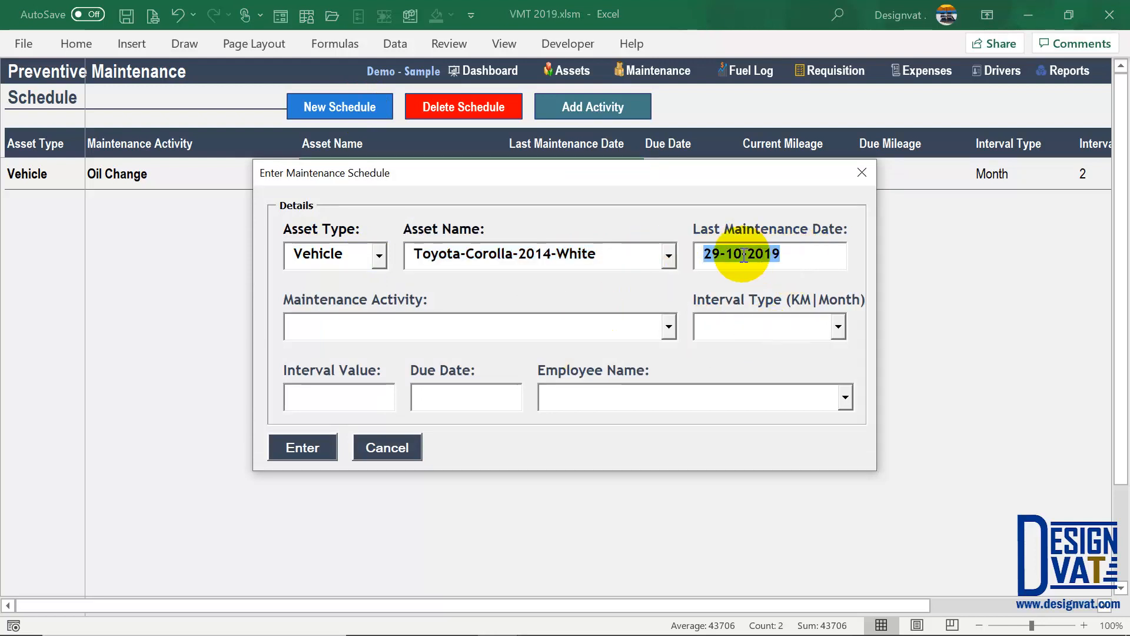
double_click(733, 255)
text(6)
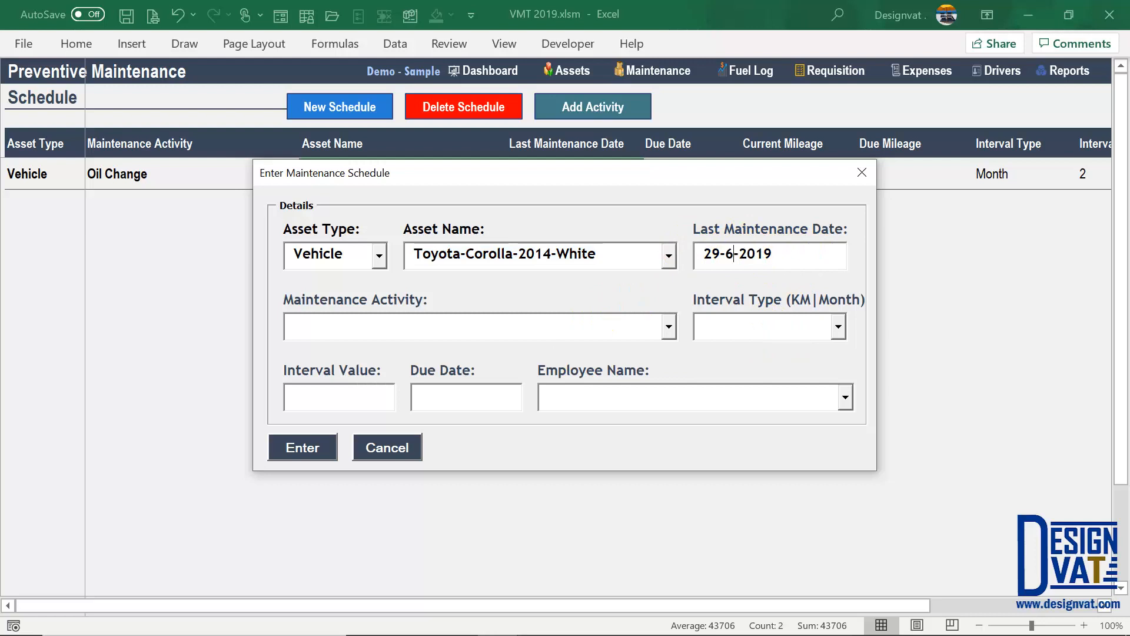
- Set the activity to Fuel Filter Change with a Month interval of 3
click(466, 318)
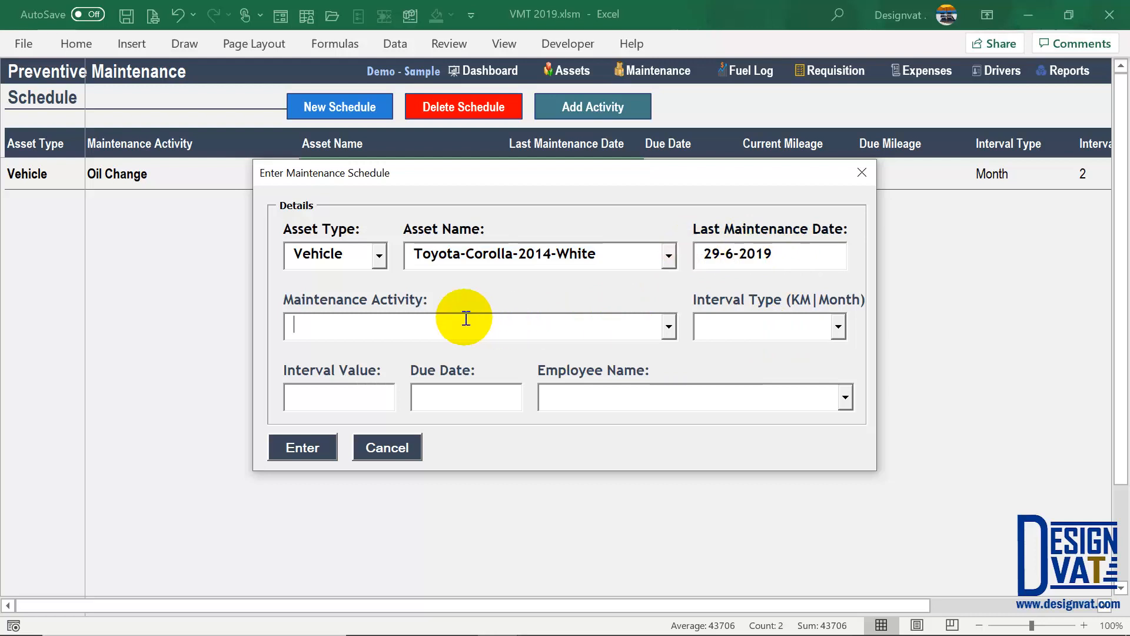
click(669, 328)
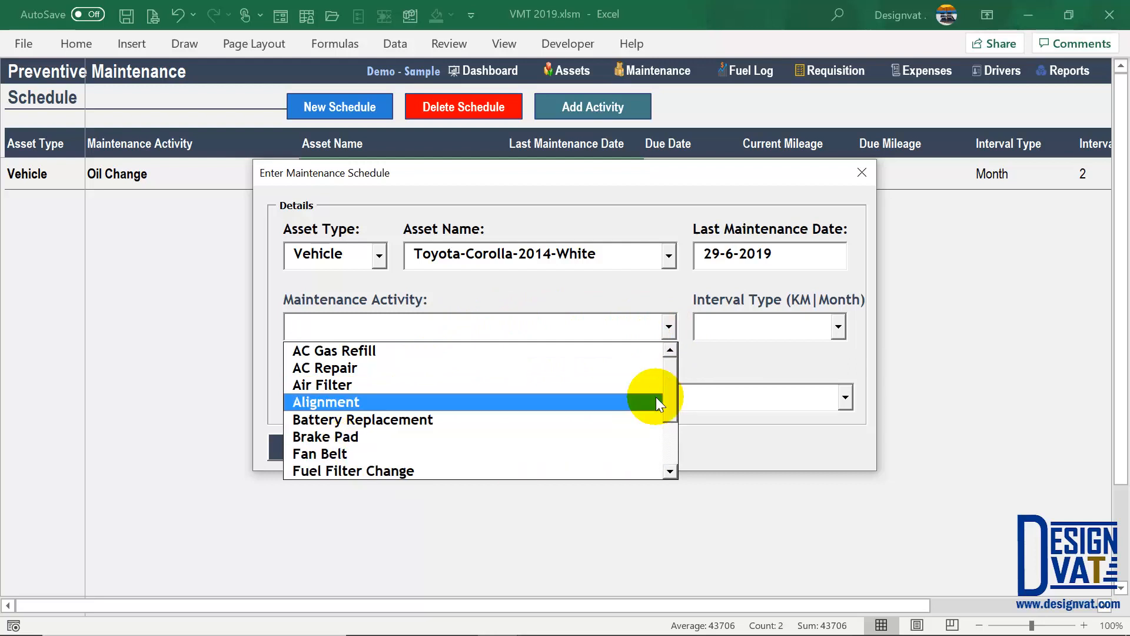
click(369, 471)
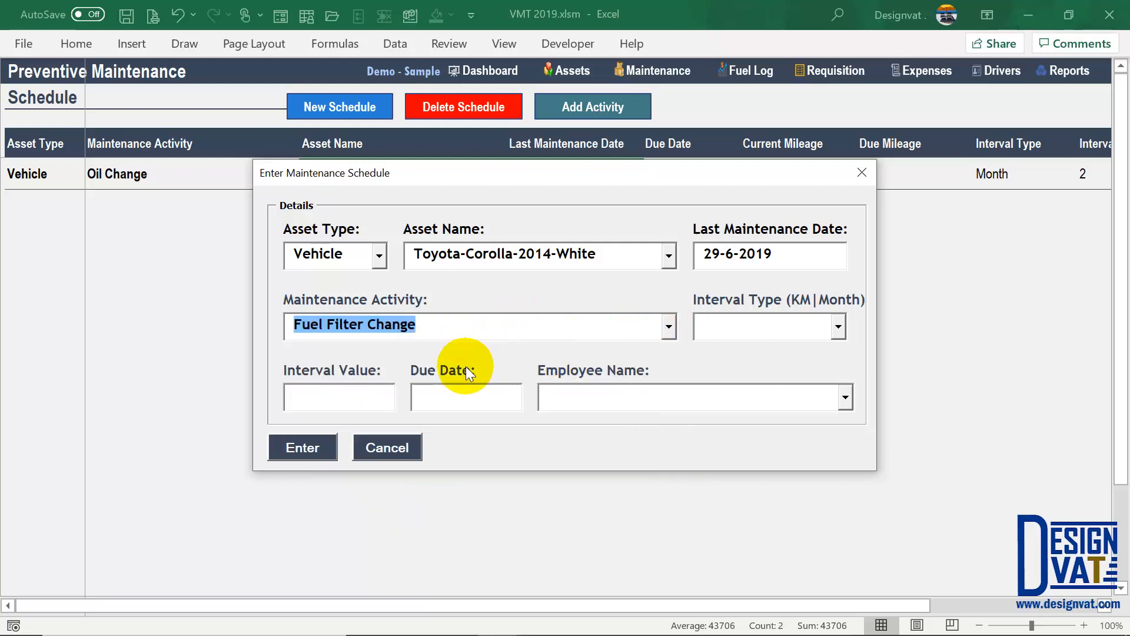
click(771, 324)
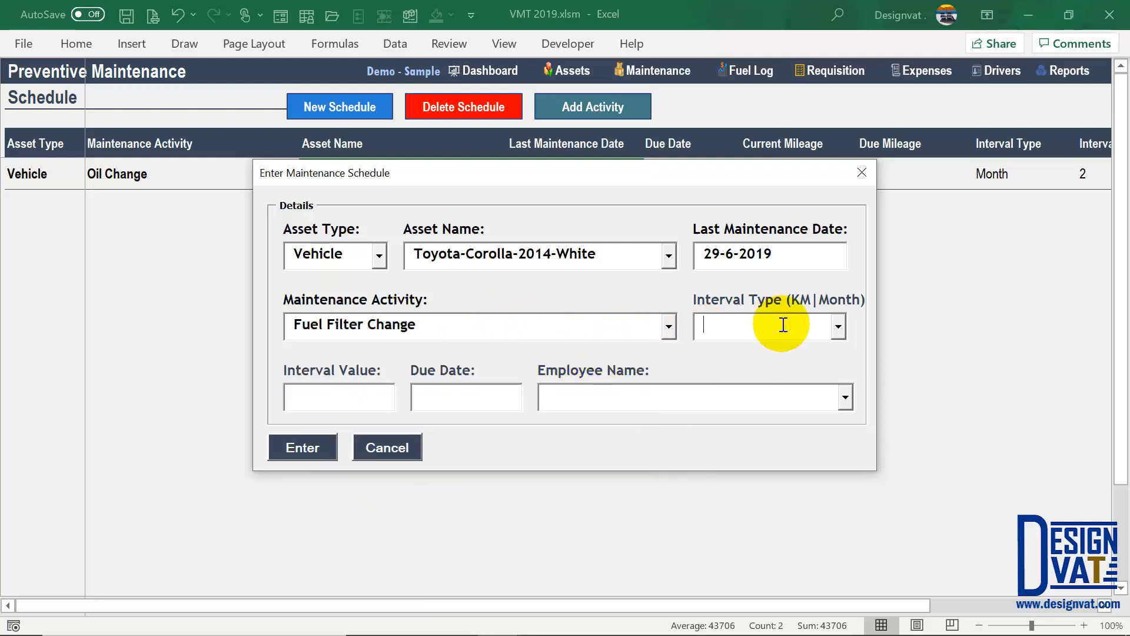
click(839, 328)
click(750, 369)
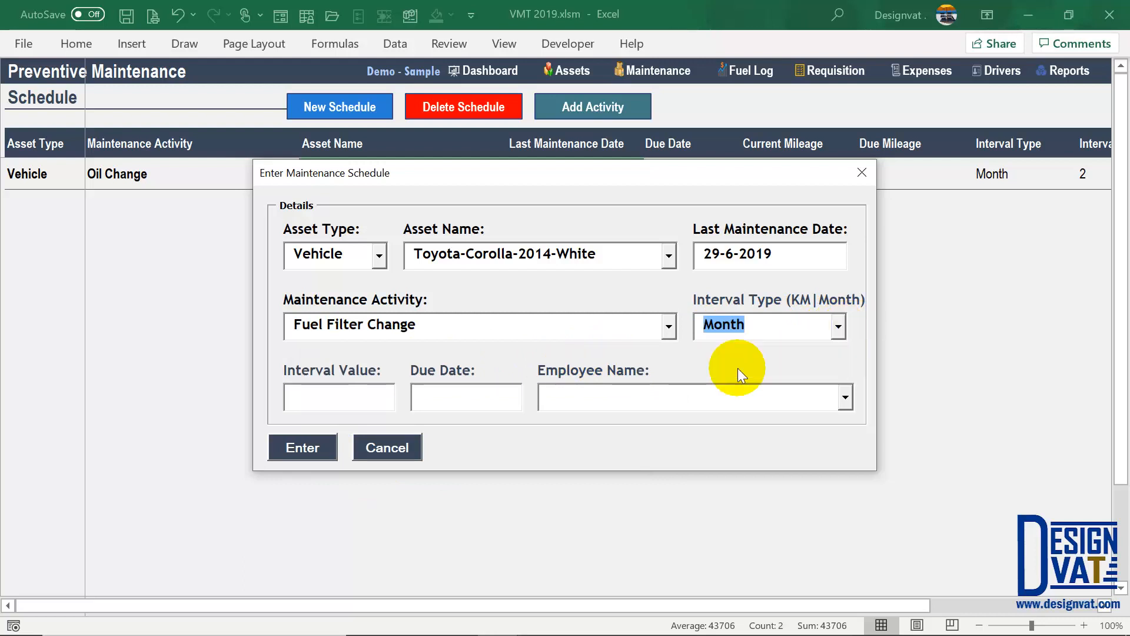
click(315, 394)
text(3)
click(469, 407)
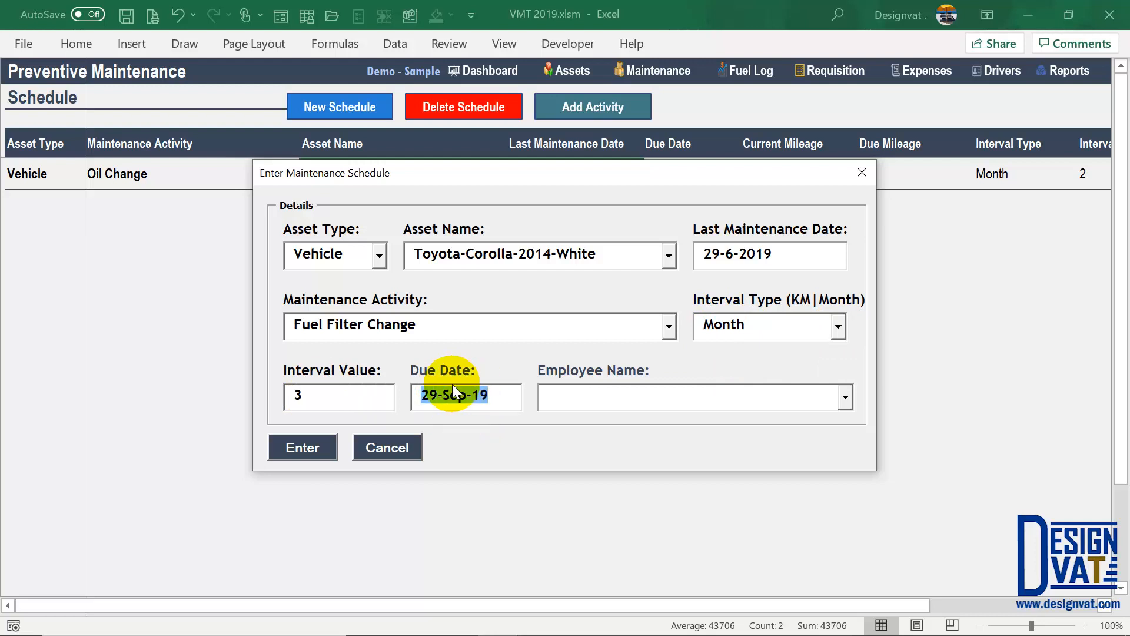
- Assign an employee, submit the schedule and acknowledge the confirmation
click(467, 396)
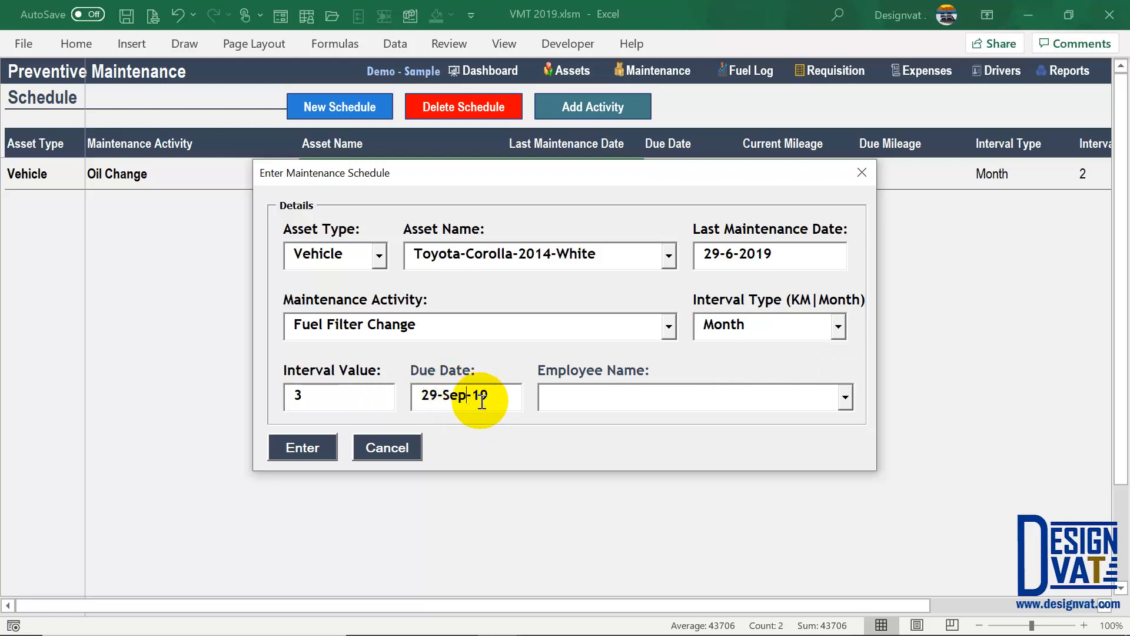
click(844, 398)
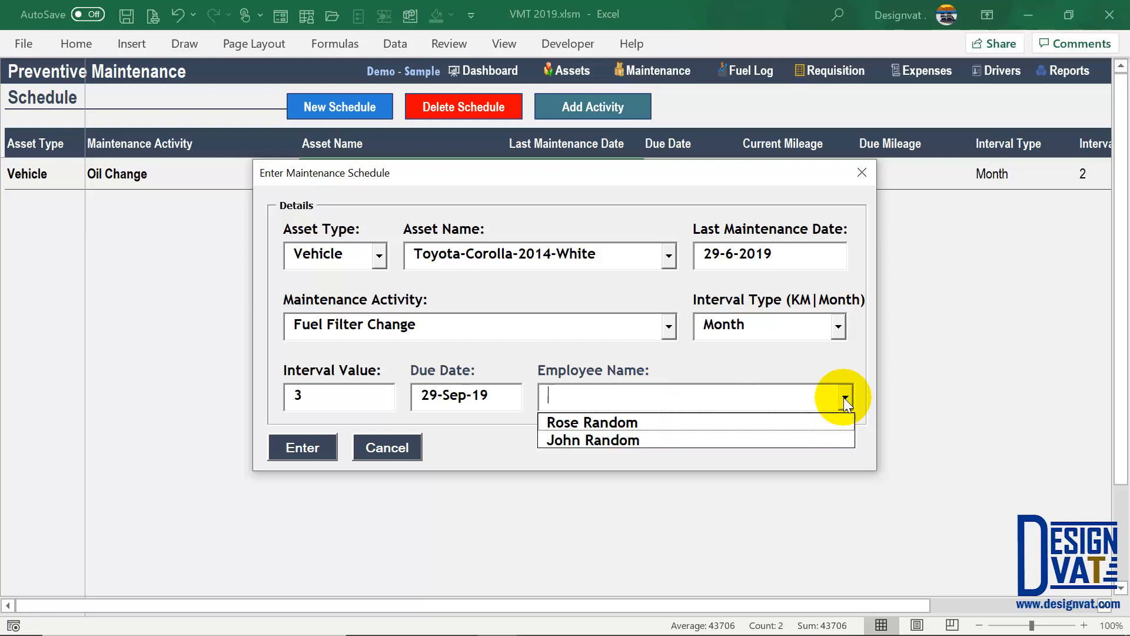
click(593, 440)
click(291, 447)
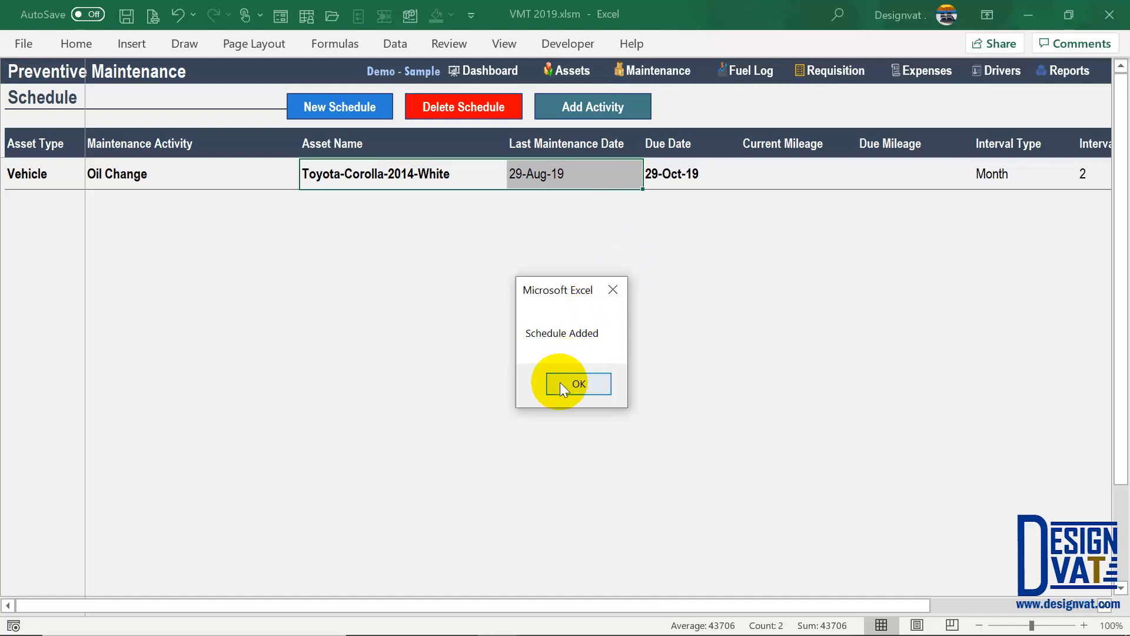
click(560, 382)
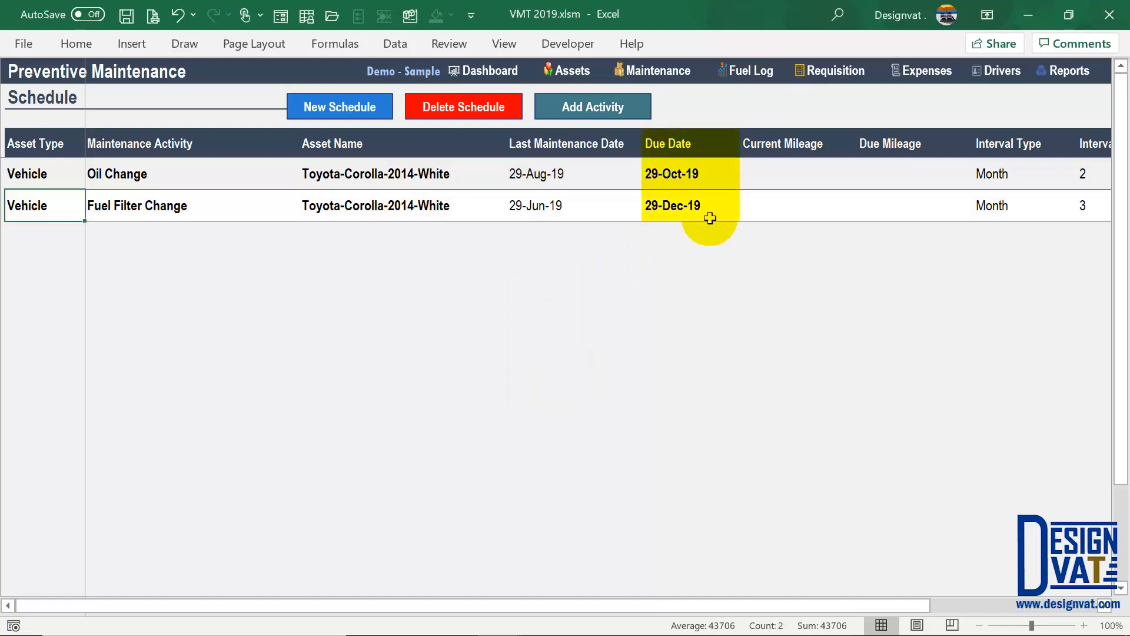
click(701, 207)
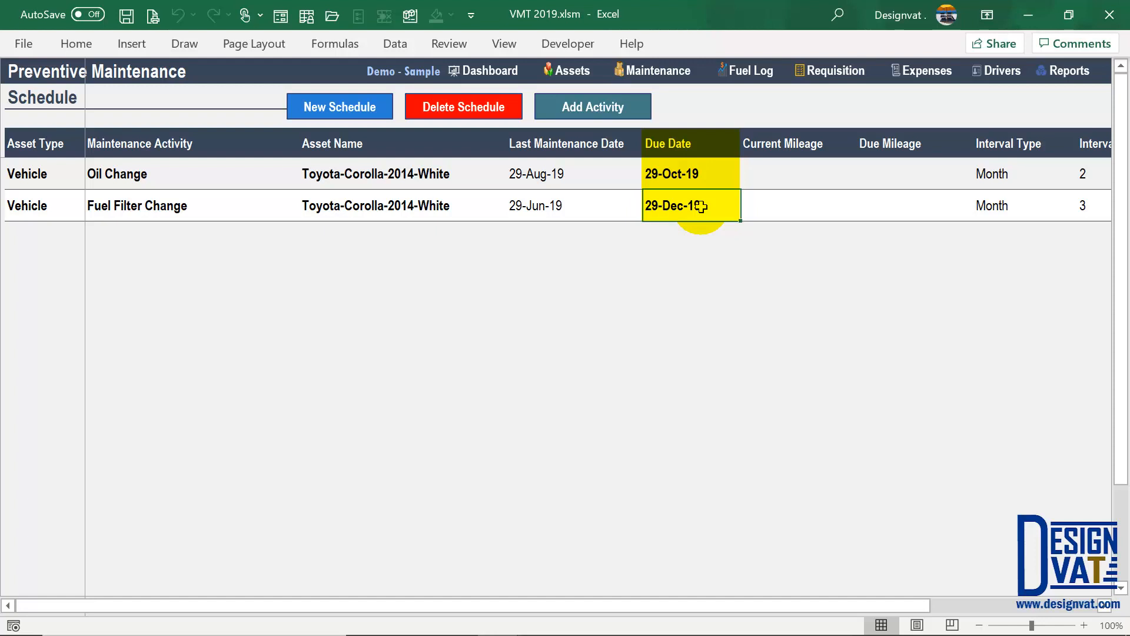
drag(676, 143, 677, 210)
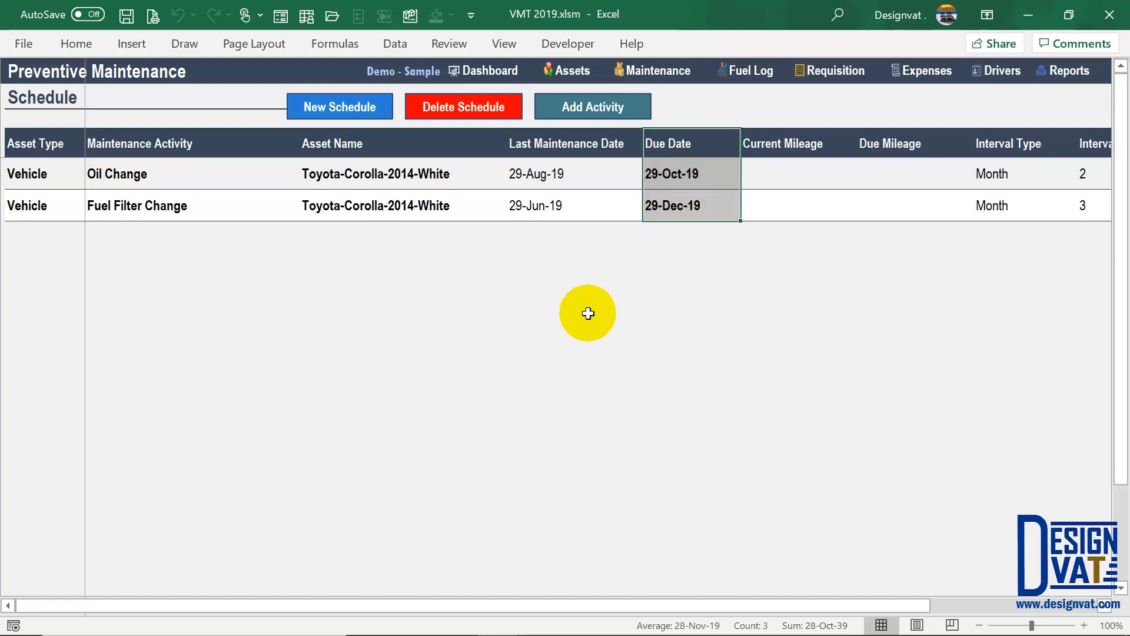
click(695, 206)
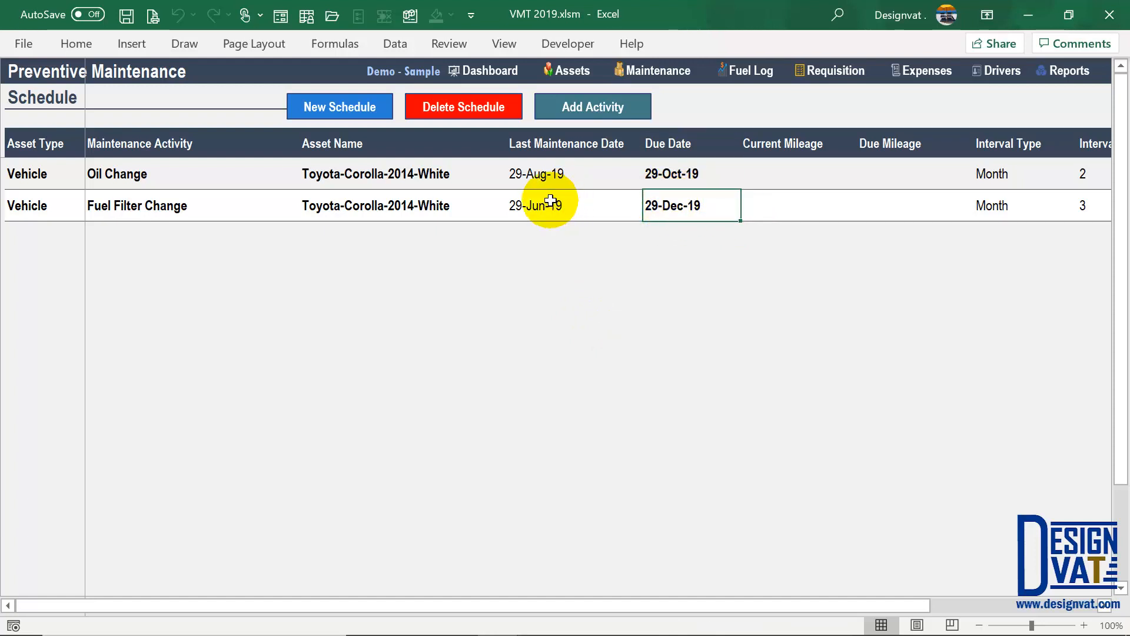
drag(539, 203, 525, 316)
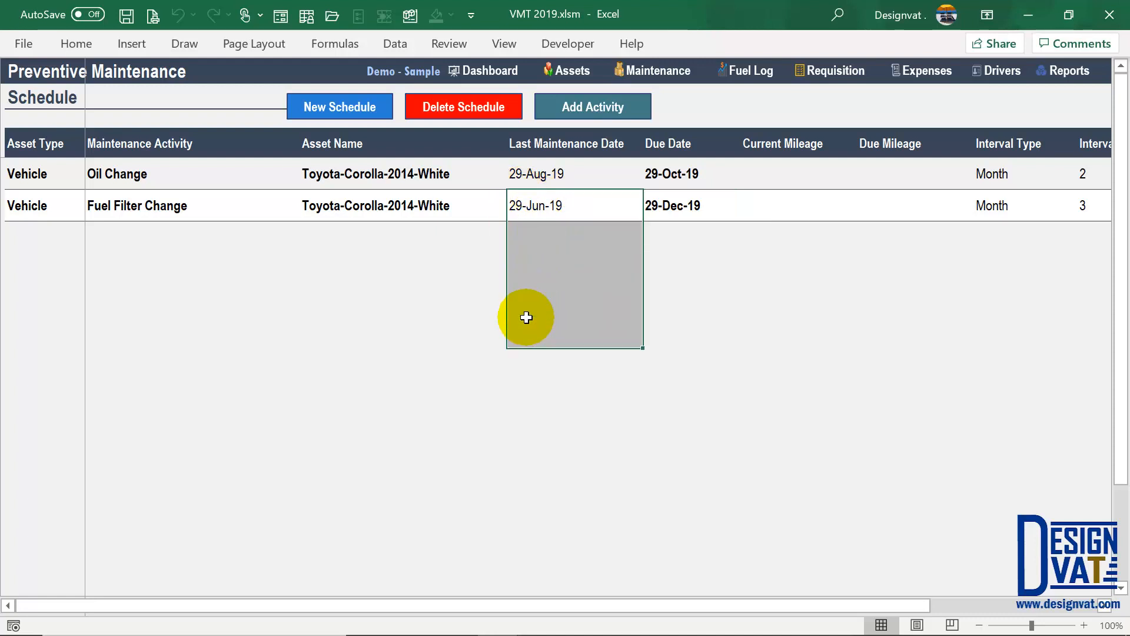
drag(674, 204, 649, 276)
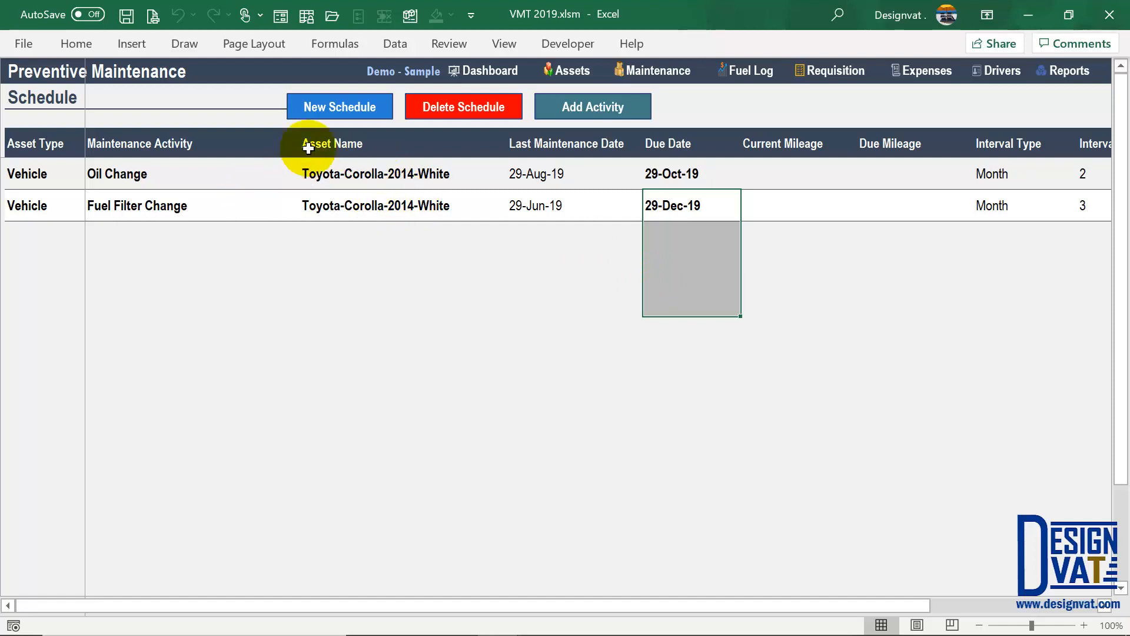
drag(217, 175, 210, 204)
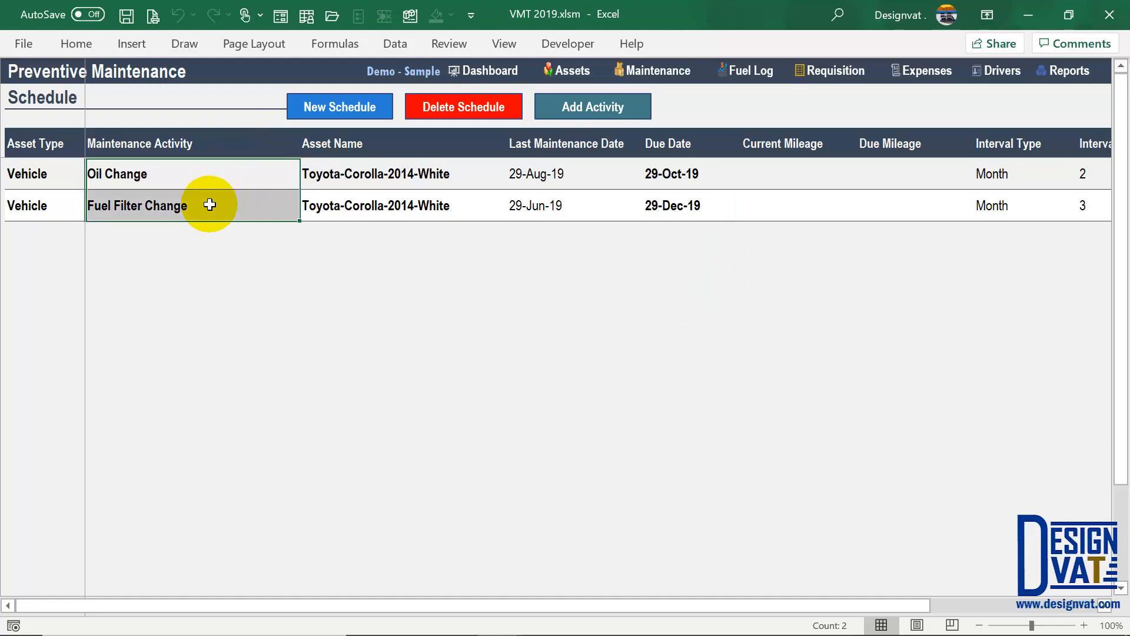
click(1087, 173)
click(1088, 204)
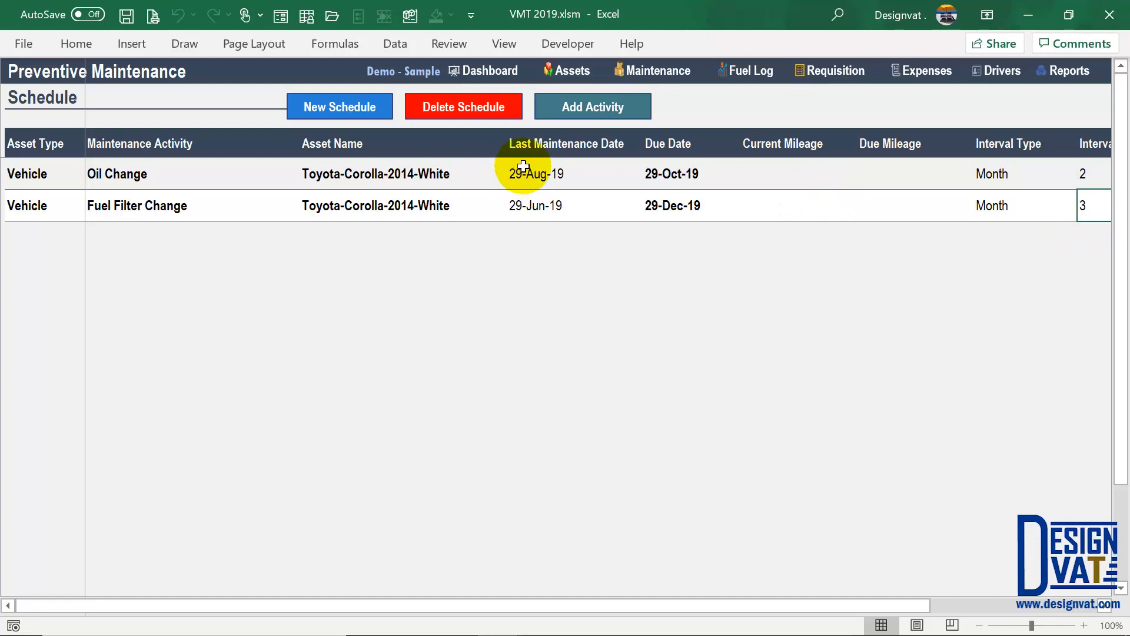
drag(518, 173, 518, 205)
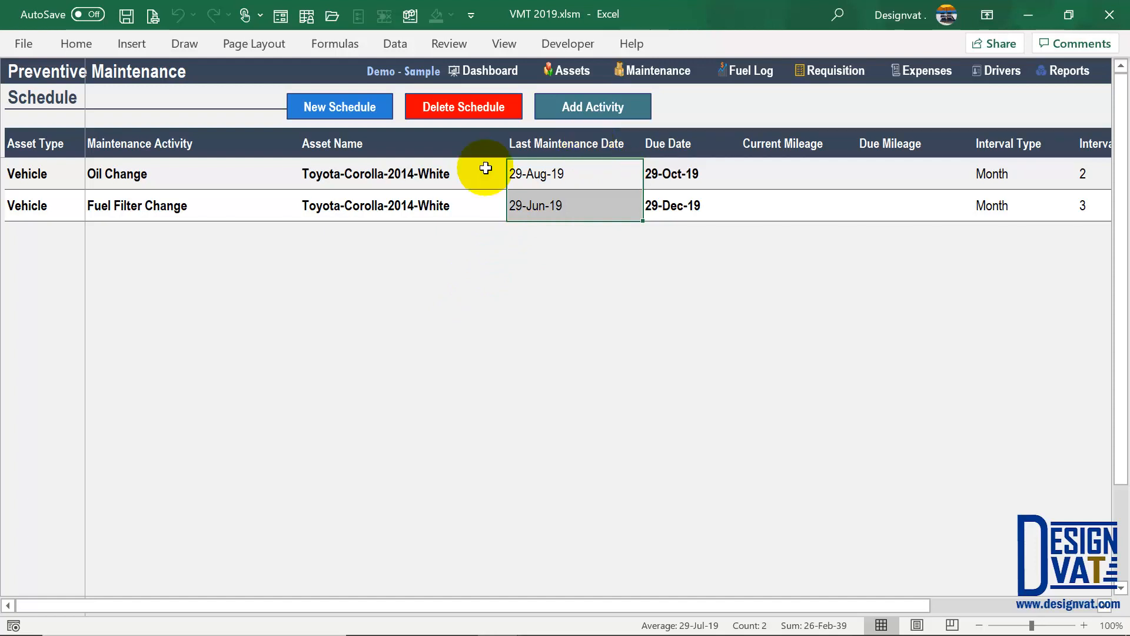
- Start a new schedule for the Vehicle Toyota-Corolla-2014-White
click(356, 107)
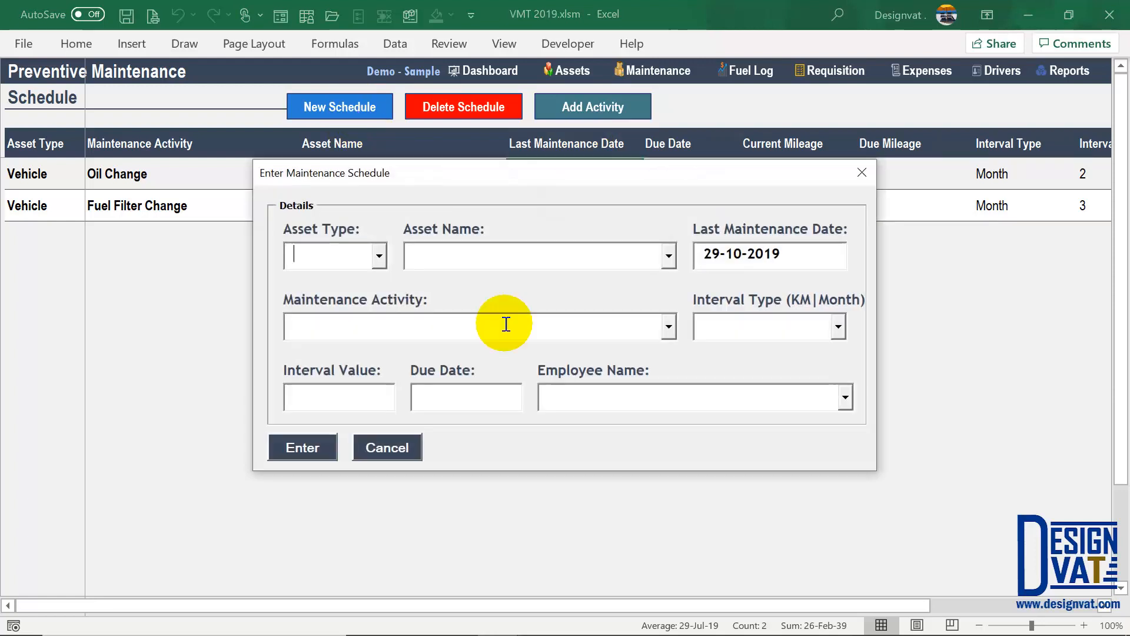
click(379, 255)
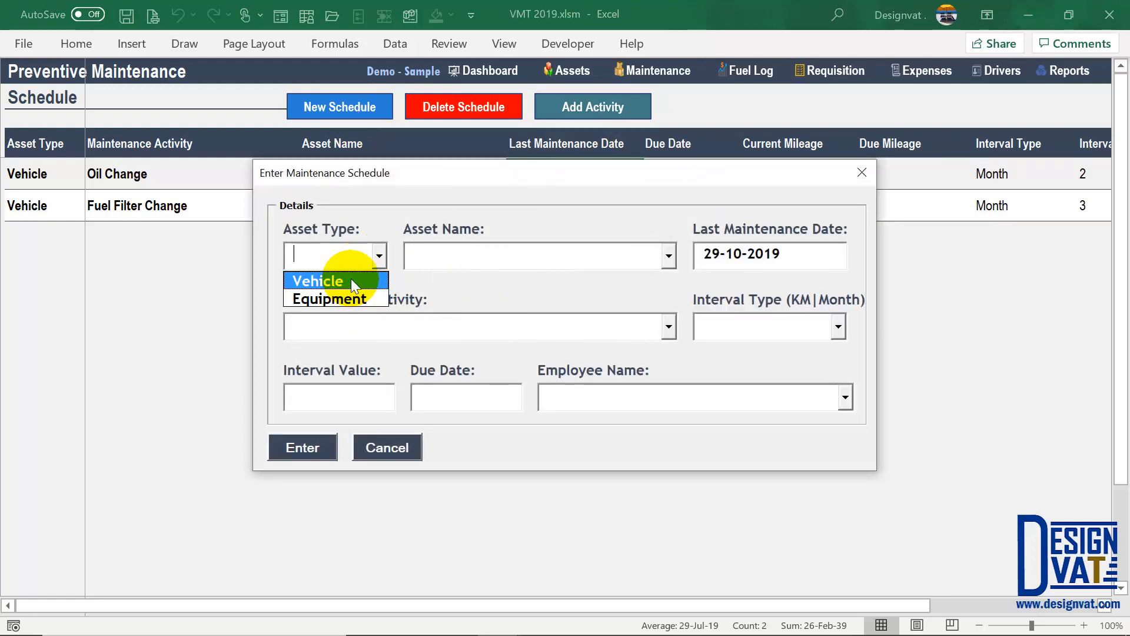
click(350, 281)
click(669, 256)
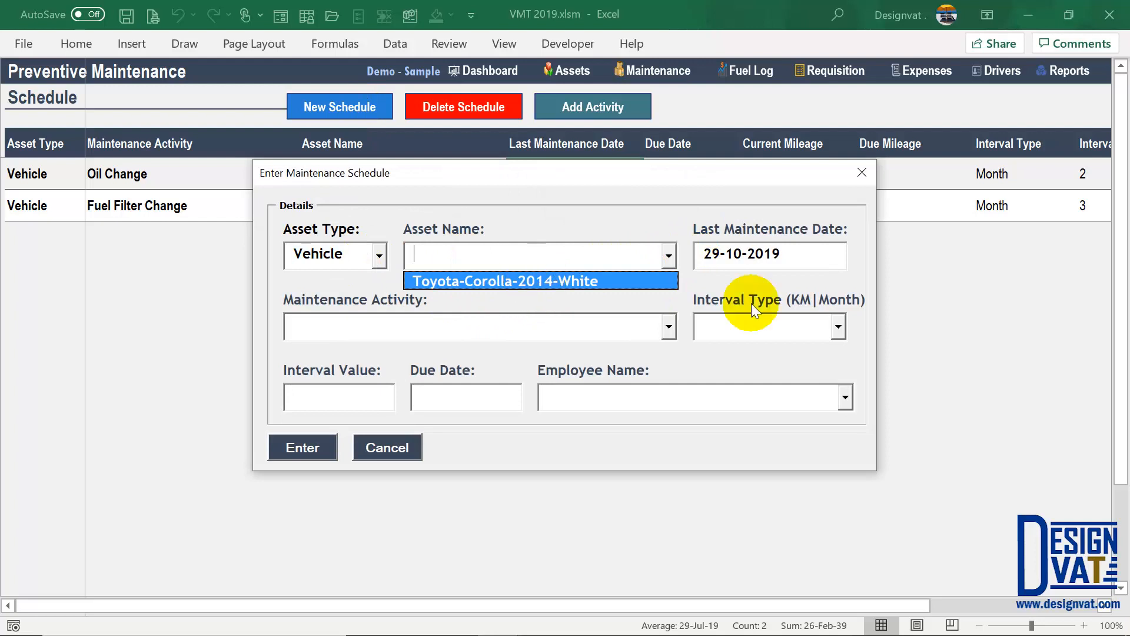
key(Return)
click(466, 330)
- Set the interval type to KM and the activity to Radiator Flush
click(783, 323)
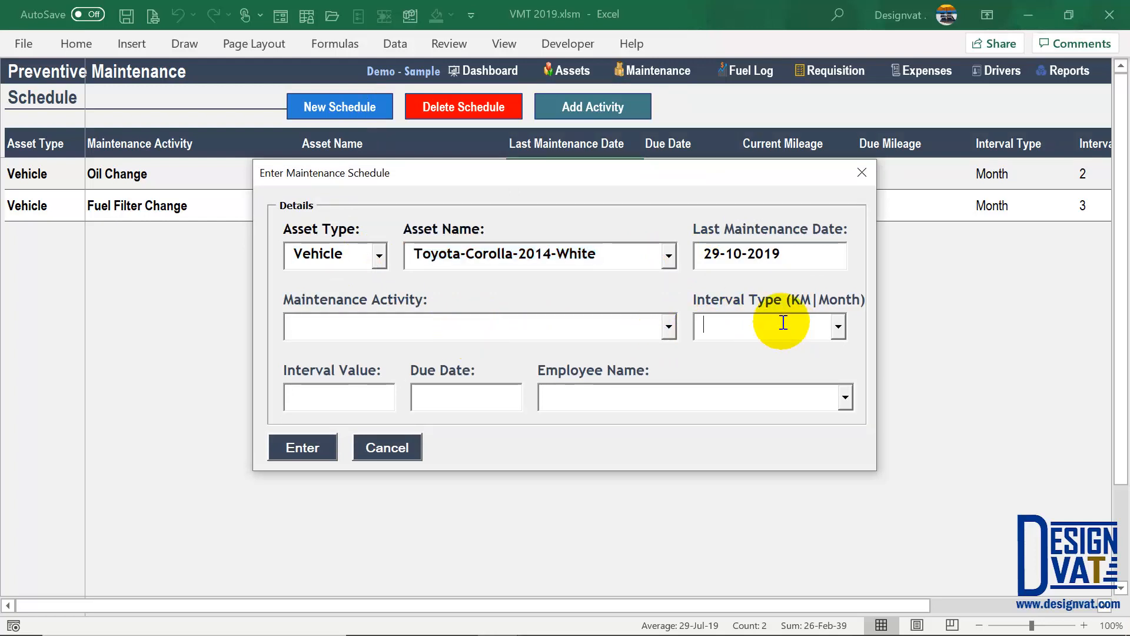
click(840, 328)
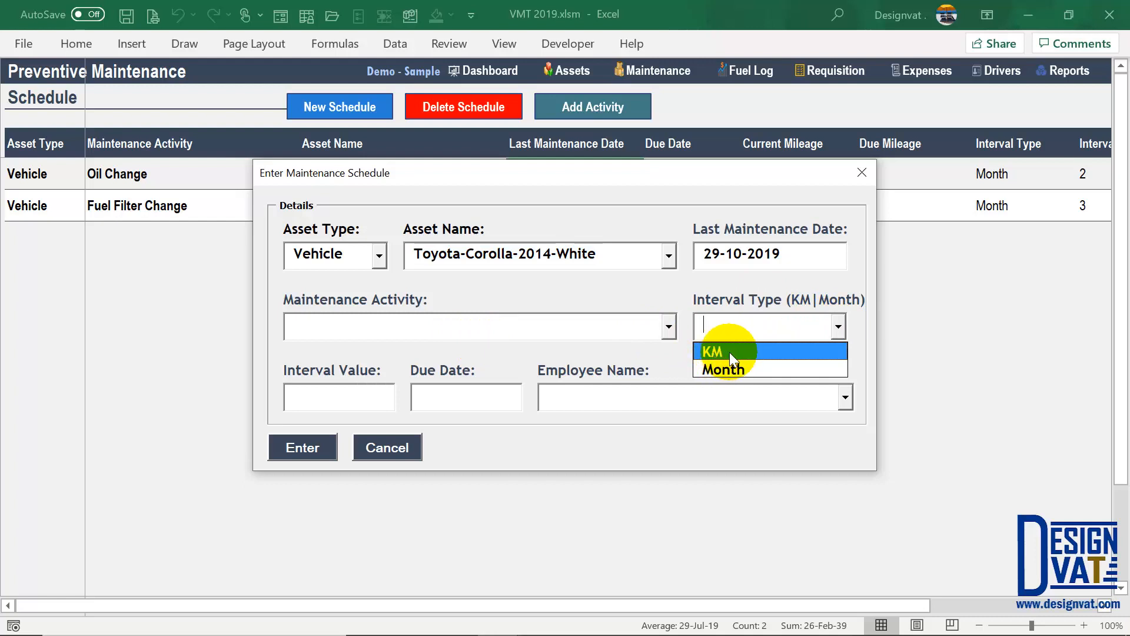
click(729, 351)
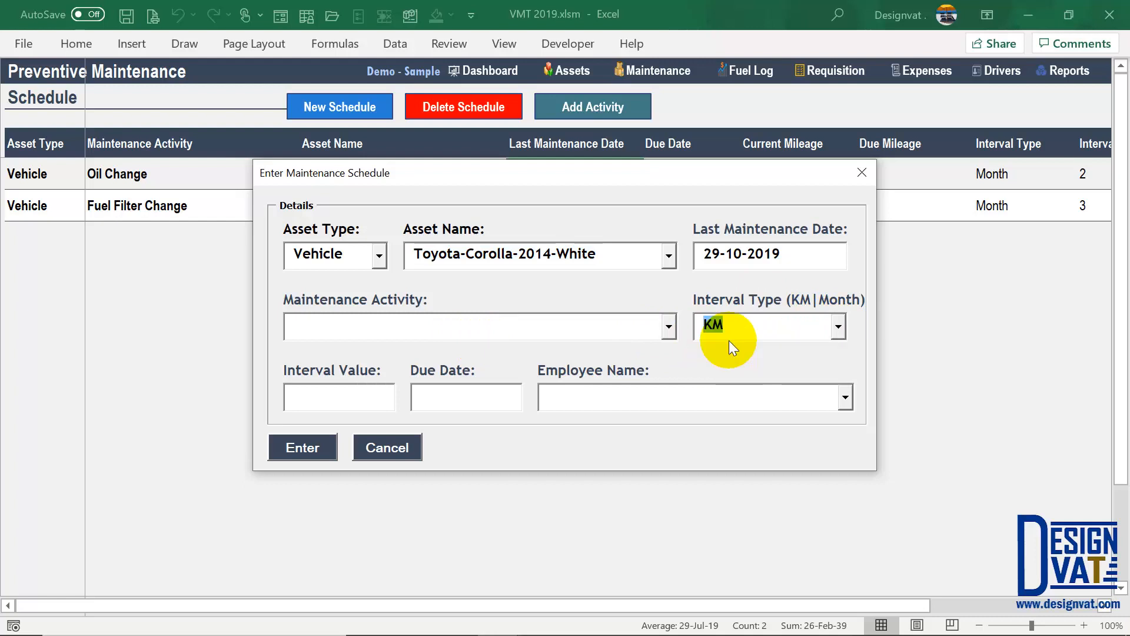
click(669, 327)
scroll(663, 428, down, 2)
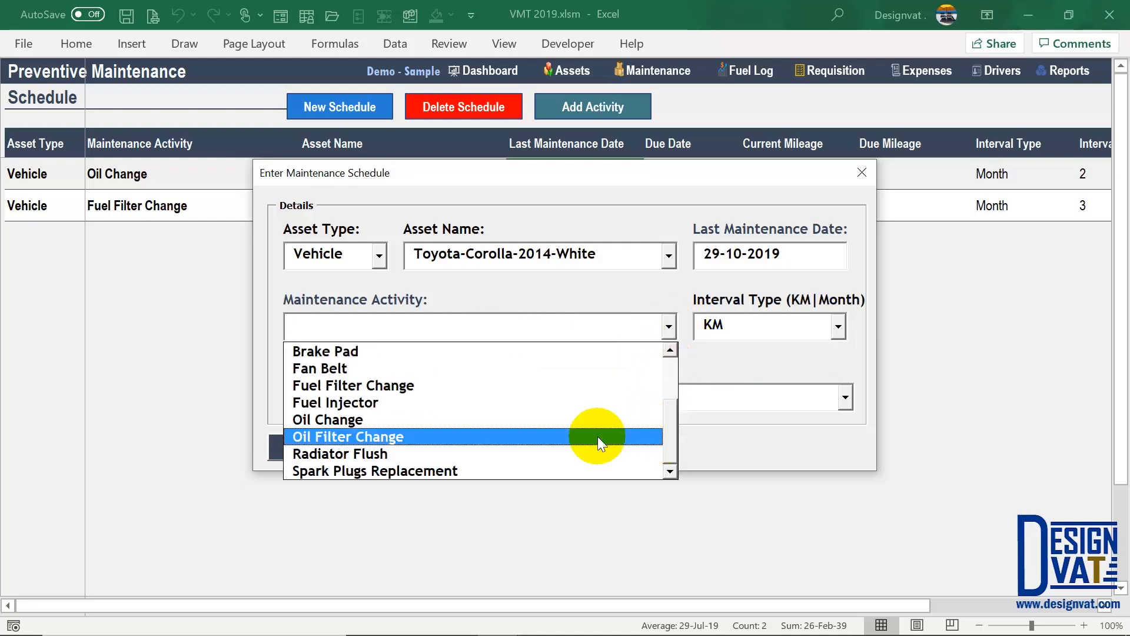
click(347, 453)
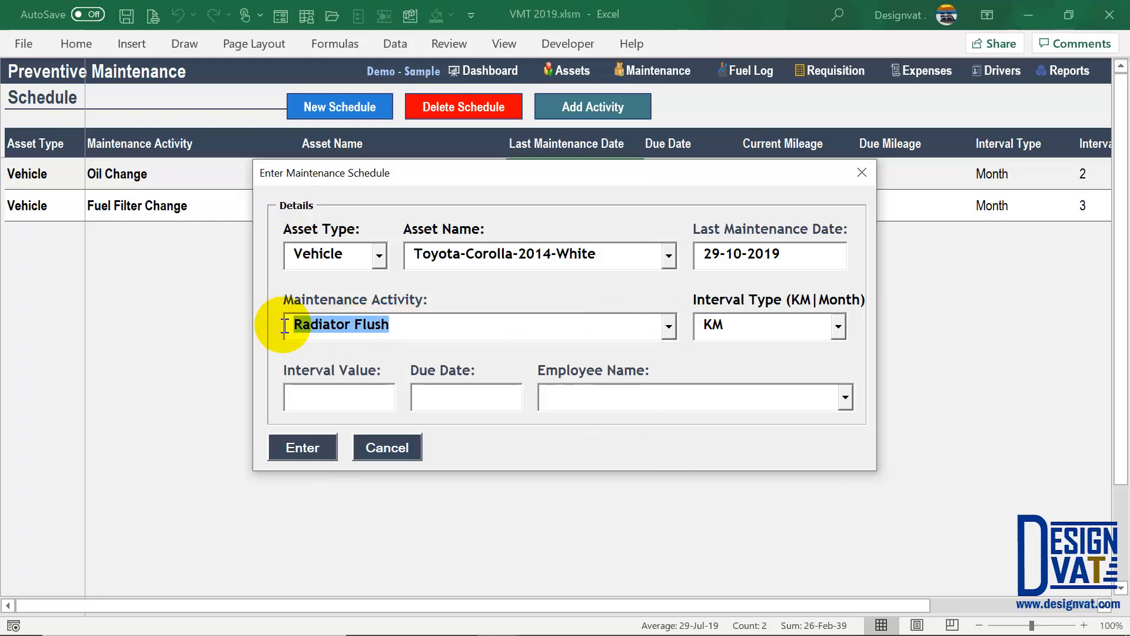
click(765, 327)
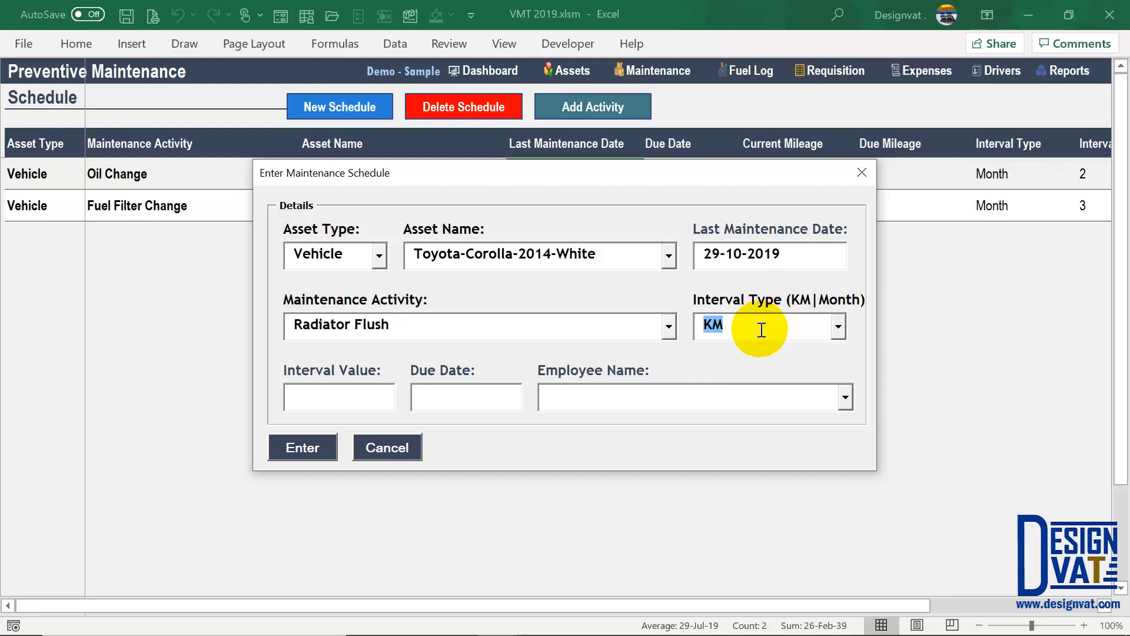
- Enter interval value 30, assign an employee and submit the schedule
click(336, 392)
text(30)
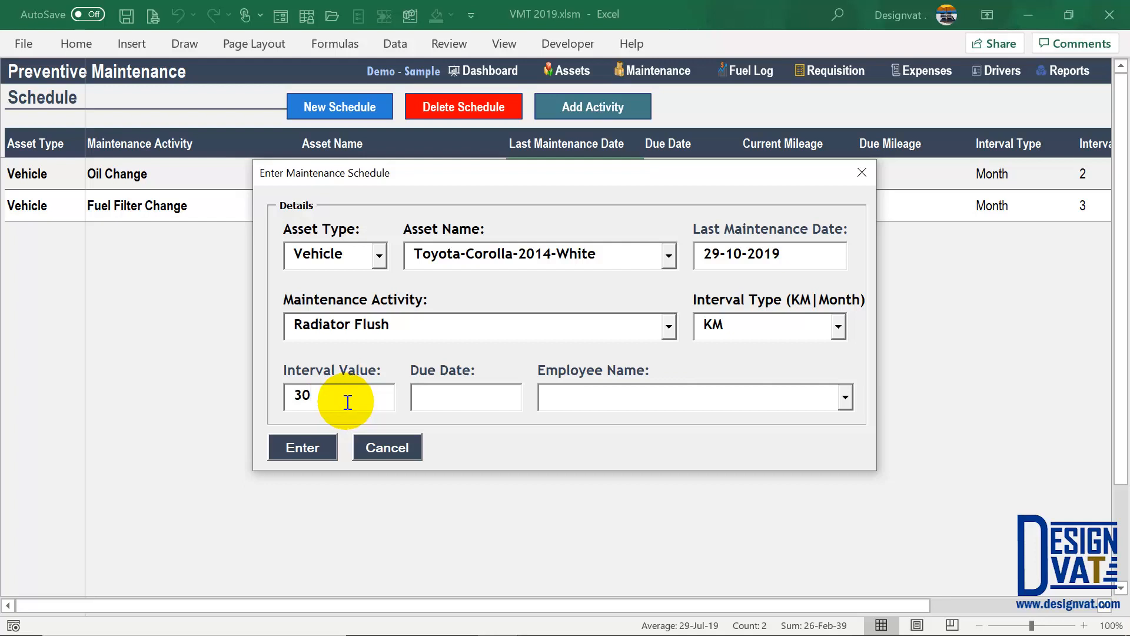
click(328, 327)
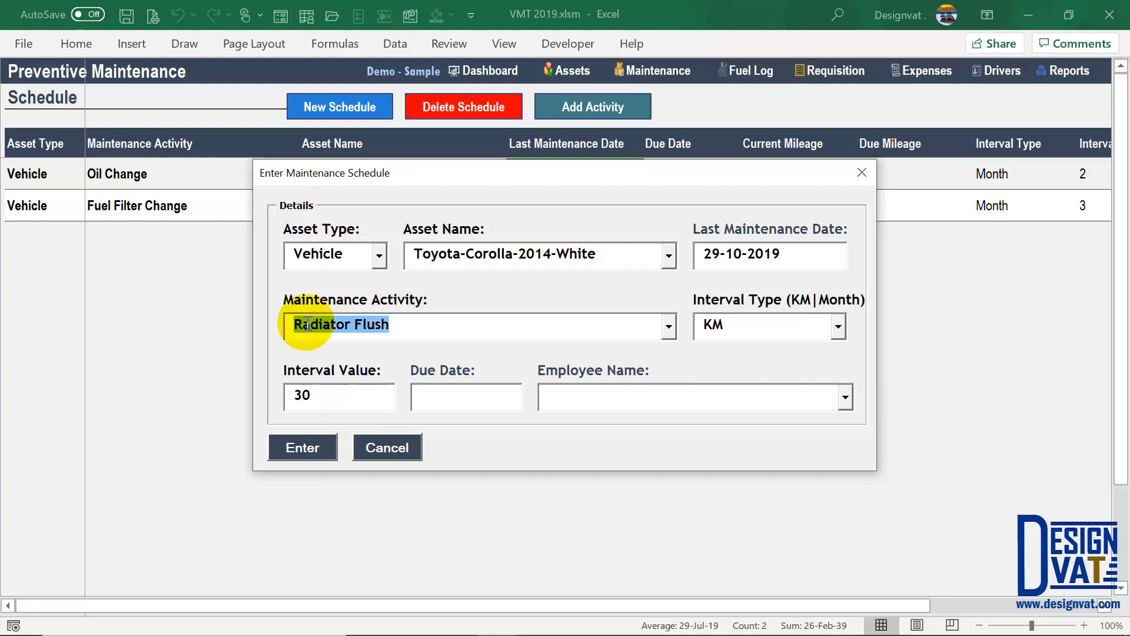
double_click(300, 395)
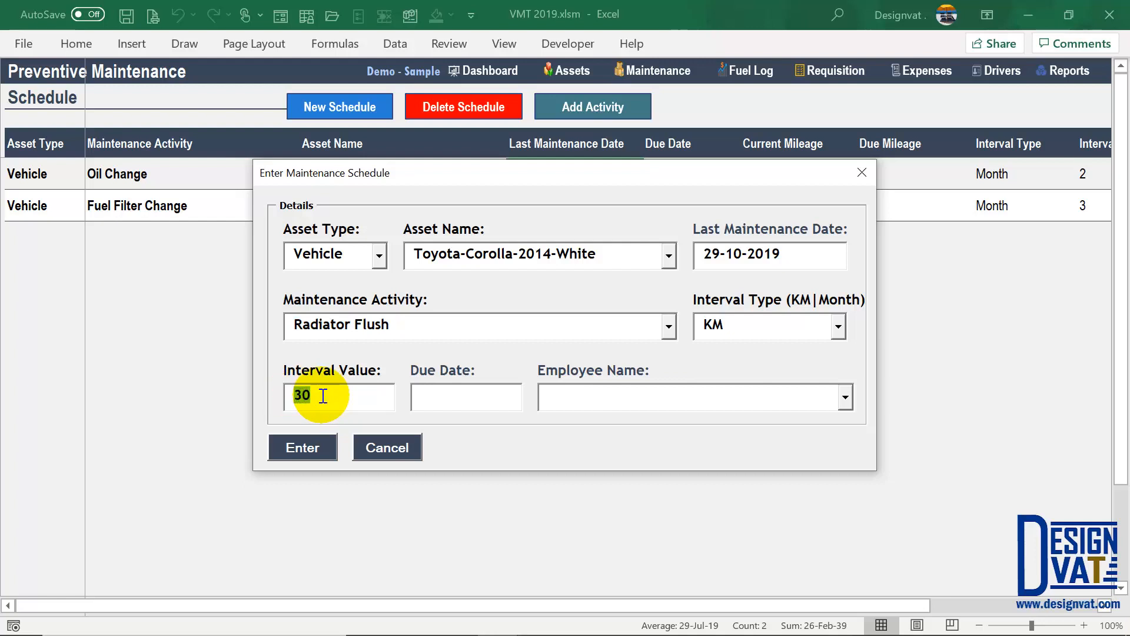
drag(315, 398, 291, 400)
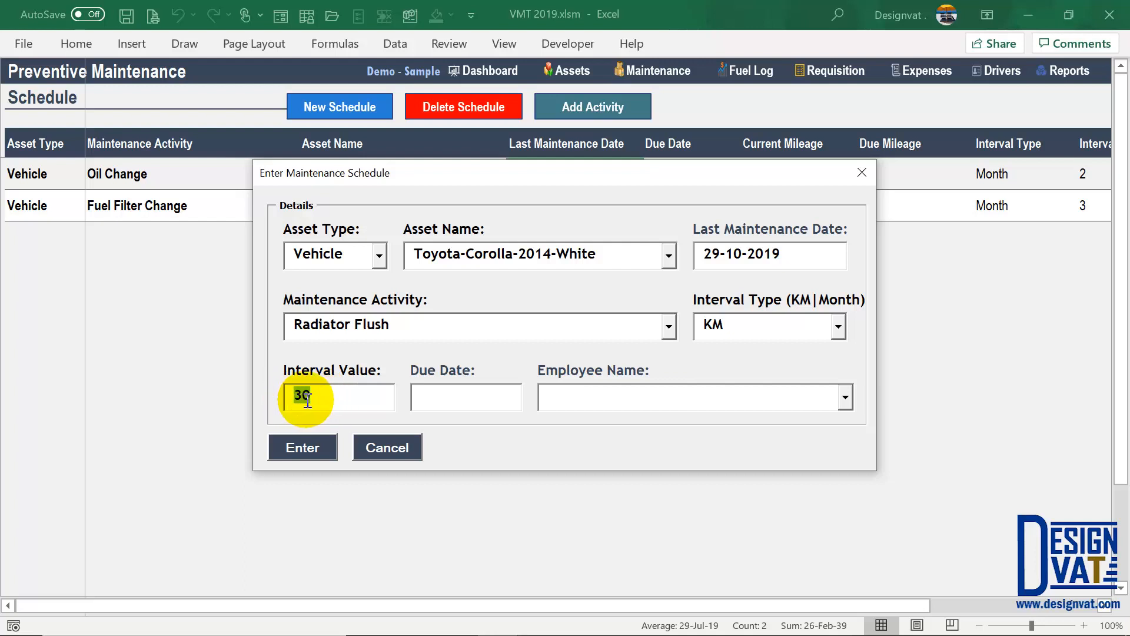
click(454, 398)
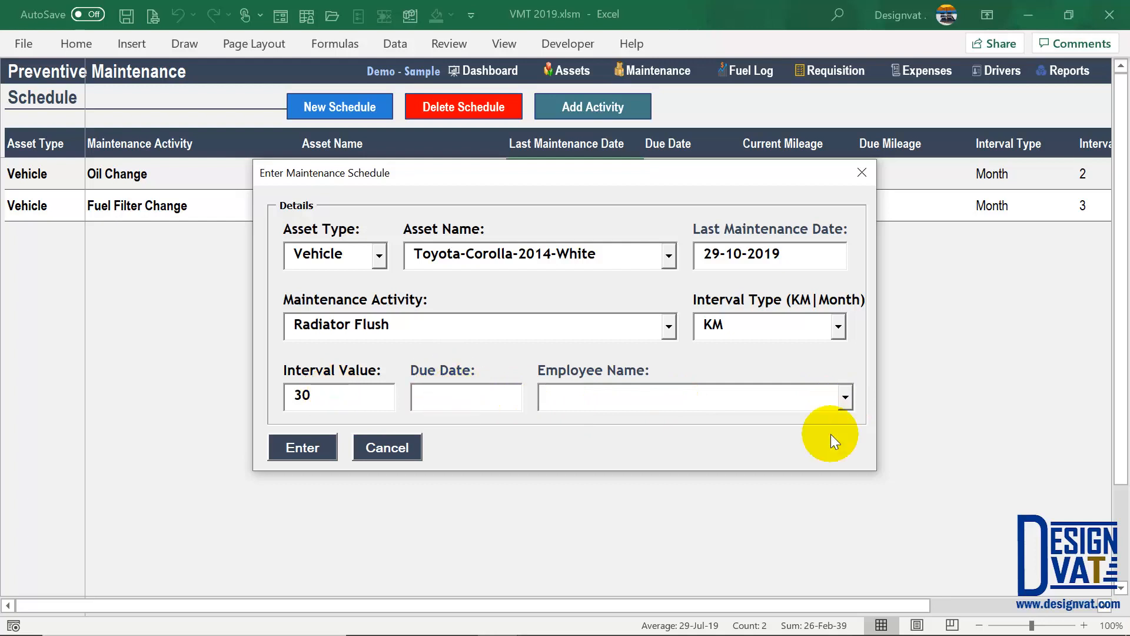
click(845, 399)
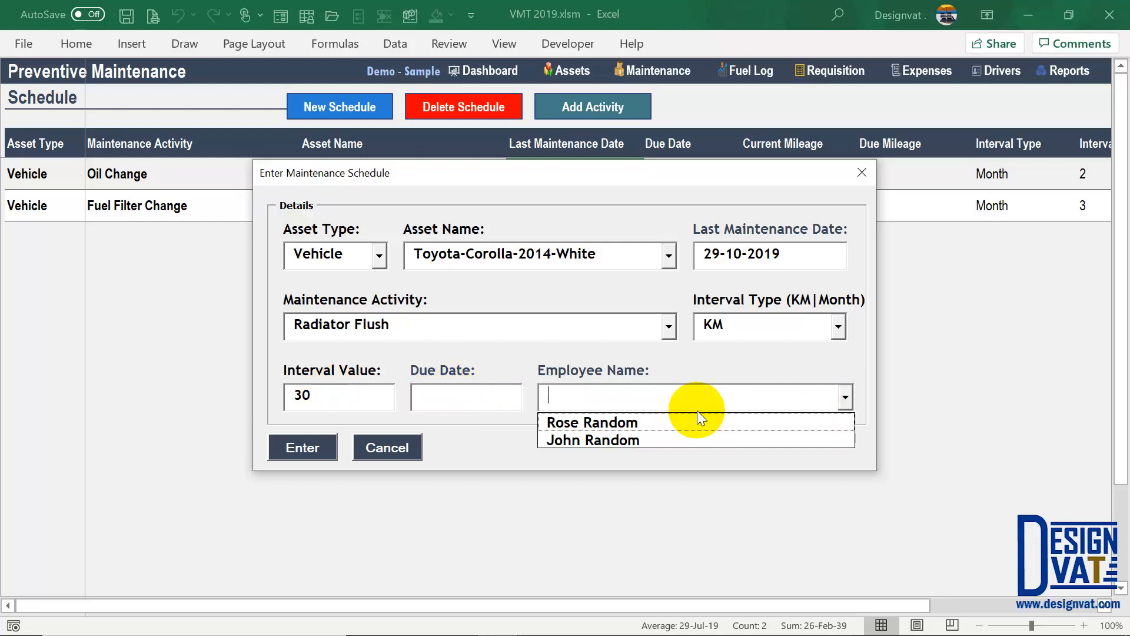
click(848, 398)
click(736, 439)
click(294, 449)
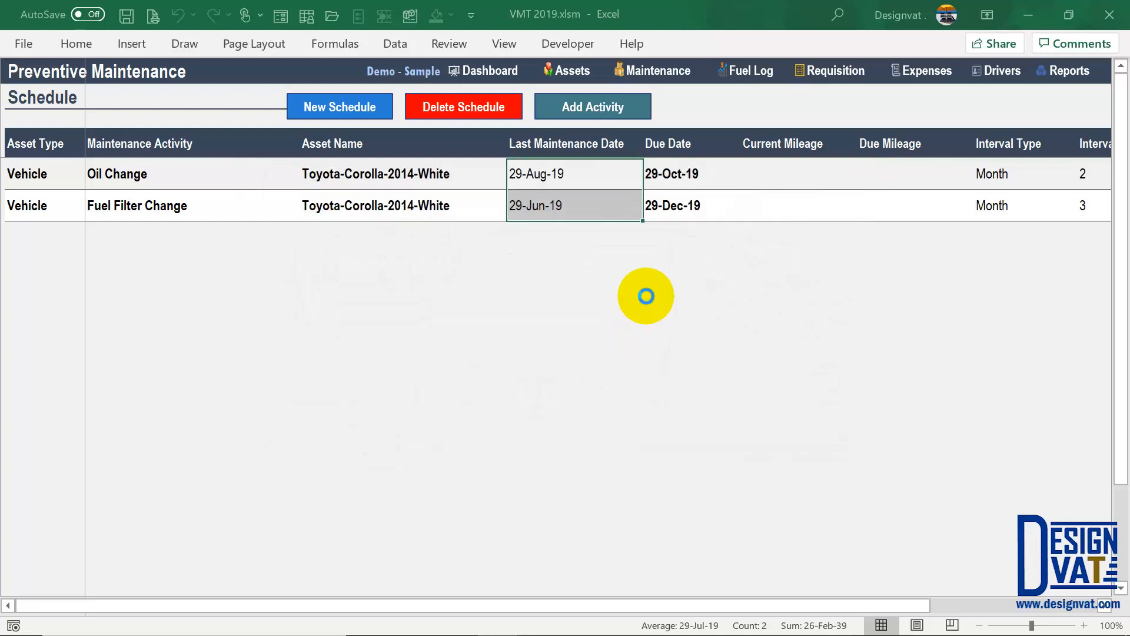
- Dismiss the confirmation and review the new Radiator Flush row's due date, KM interval and mileage
click(578, 383)
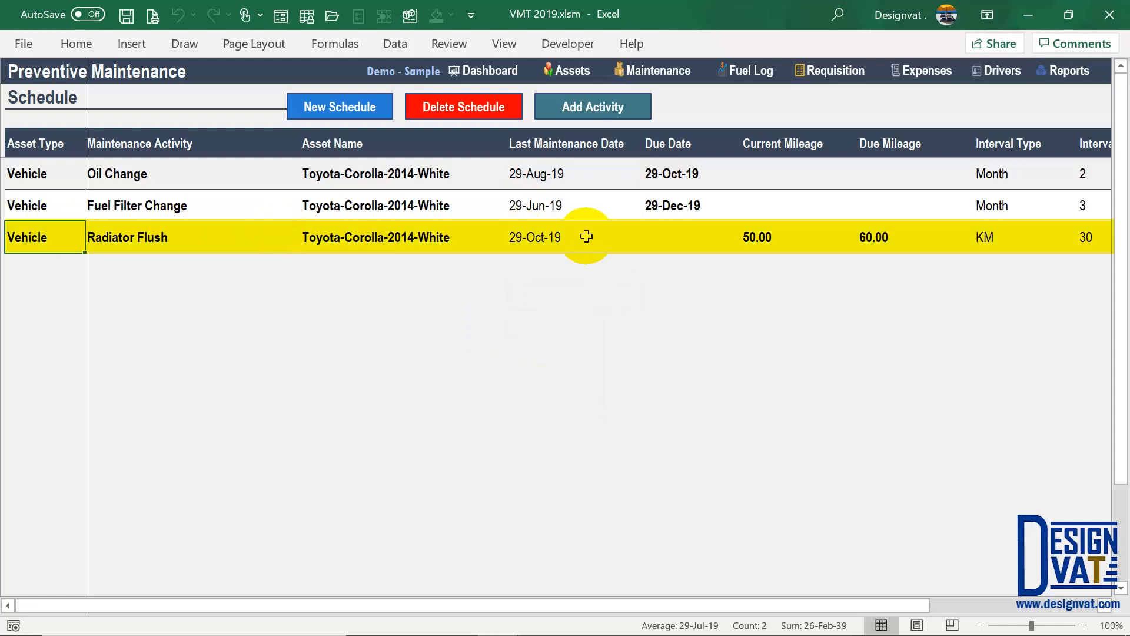
drag(674, 144, 666, 238)
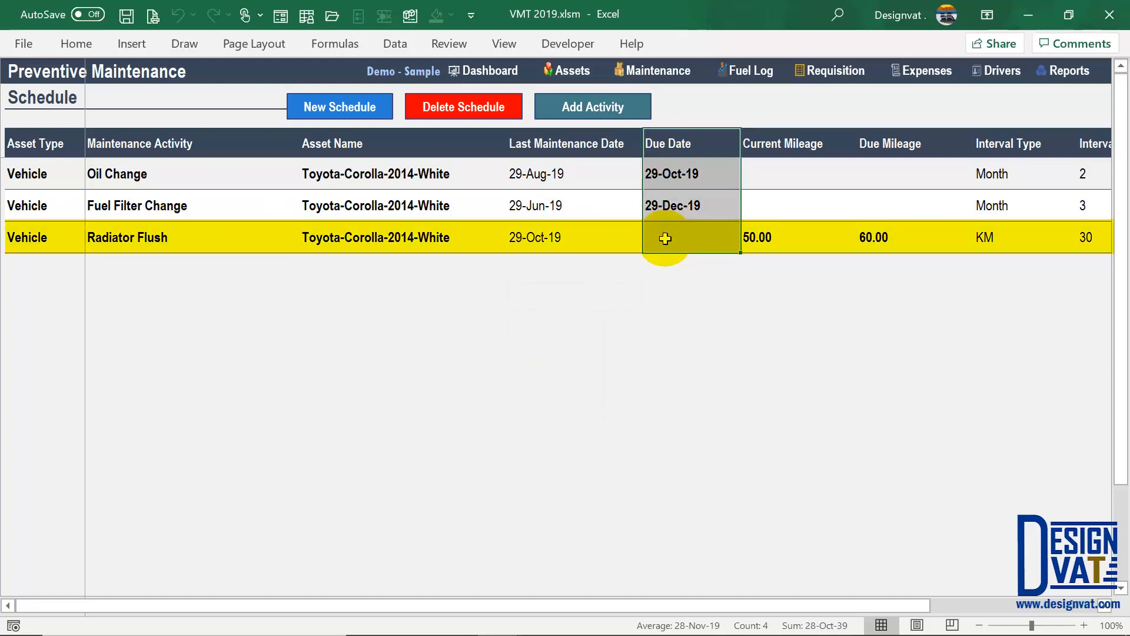
click(986, 237)
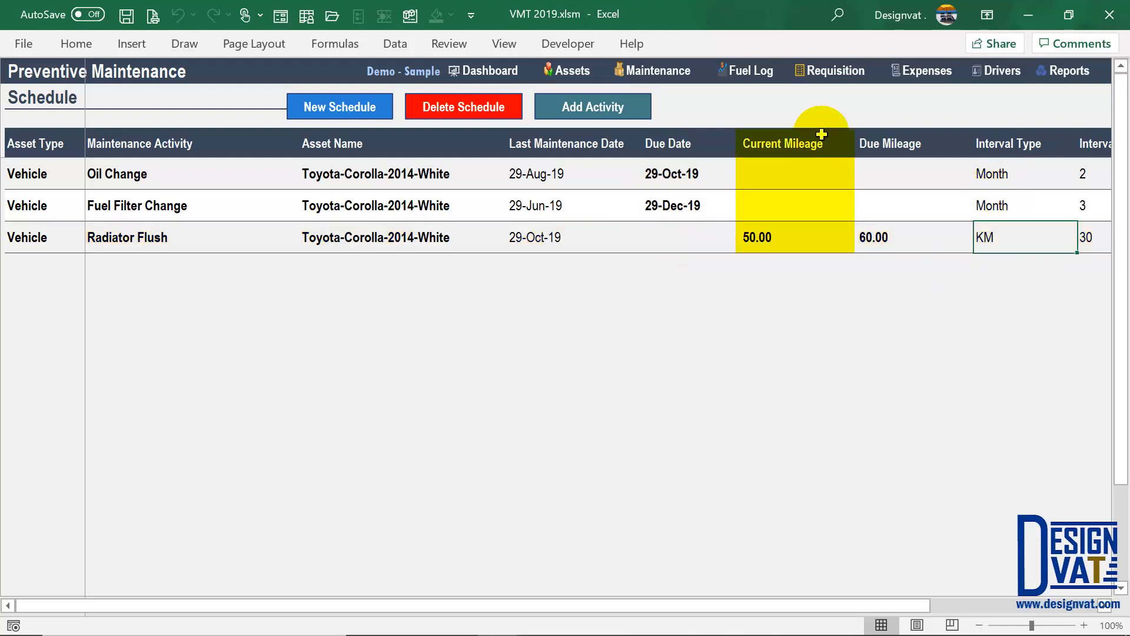
click(766, 139)
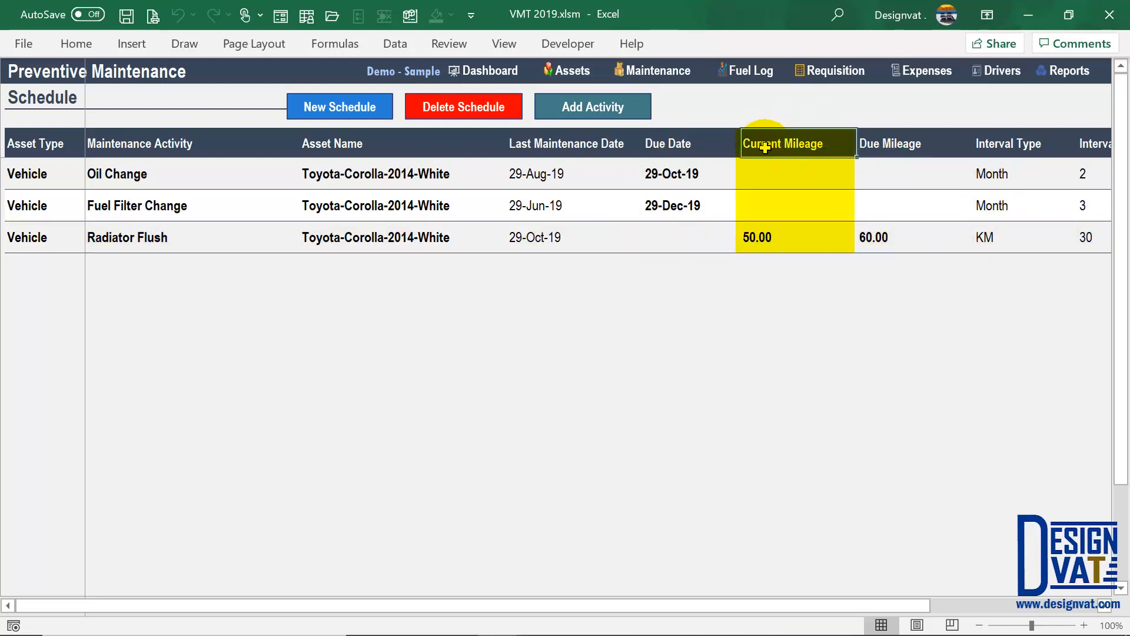
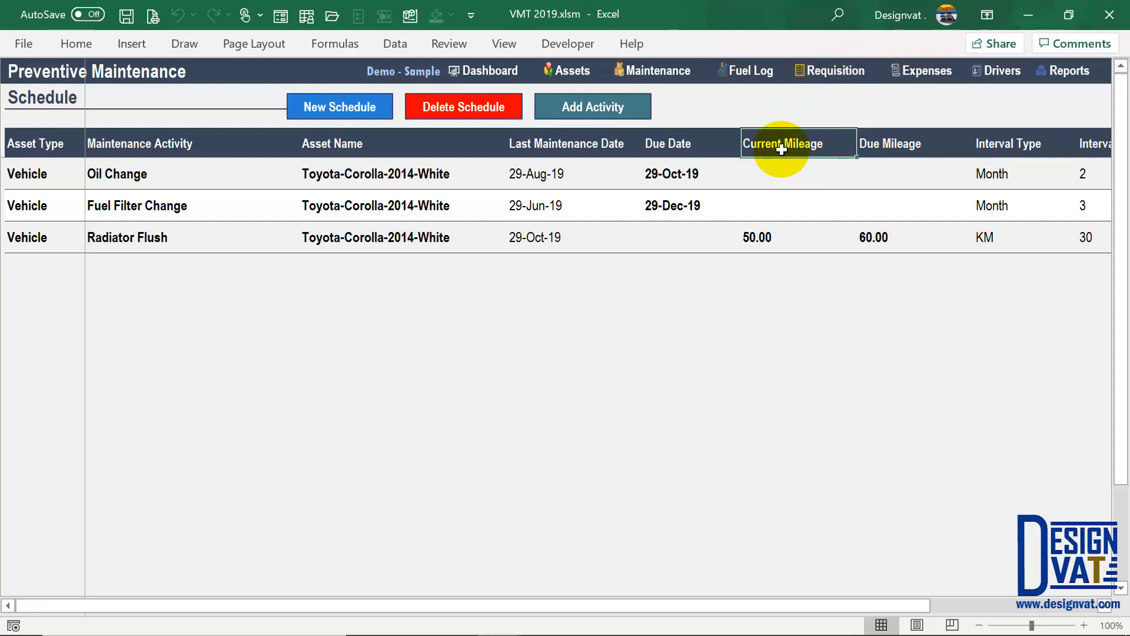
- On the Vehicle Database, check the Toyota-Corolla-2014-White's Current Mileage of 50.00
click(564, 71)
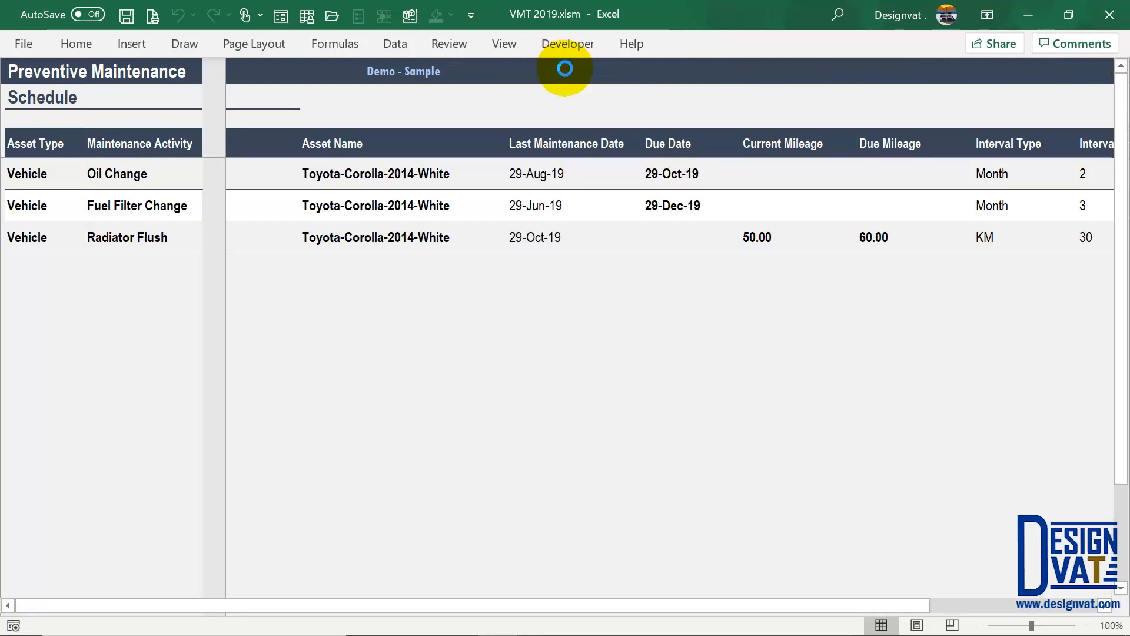
click(804, 168)
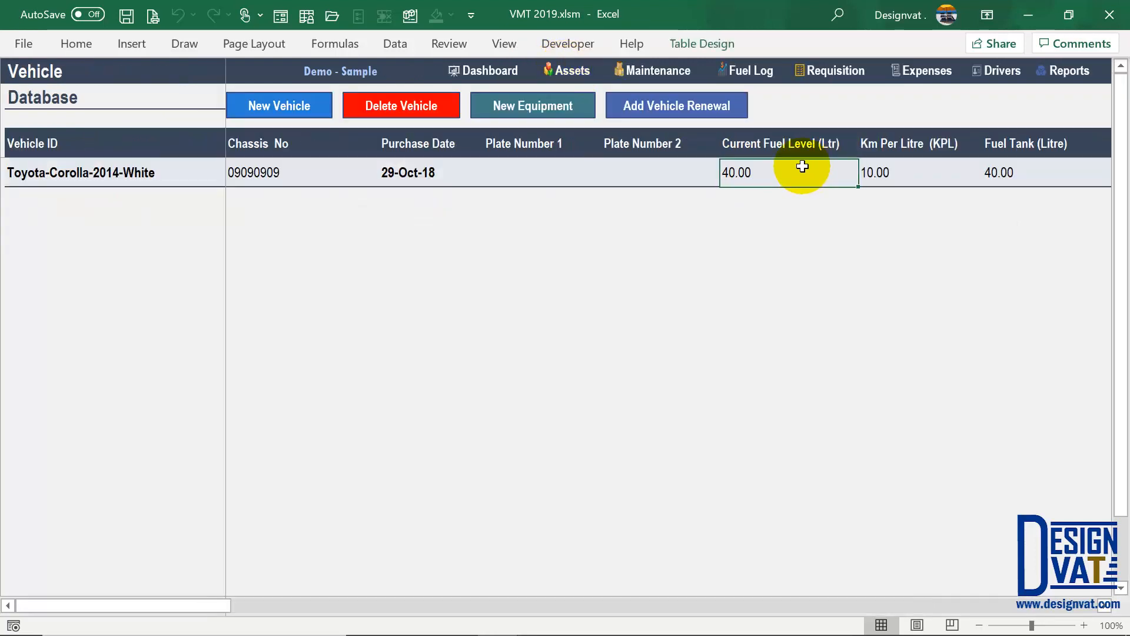
key(Right)
key(Right)
key(Right)
key(Right)
key(Right)
key(Right)
key(Right)
key(Right)
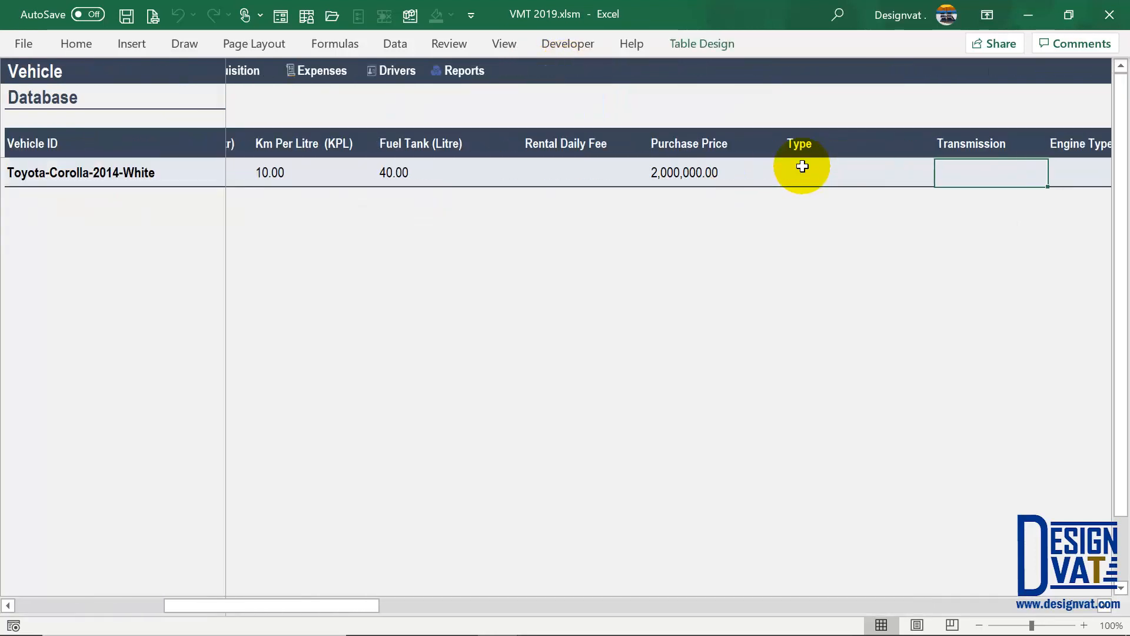
key(Right)
key(Right)
key(Right)
key(Right)
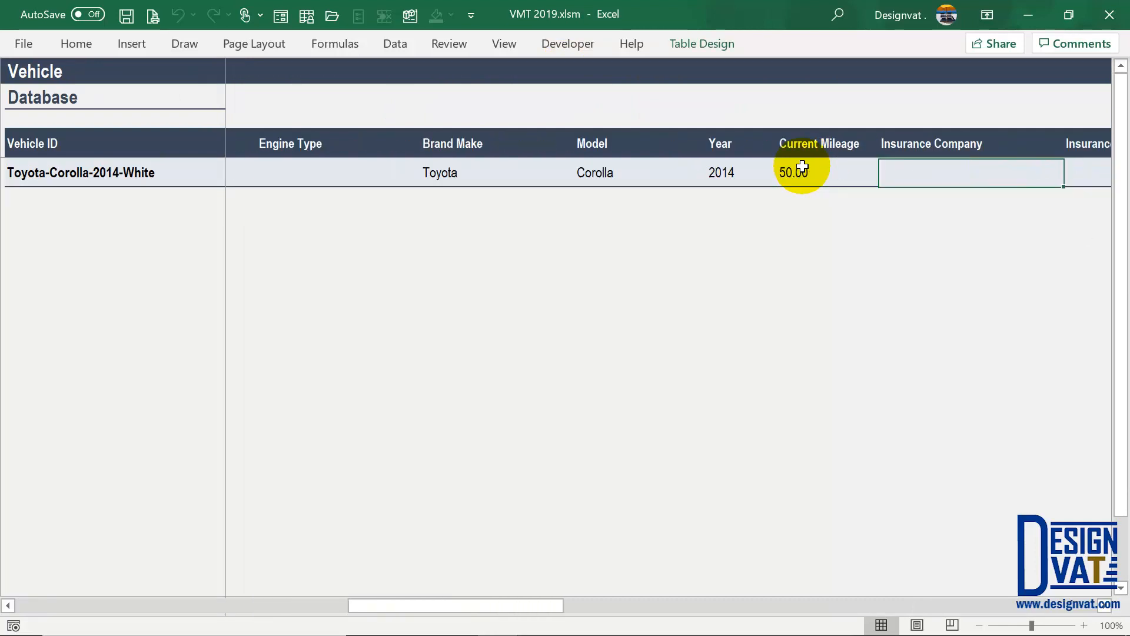
drag(790, 143, 782, 165)
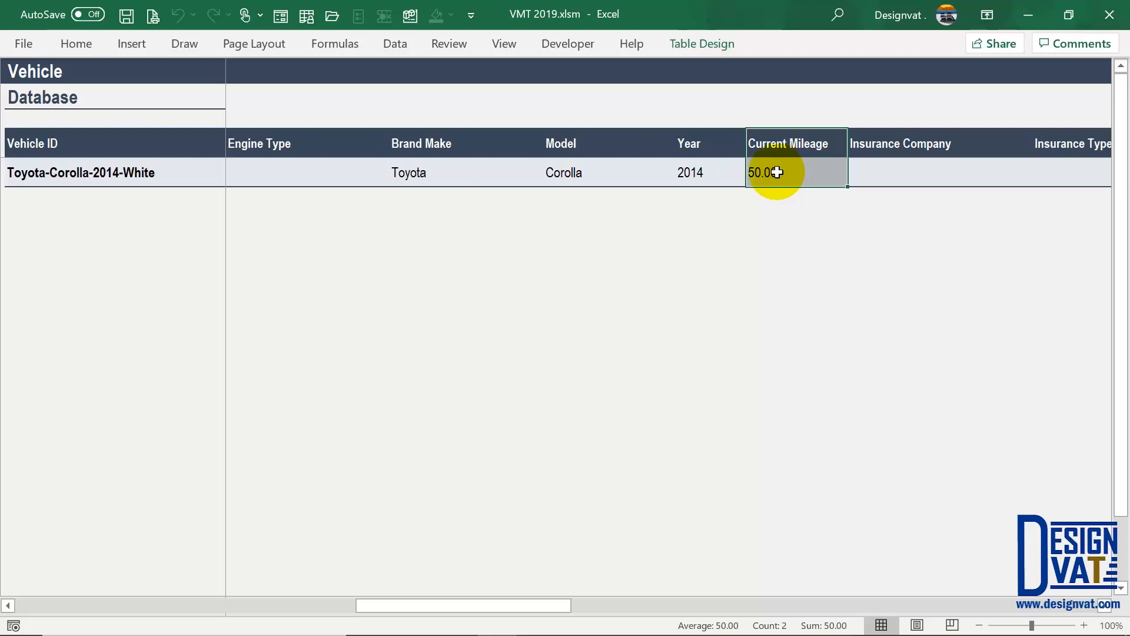
drag(444, 607, 38, 578)
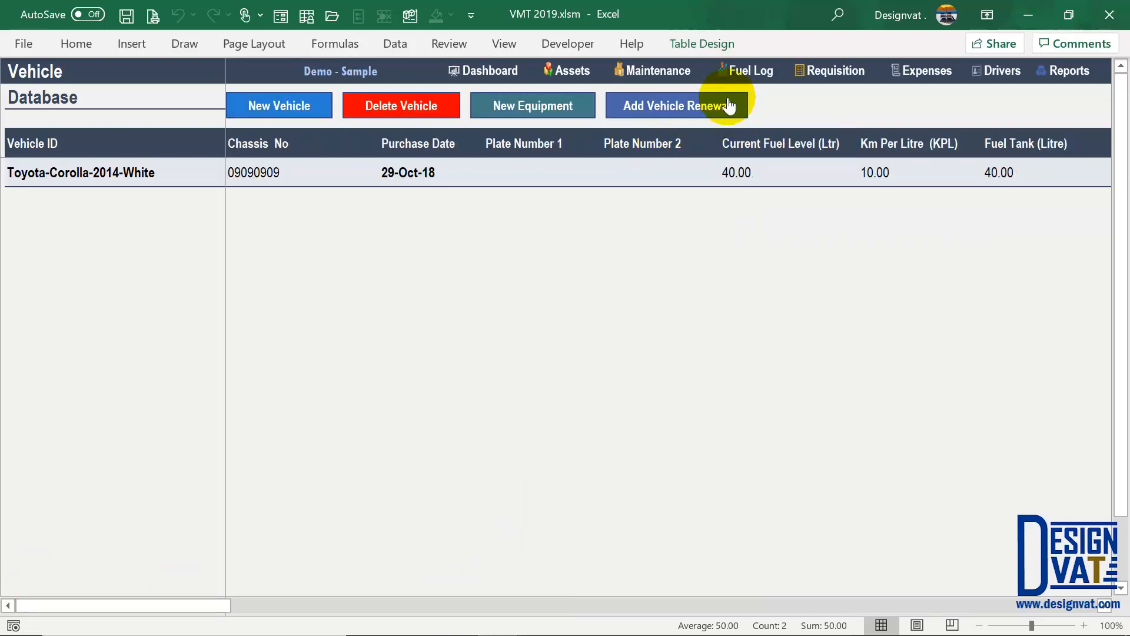
- Review Radiator Flush's 50.00 current mileage, 30 interval and 60.00 due mileage, then go to Requisition
click(678, 74)
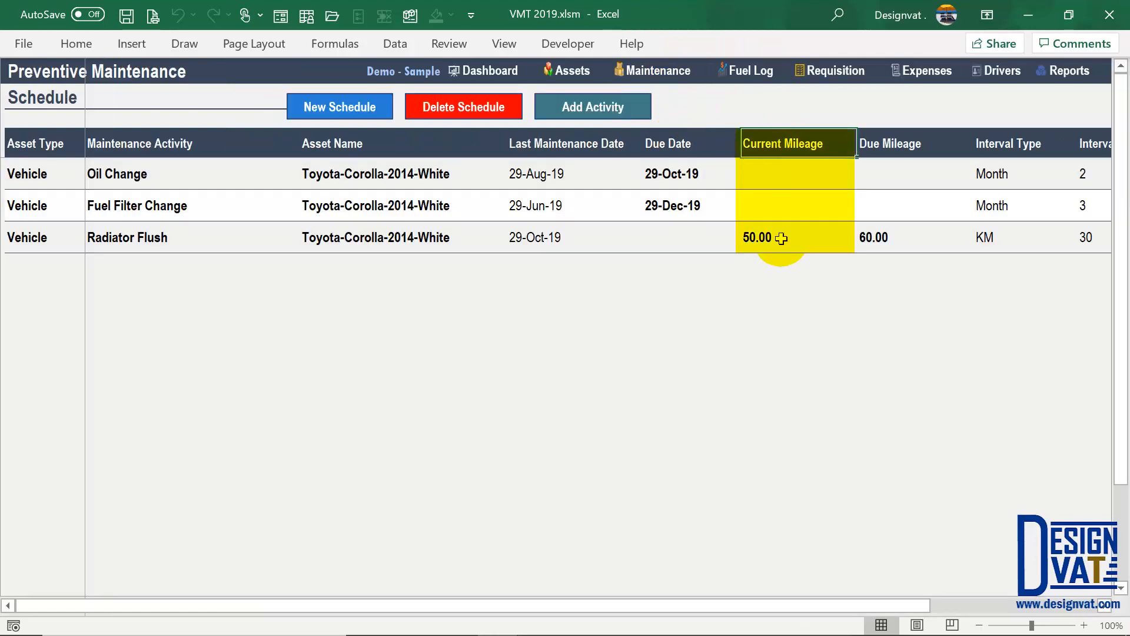
click(782, 237)
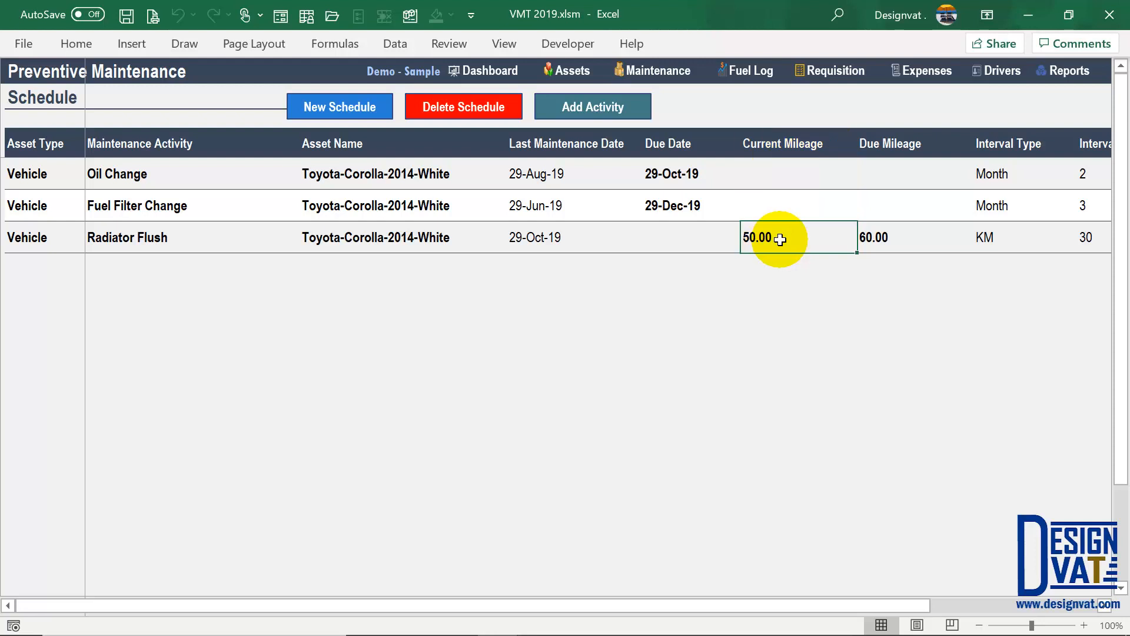
click(1078, 239)
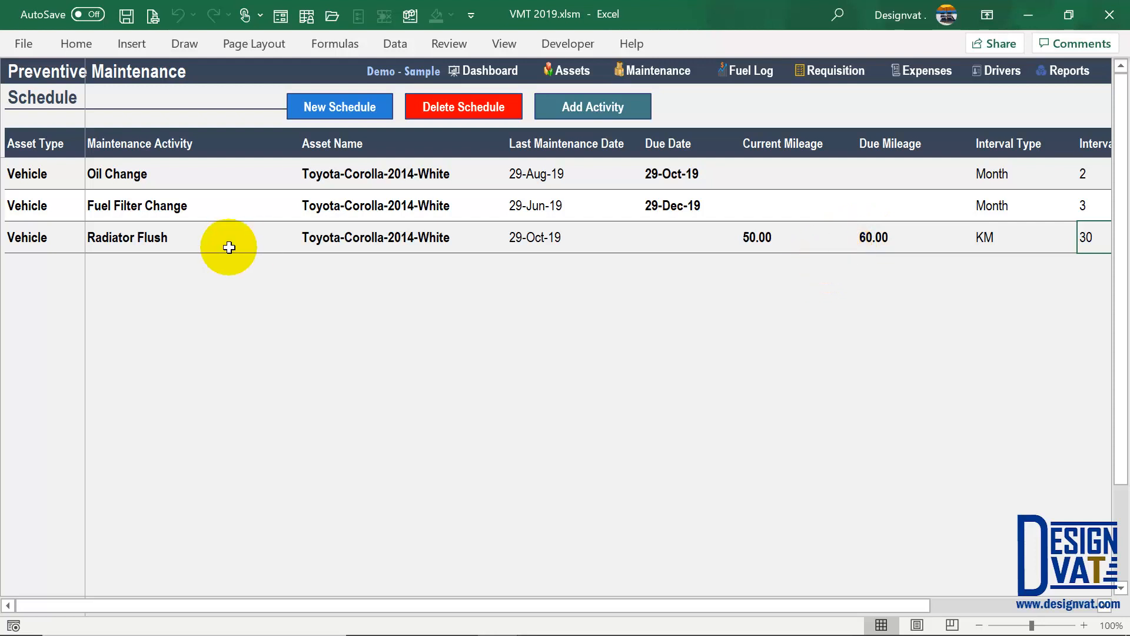
click(205, 240)
click(881, 238)
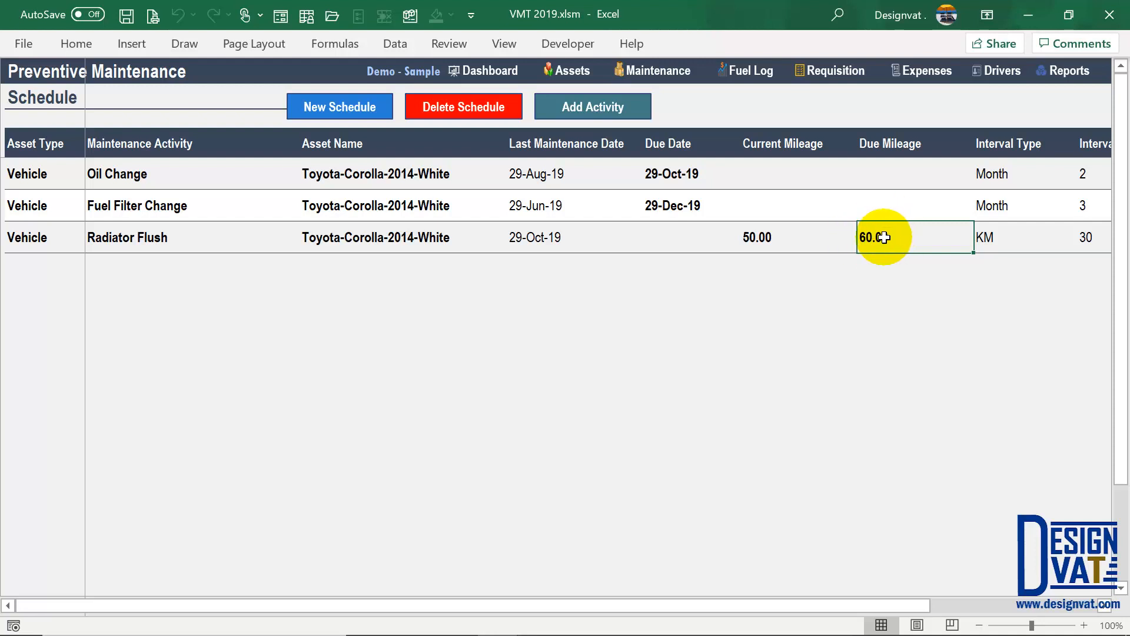
click(780, 243)
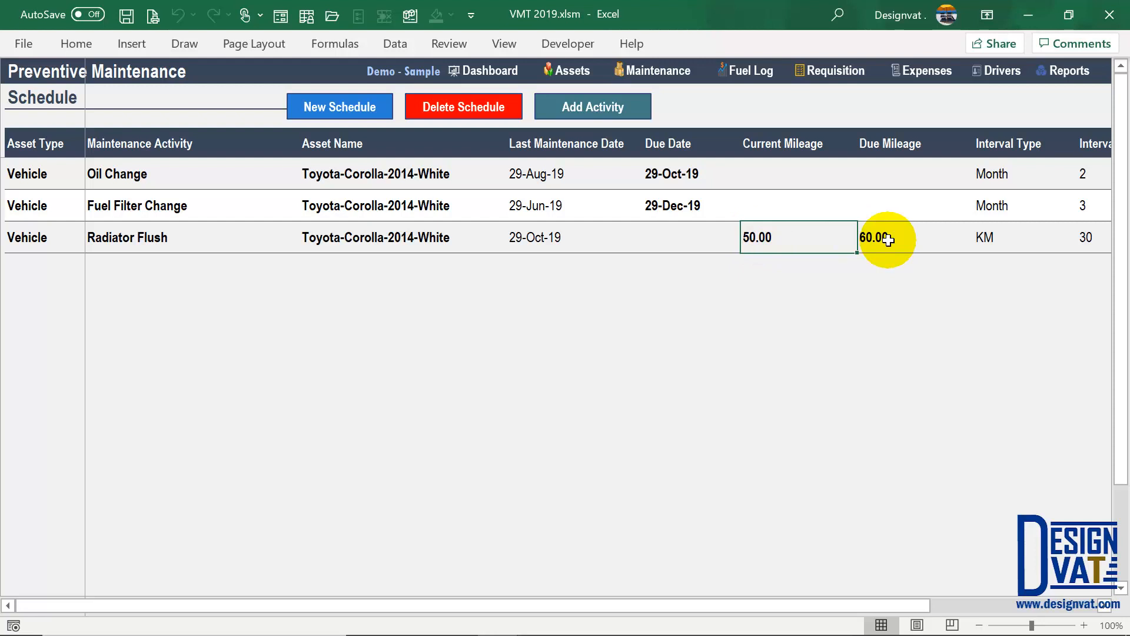
drag(888, 239, 771, 238)
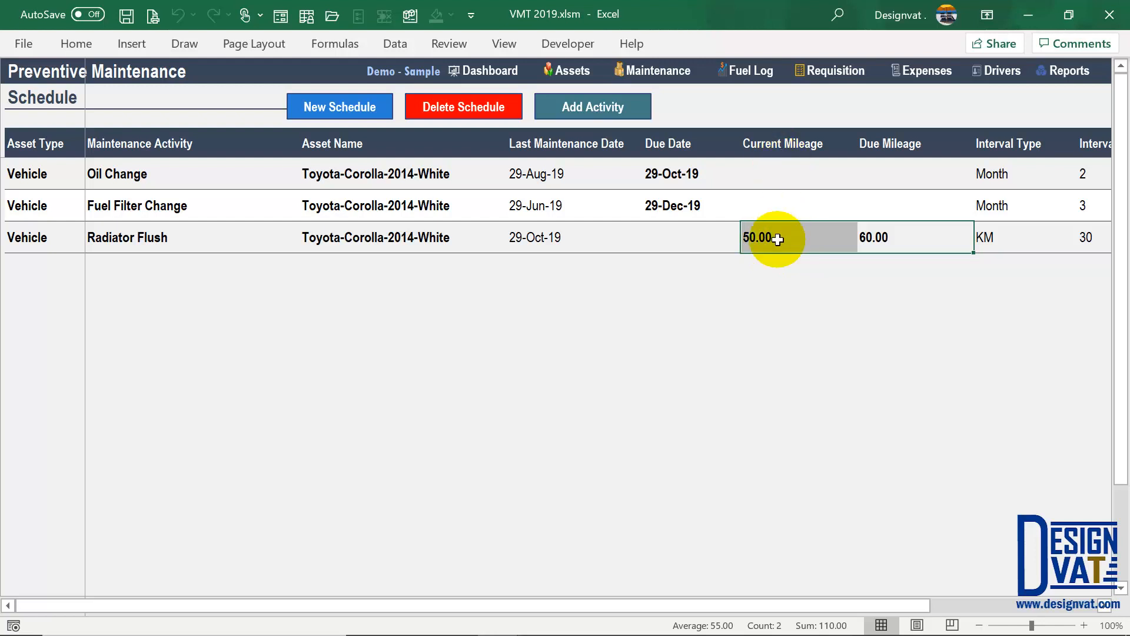
click(764, 239)
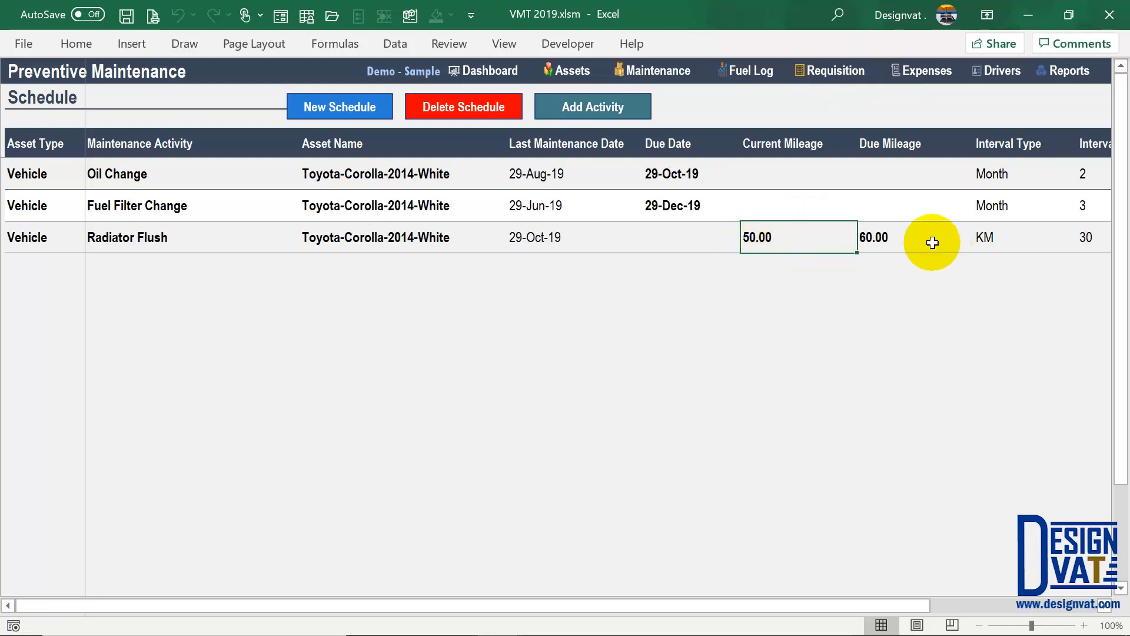
click(898, 239)
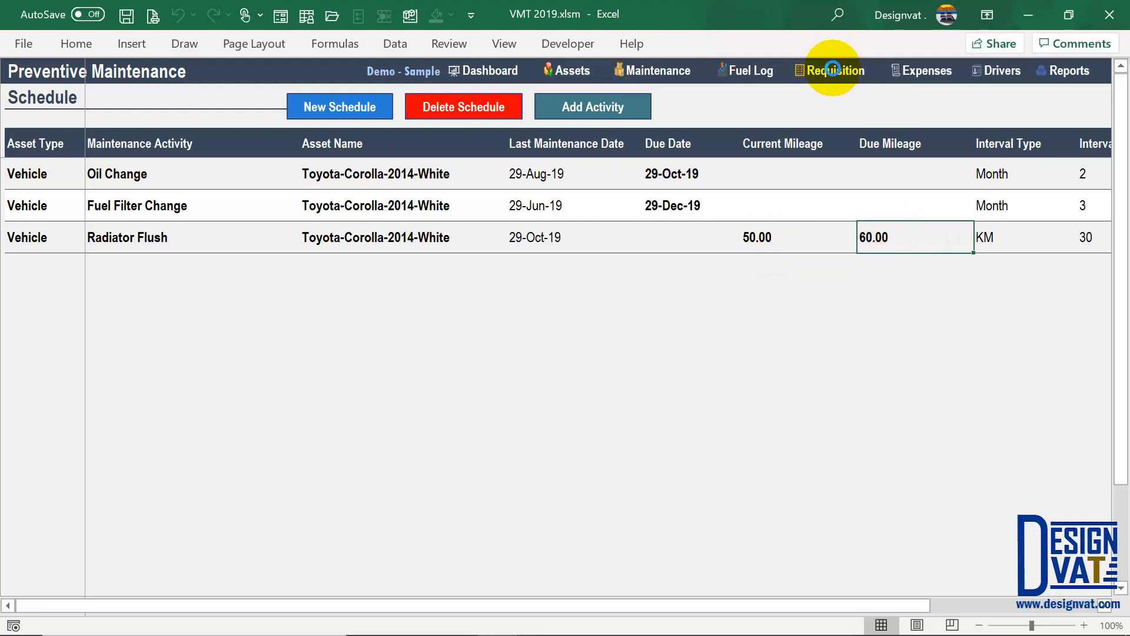
click(834, 74)
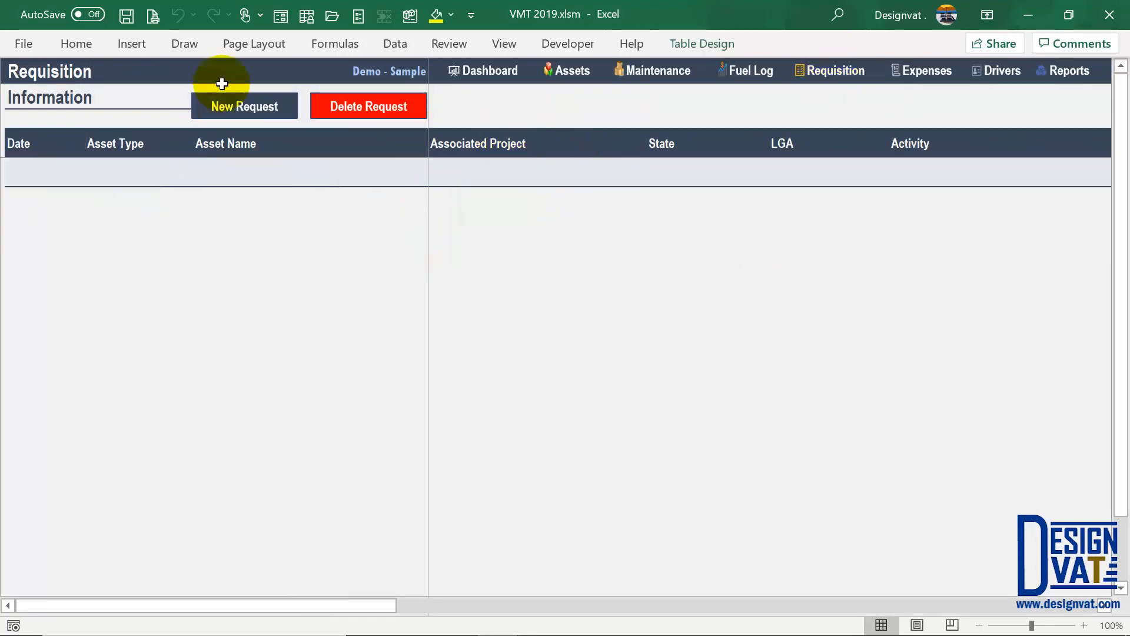
- Start a new requisition in month 8 for the Toyota-Corolla-2014-White vehicle for 2 days
click(232, 101)
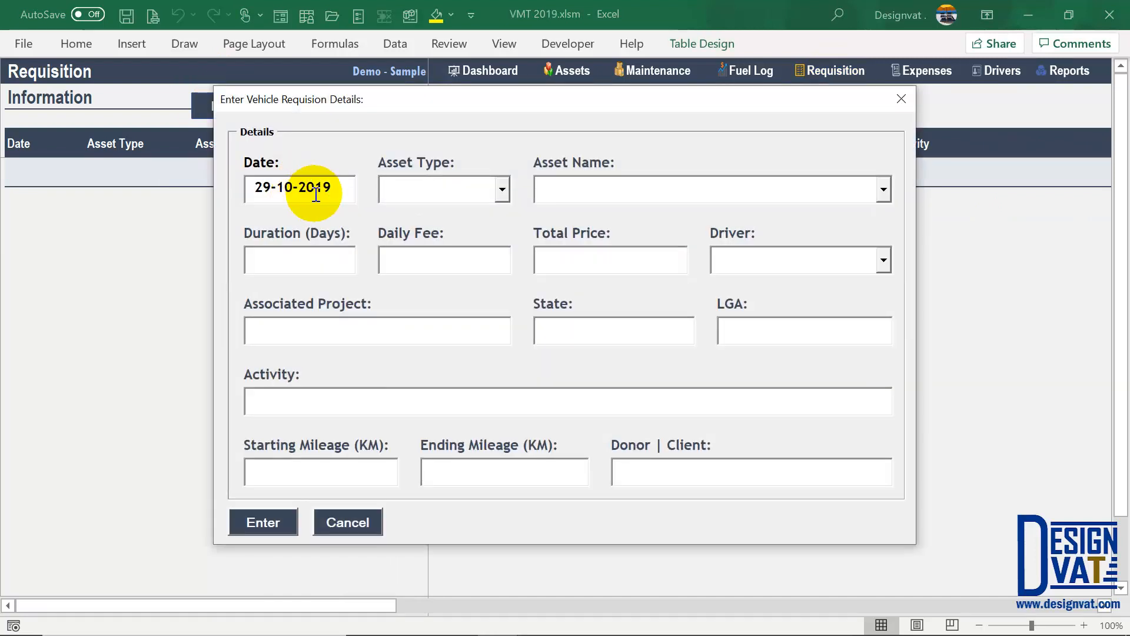
double_click(283, 189)
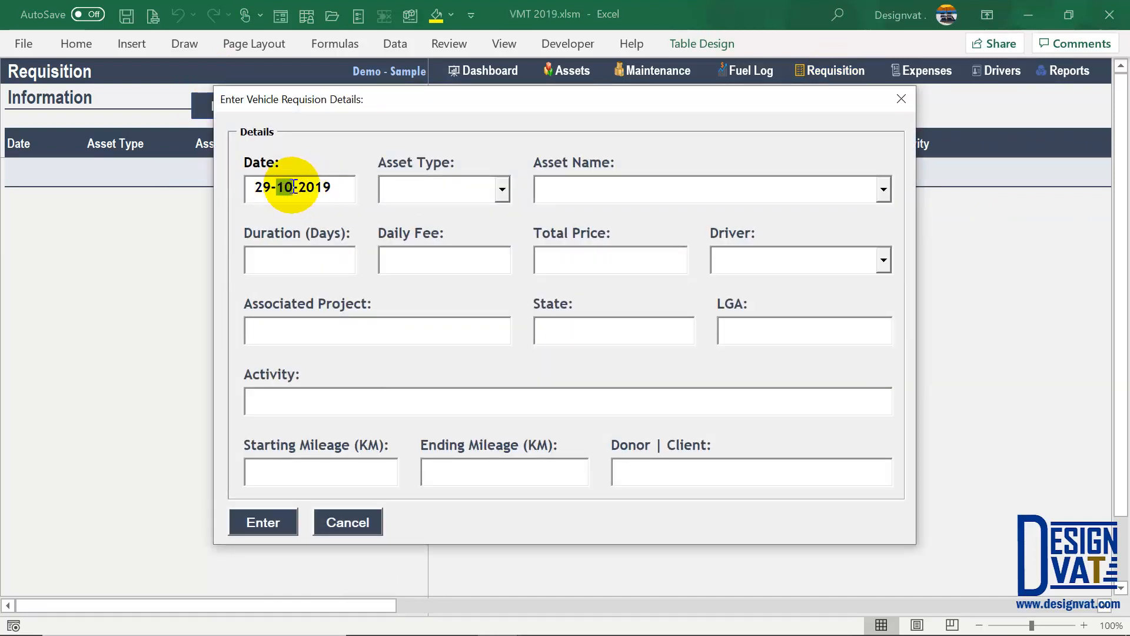
text(8)
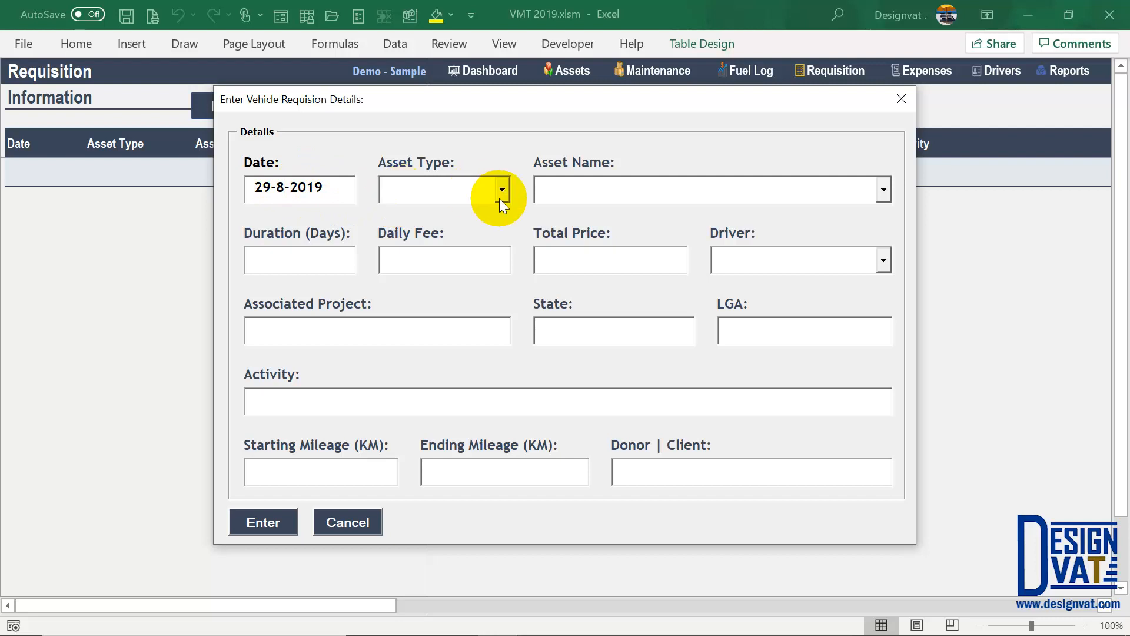
click(474, 206)
click(550, 197)
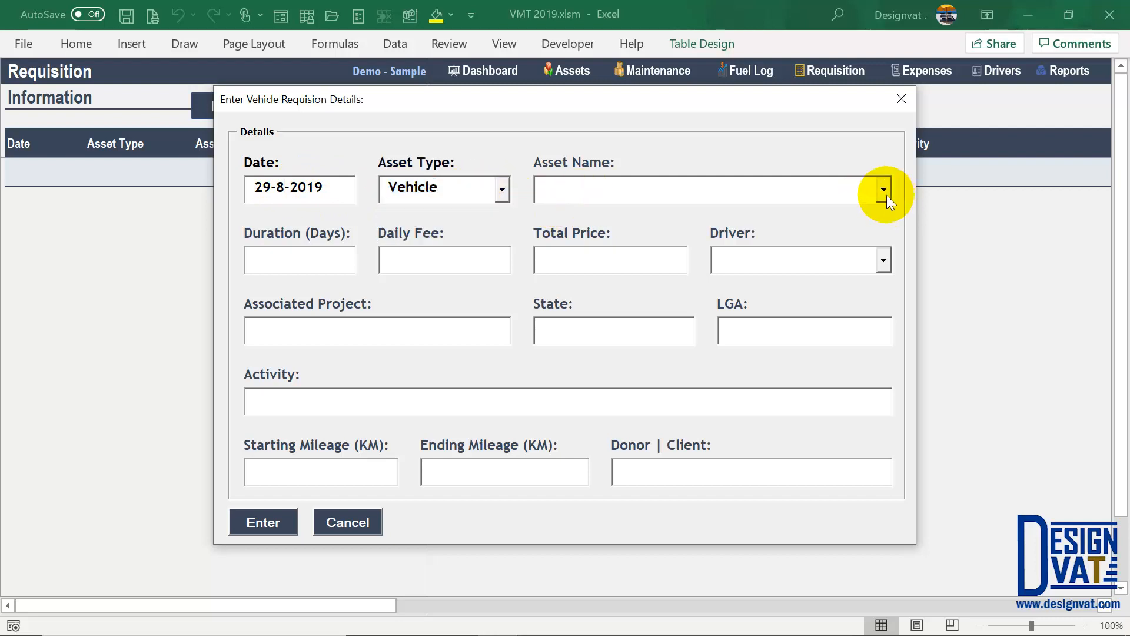
click(885, 191)
click(837, 213)
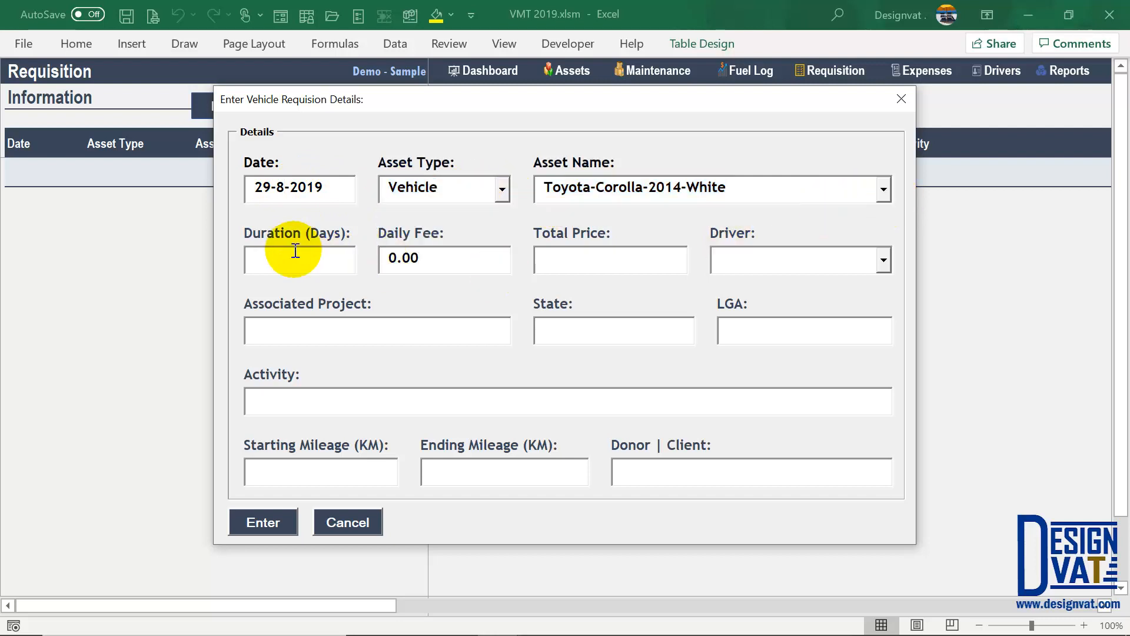
text(2)
key(Tab)
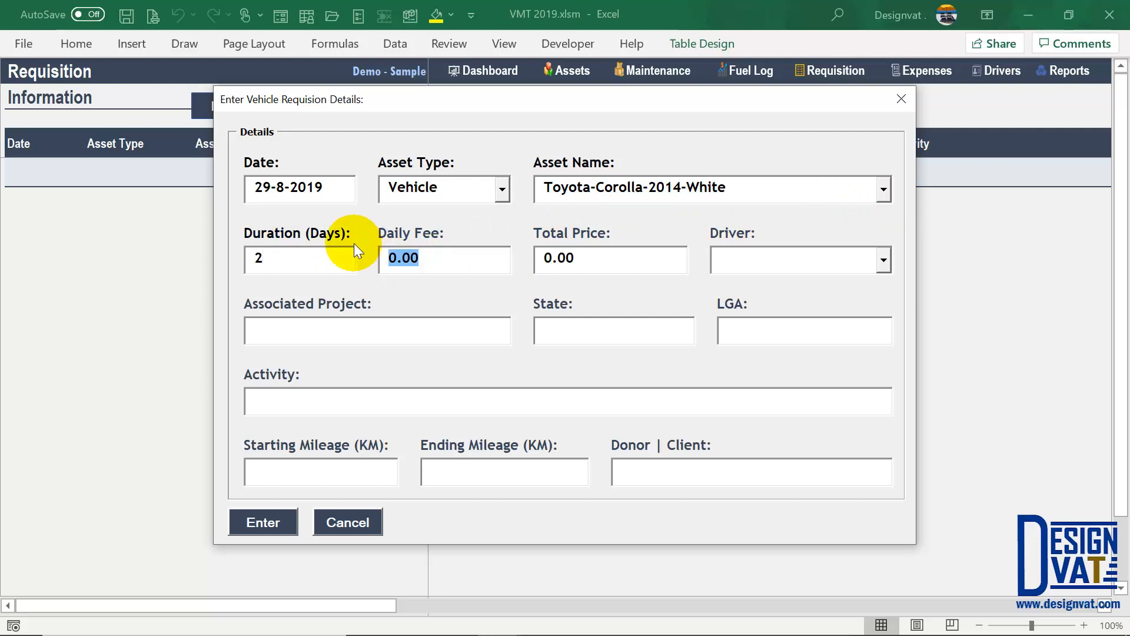
key(Tab)
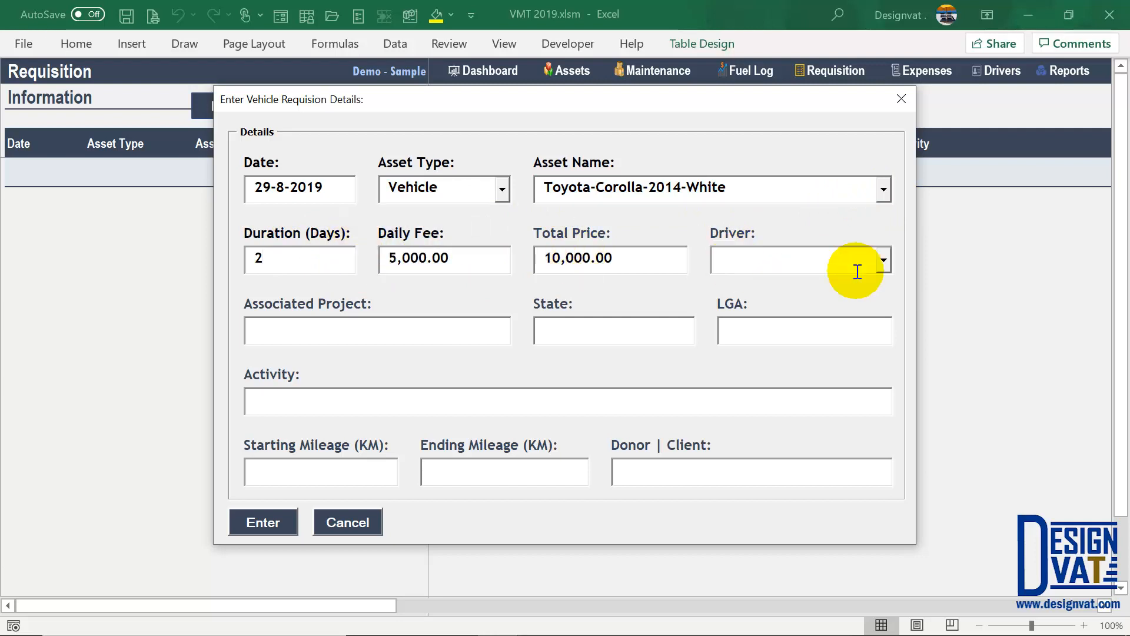
- Enter starting mileage 50 and ending mileage 65 on the requisition
click(884, 261)
click(798, 262)
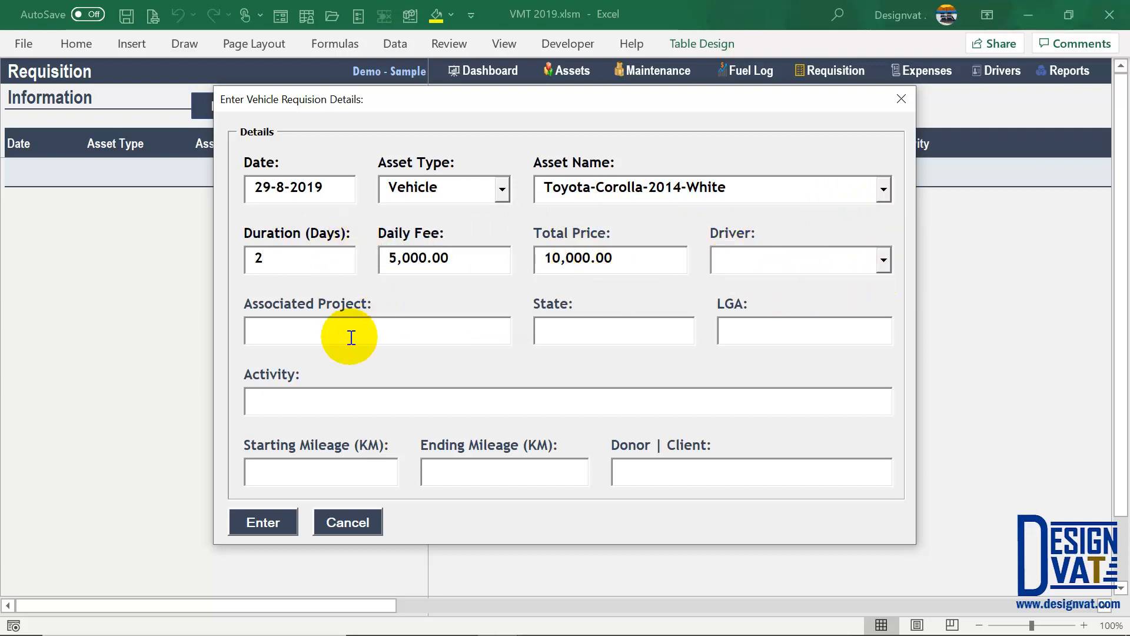
click(366, 337)
click(295, 466)
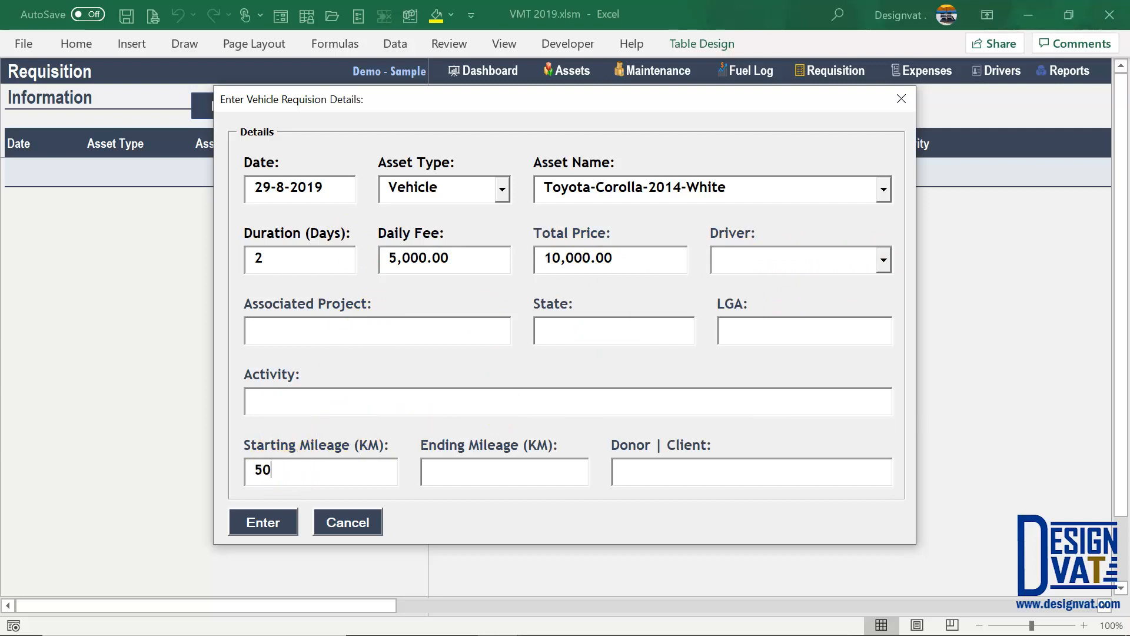
text(50)
drag(247, 471, 378, 474)
click(469, 473)
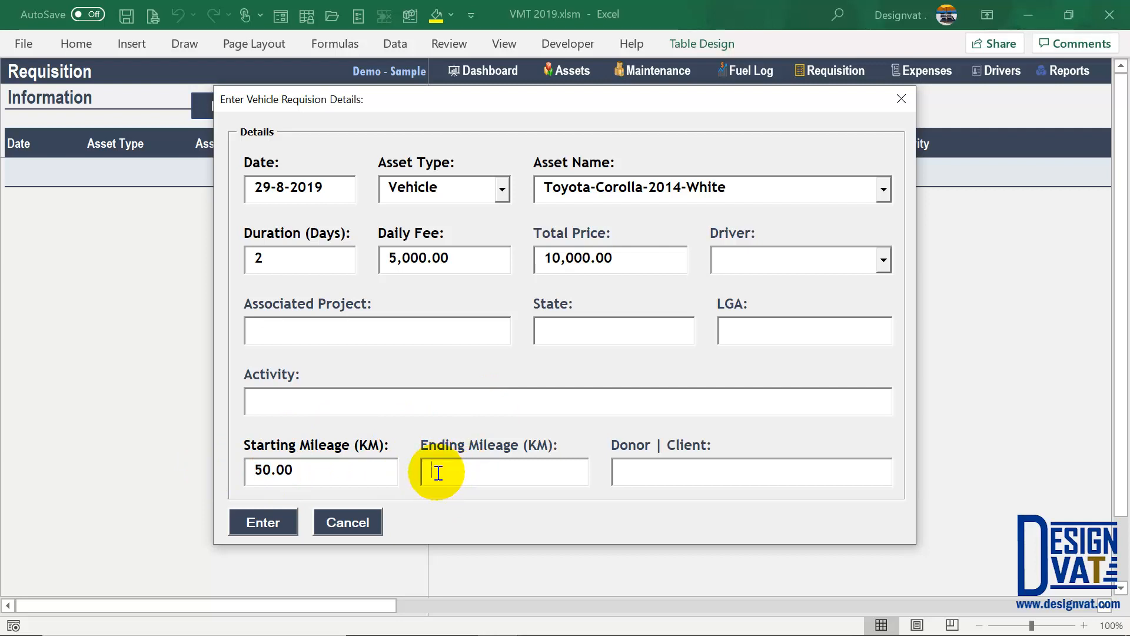
text(65)
key(Tab)
drag(480, 469, 323, 466)
drag(248, 471, 373, 447)
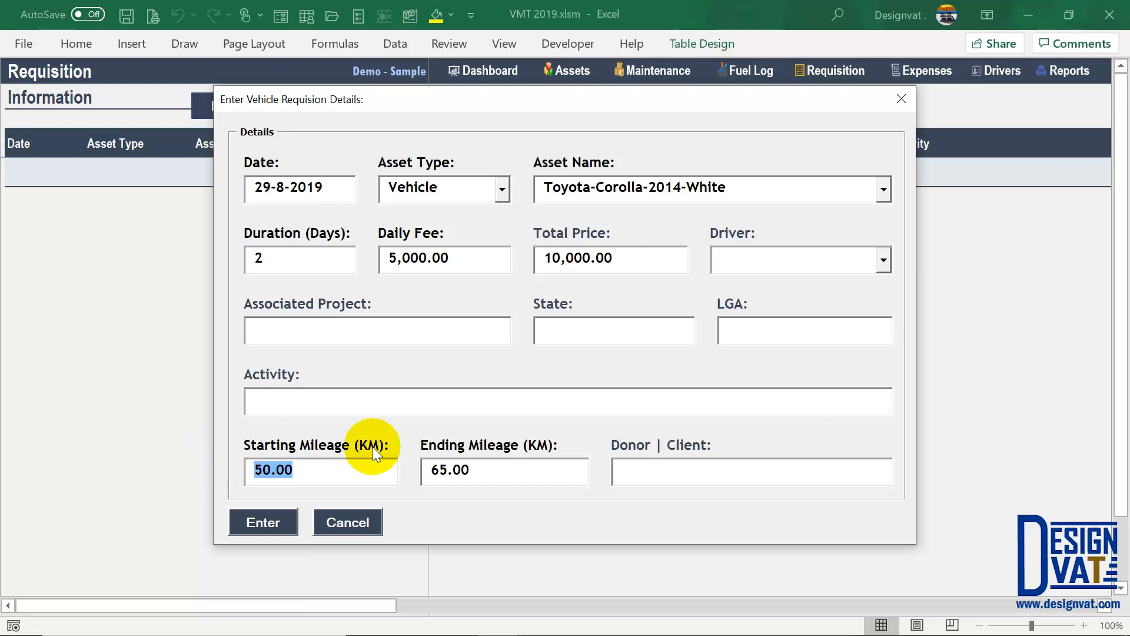
- Add the new driver's name and Project 1, then submit the requisition
click(277, 523)
click(750, 258)
click(817, 259)
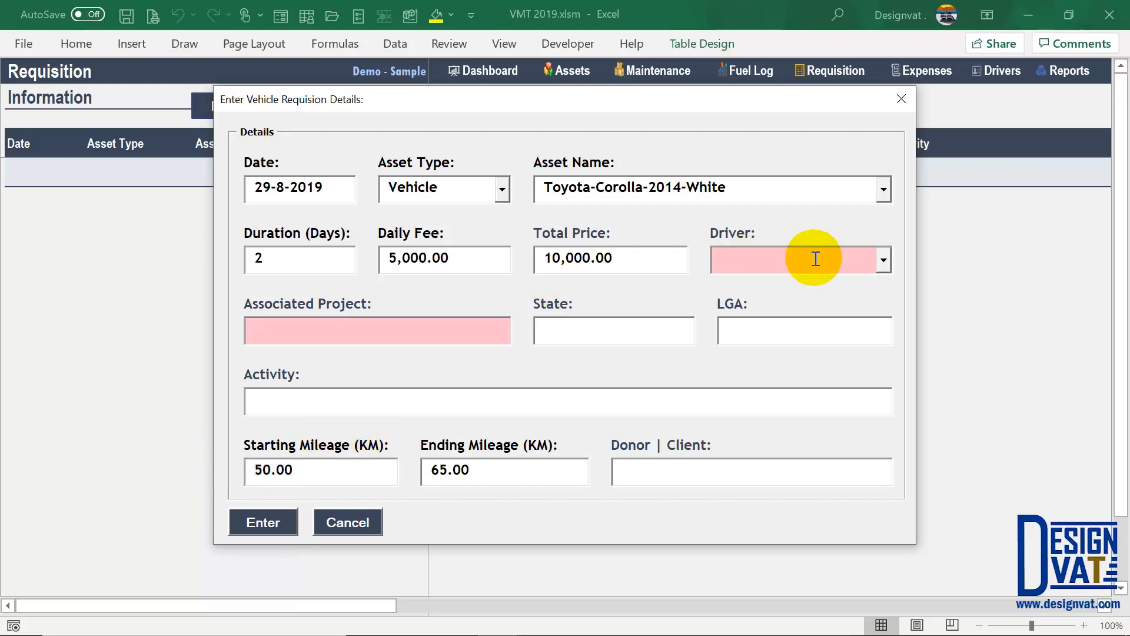
text(Rose Mary)
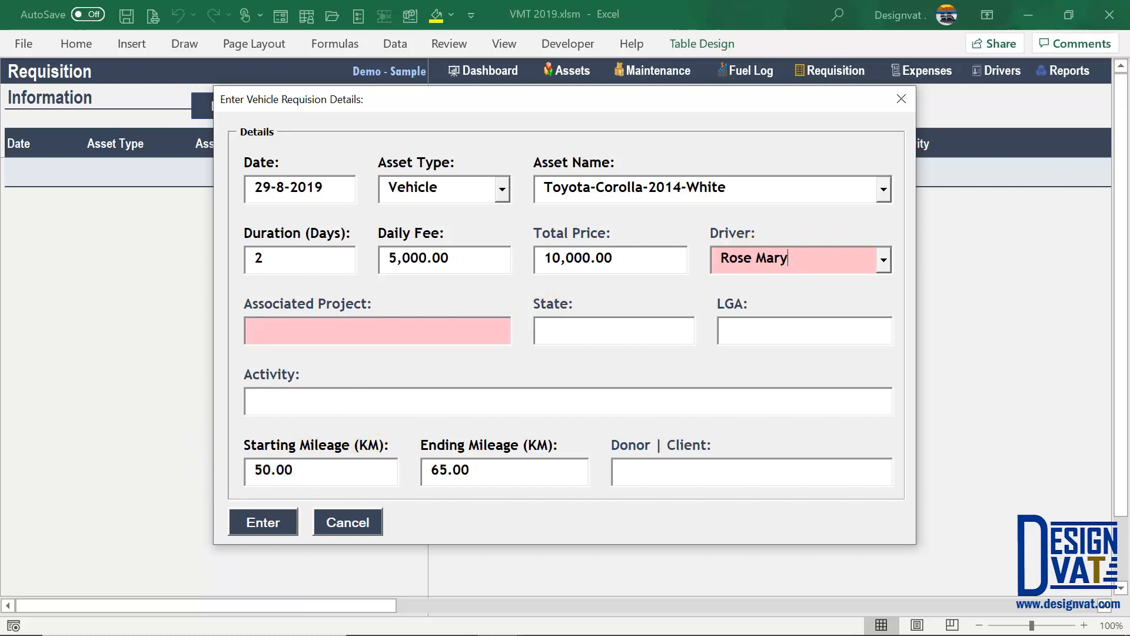
click(452, 327)
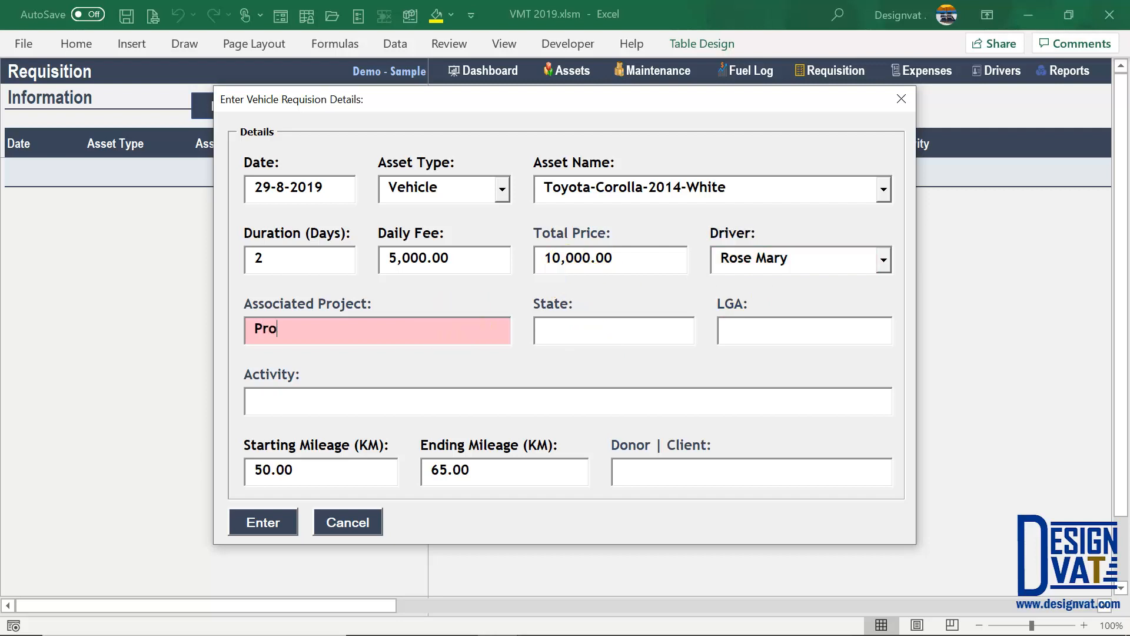
click(276, 520)
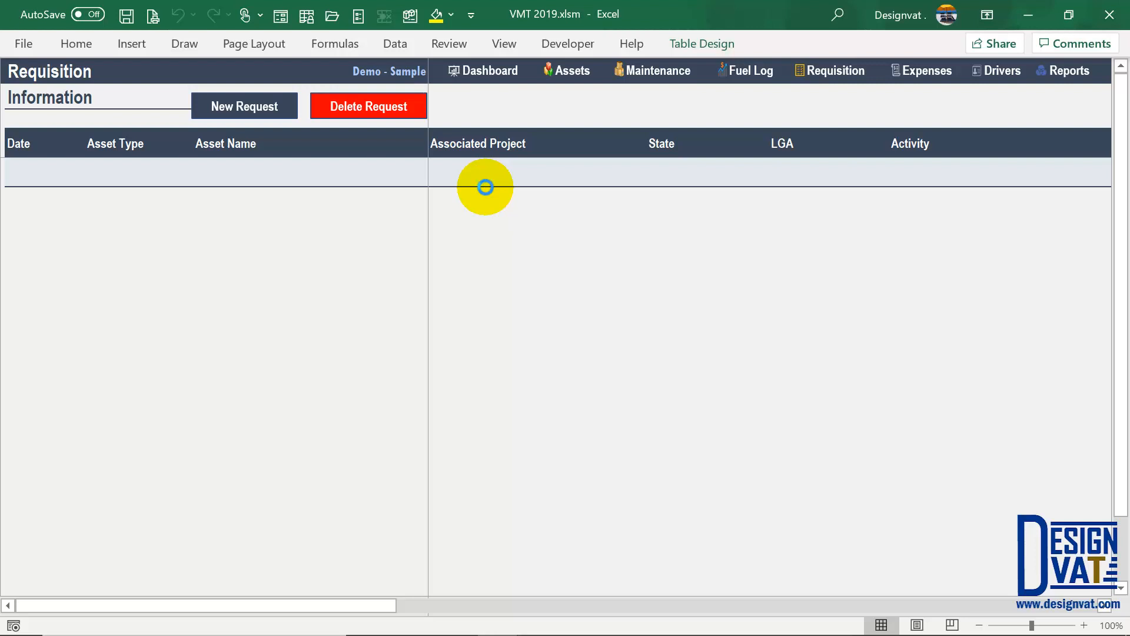
- Confirm the Requisition Added message and check the new row's odometer values and 15.00 km total mileage
click(589, 380)
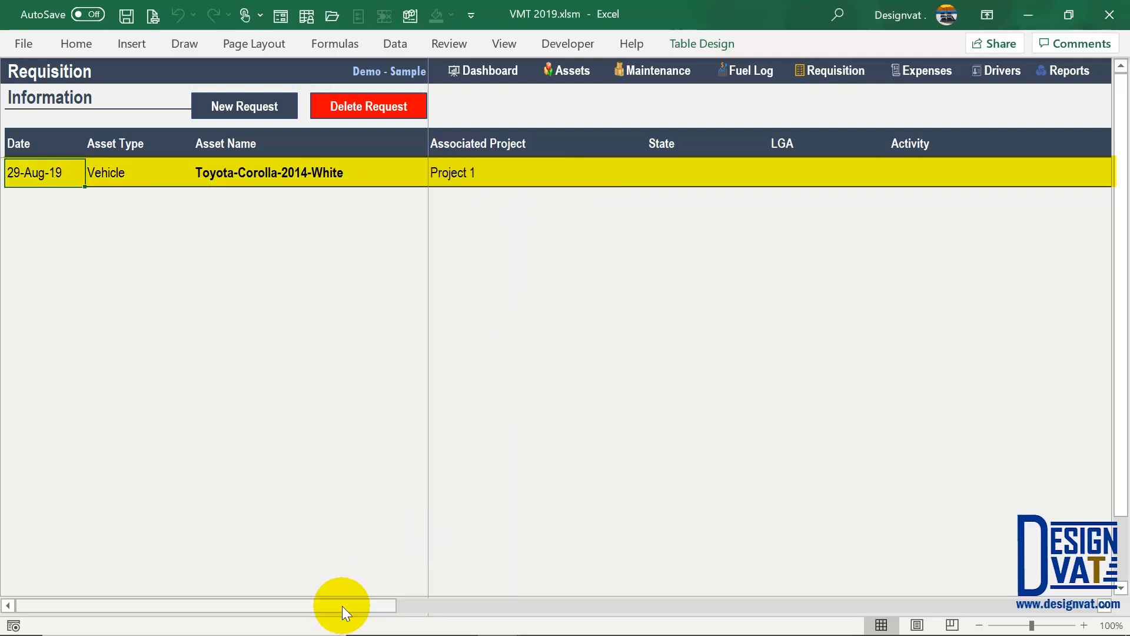
drag(342, 612, 765, 435)
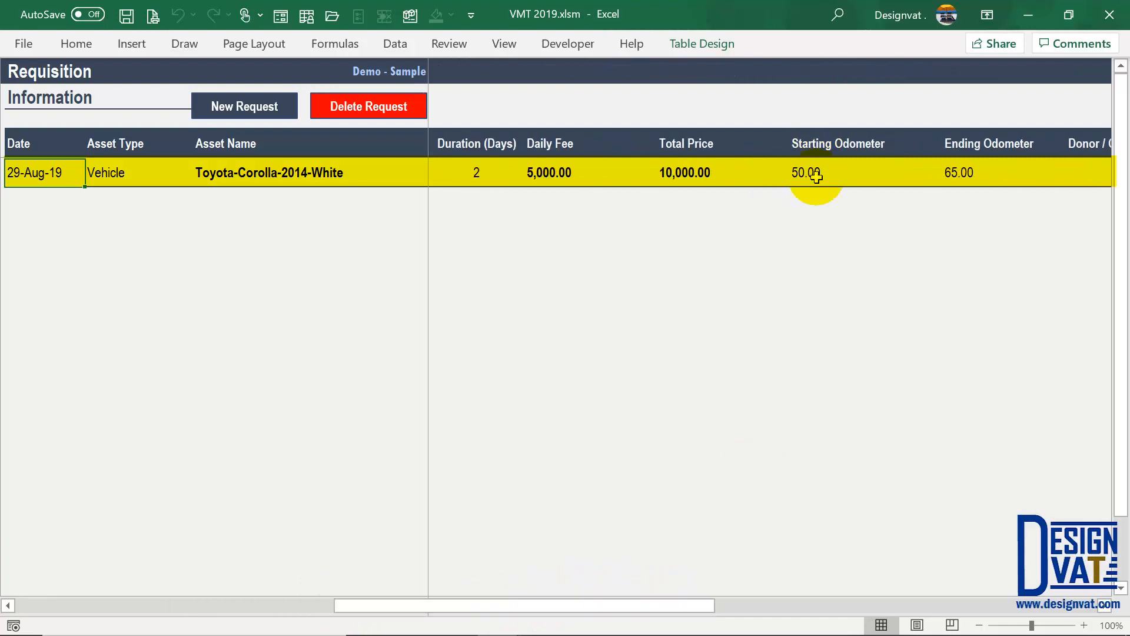
click(816, 175)
key(Right)
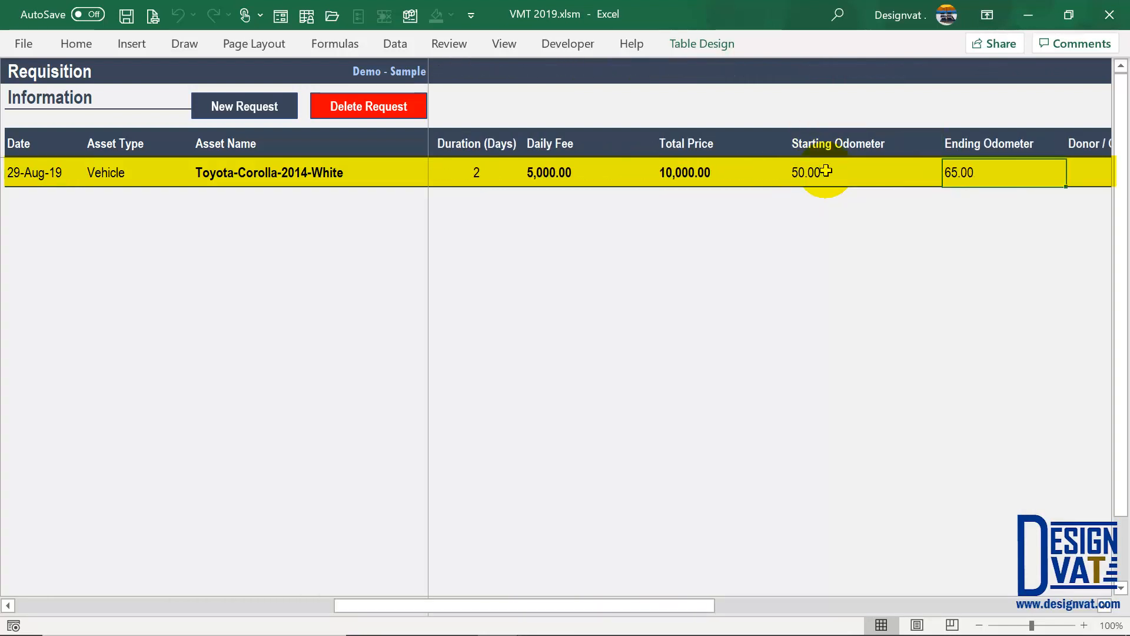
scroll(827, 170, right, 4)
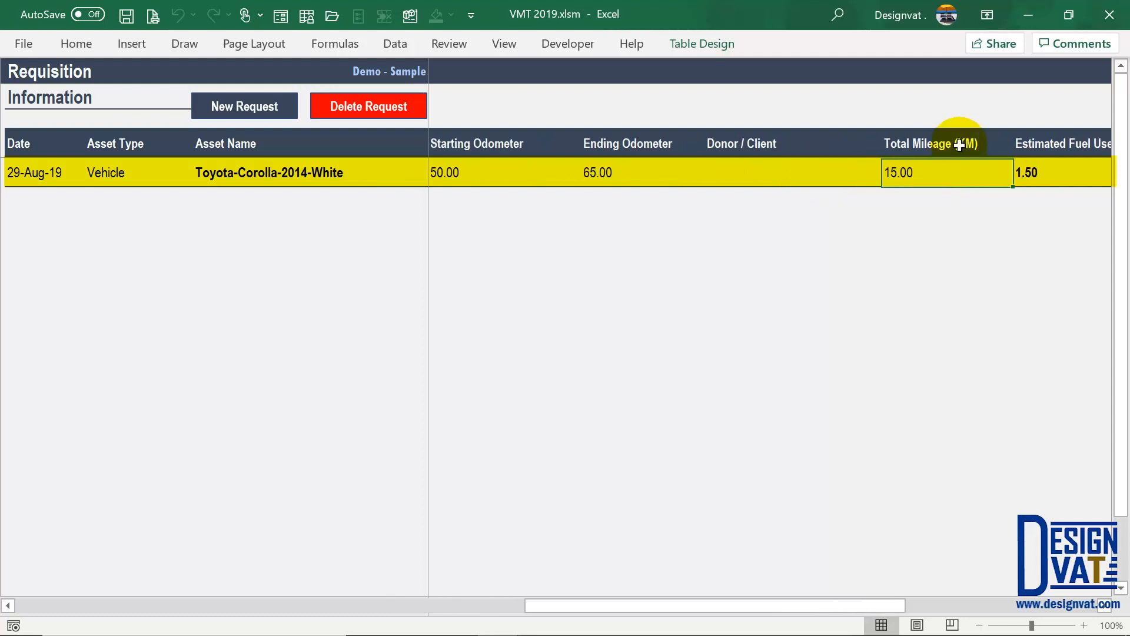
click(957, 144)
drag(956, 173, 957, 170)
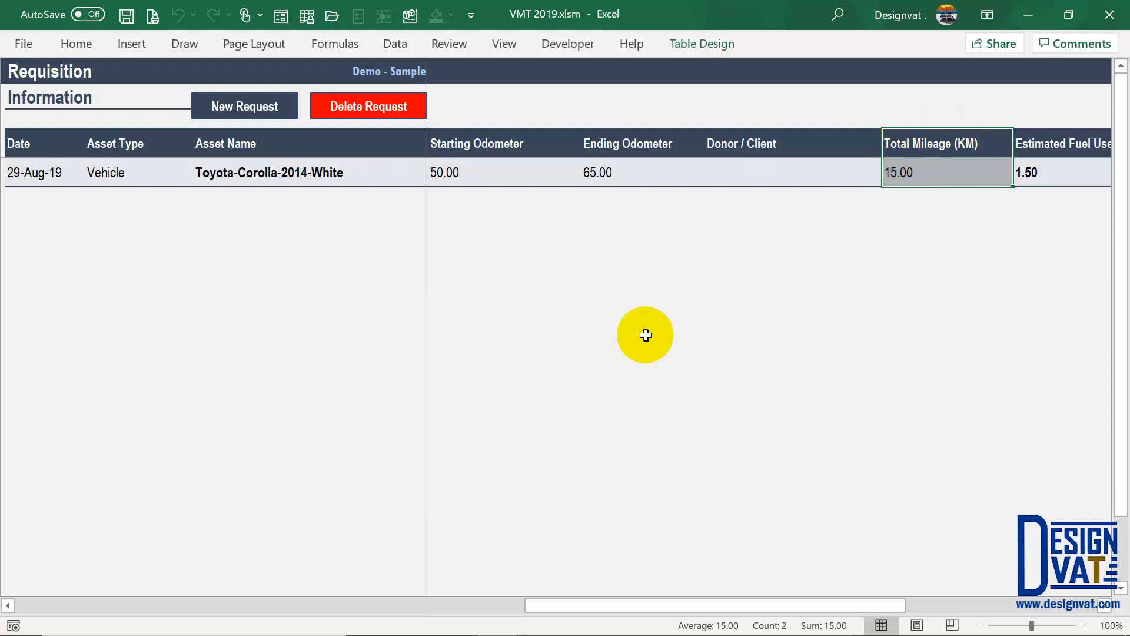
scroll(793, 301, left, 1)
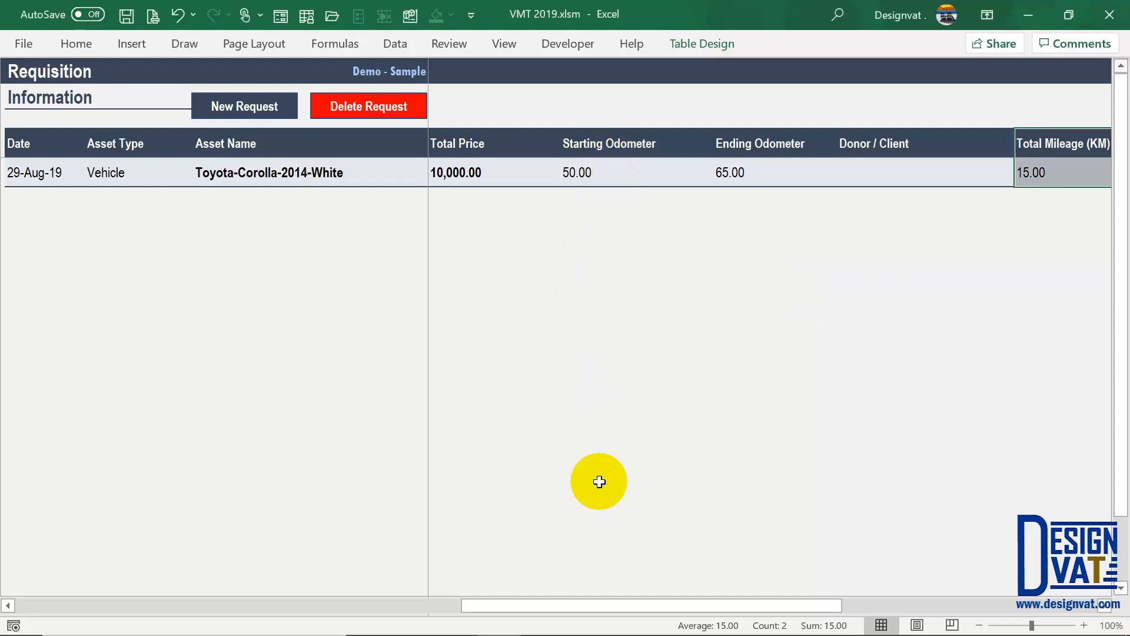
drag(476, 606, 29, 603)
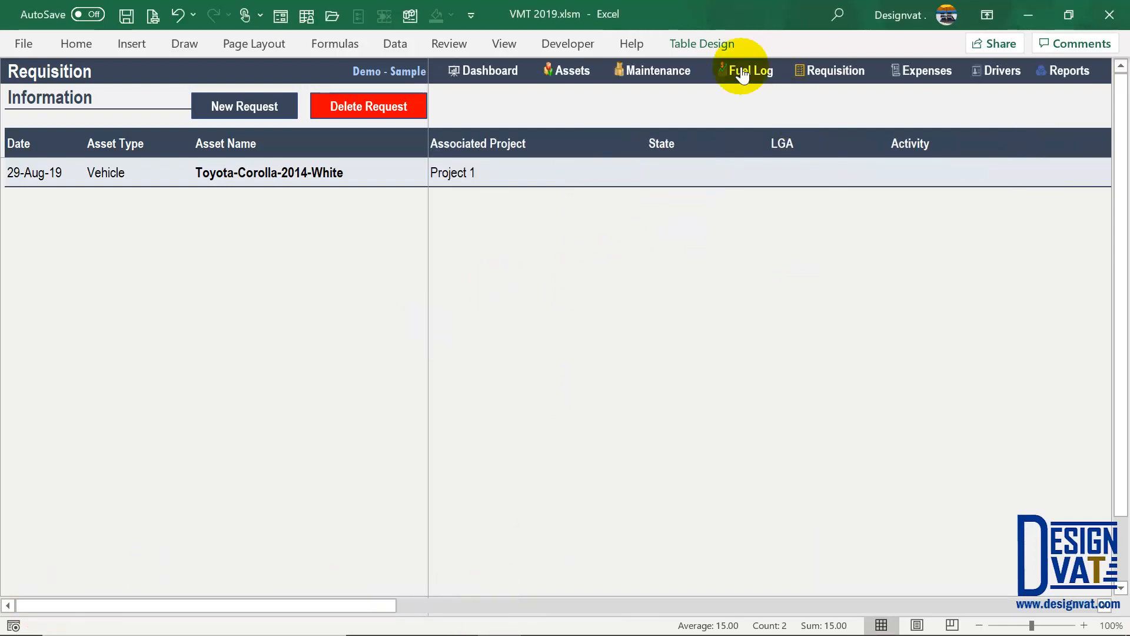
- On the Maintenance sheet, check Radiator Flush's updated 65.00 current and 90.00 due mileage
click(650, 70)
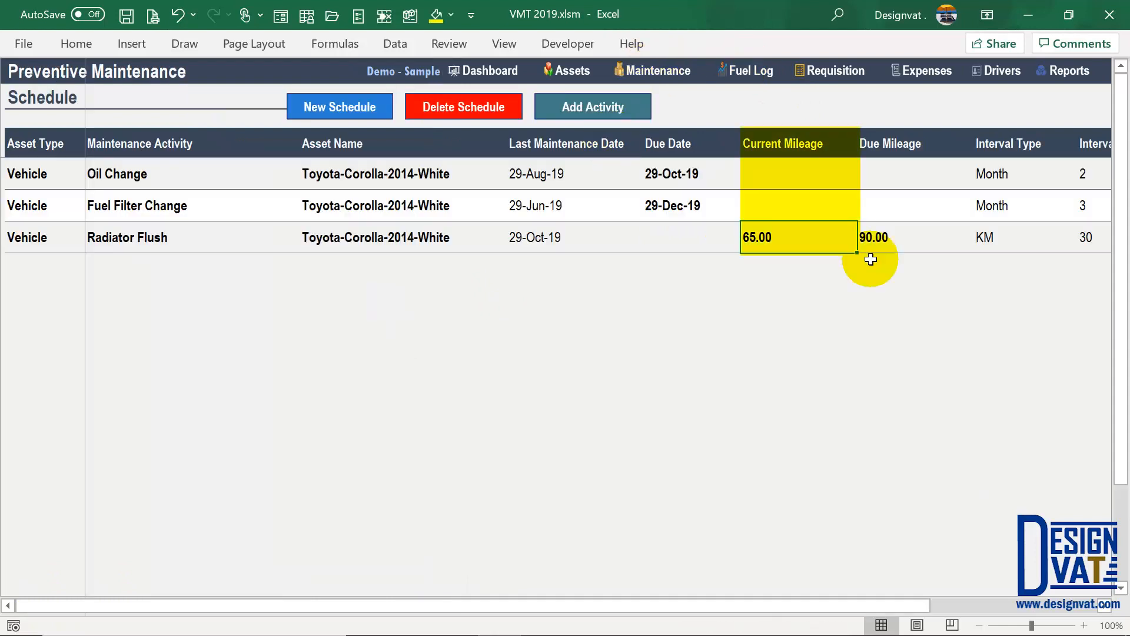
click(781, 154)
drag(774, 192, 757, 238)
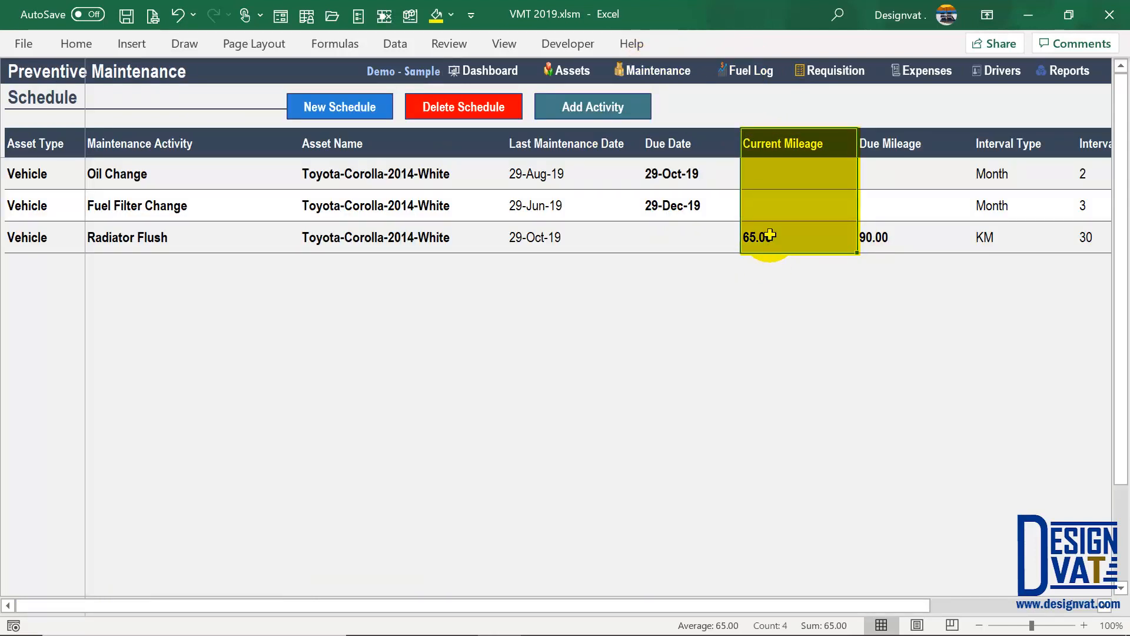
click(767, 234)
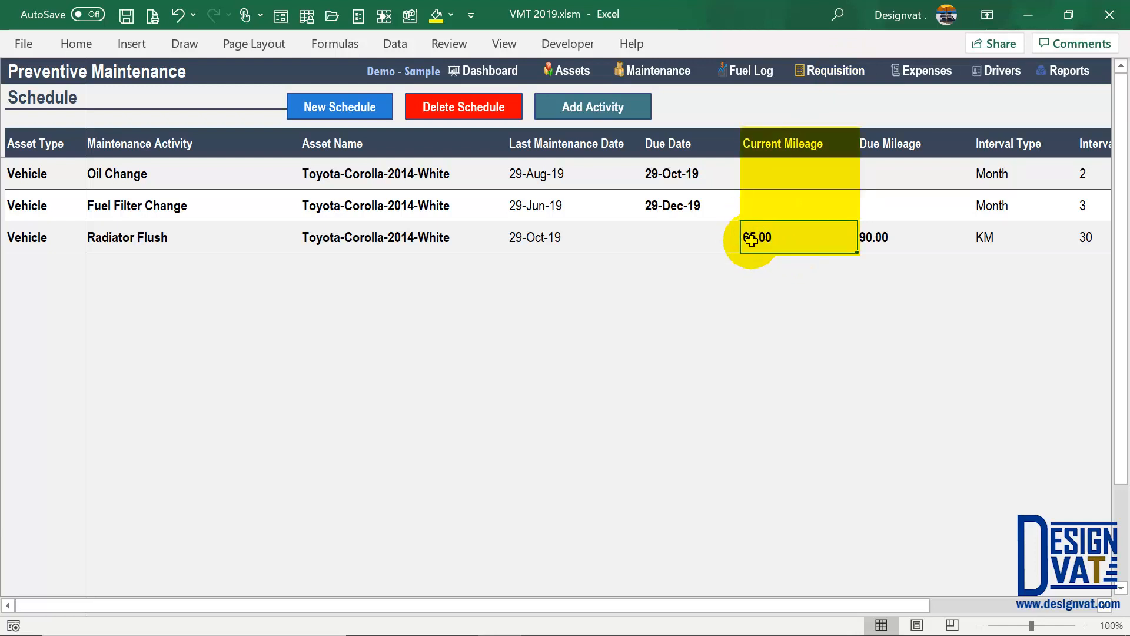
click(891, 152)
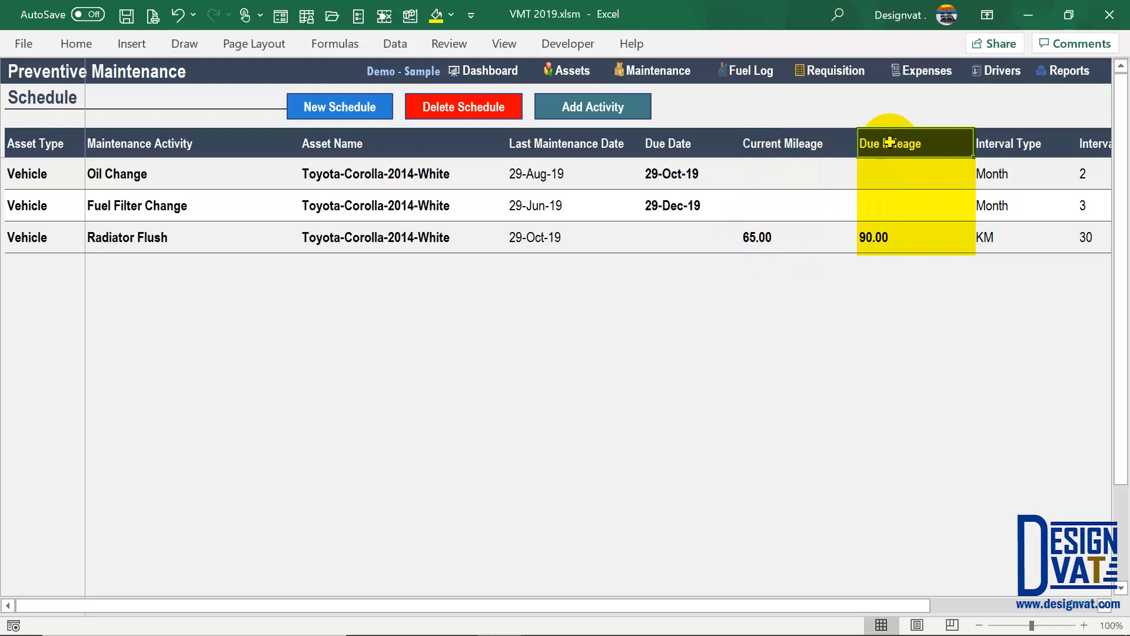
click(869, 231)
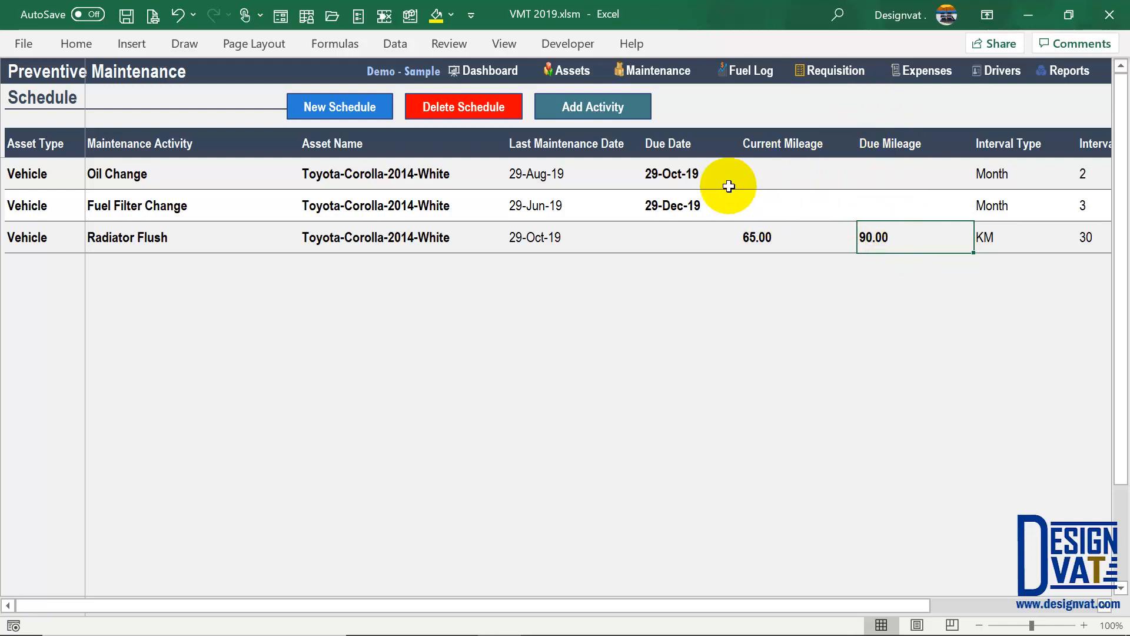
- Review Oil Change's 29-Aug-19 last maintenance and 29-Oct-19 due date, then start a New Schedule
drag(627, 142, 654, 237)
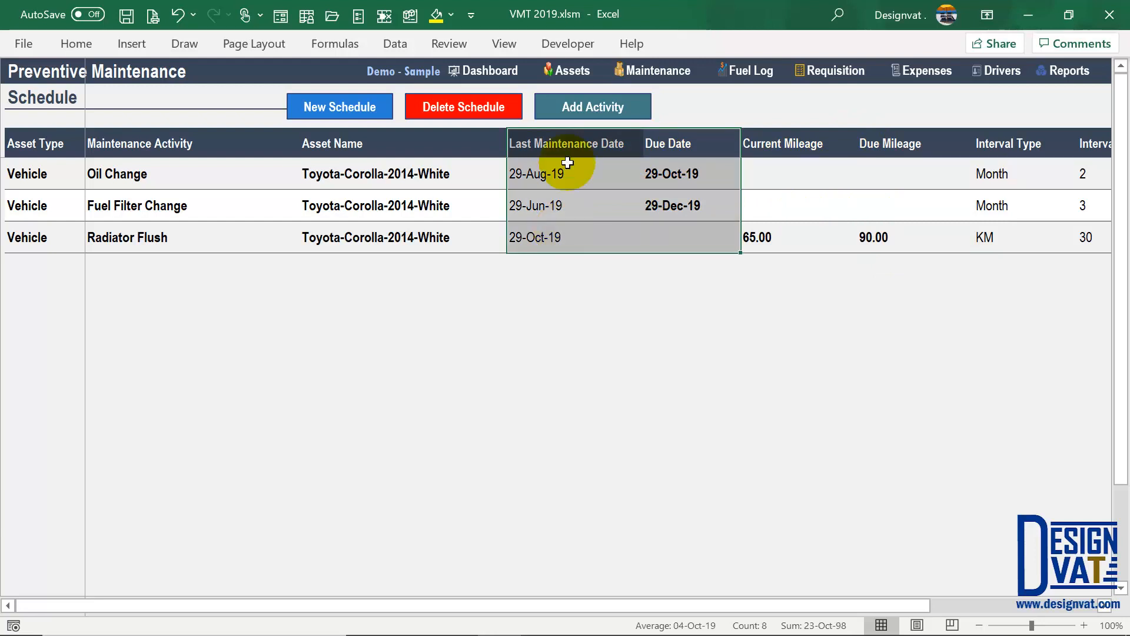
click(527, 139)
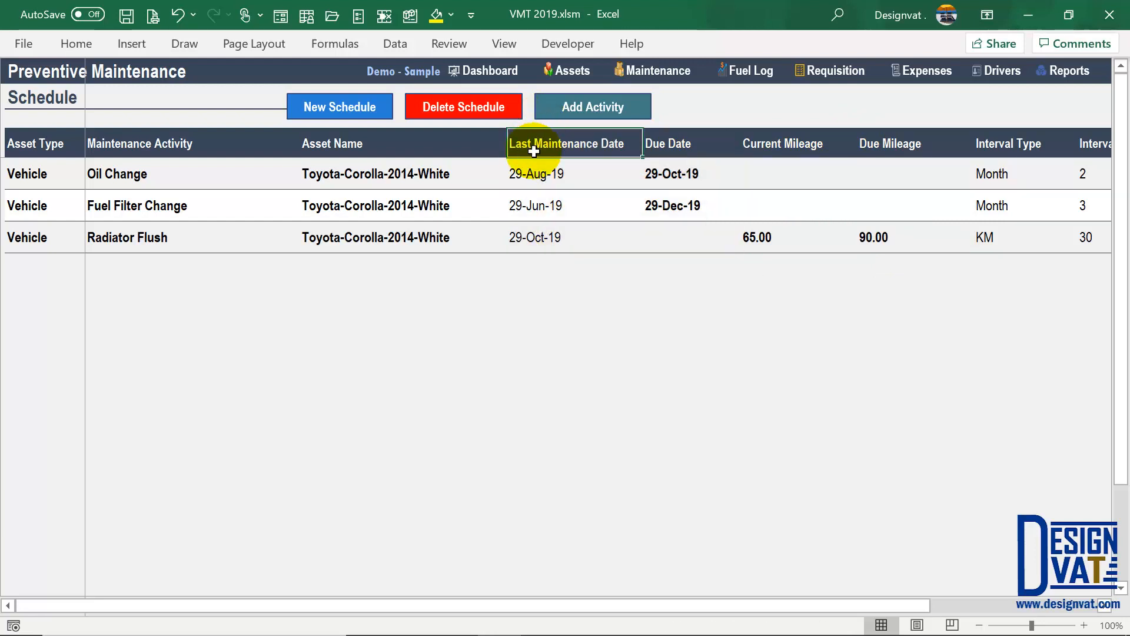
click(1081, 172)
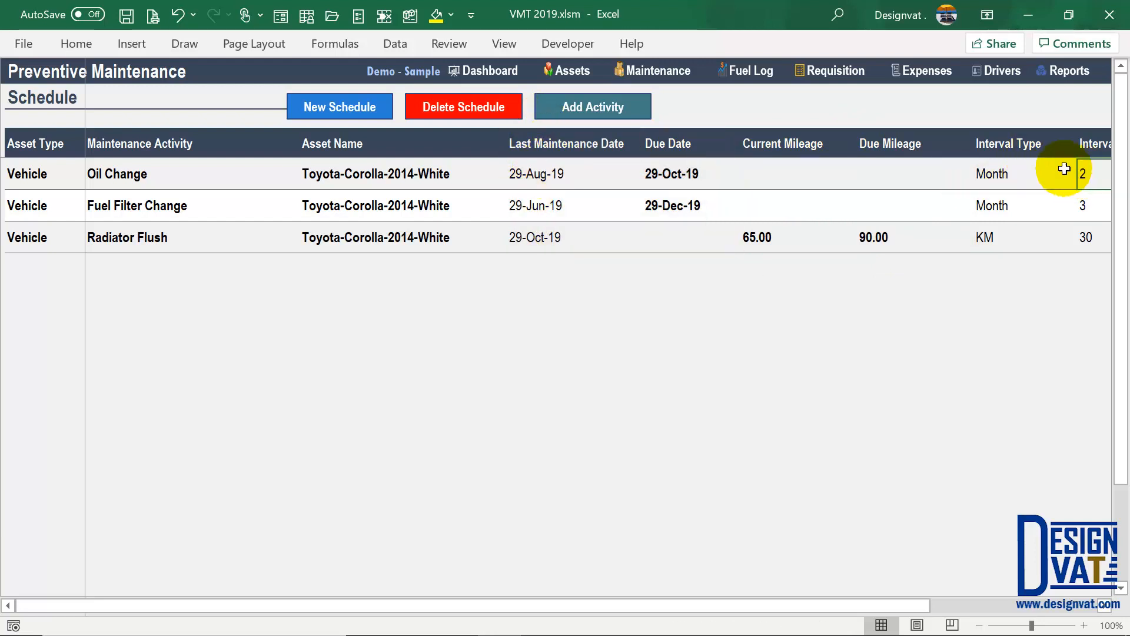
click(546, 177)
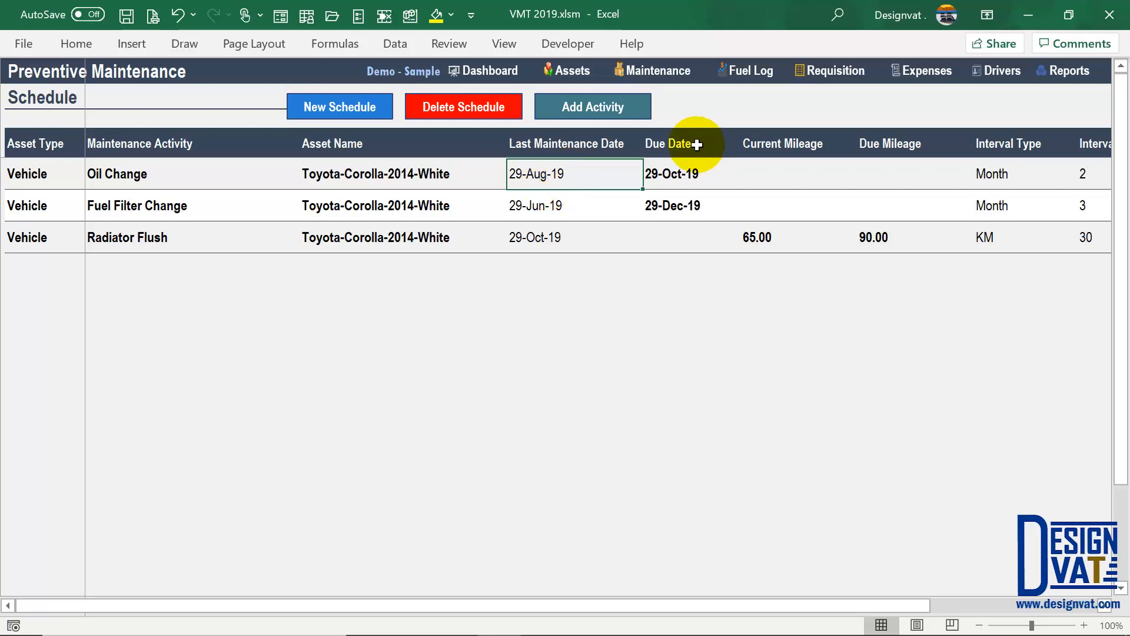
drag(687, 144, 691, 188)
click(361, 106)
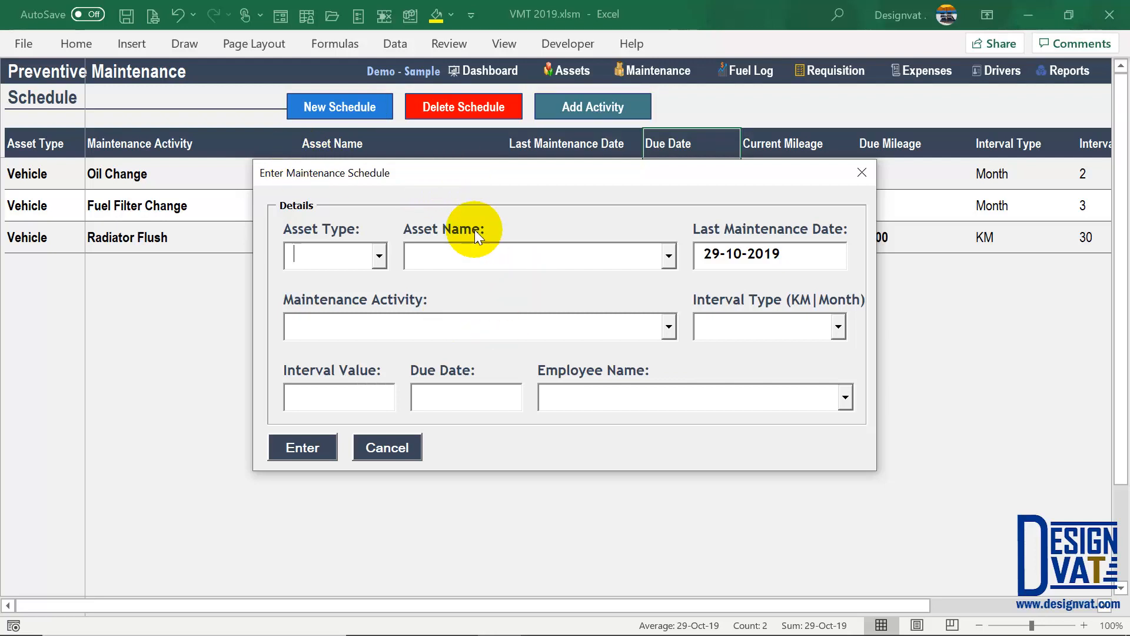
- Cancel the schedule form, recheck Oil Change's 29-Aug-19 and 29-Oct-19 dates, and open the Service | Repair Log
click(387, 447)
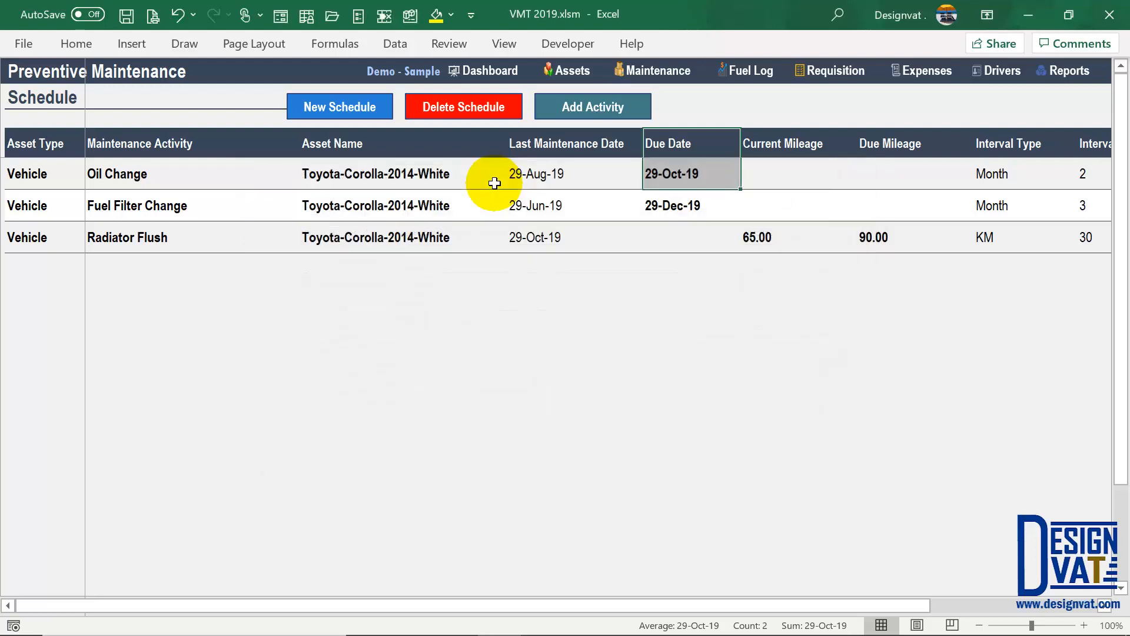
click(609, 115)
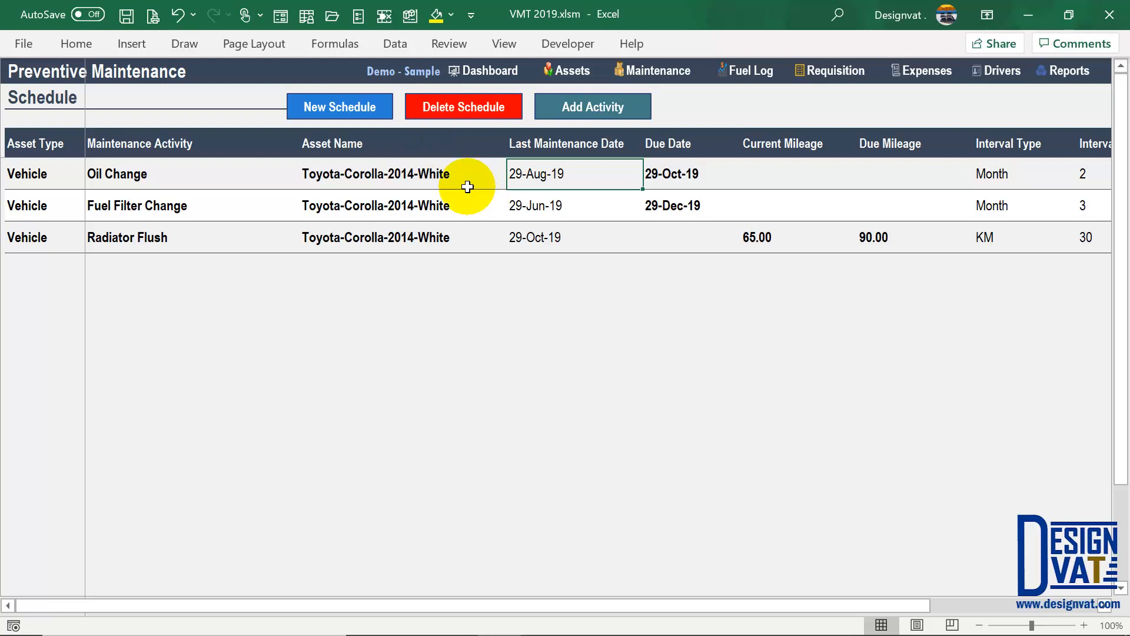
click(666, 177)
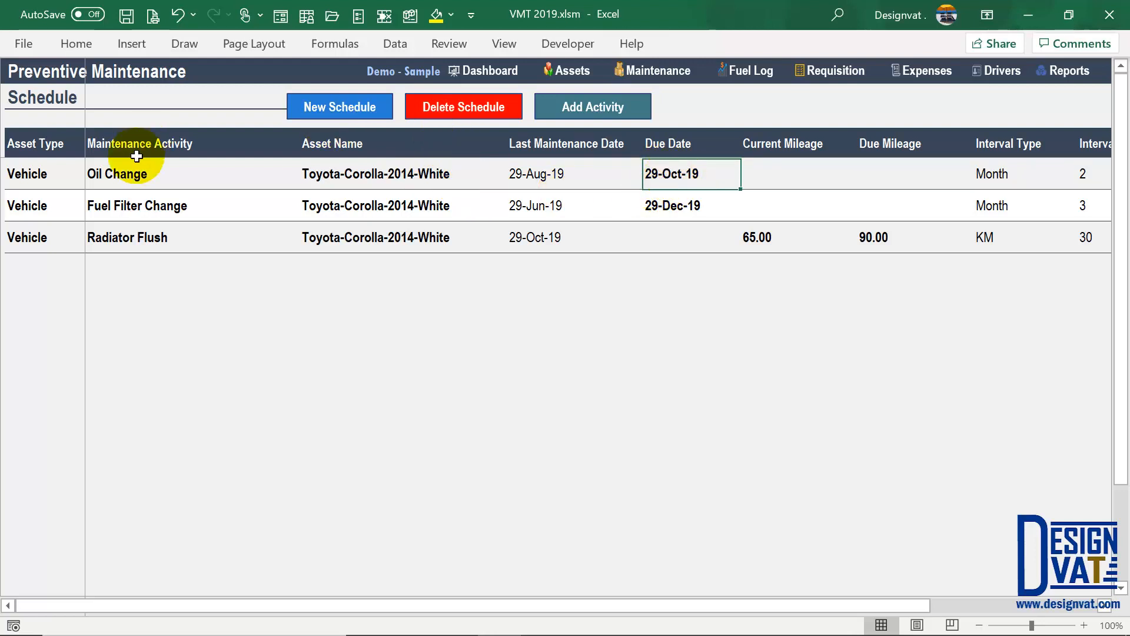
click(127, 175)
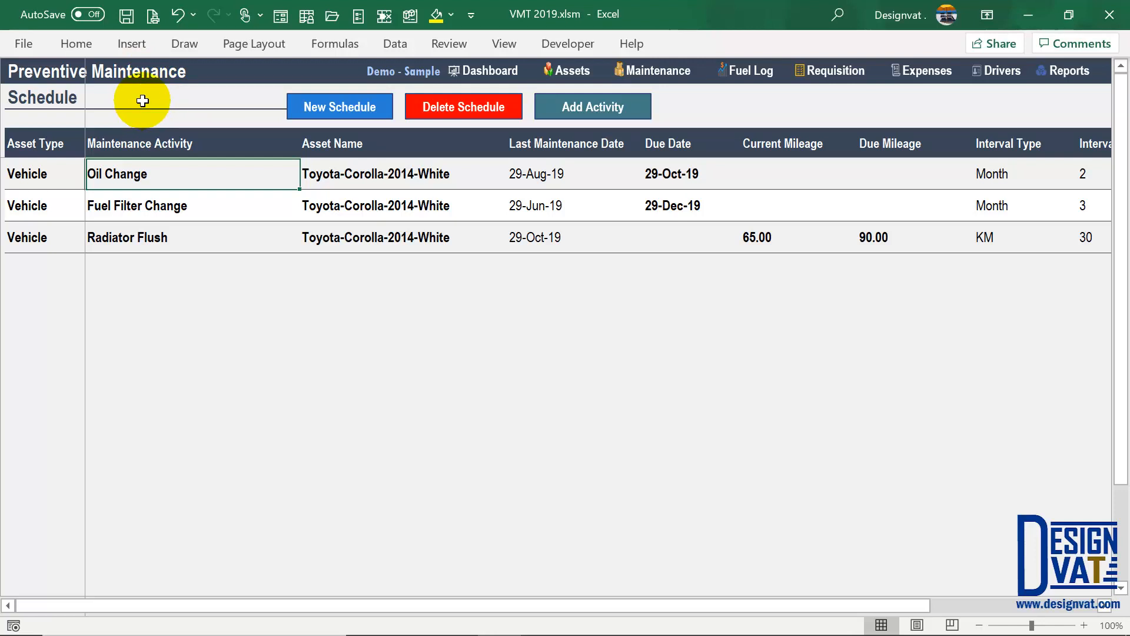
click(576, 112)
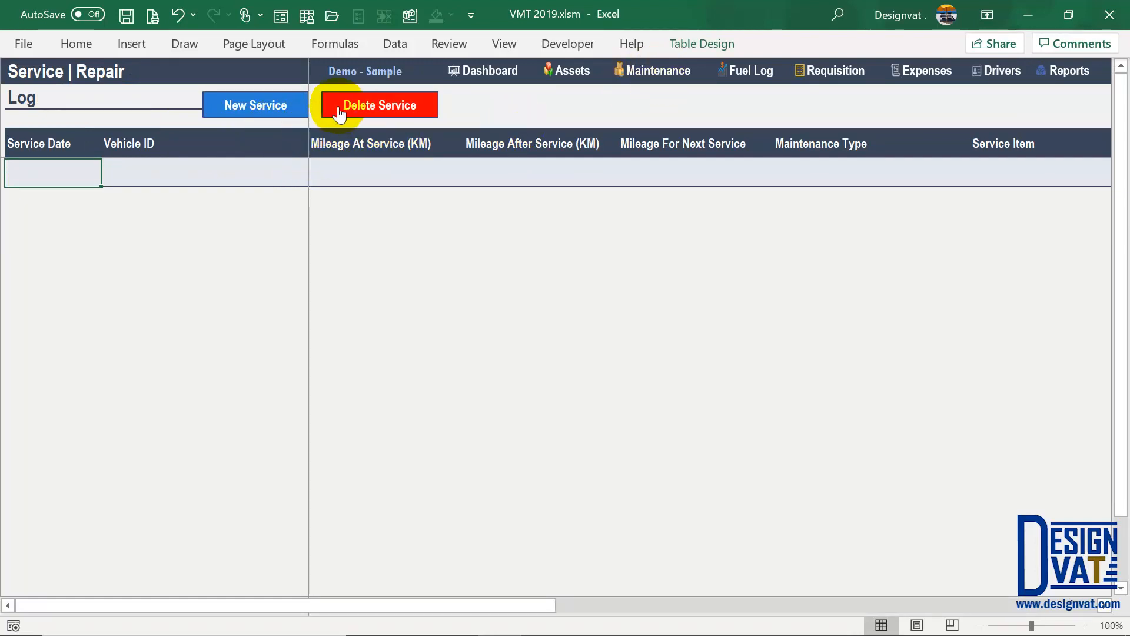
- Back on Preventive Maintenance, review the three scheduled activities
click(659, 70)
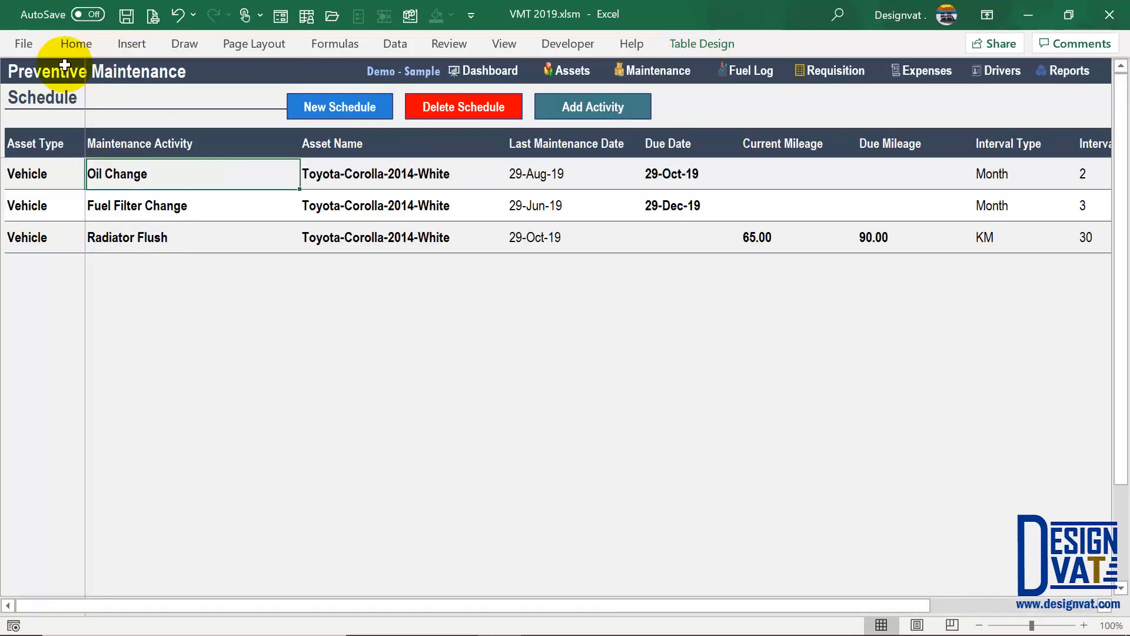
click(64, 64)
click(121, 69)
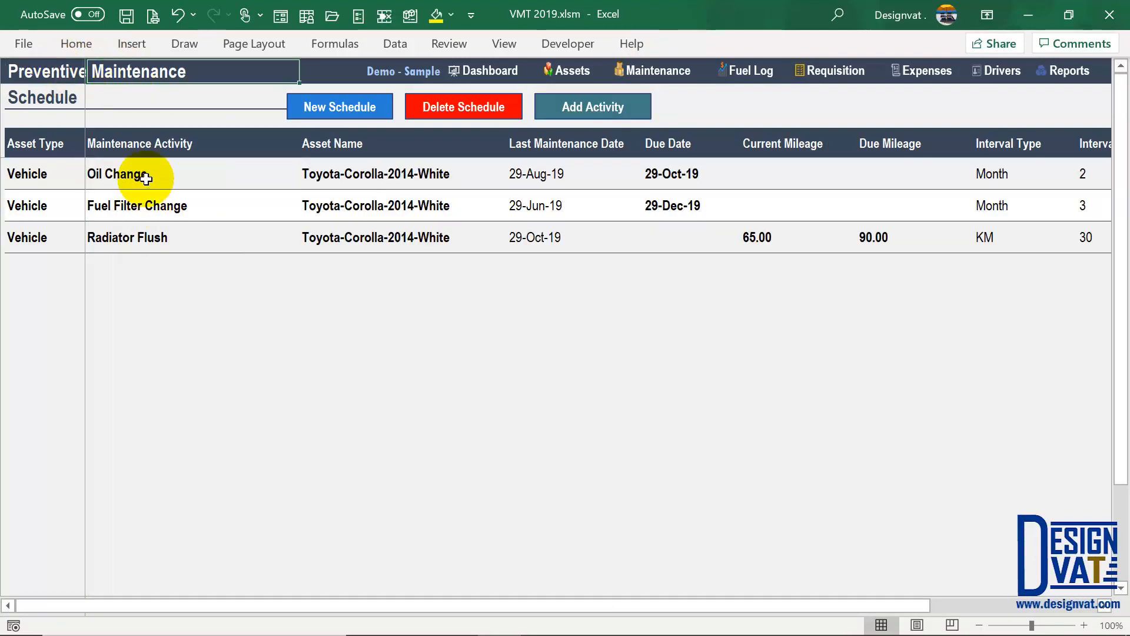
drag(141, 177, 139, 242)
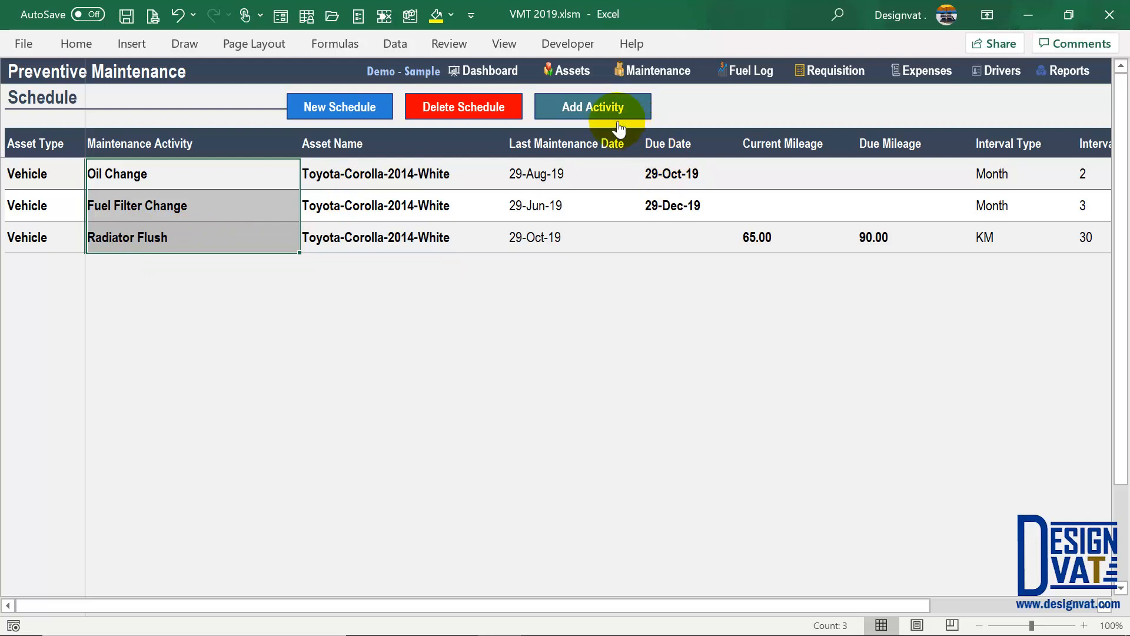
- In the Service | Repair Log, start a new service entry dated 29-10-2019
click(593, 106)
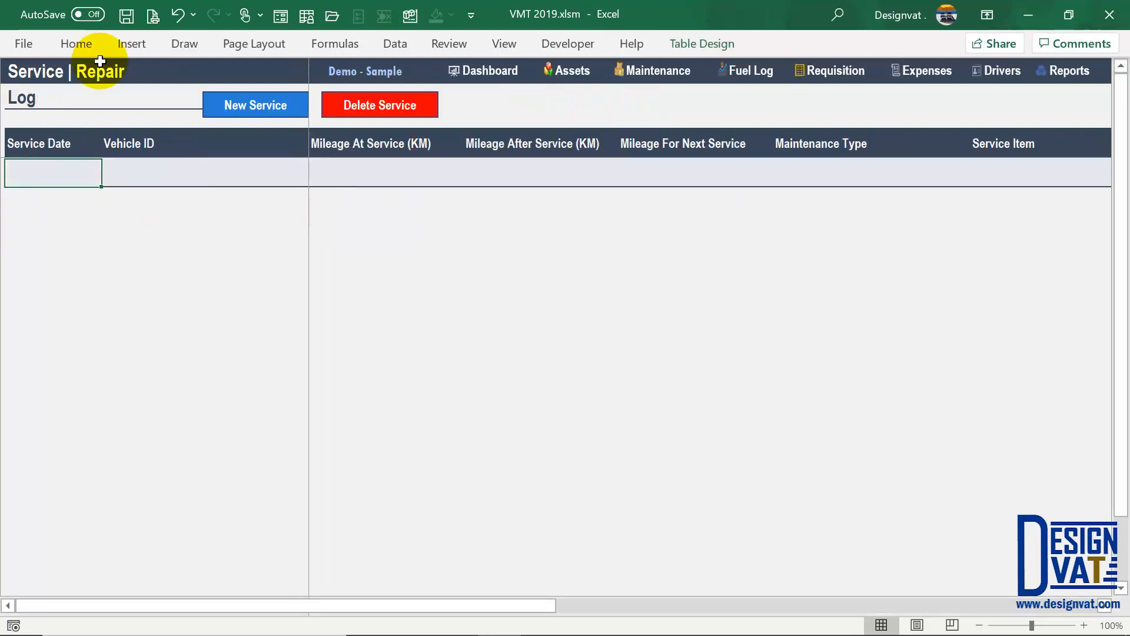
click(30, 72)
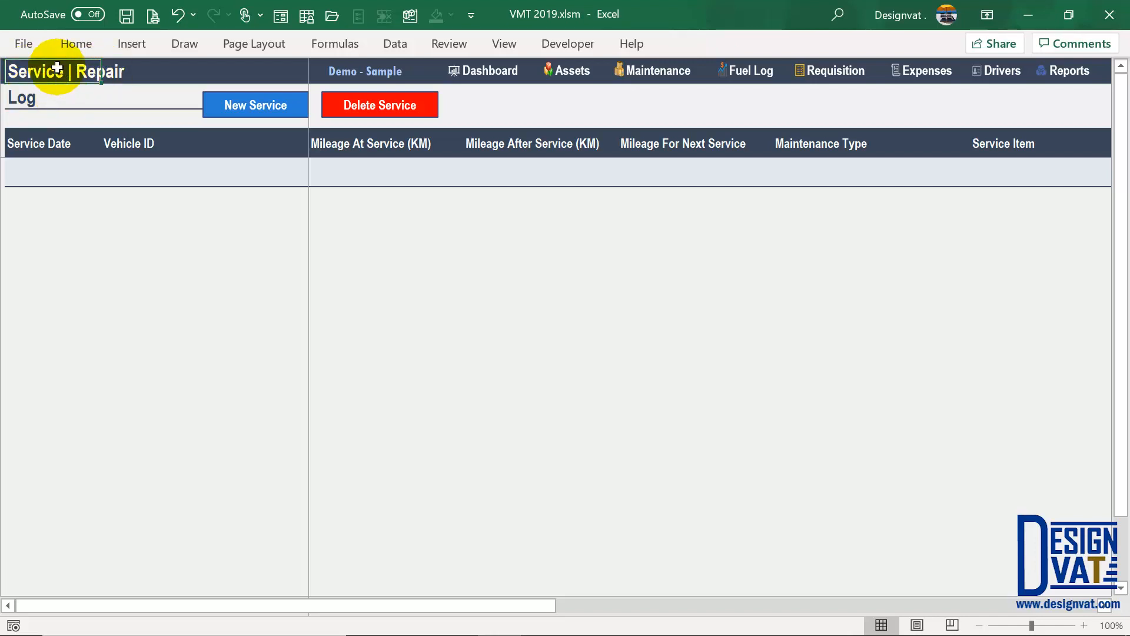
click(169, 171)
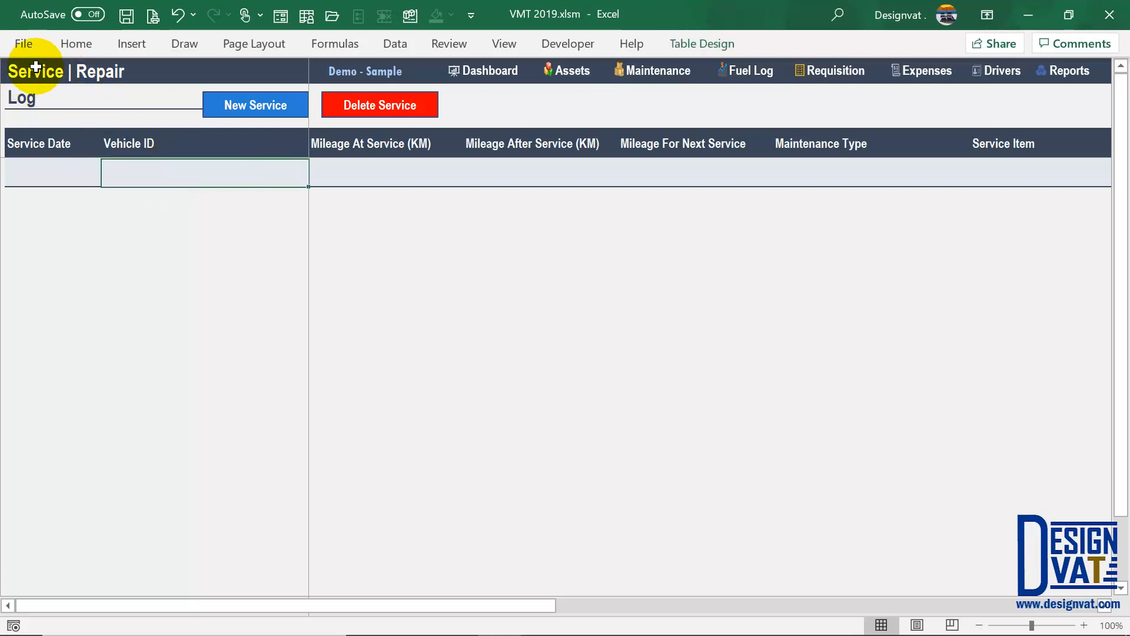
click(91, 71)
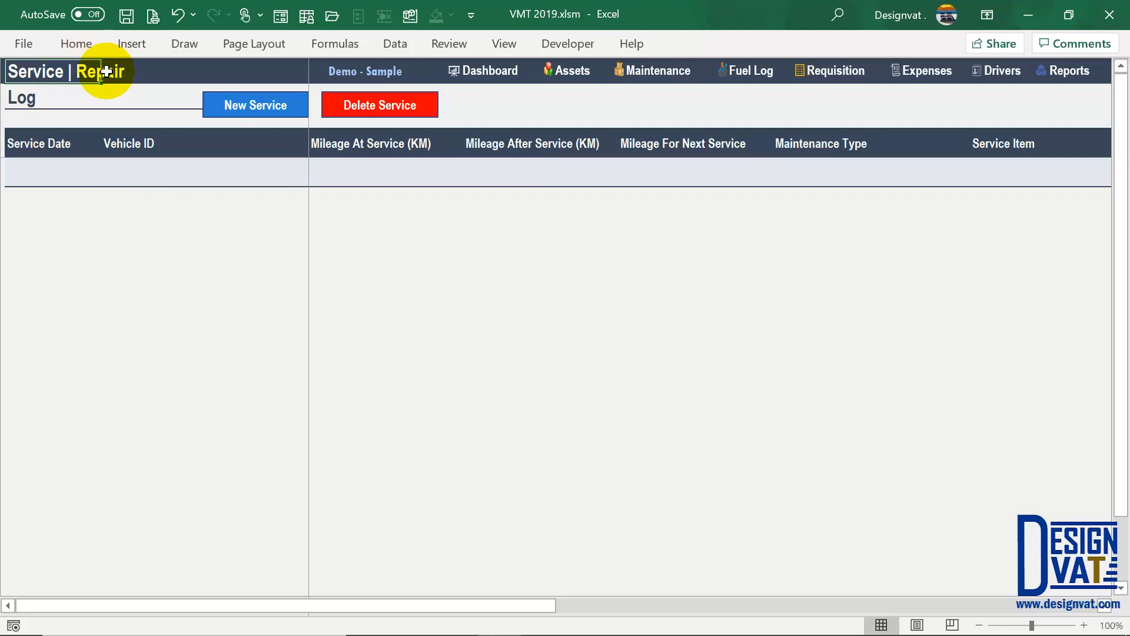
click(63, 94)
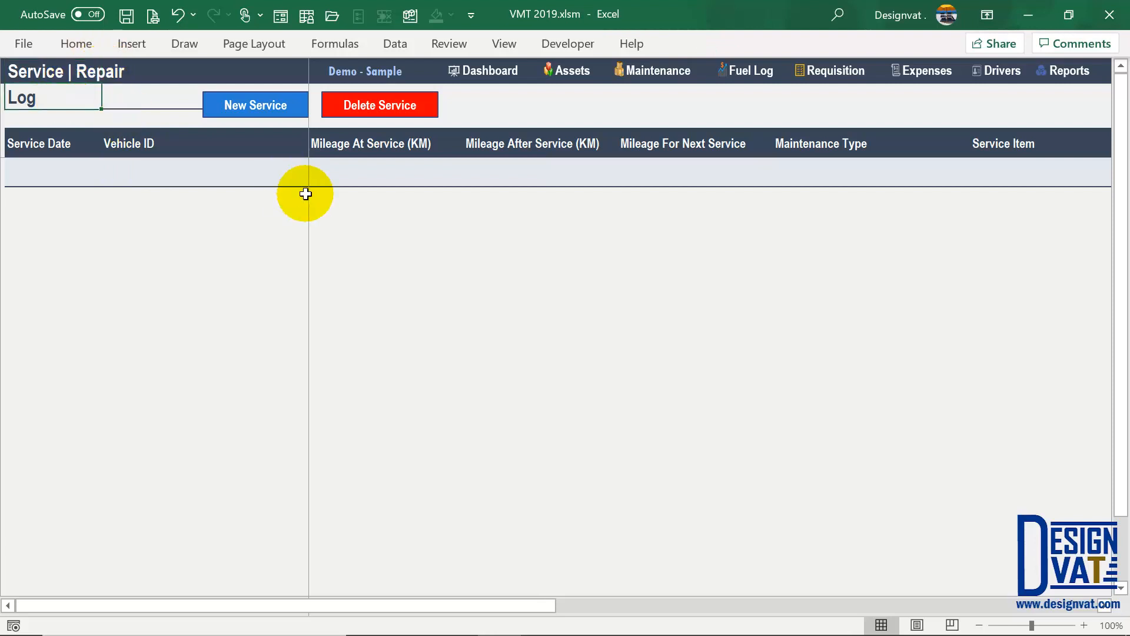
click(253, 109)
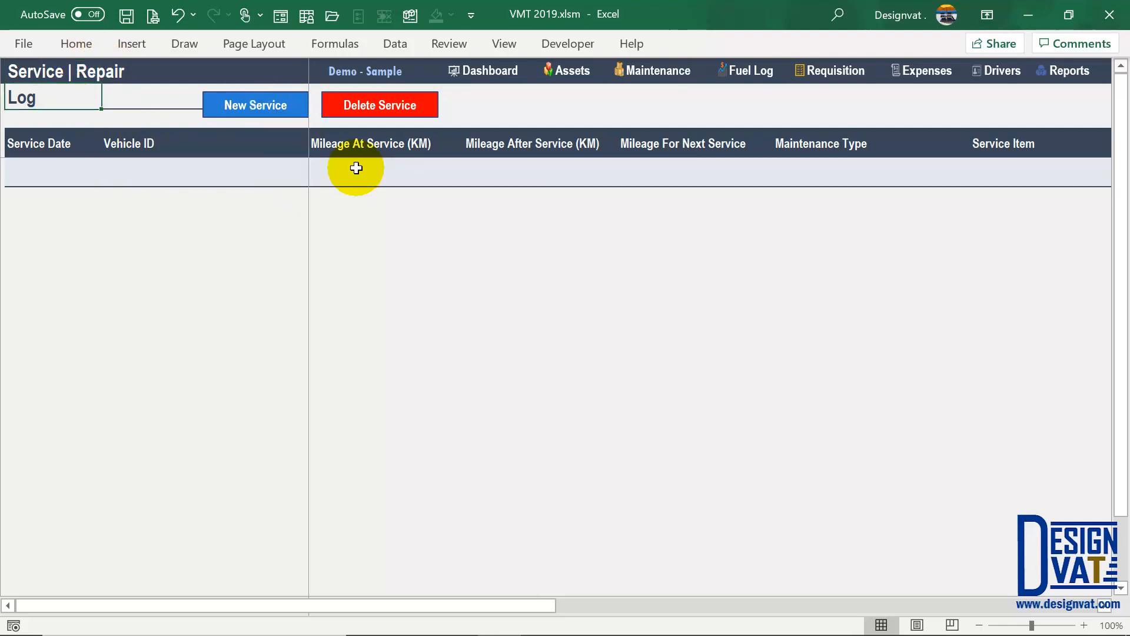
drag(377, 189, 285, 184)
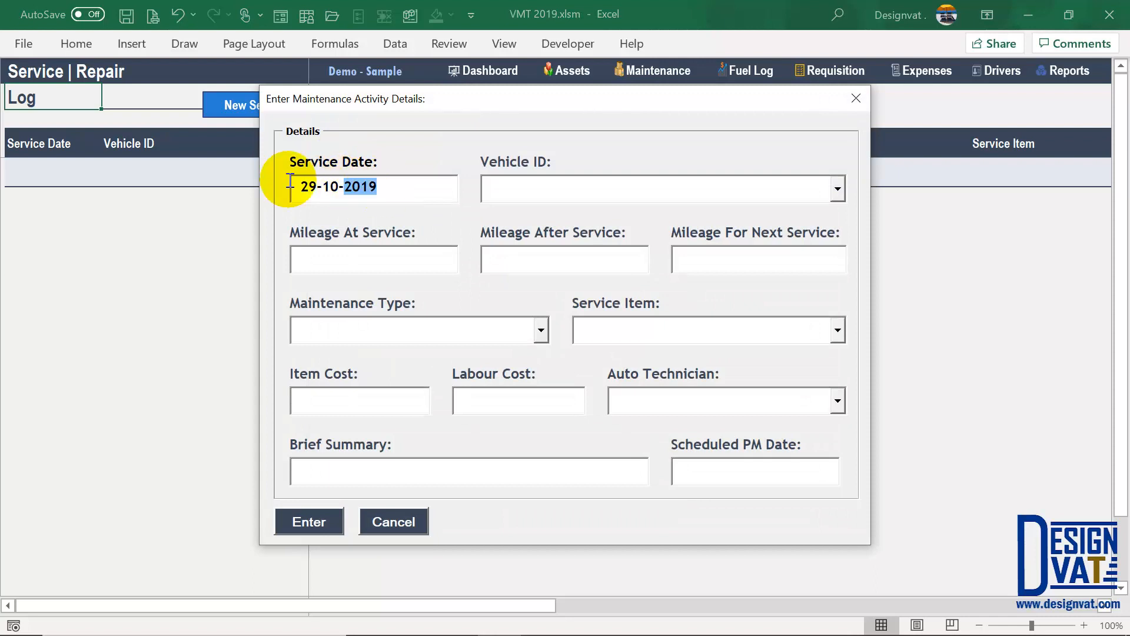
- Choose Toyota-Corolla-2014-White and enter mileage 65 at service and 70 after, giving 75 next service
click(526, 187)
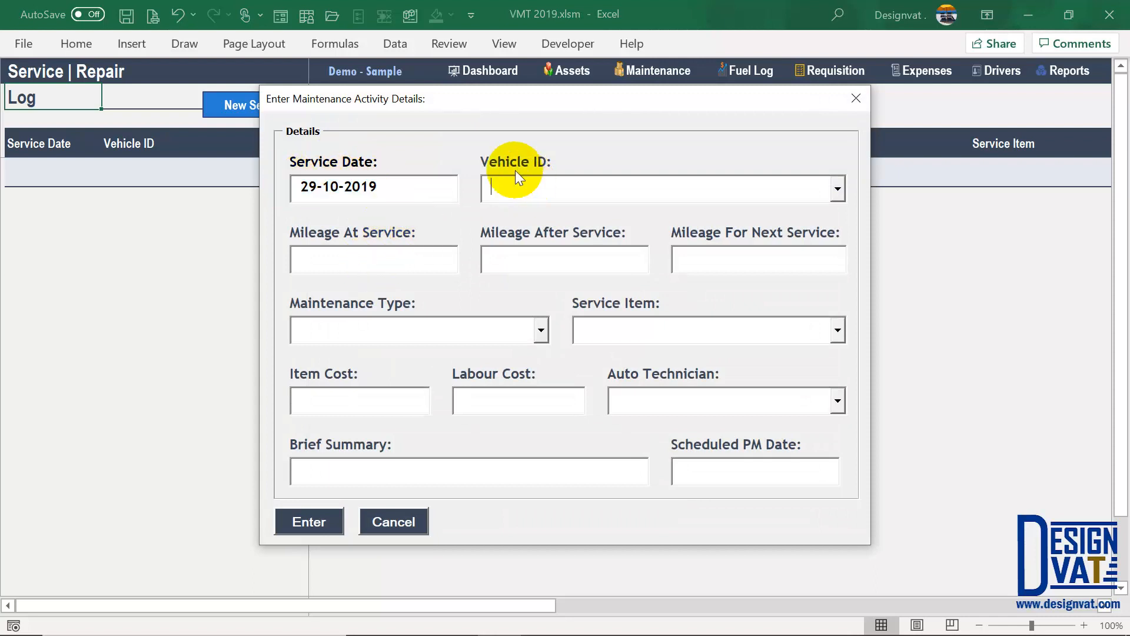
click(807, 192)
click(641, 211)
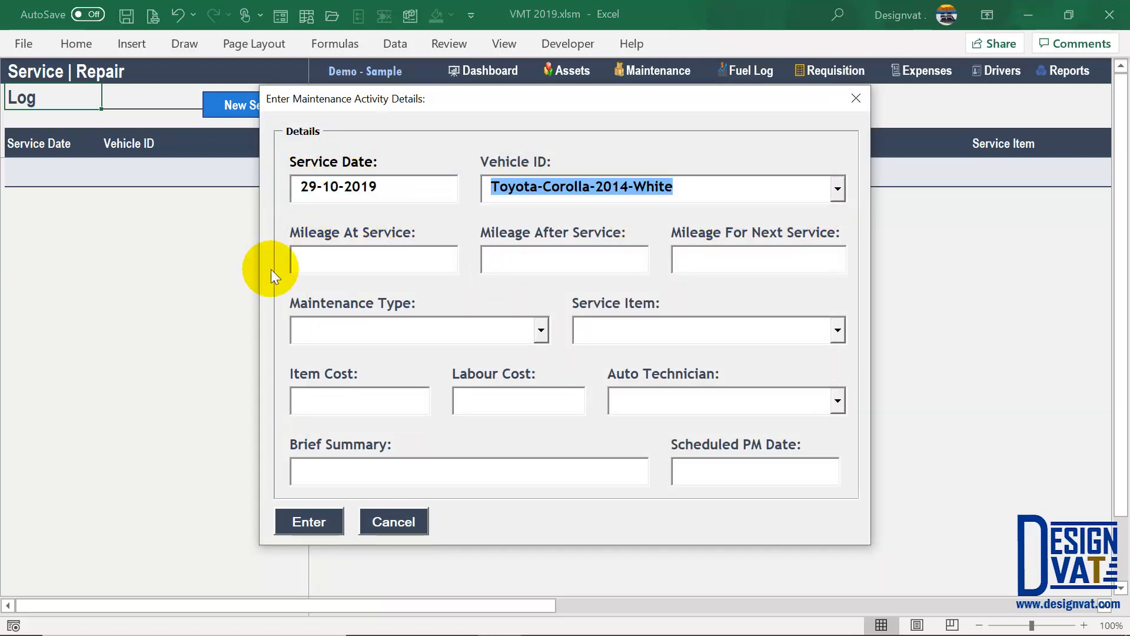
click(339, 268)
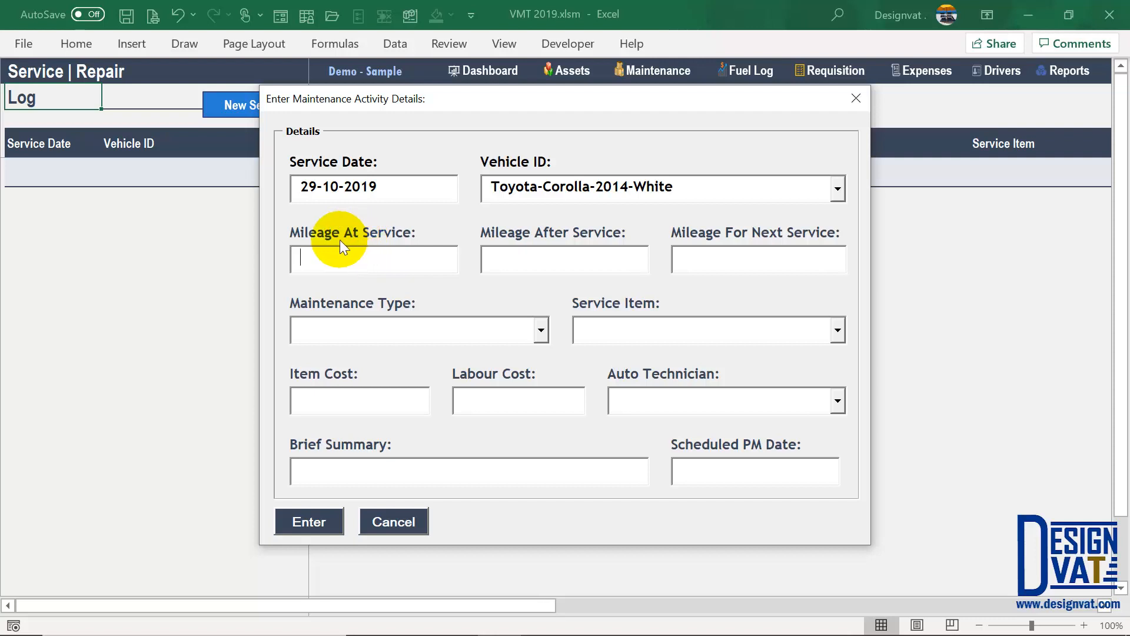
click(510, 253)
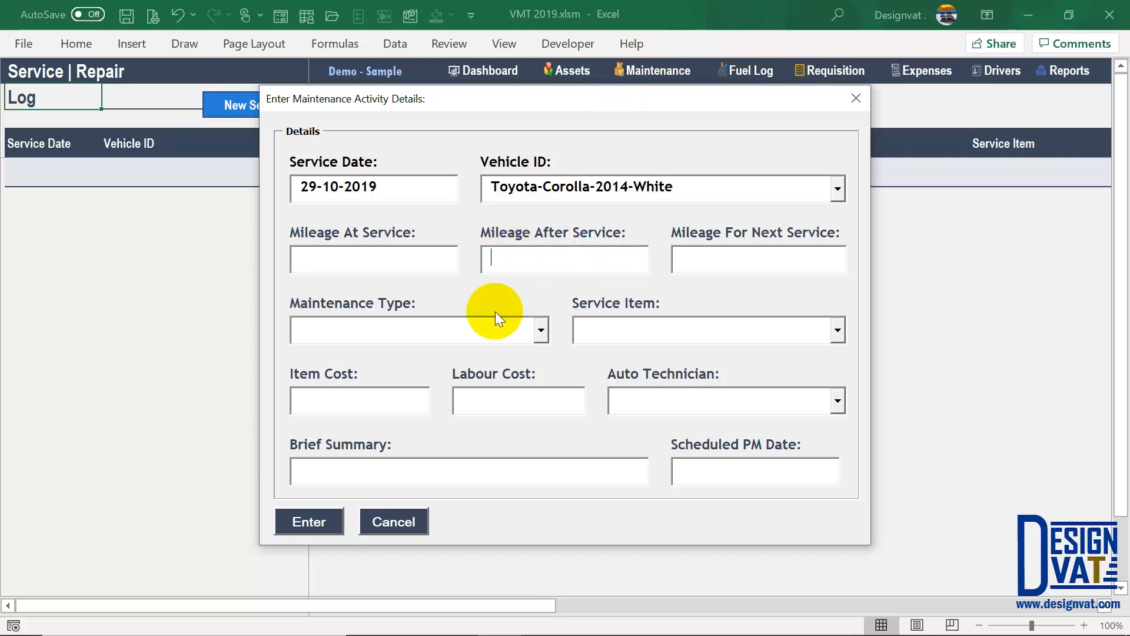
click(386, 268)
text(65)
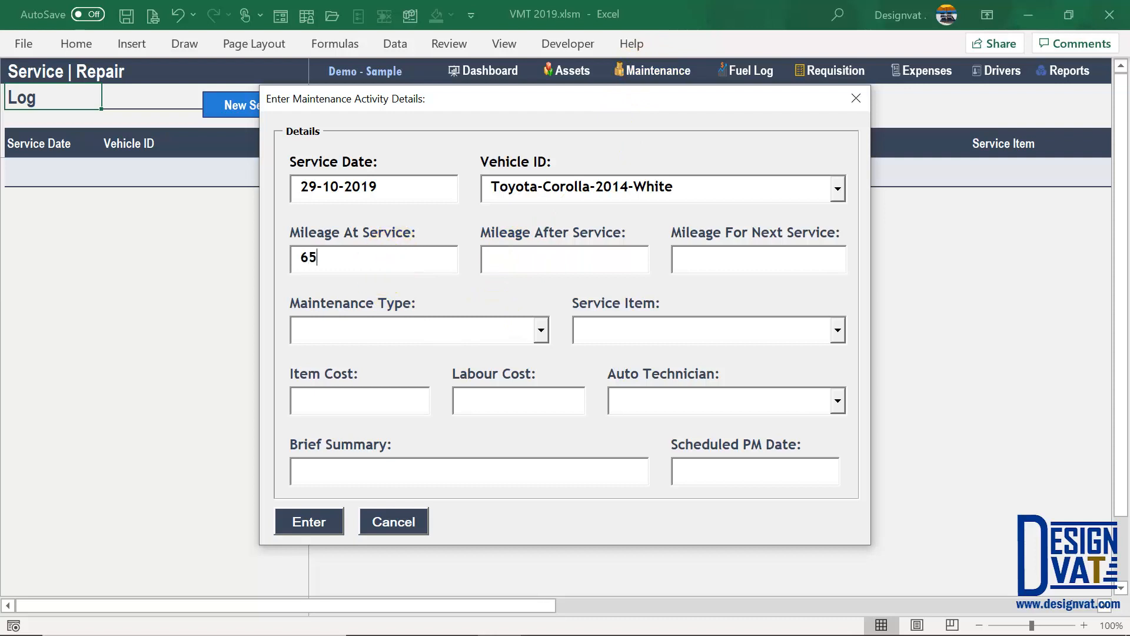
click(569, 266)
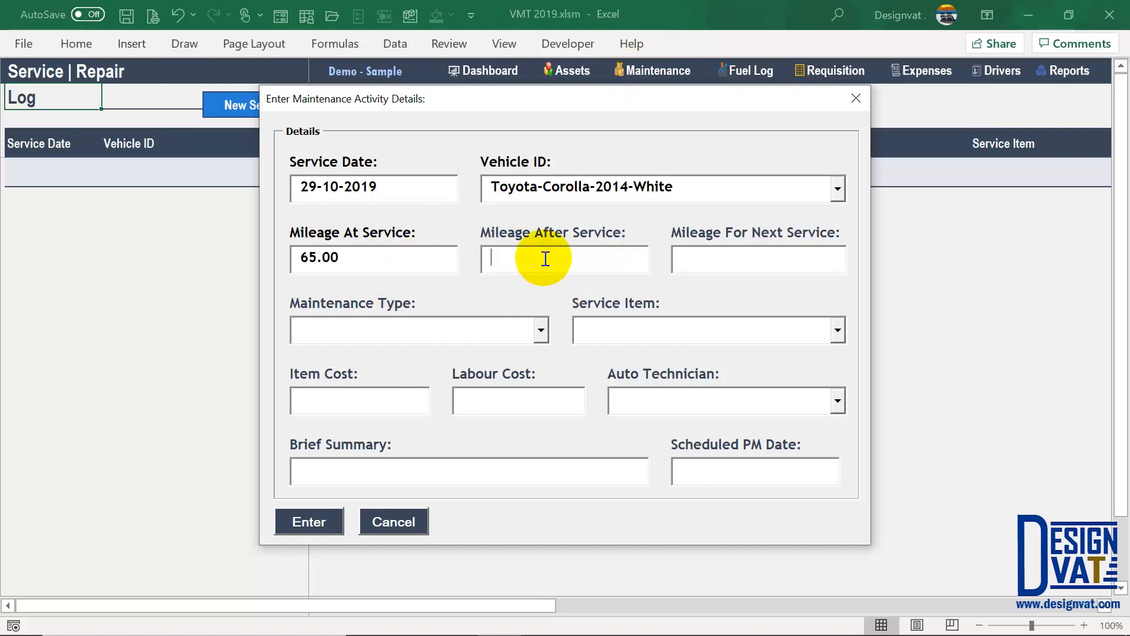
text(70)
key(Tab)
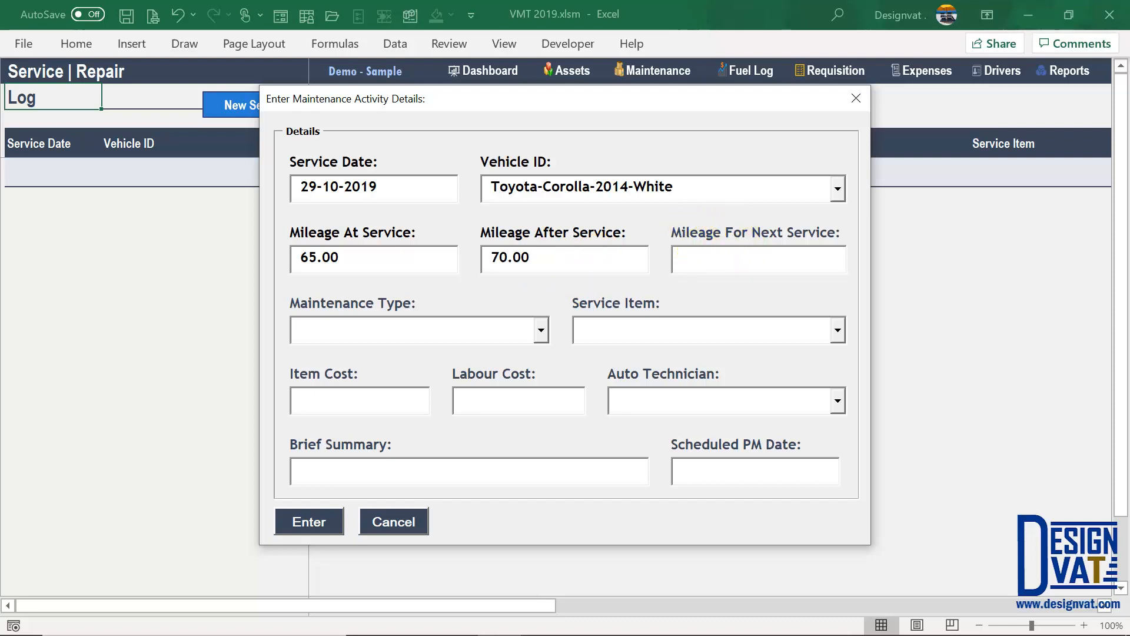
key(Tab)
click(389, 324)
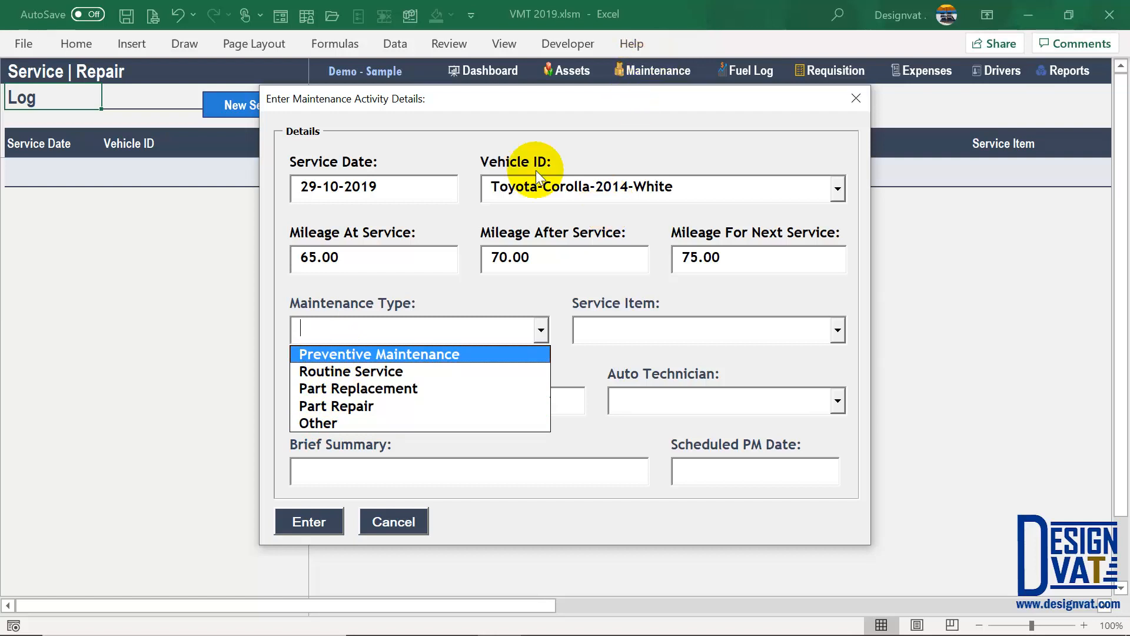
- Set maintenance type to Preventive Maintenance with service item Oil Change, checking its scheduled PM date
click(319, 353)
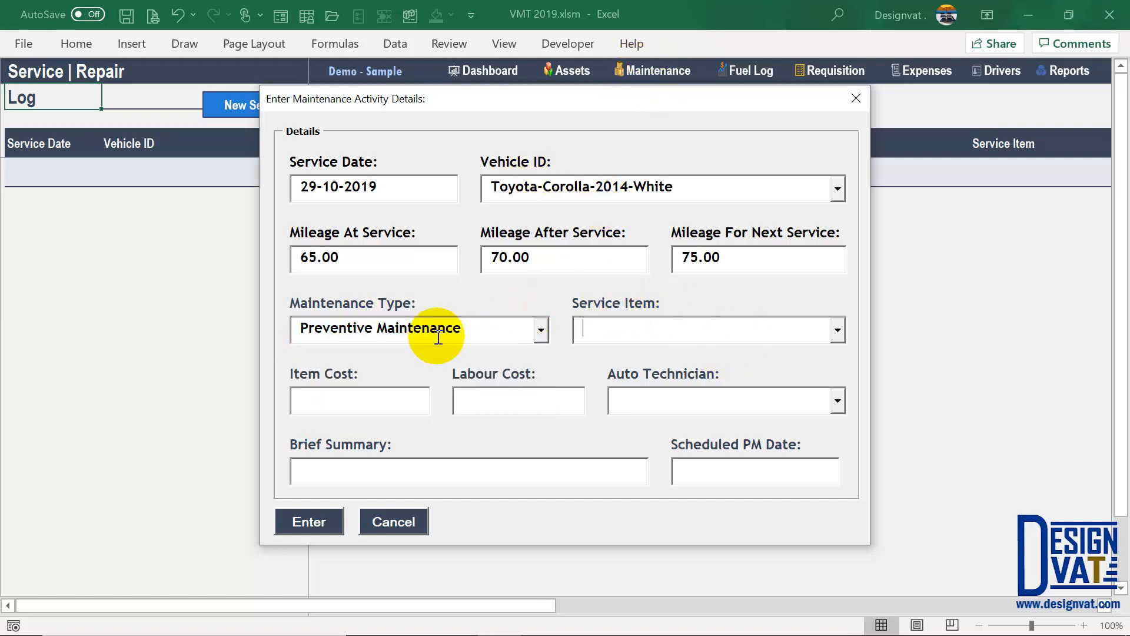
click(836, 332)
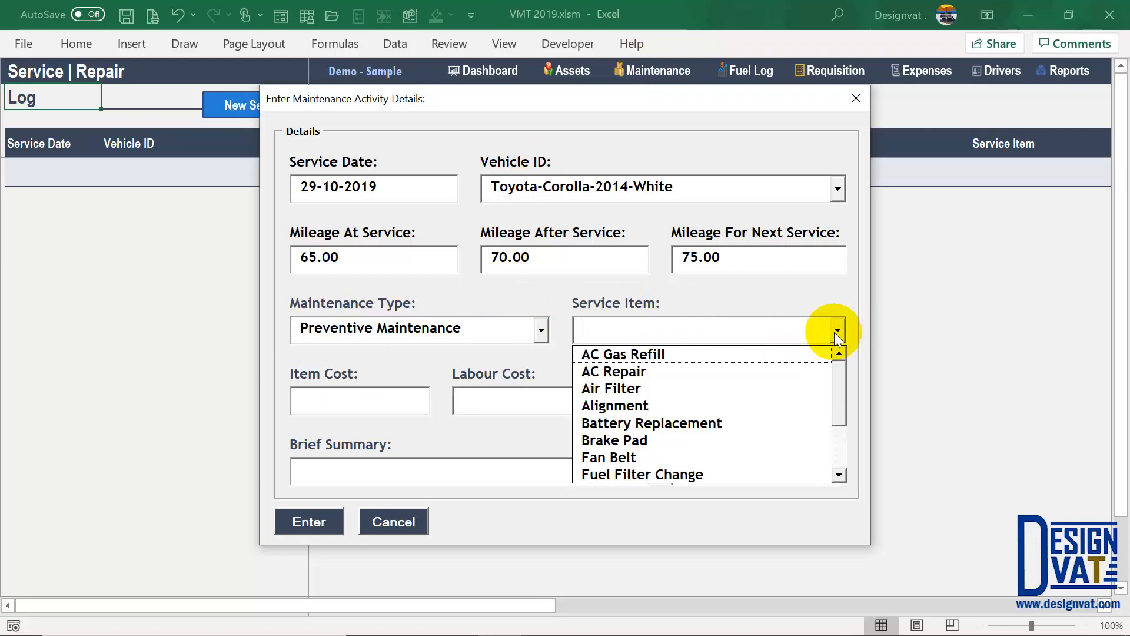
drag(834, 370, 680, 416)
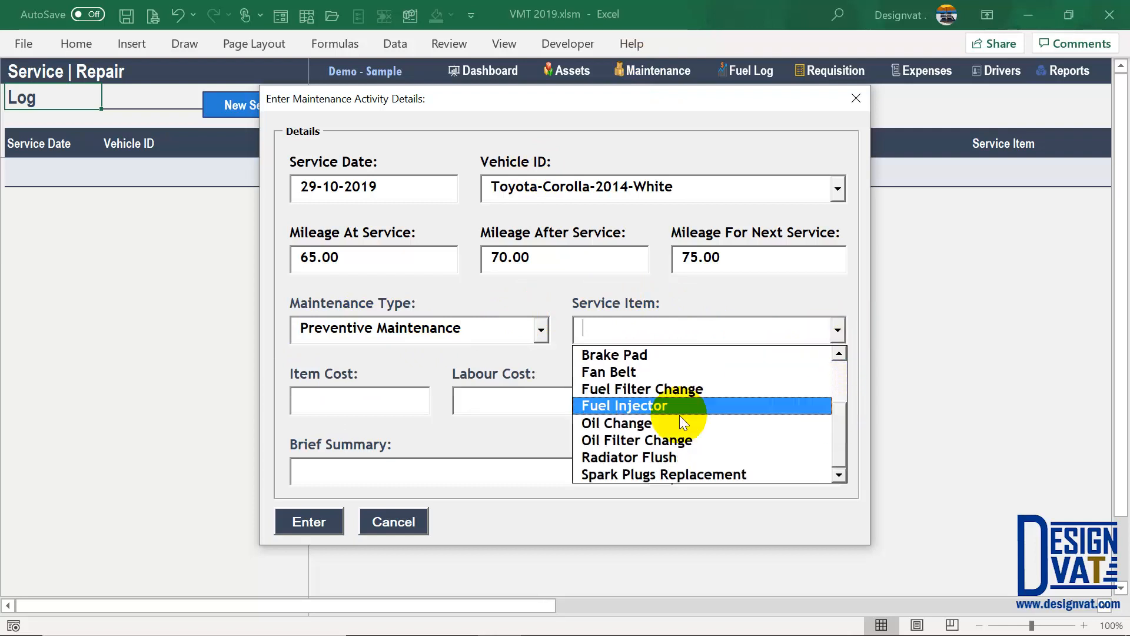
click(656, 422)
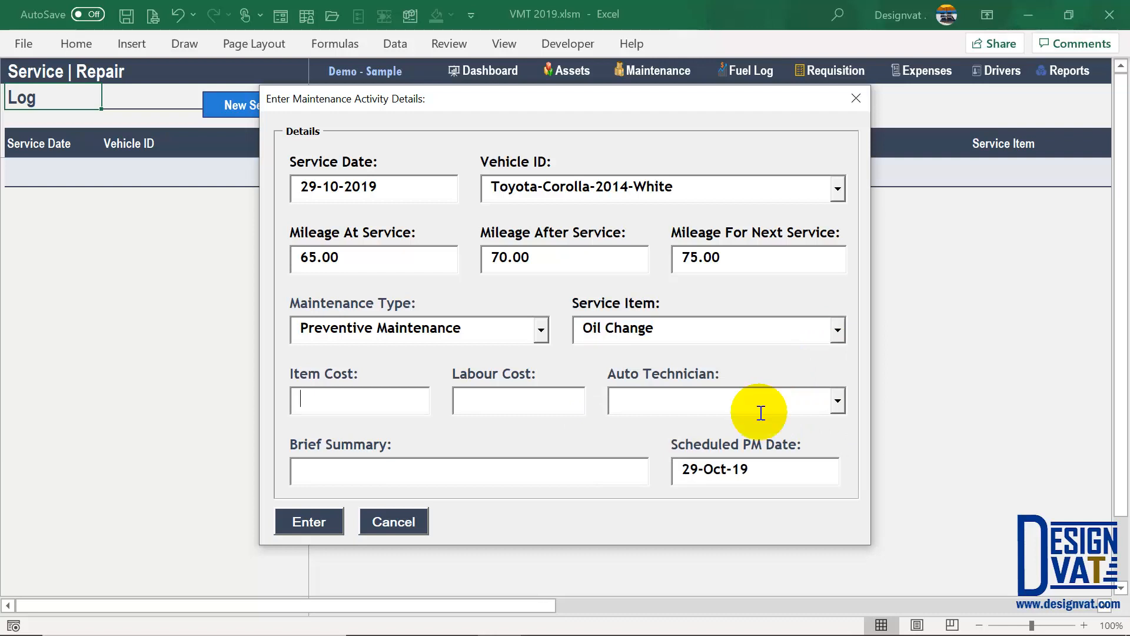
drag(756, 465, 677, 468)
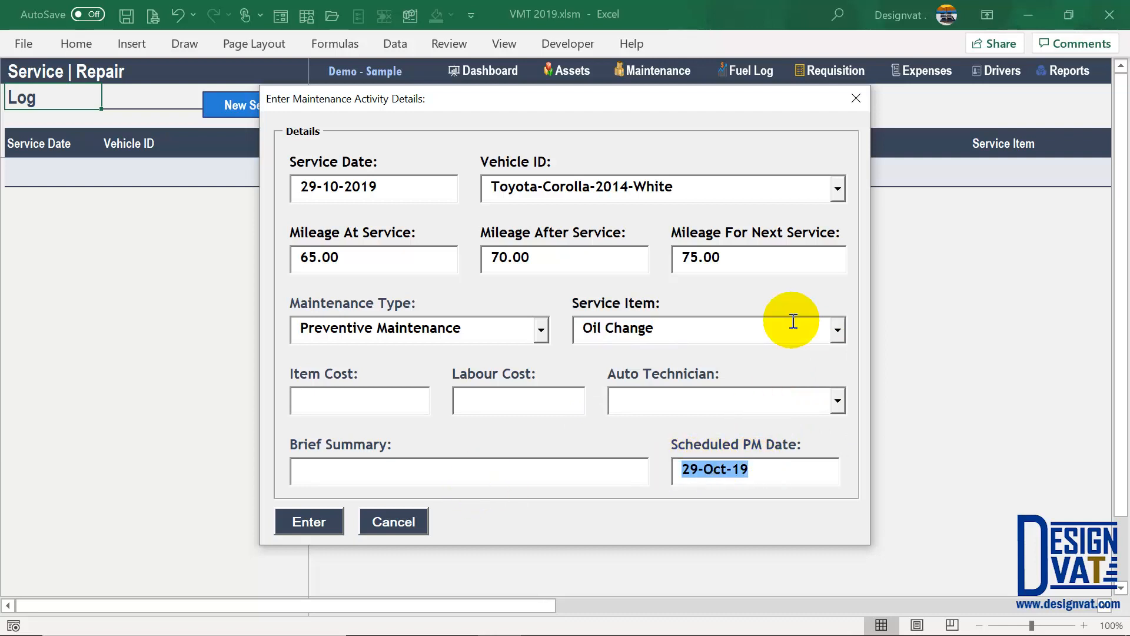
- Try Radiator Flush, then Fuel Filter Change, whose scheduled PM date is 29-Dec-19
click(838, 329)
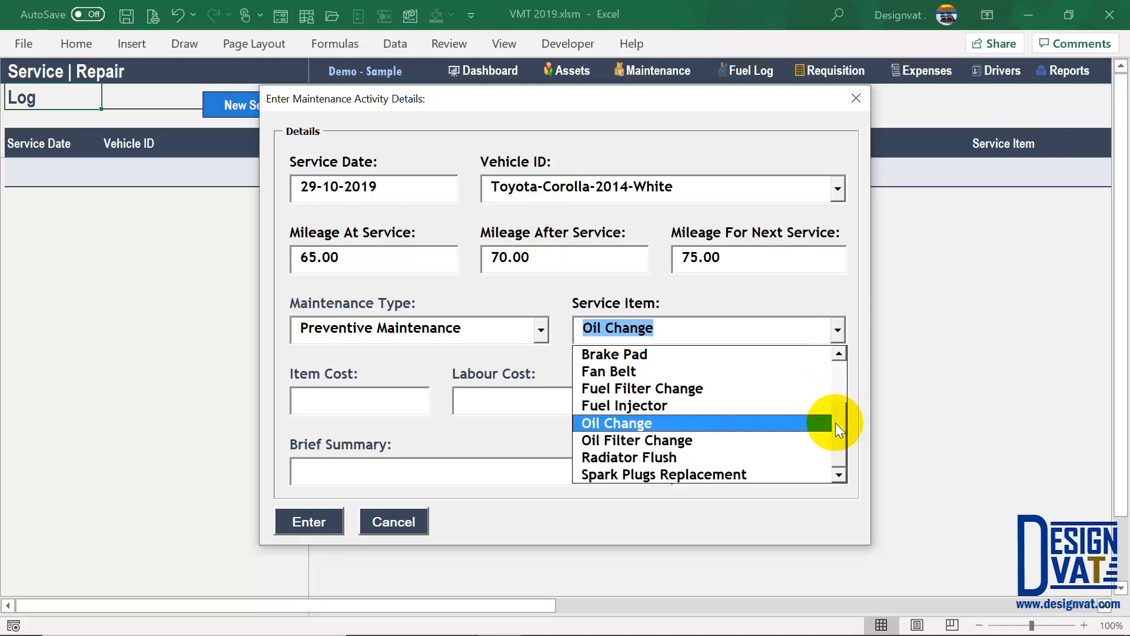
click(719, 457)
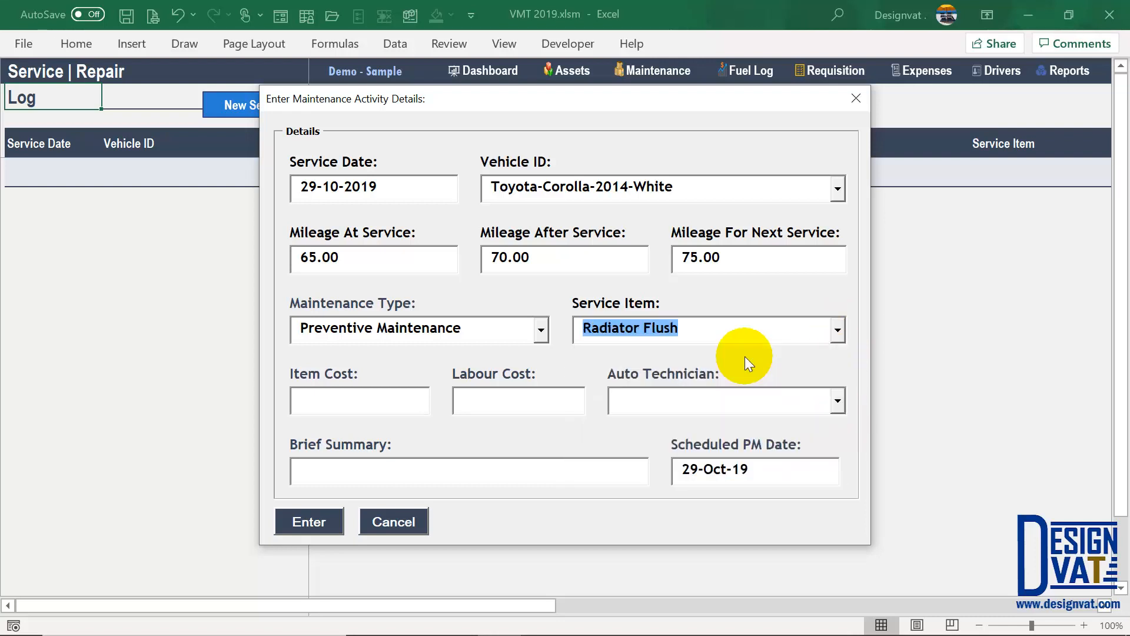
click(837, 330)
drag(833, 415, 839, 371)
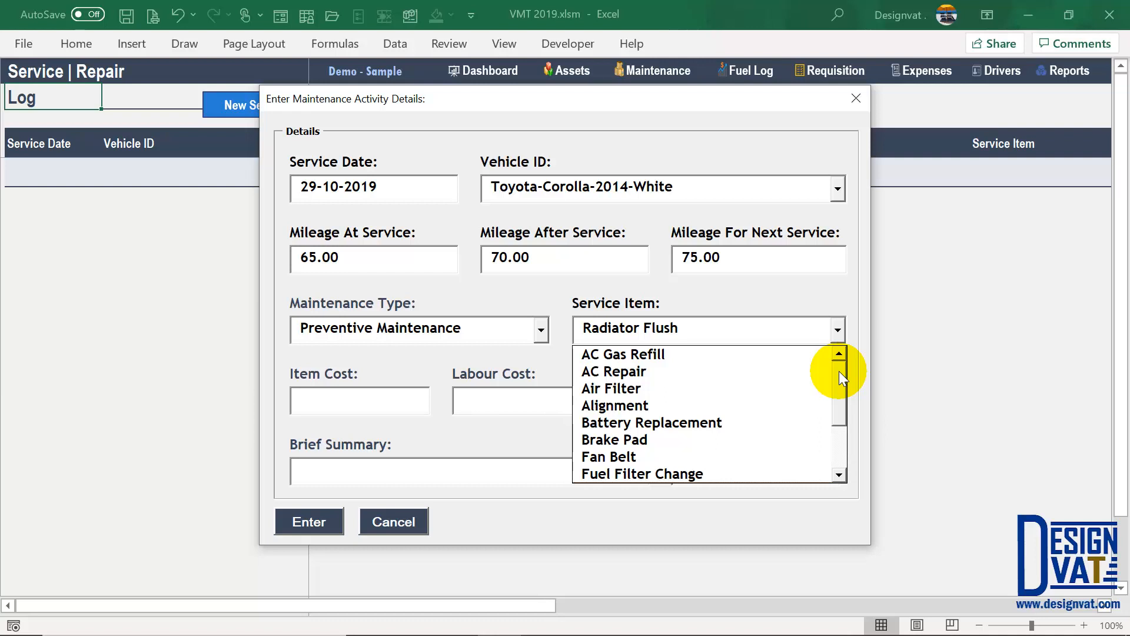
click(623, 474)
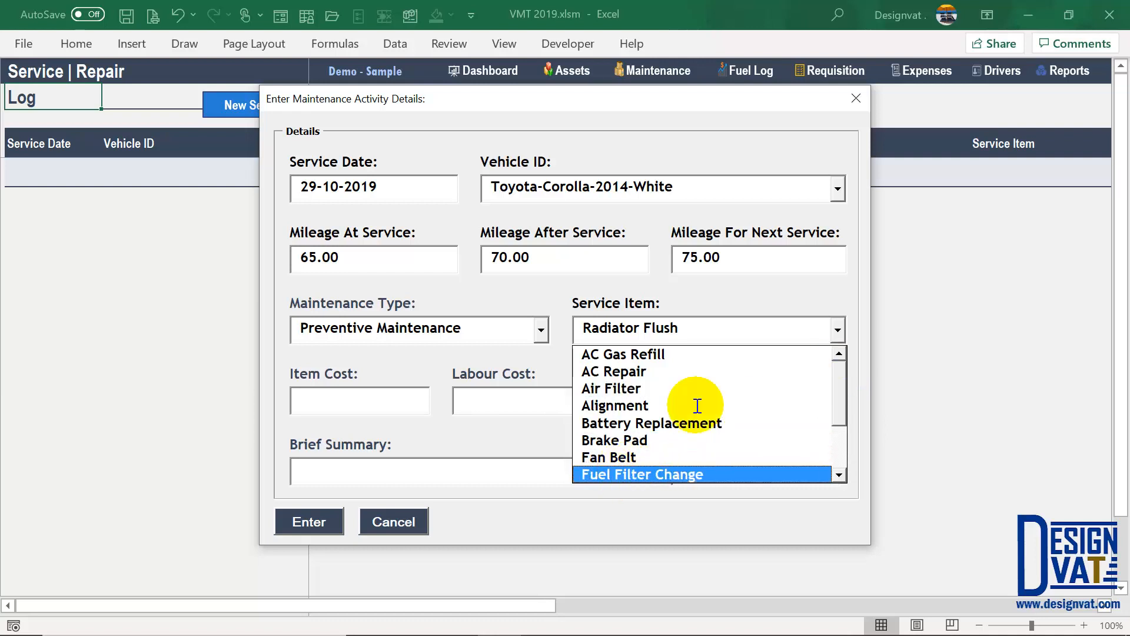
drag(771, 469, 675, 466)
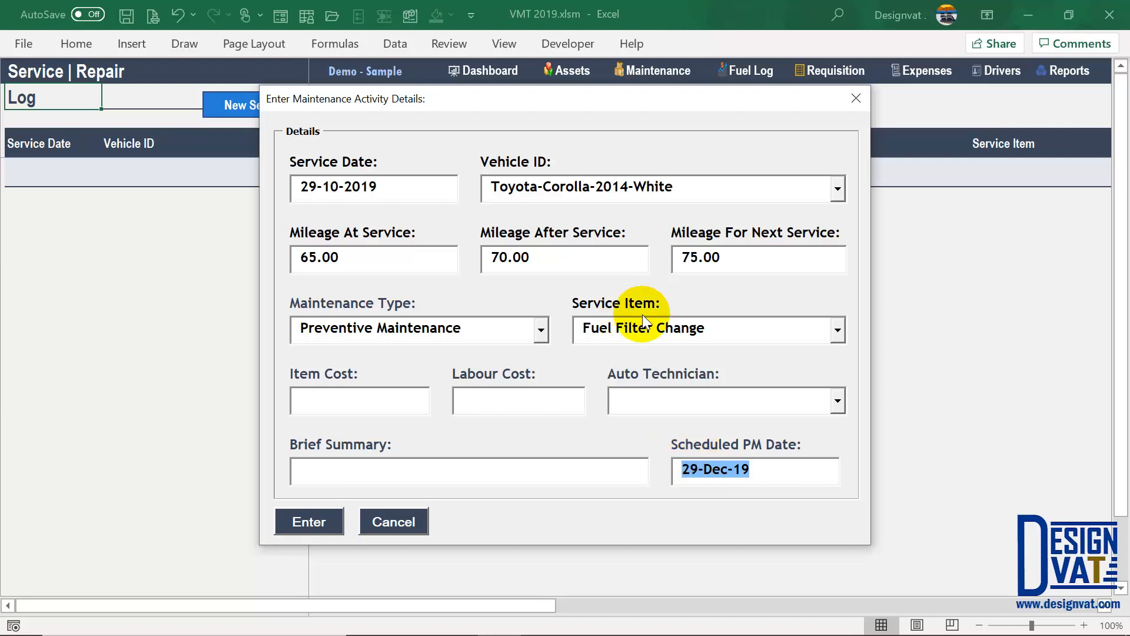
click(606, 325)
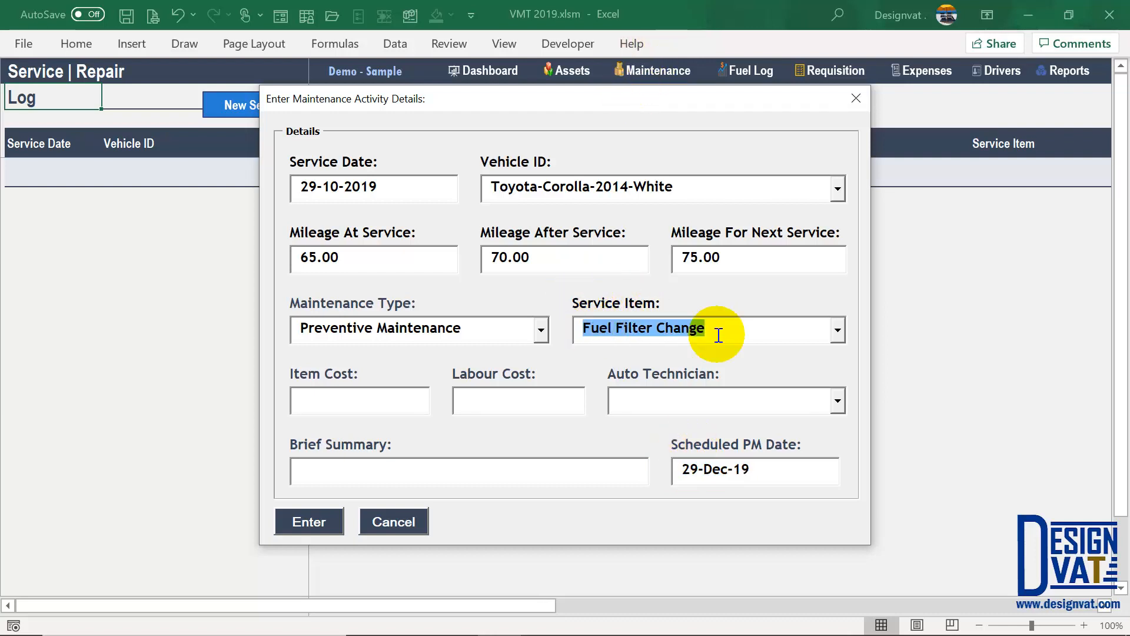
drag(751, 469, 679, 463)
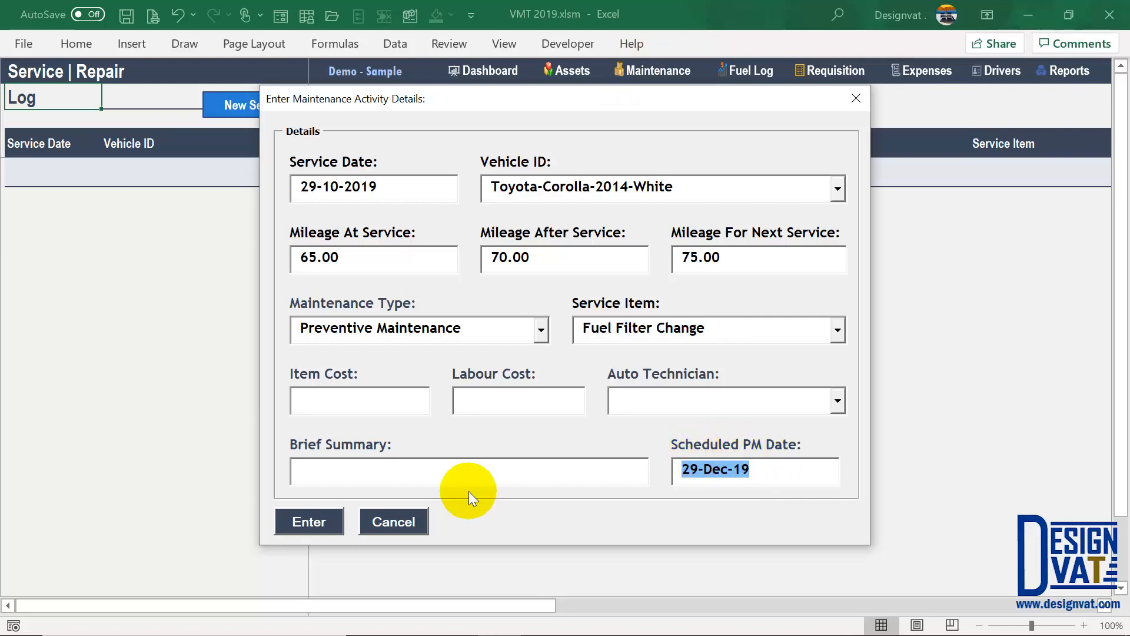
- Discard the form and review Oil Change and Fuel Filter Change on the Preventive Maintenance schedule
click(406, 521)
click(658, 70)
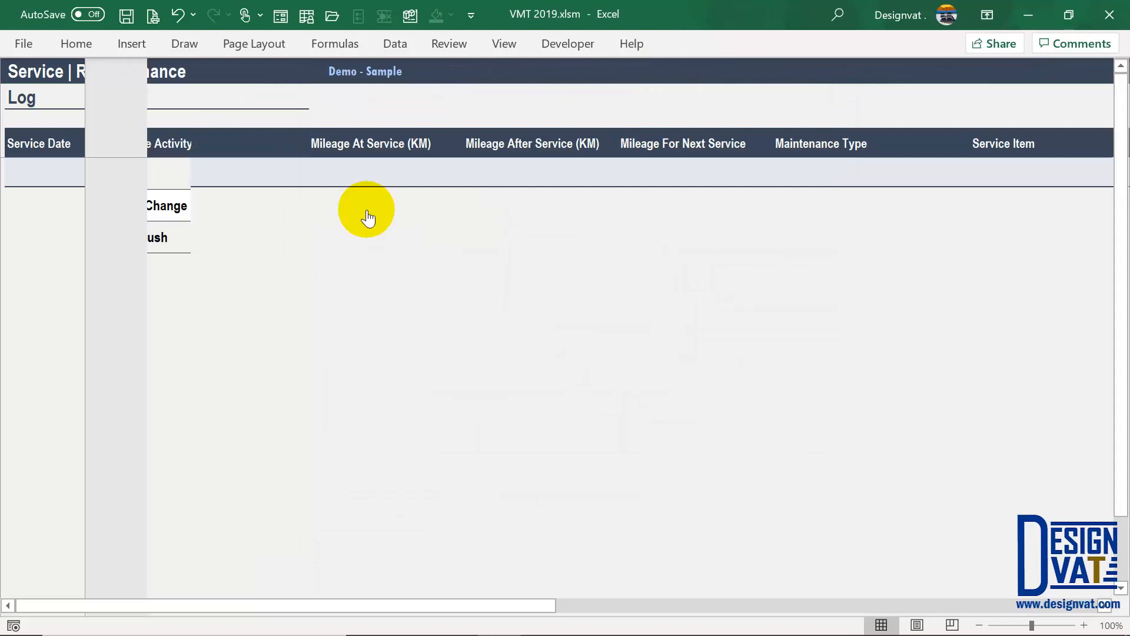
drag(182, 182, 177, 203)
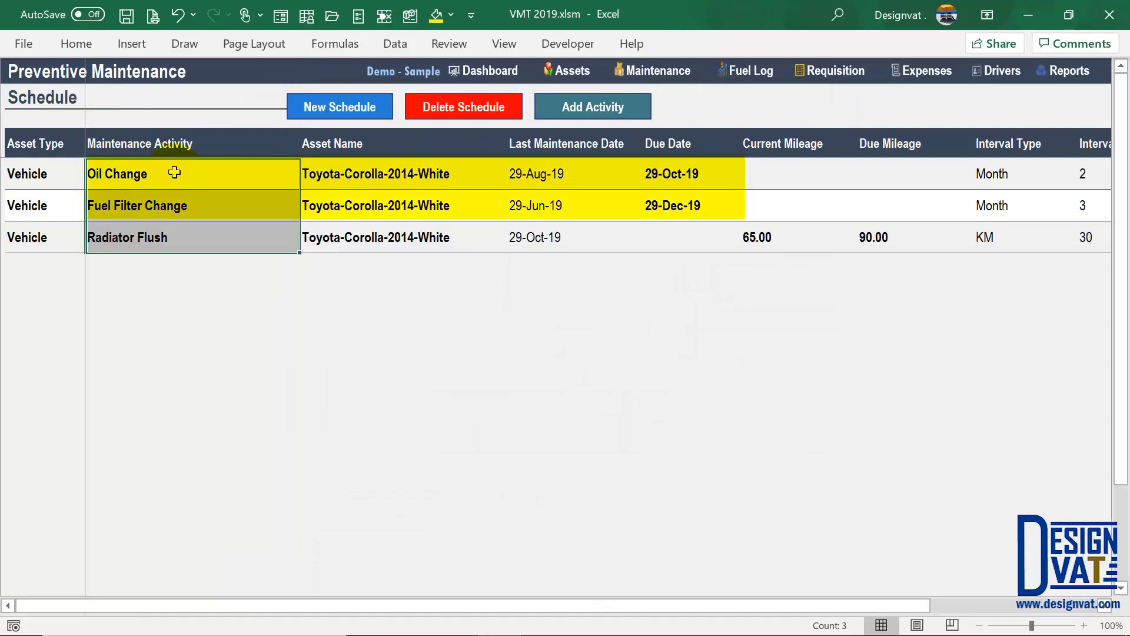
- Compare Fuel Filter Change due 29-Dec-19 with Oil Change due 29-Oct-19, then start a new service entry
click(117, 209)
click(677, 206)
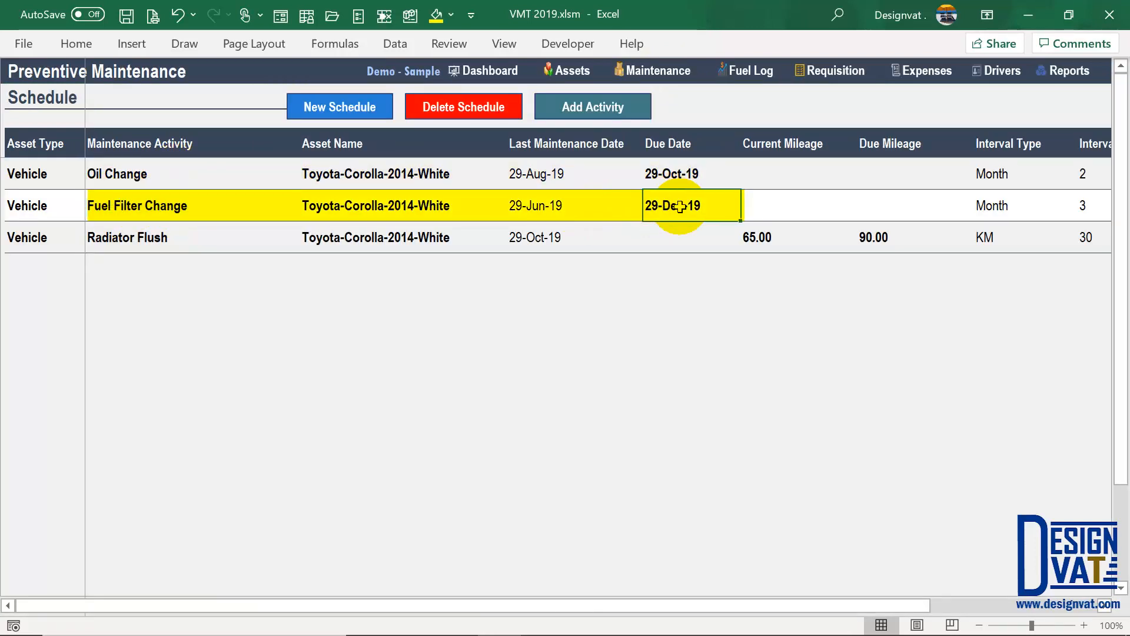
click(157, 174)
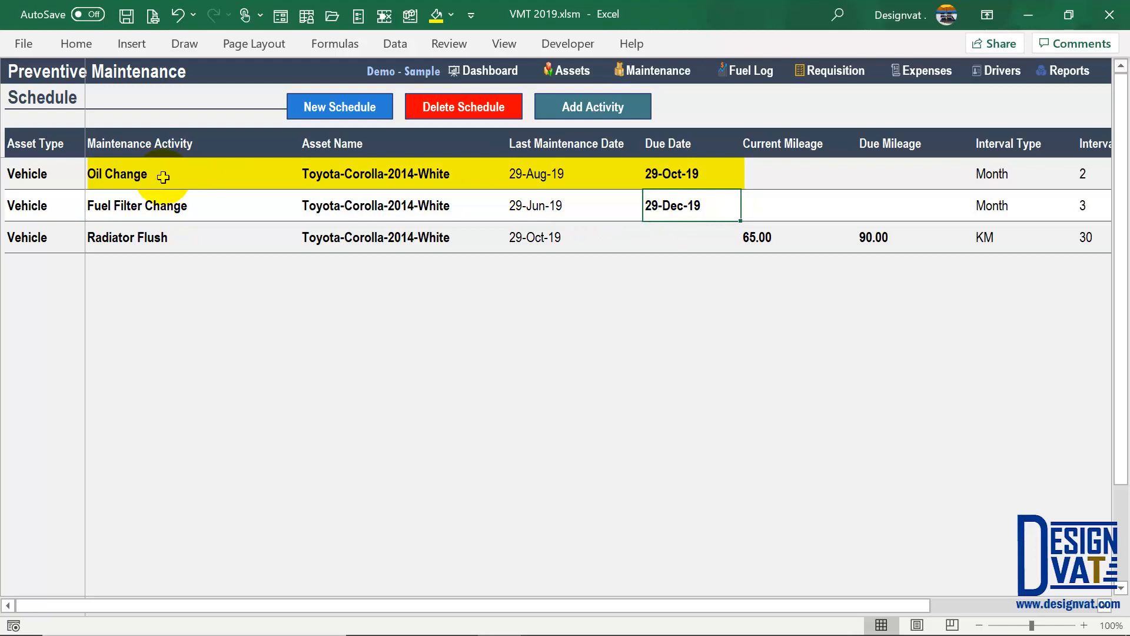
click(673, 171)
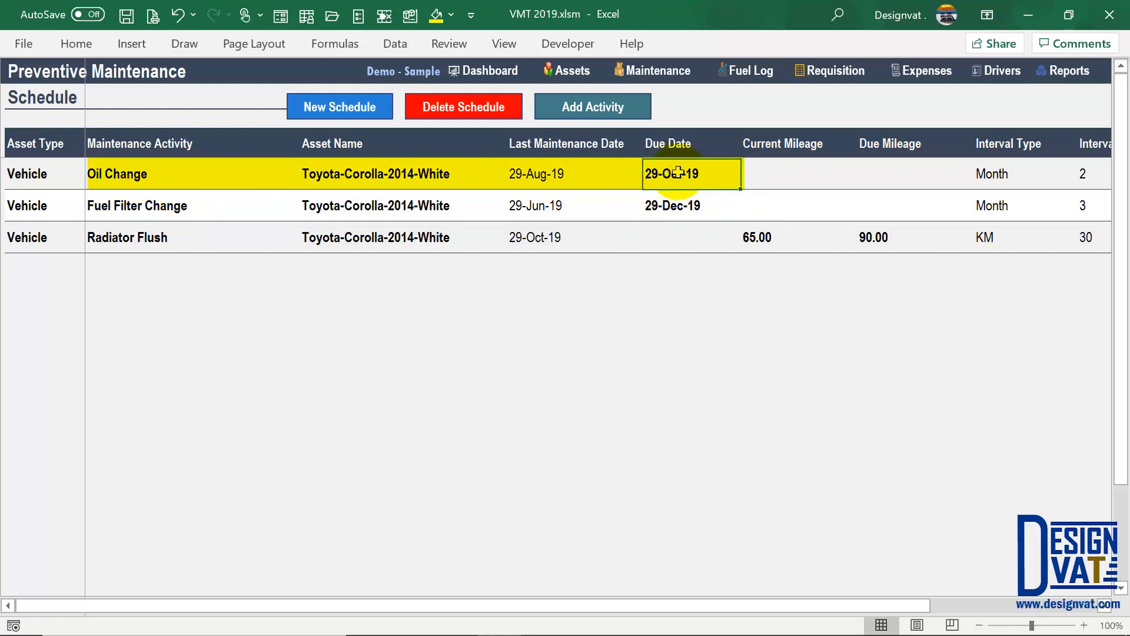
click(571, 112)
click(252, 108)
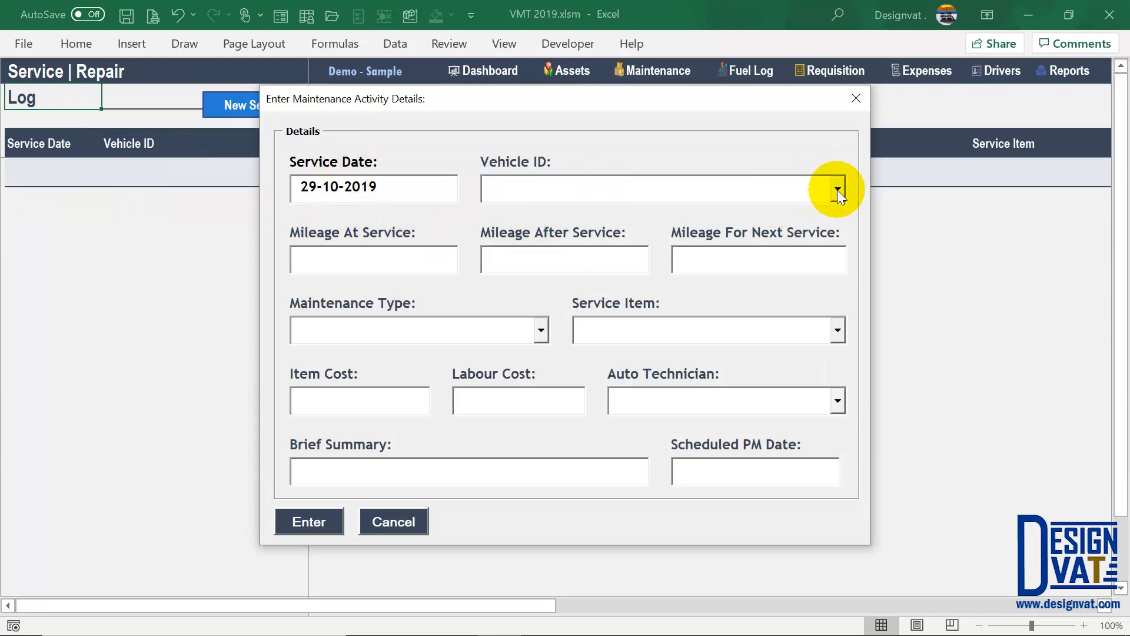
- Pick Toyota-Corolla-2014-White, Preventive Maintenance and Oil Change in the service form
click(837, 189)
click(651, 211)
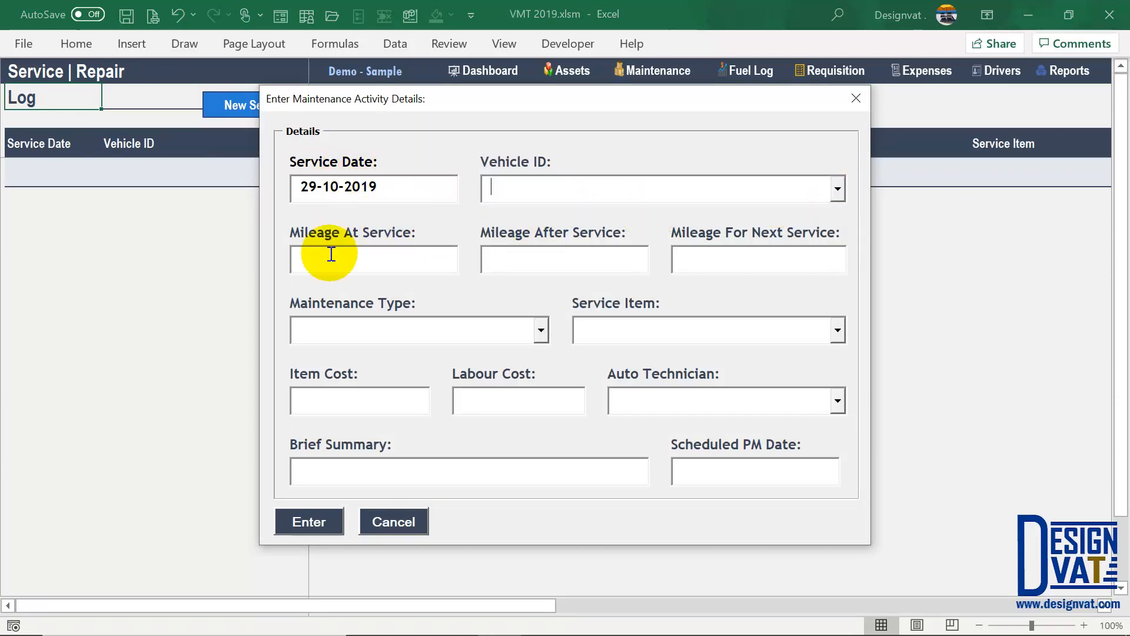
click(539, 330)
click(413, 354)
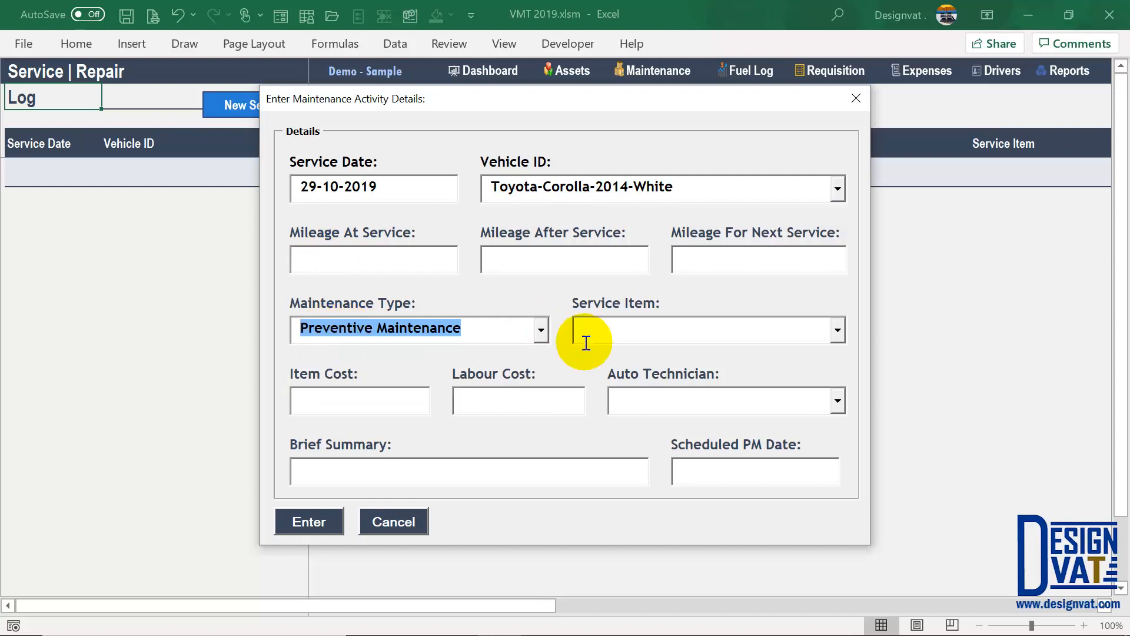
click(673, 333)
click(836, 330)
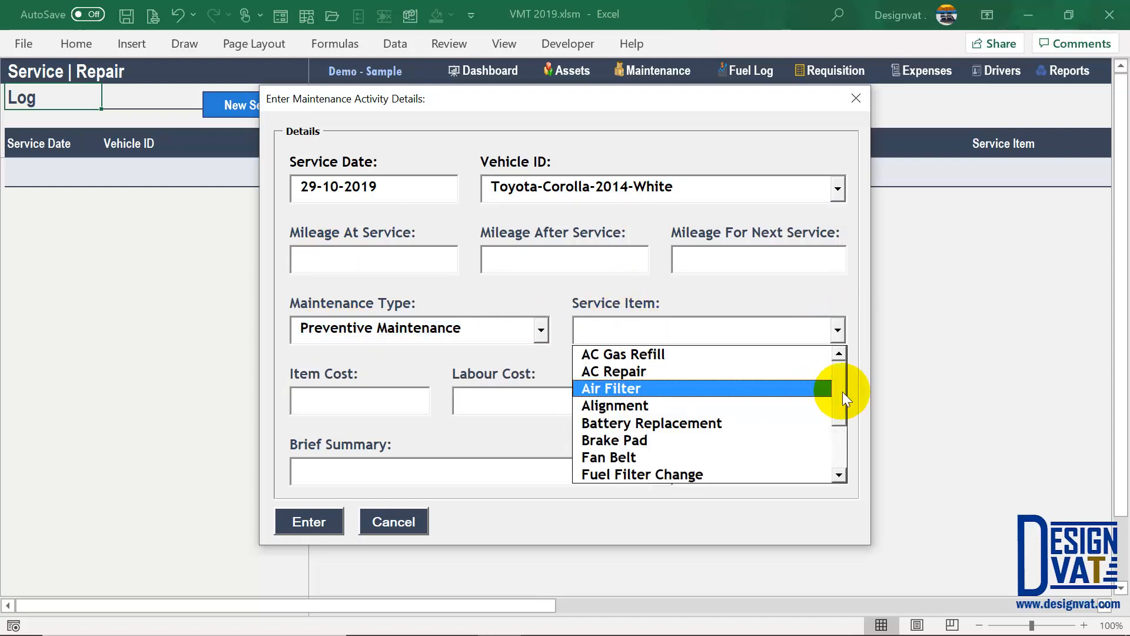
scroll(843, 391, down, 3)
click(647, 458)
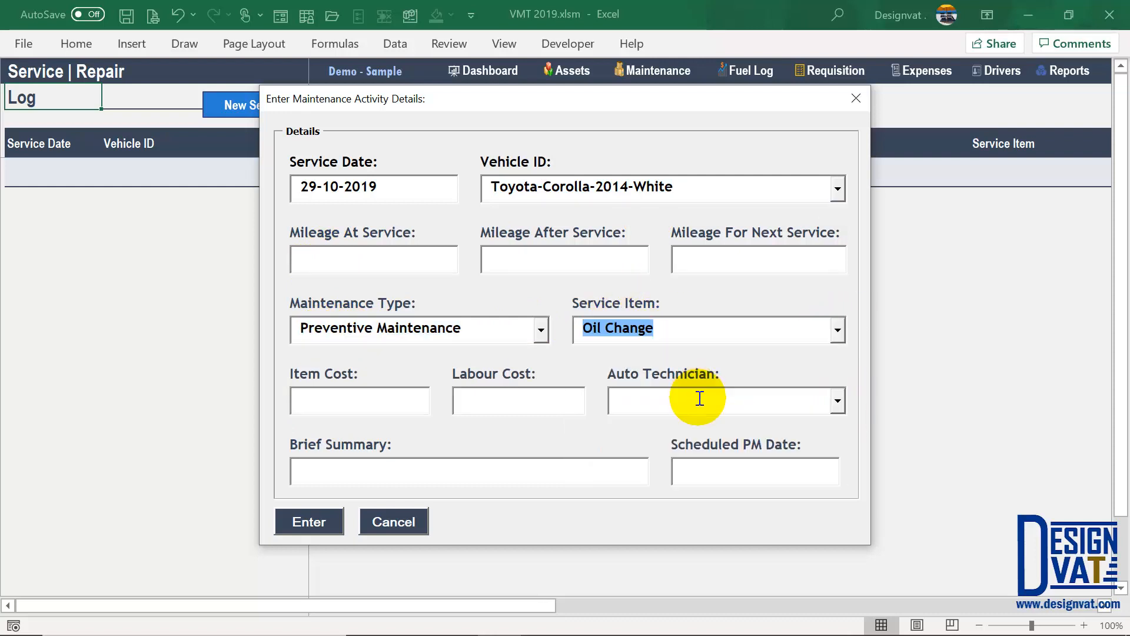
- Enter the 3,000 item cost and the Routine Maintenance summary
drag(749, 467, 677, 472)
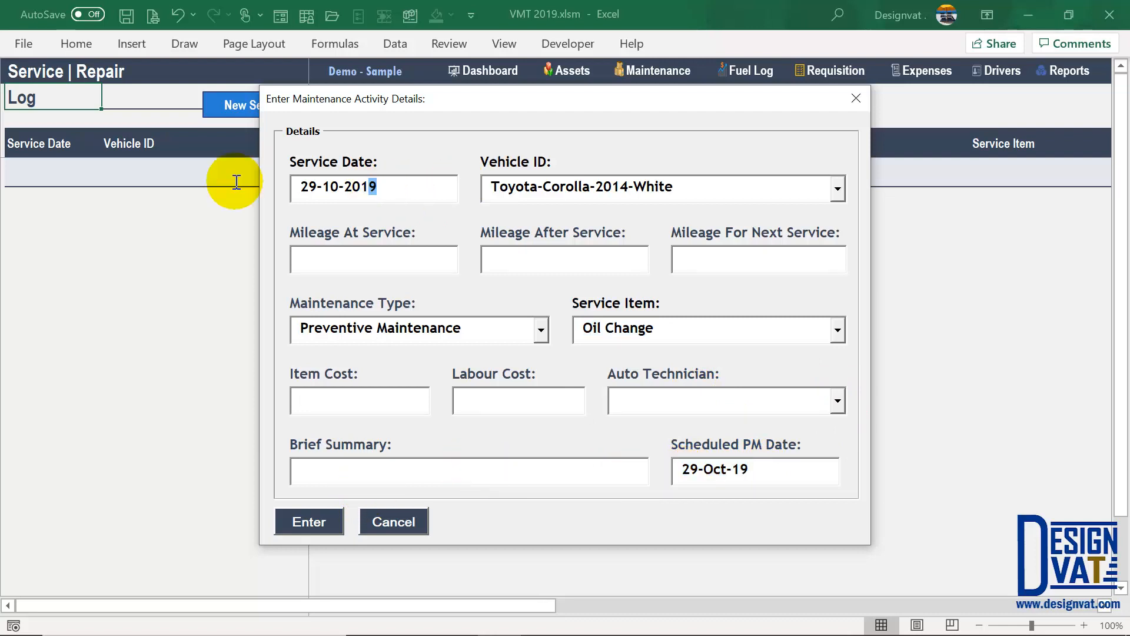
drag(297, 186, 383, 186)
drag(767, 469, 644, 418)
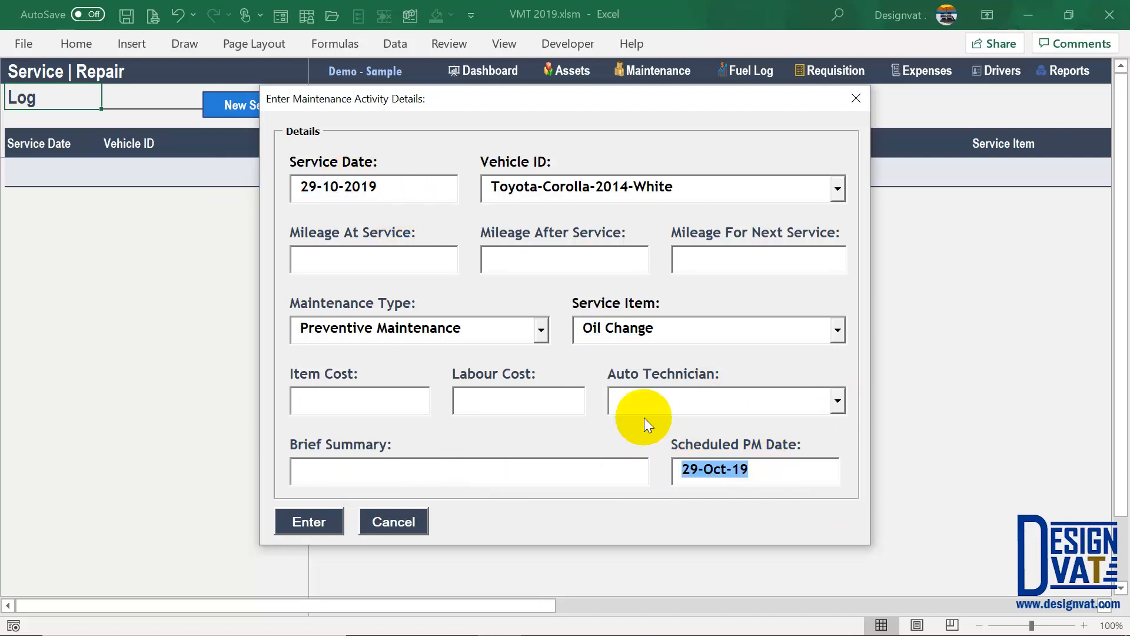
click(364, 392)
text(3,000.00)
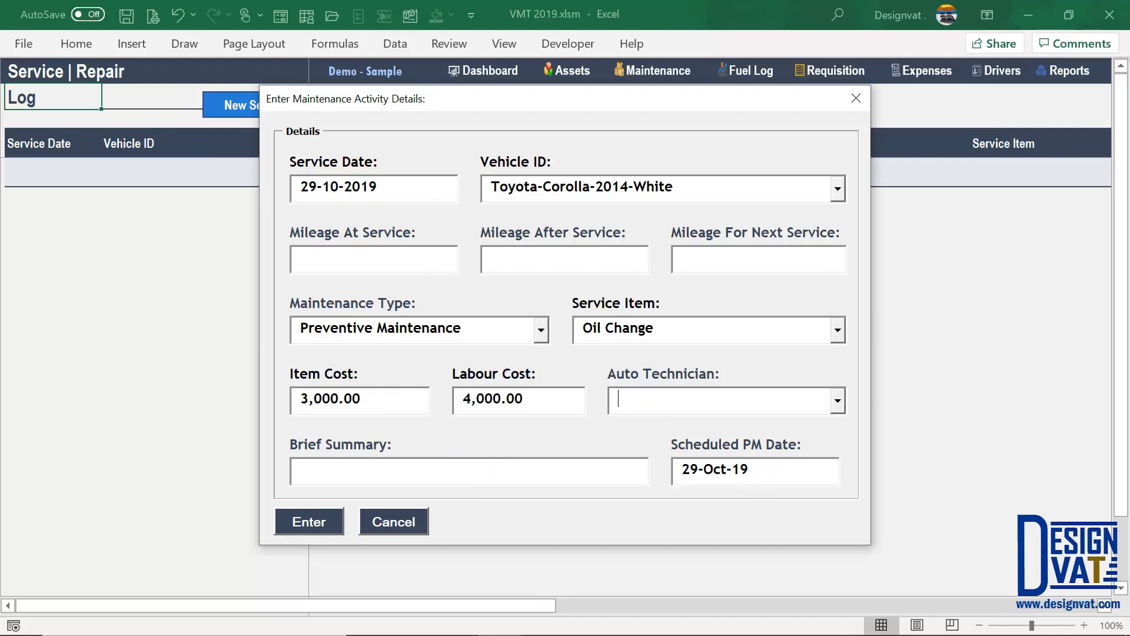
click(839, 404)
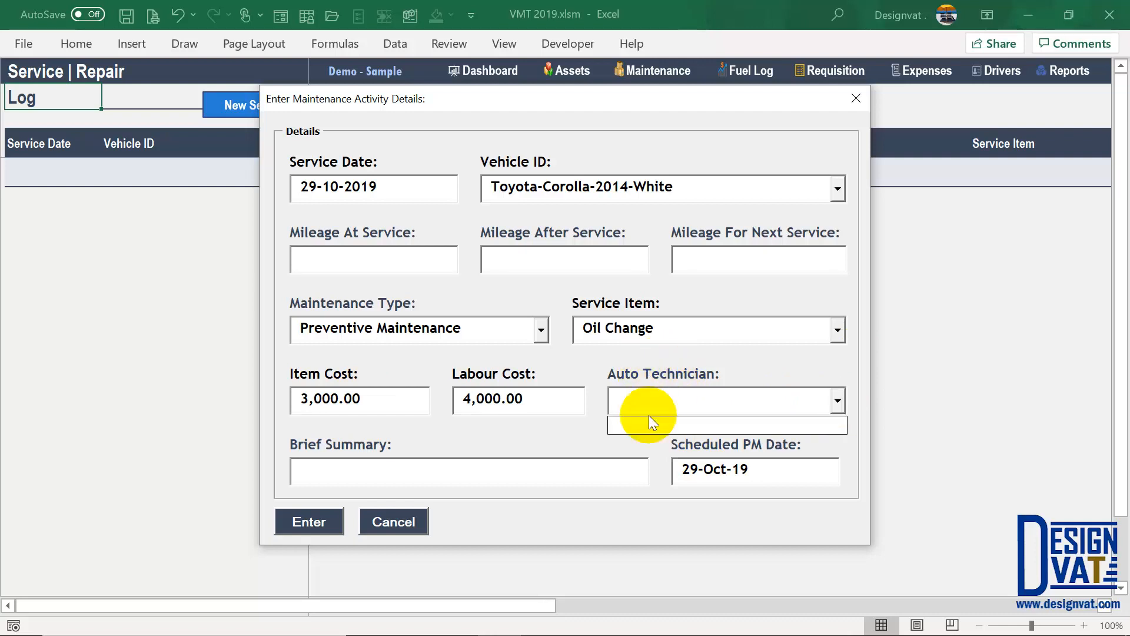
click(443, 458)
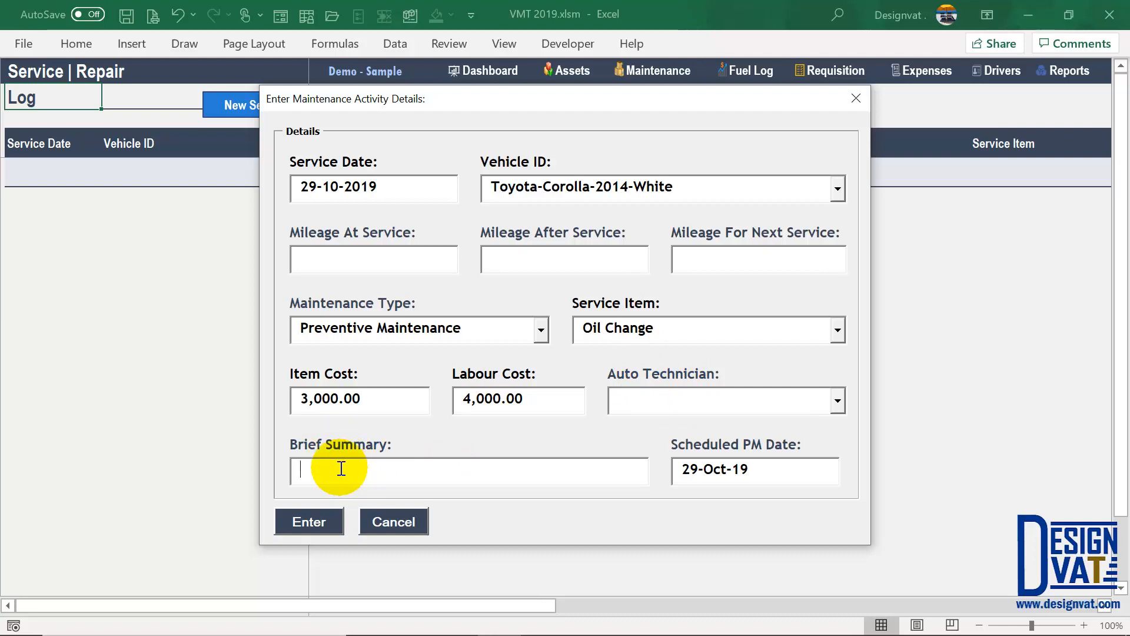
text(Routine Maintenance)
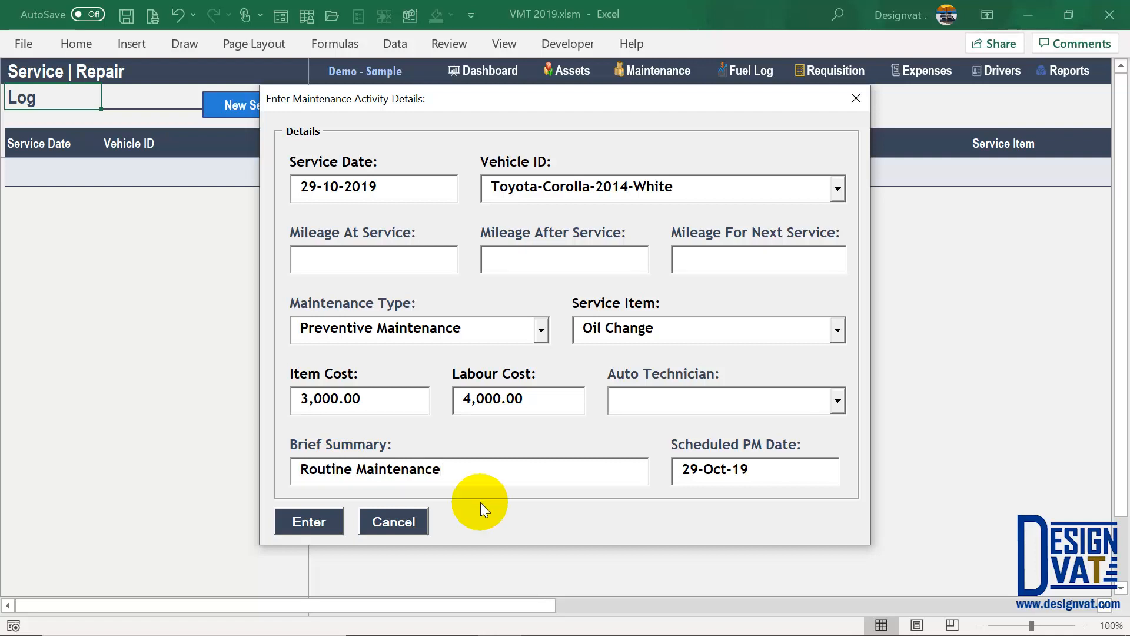
drag(462, 469, 281, 429)
- Enter mileages 65 and 75, then submit the Oil Change service
click(348, 259)
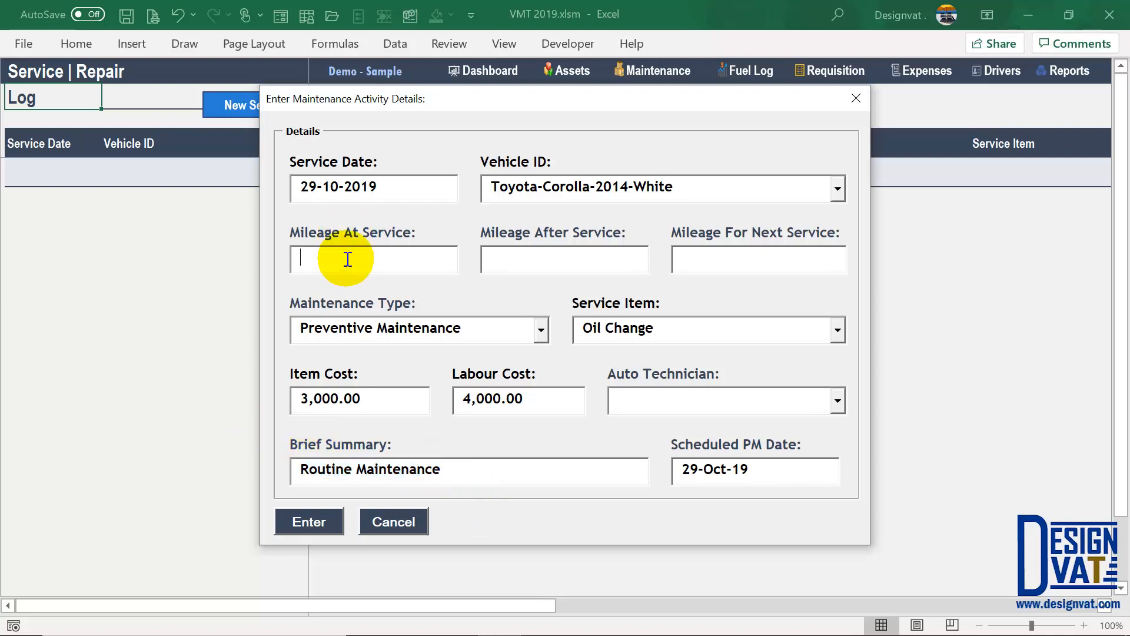
text(65)
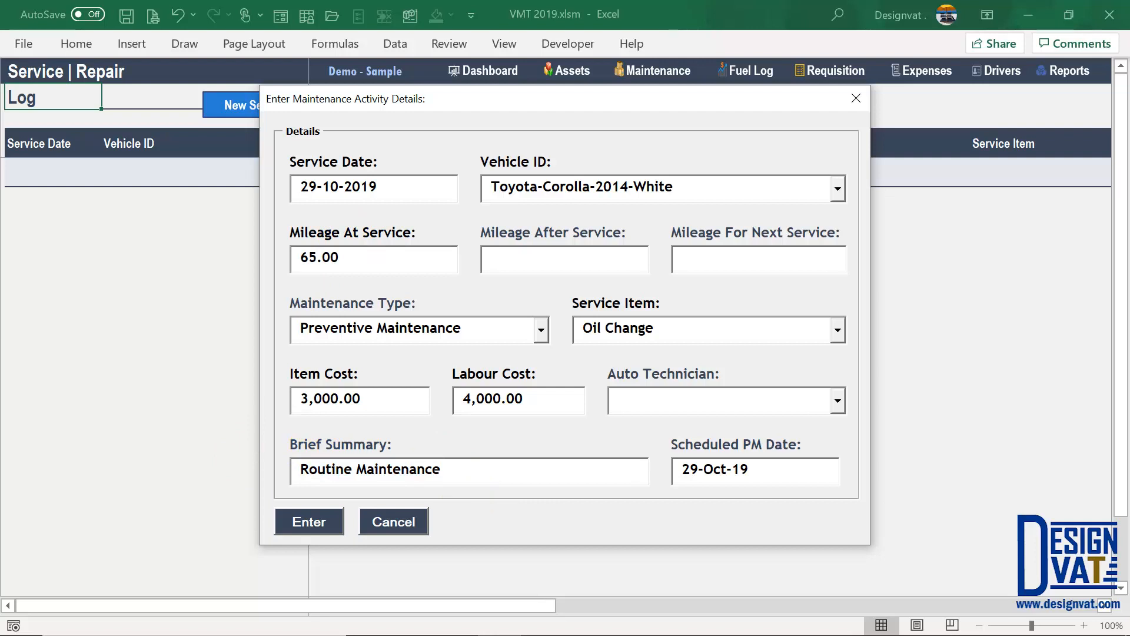
key(Tab)
text(75)
key(Tab)
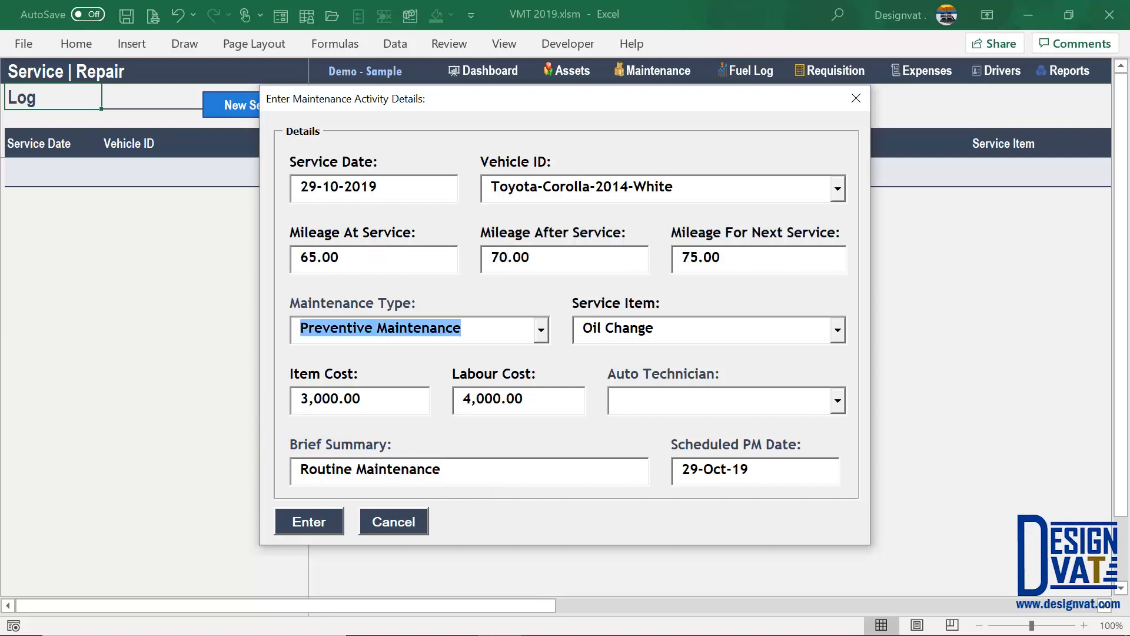
click(321, 519)
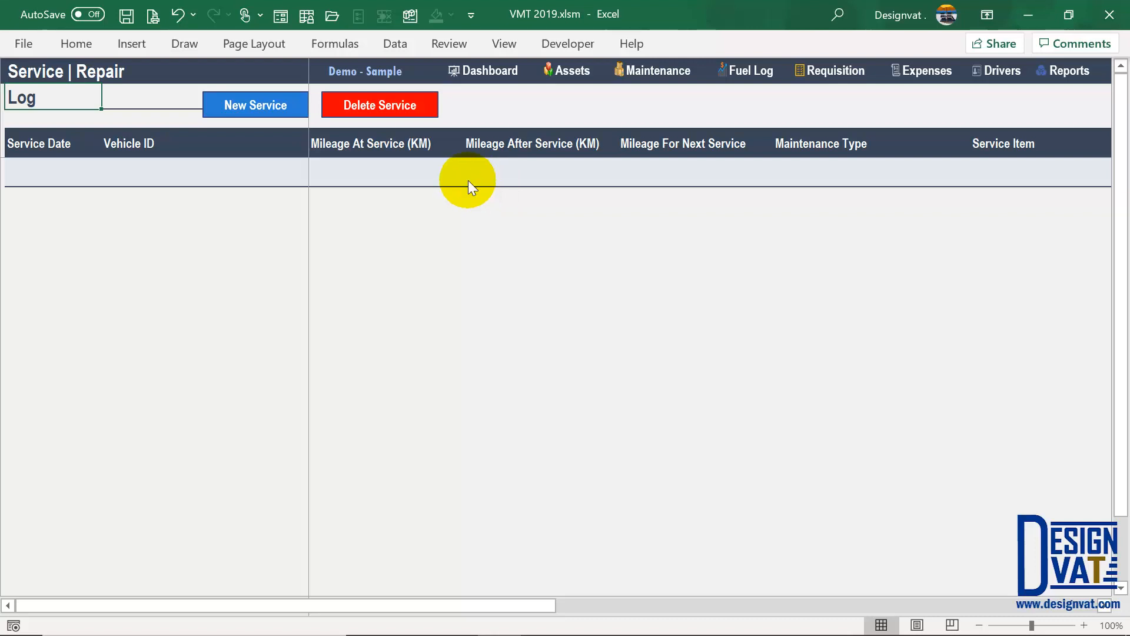
- Dismiss the Service Added message and check the new 29-Oct-19 Oil Change row and Radiator Flush mileage
click(560, 384)
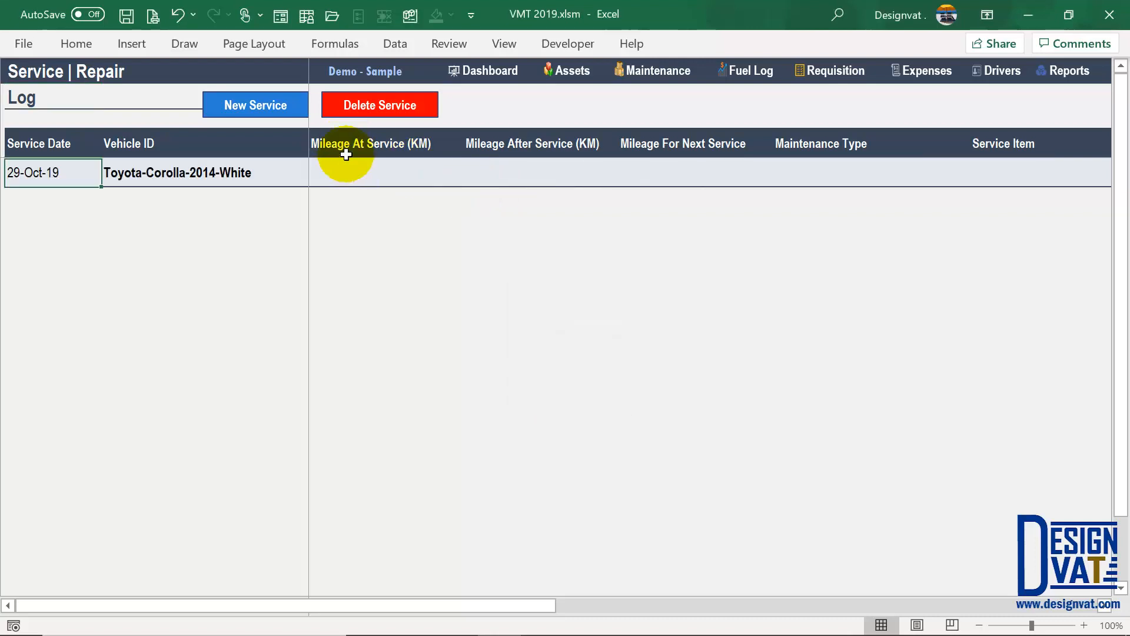
click(660, 72)
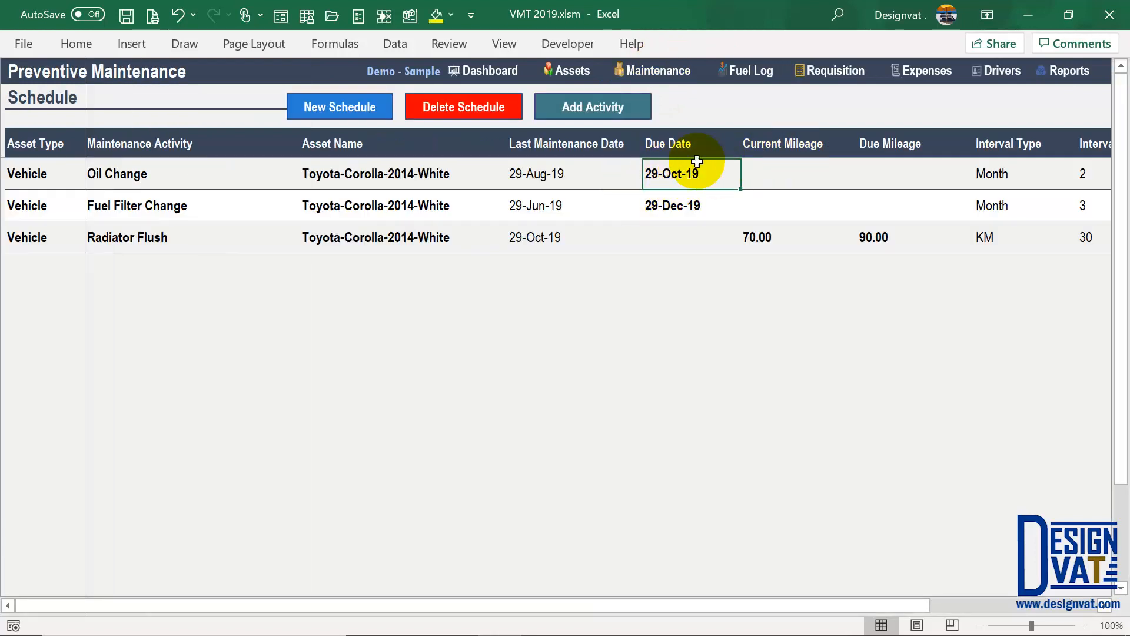
click(609, 106)
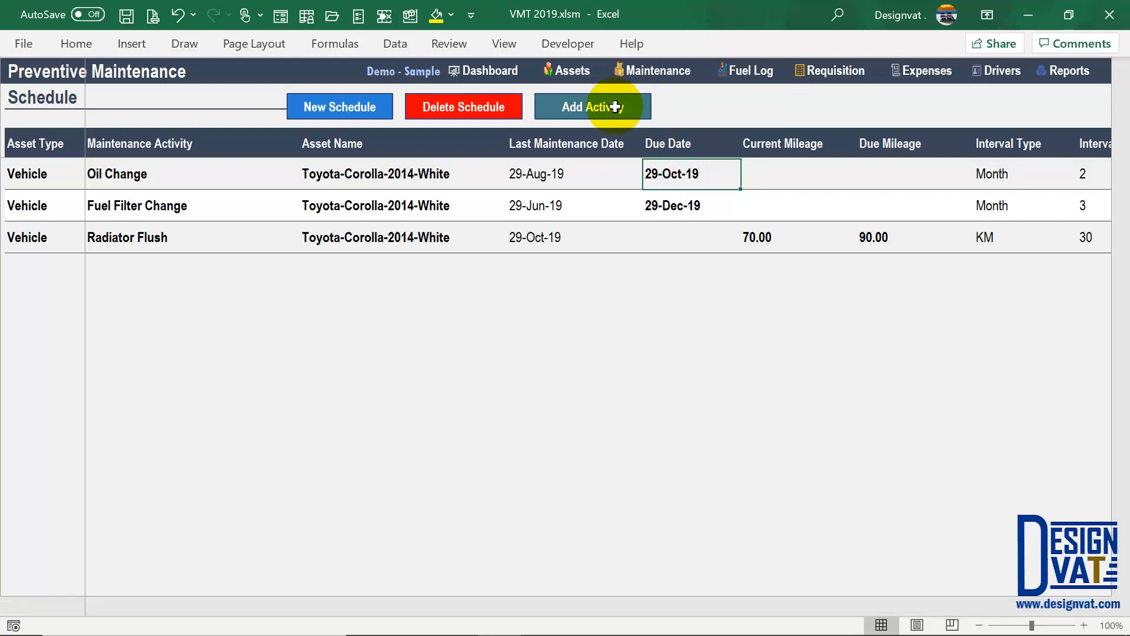
drag(870, 163, 232, 181)
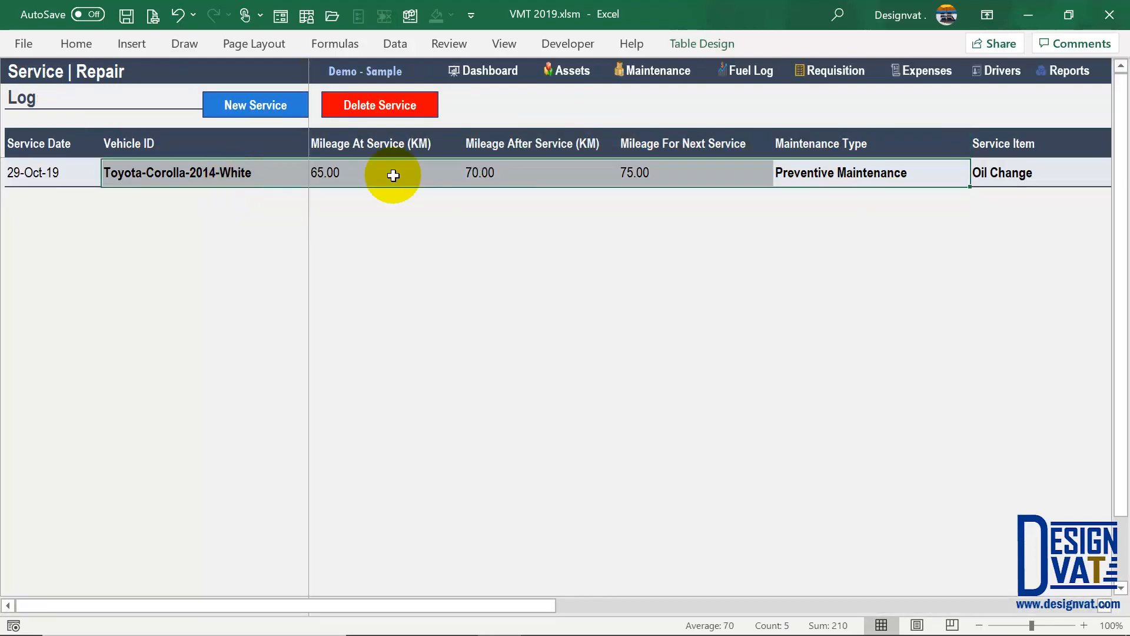
click(658, 71)
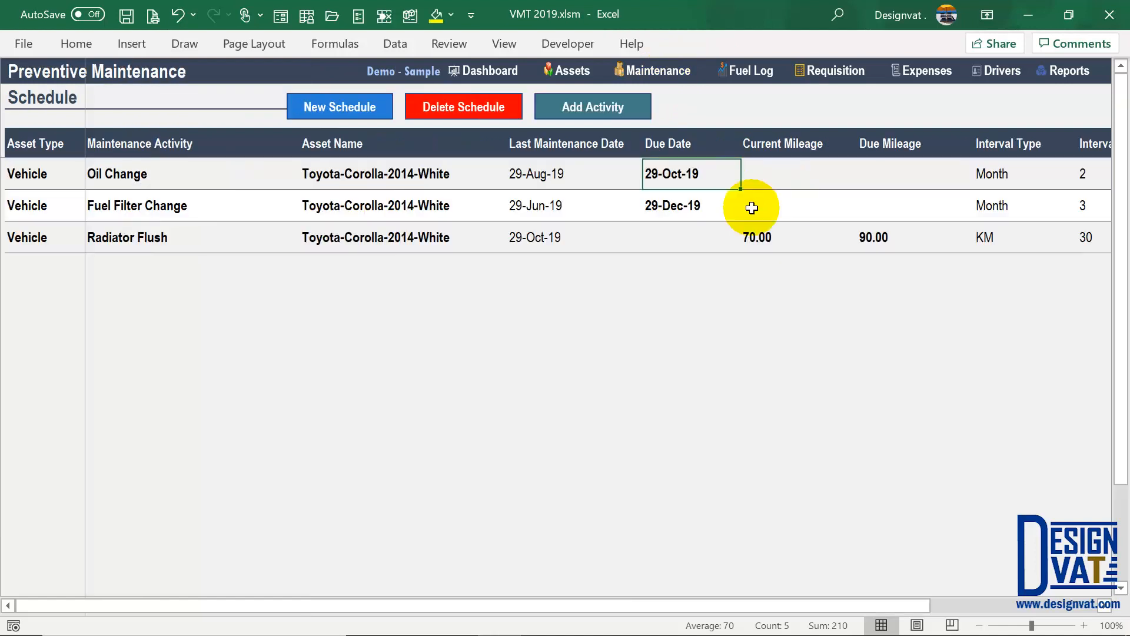
drag(707, 206, 418, 206)
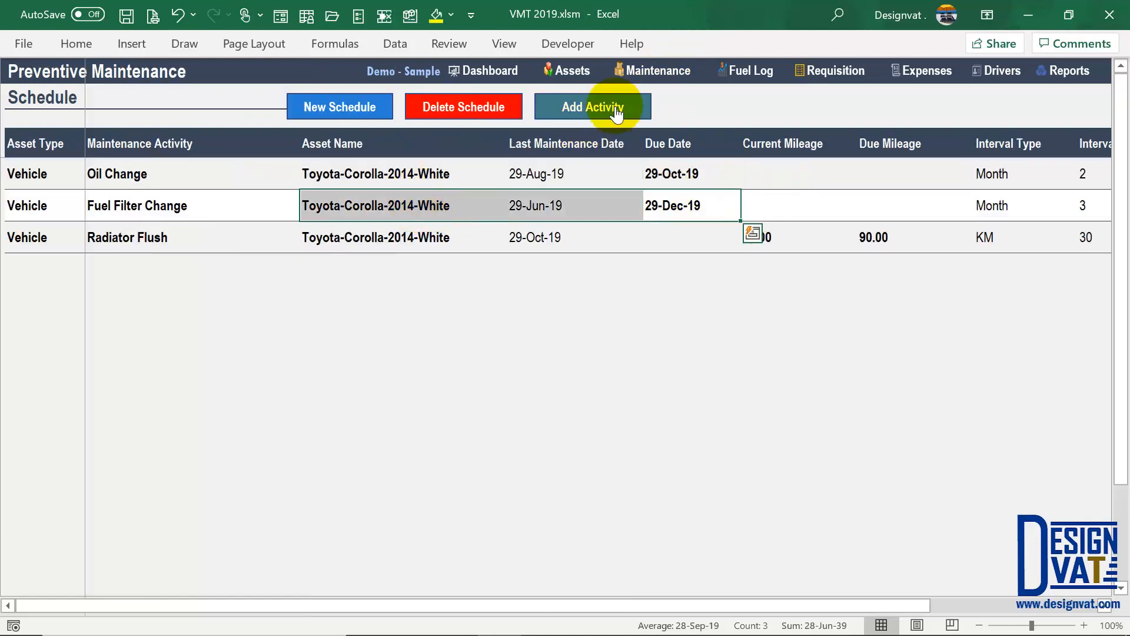
click(687, 244)
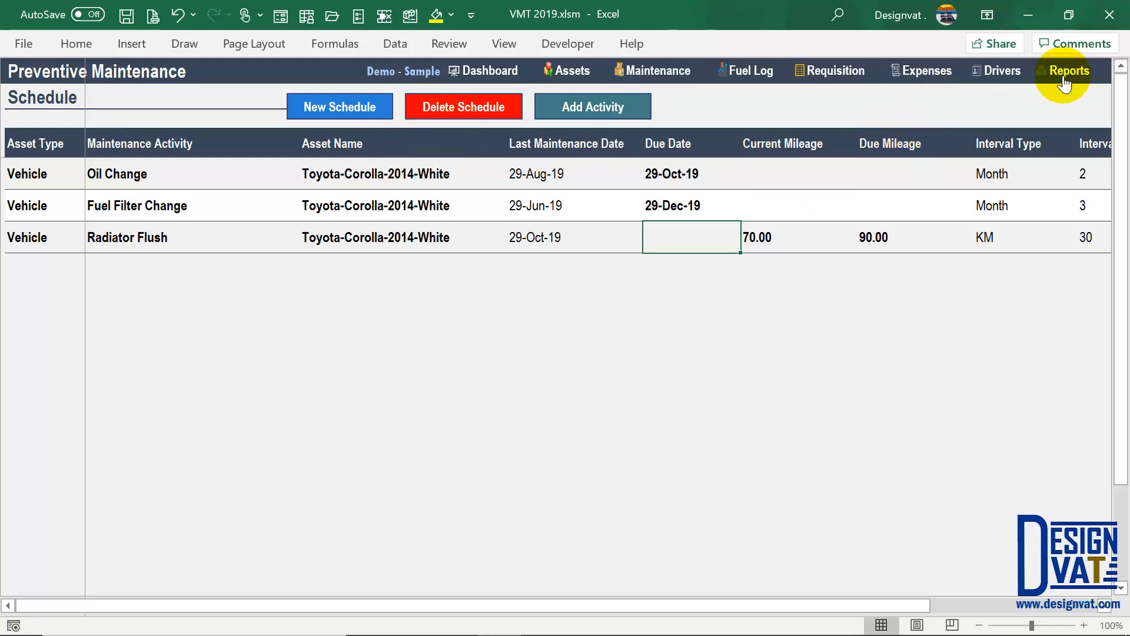
- Browse the Fuel Log, Requisition, Expenses and Drivers sheets, then go to Reports
click(753, 66)
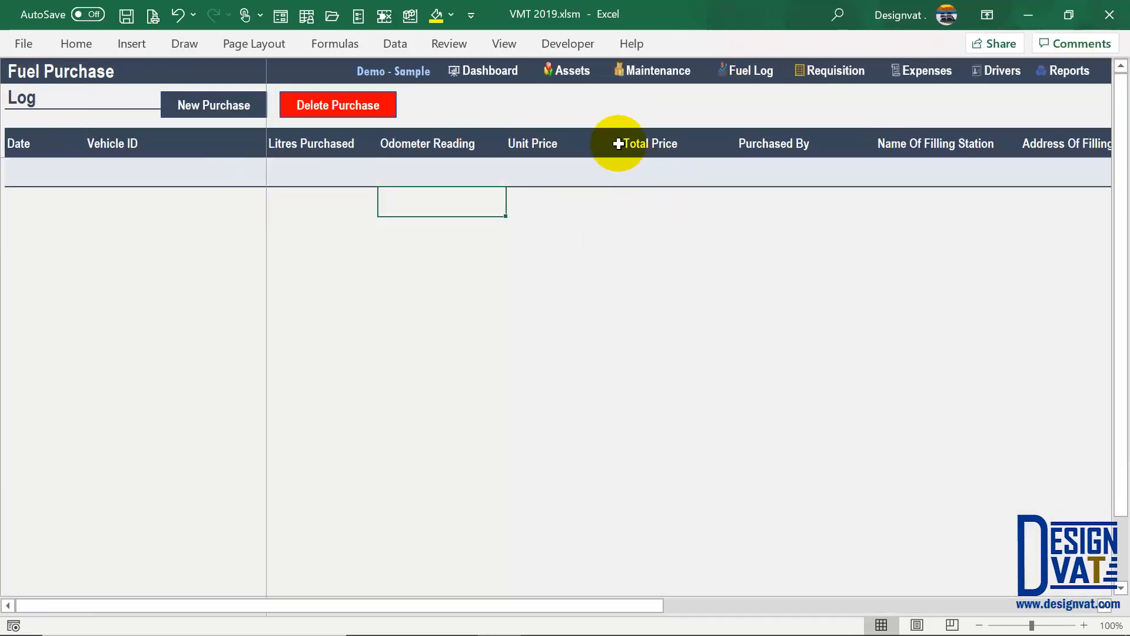
click(473, 160)
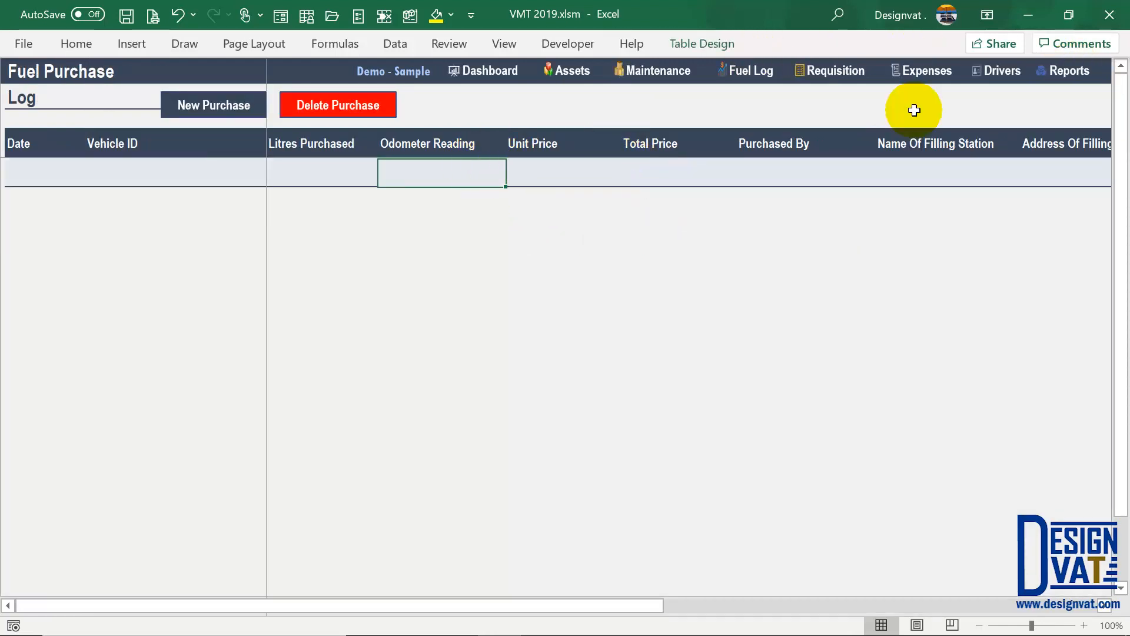
click(849, 69)
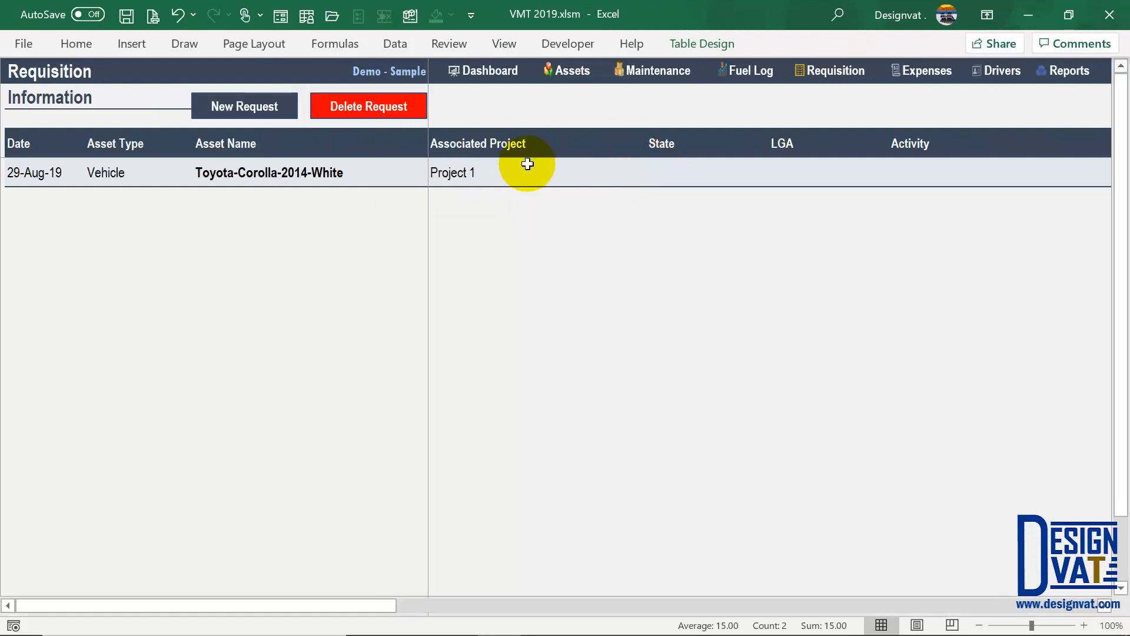
click(929, 71)
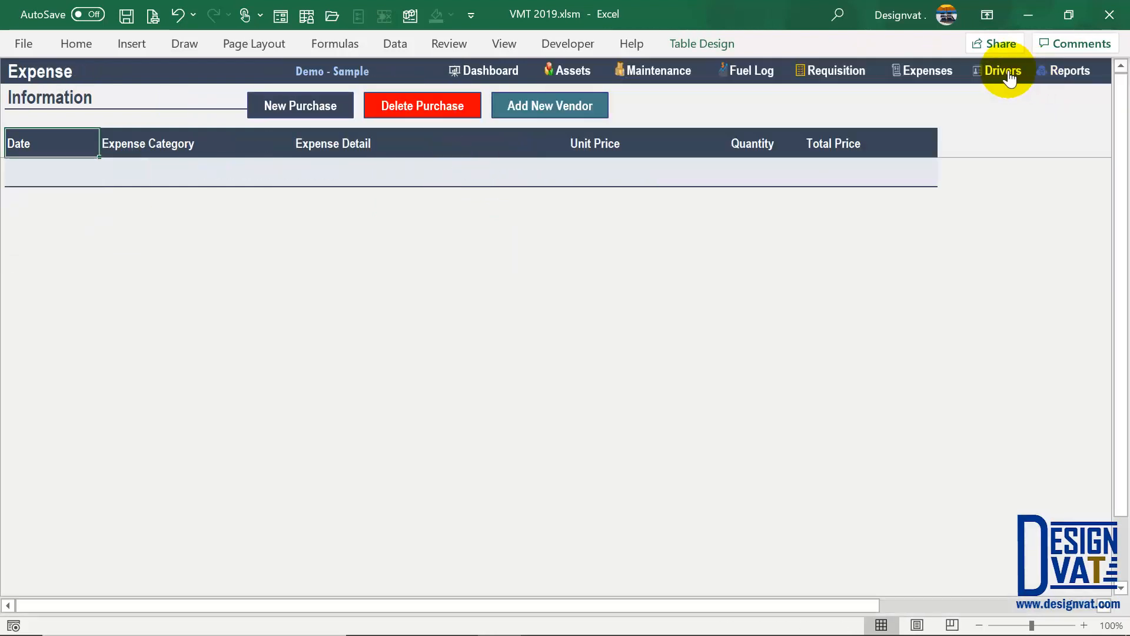
click(1010, 76)
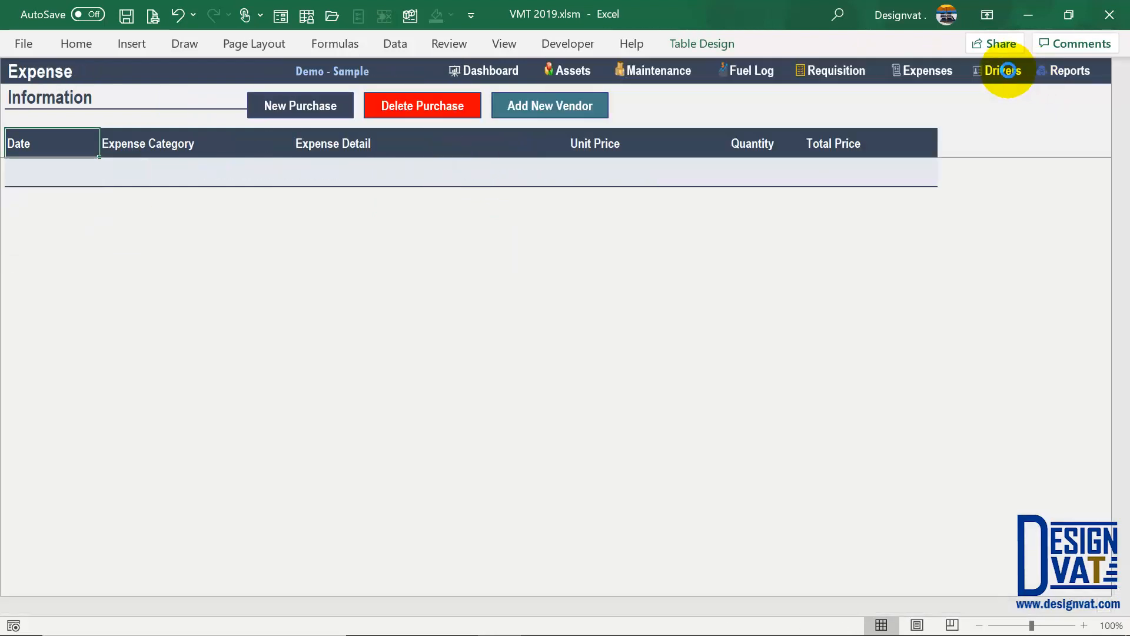
click(1065, 72)
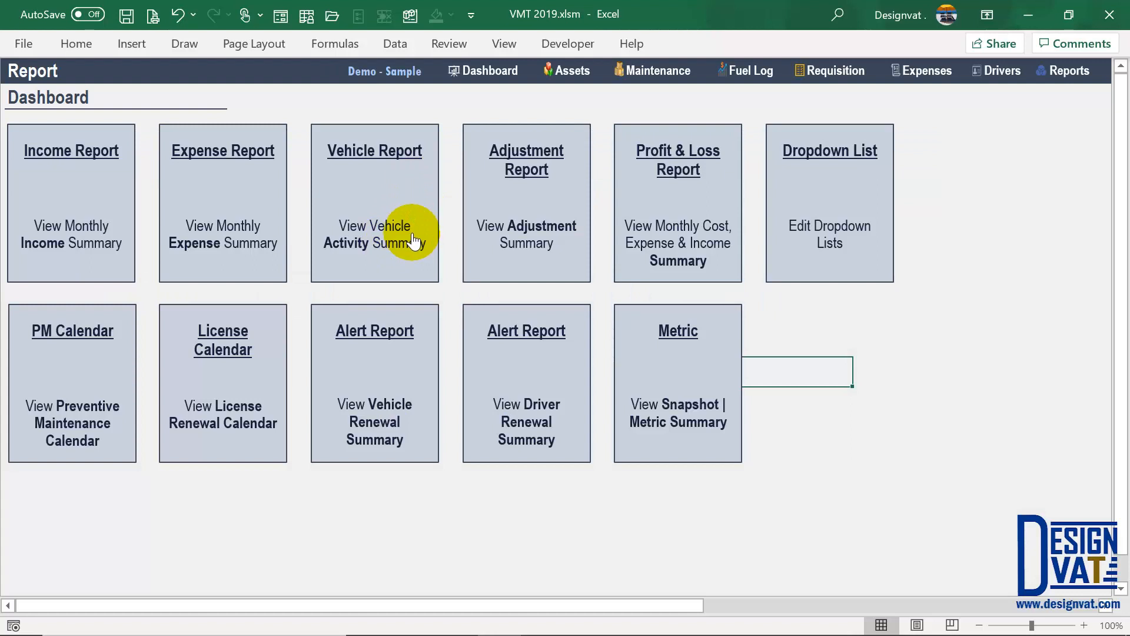
- Set the Preventive Maintenance Calendar to year 2019 and month October
click(71, 328)
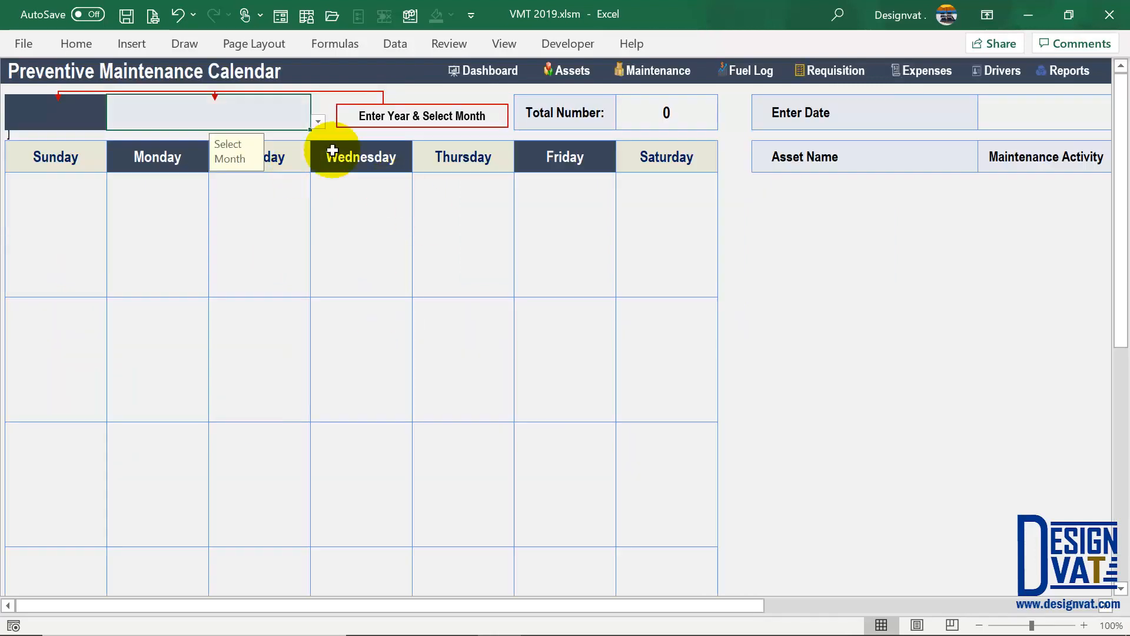
click(647, 297)
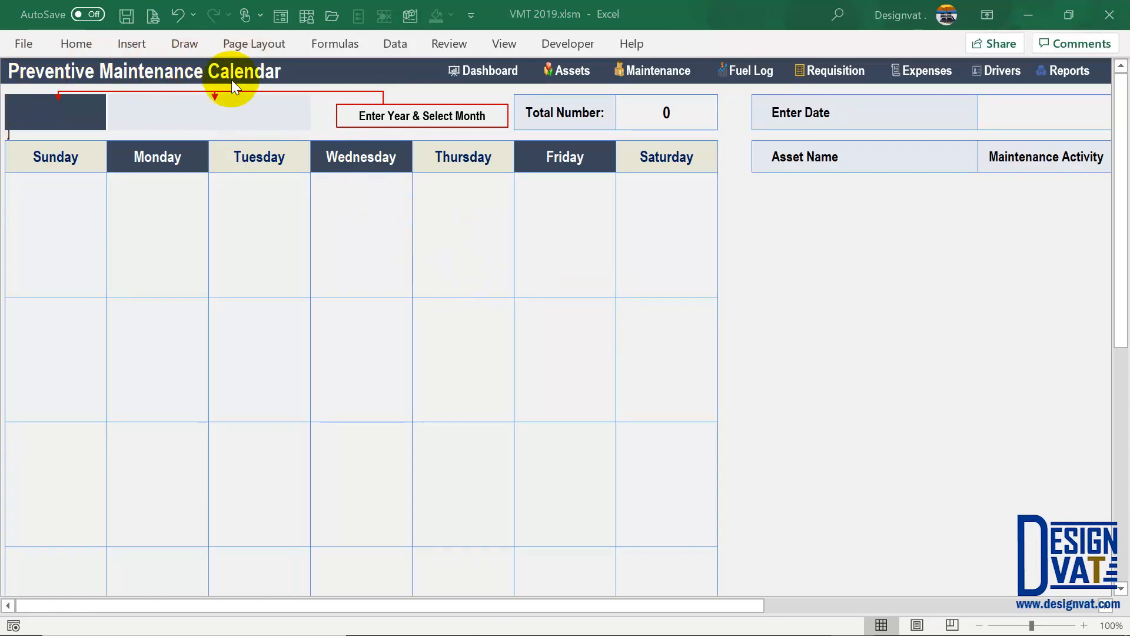
click(377, 115)
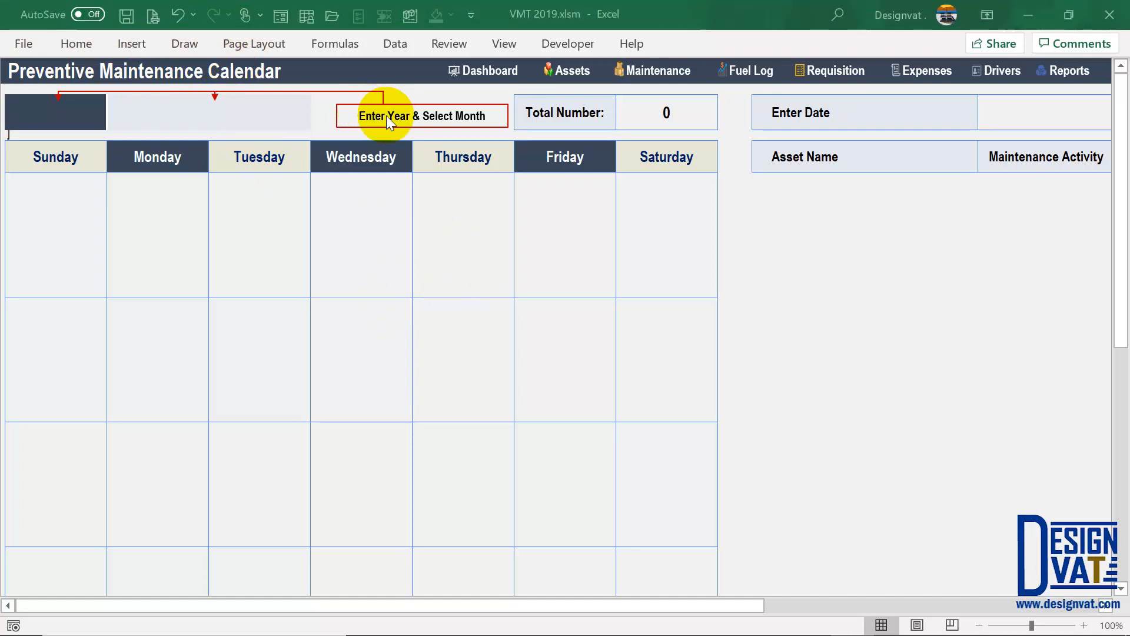
click(75, 115)
text(2)
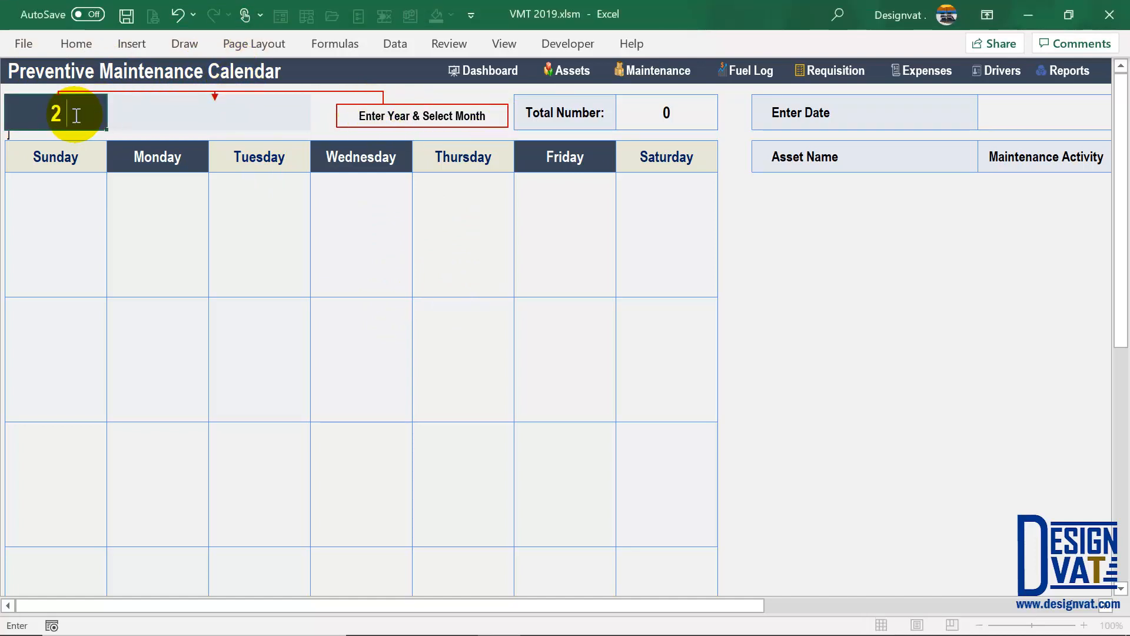
text(019)
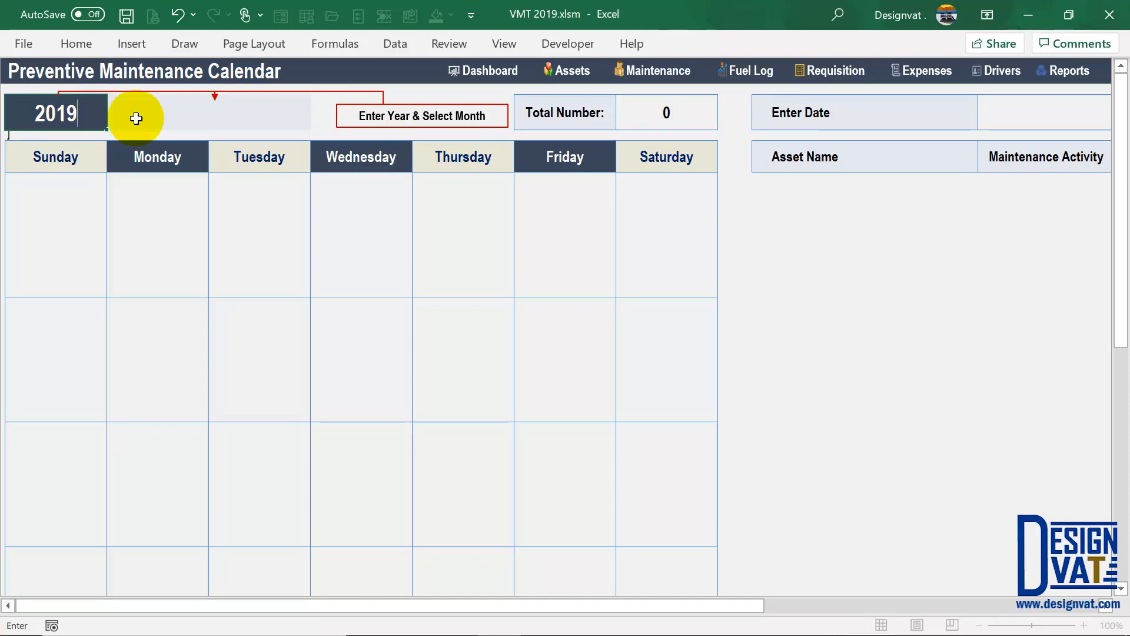
click(177, 119)
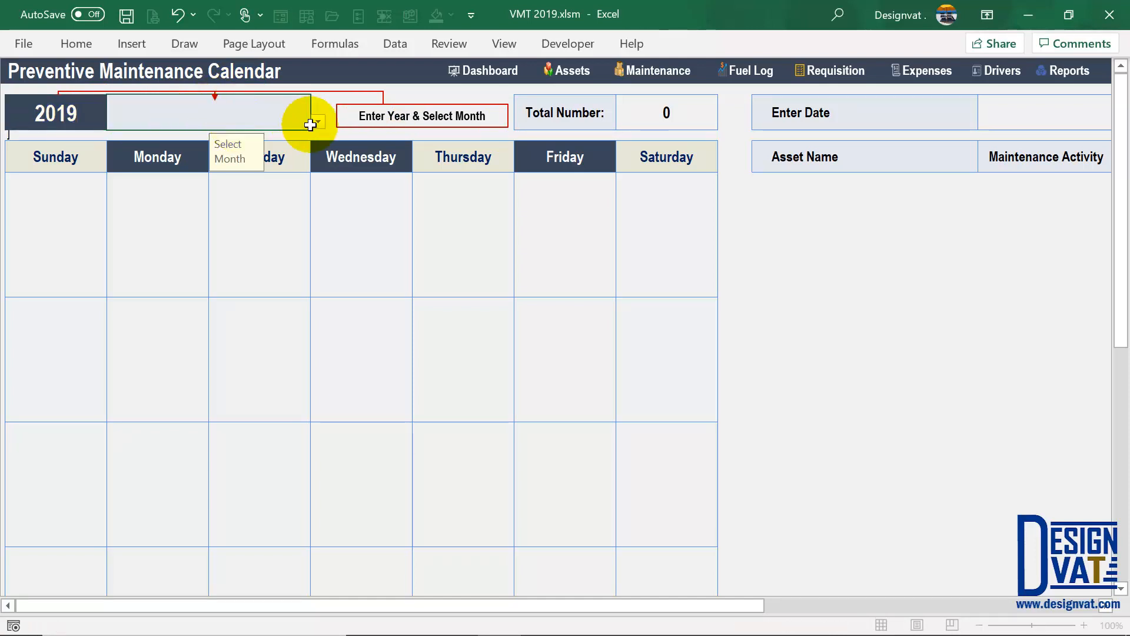
click(318, 123)
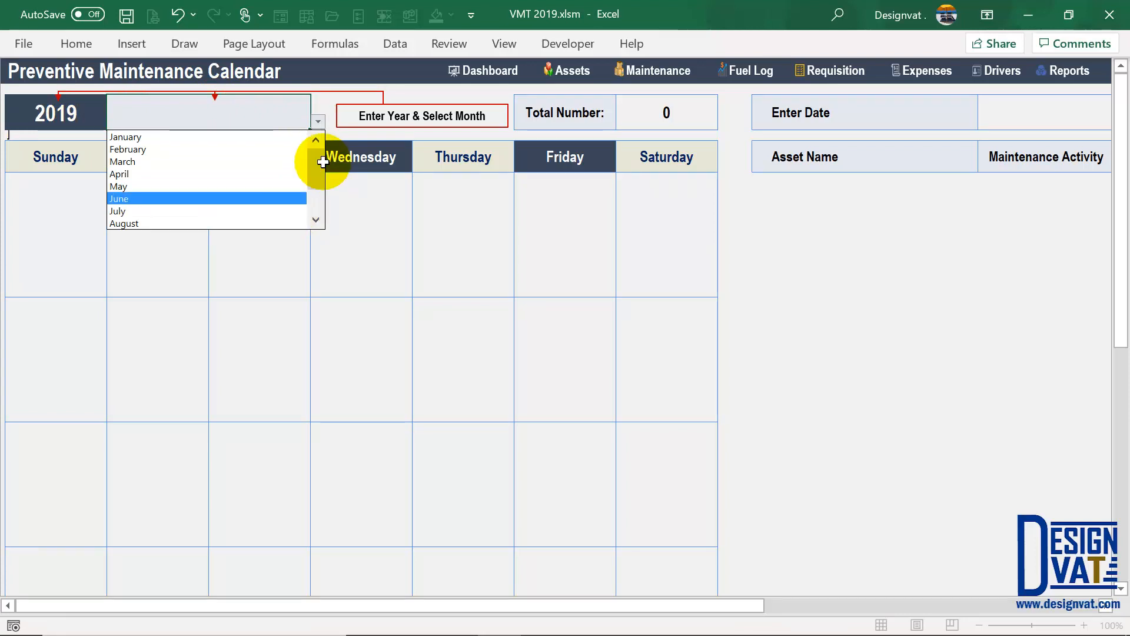
click(314, 202)
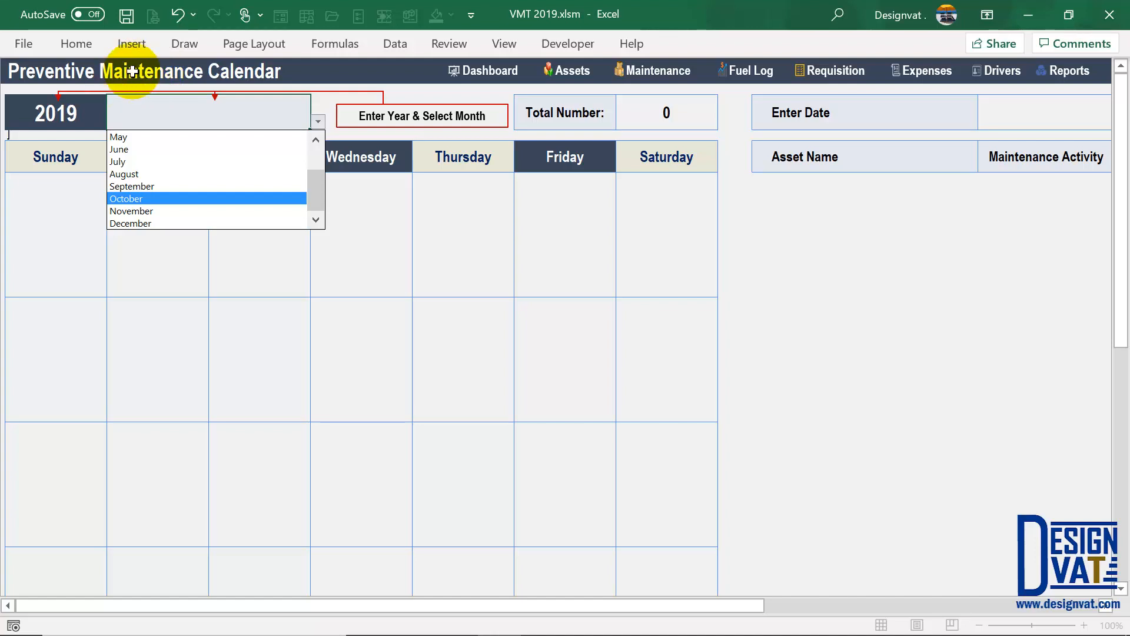
click(140, 200)
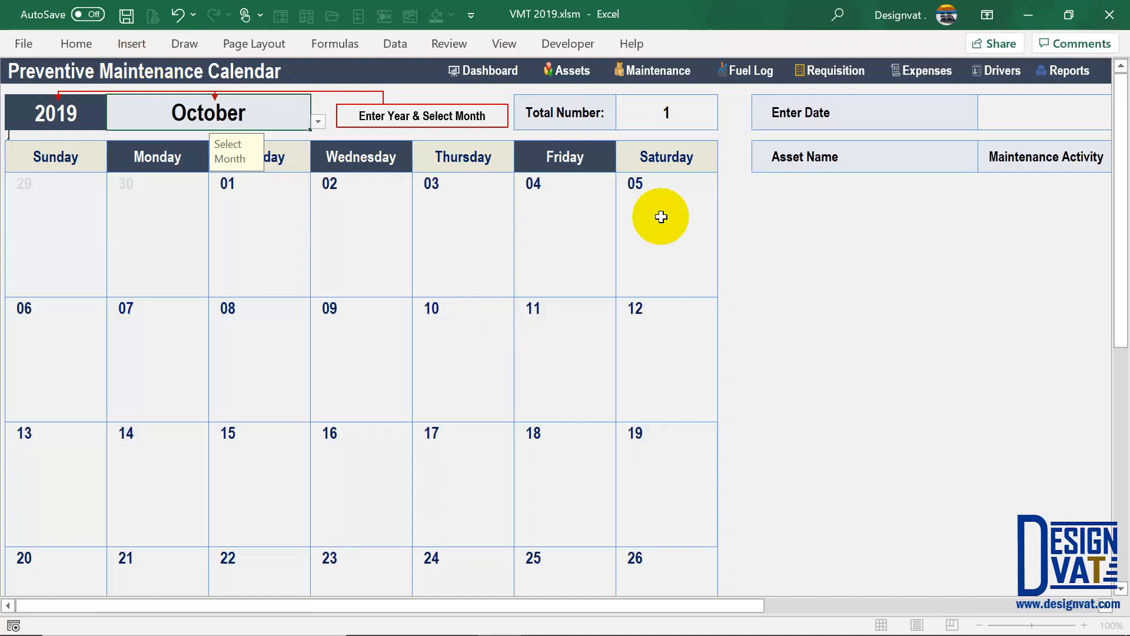
- Review the 1 PM Toyota-Corolla-2014-White Oil Change entry on the 29th
click(653, 112)
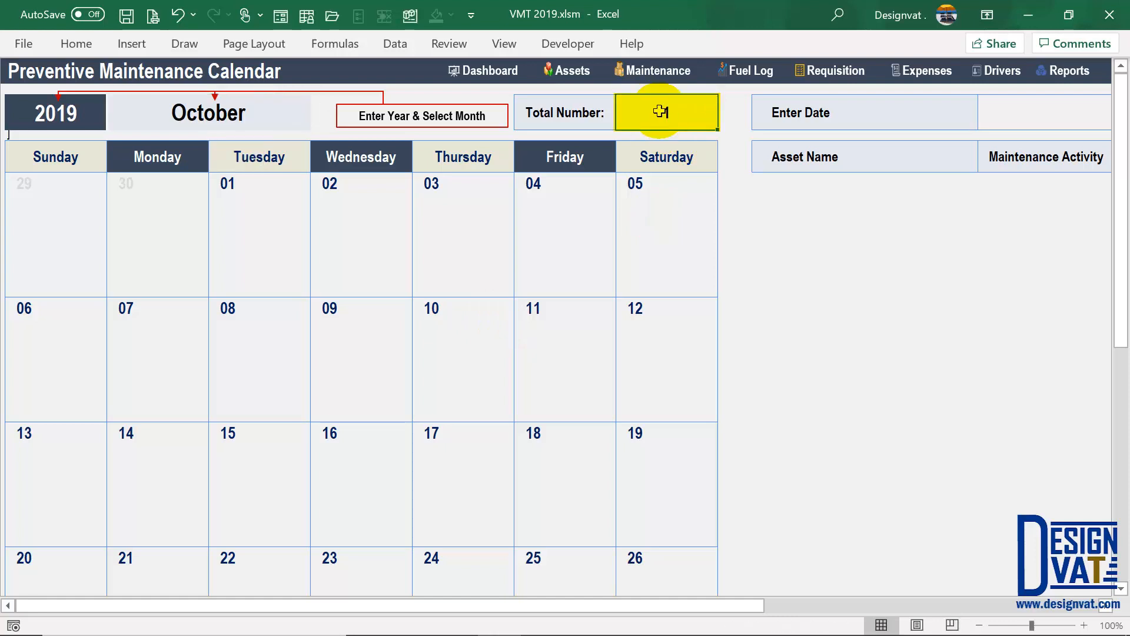
click(447, 457)
scroll(449, 458, down, 3)
scroll(449, 458, down, 1)
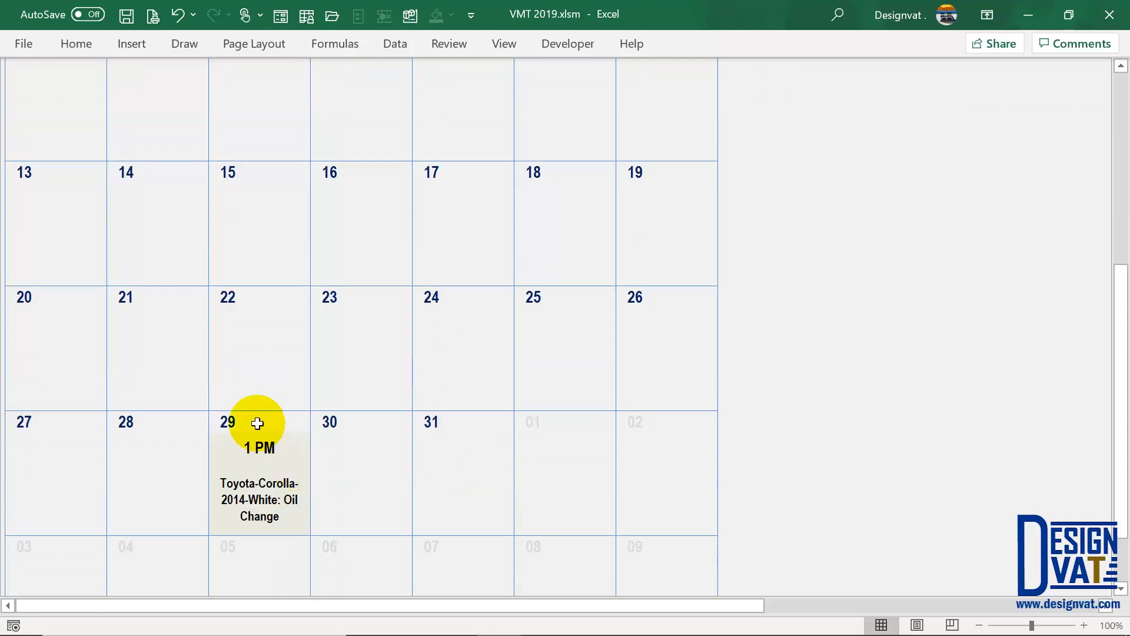
click(231, 424)
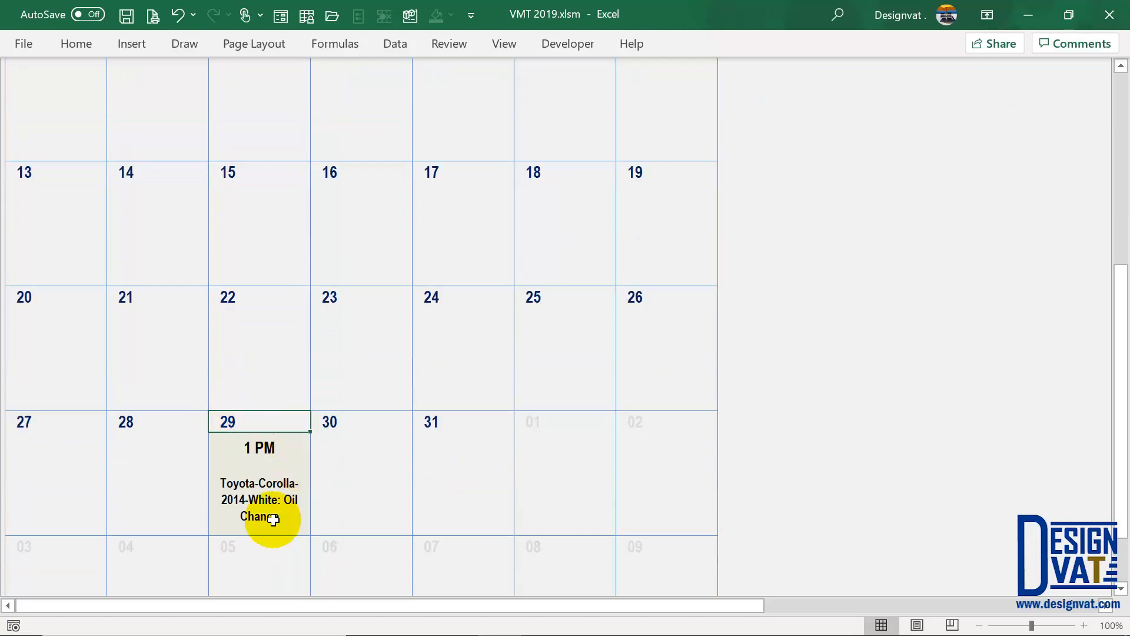
click(245, 480)
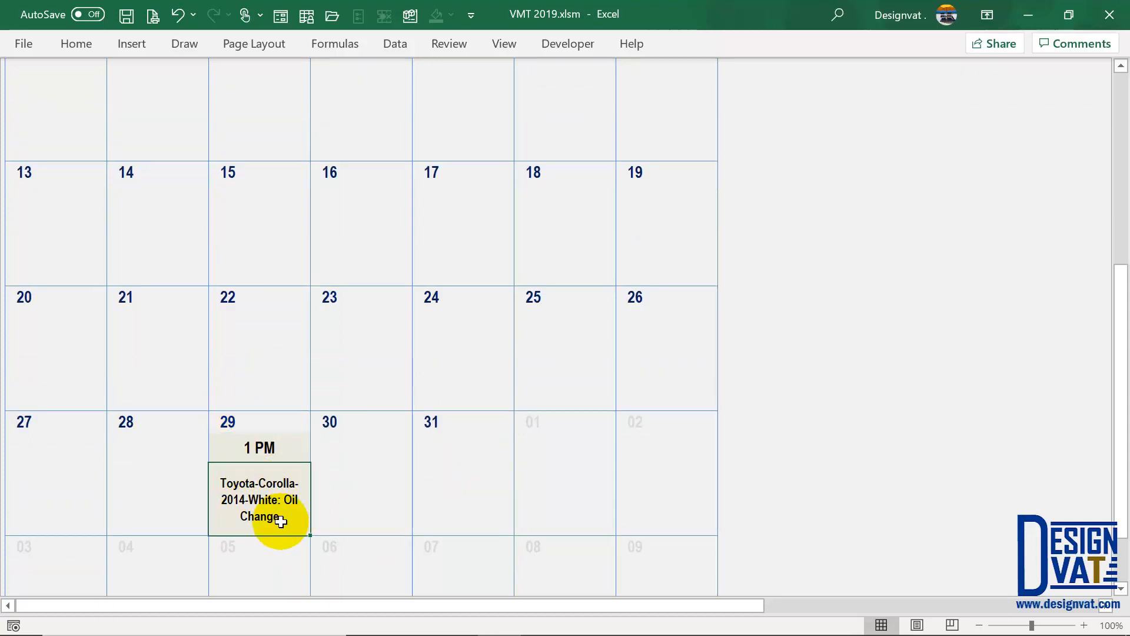
click(265, 446)
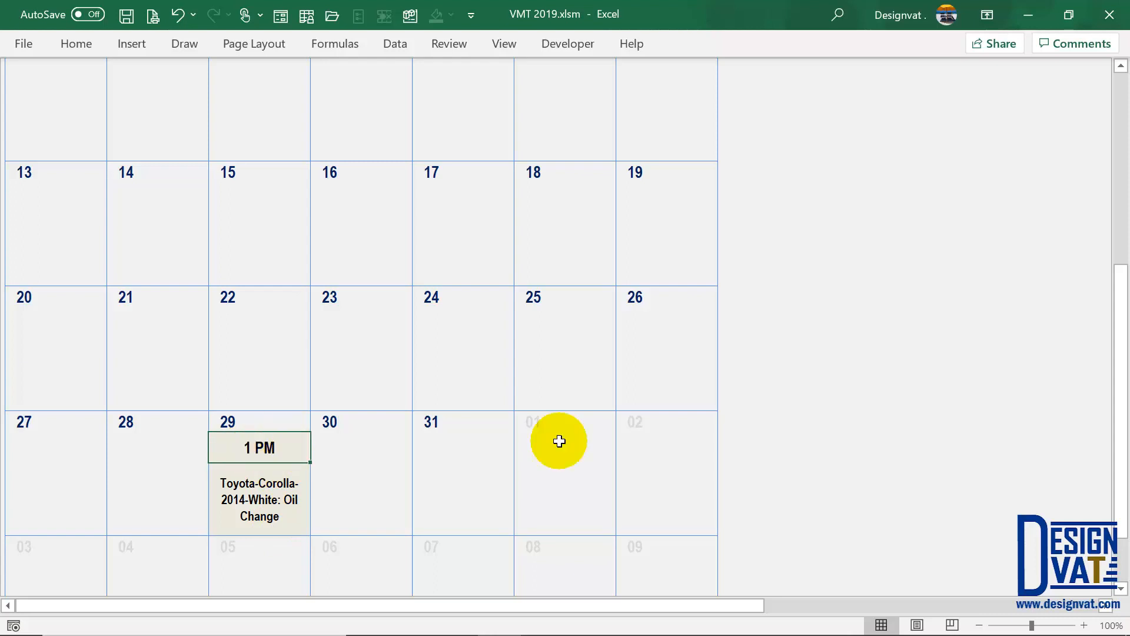
scroll(567, 431, up, 5)
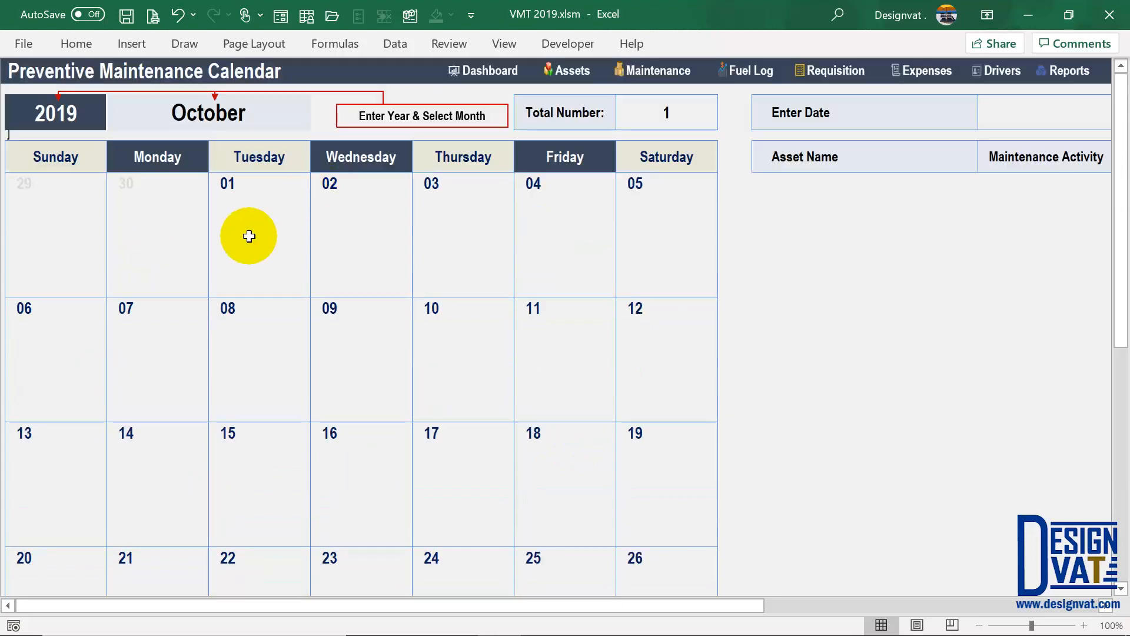
scroll(269, 286, down, 1)
scroll(269, 287, down, 1)
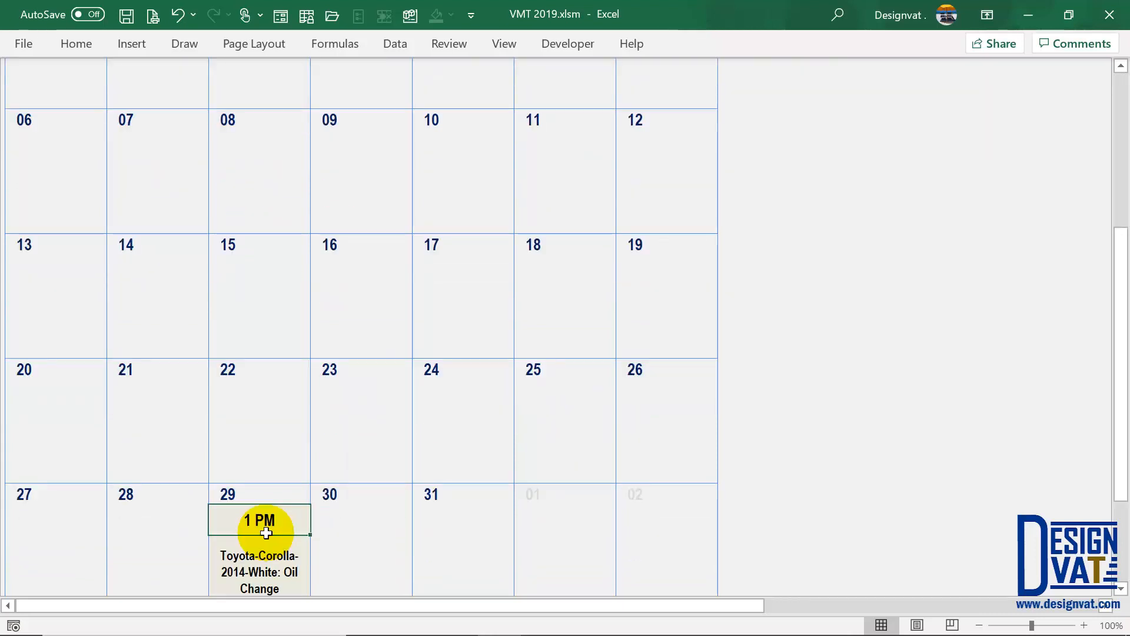
scroll(265, 467, down, 2)
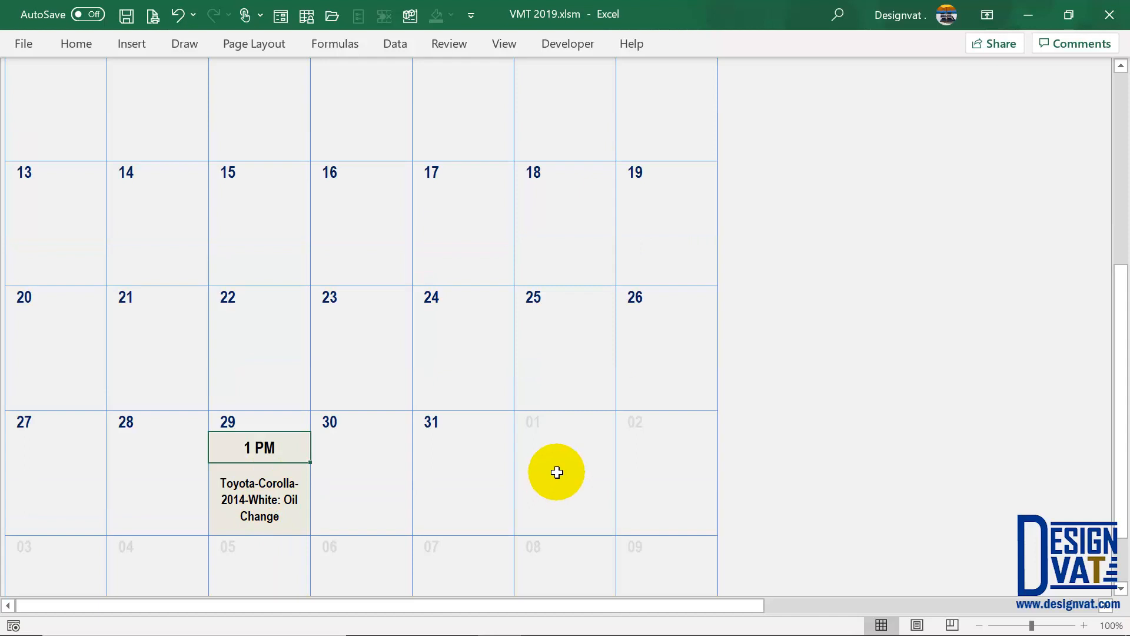
scroll(557, 471, up, 4)
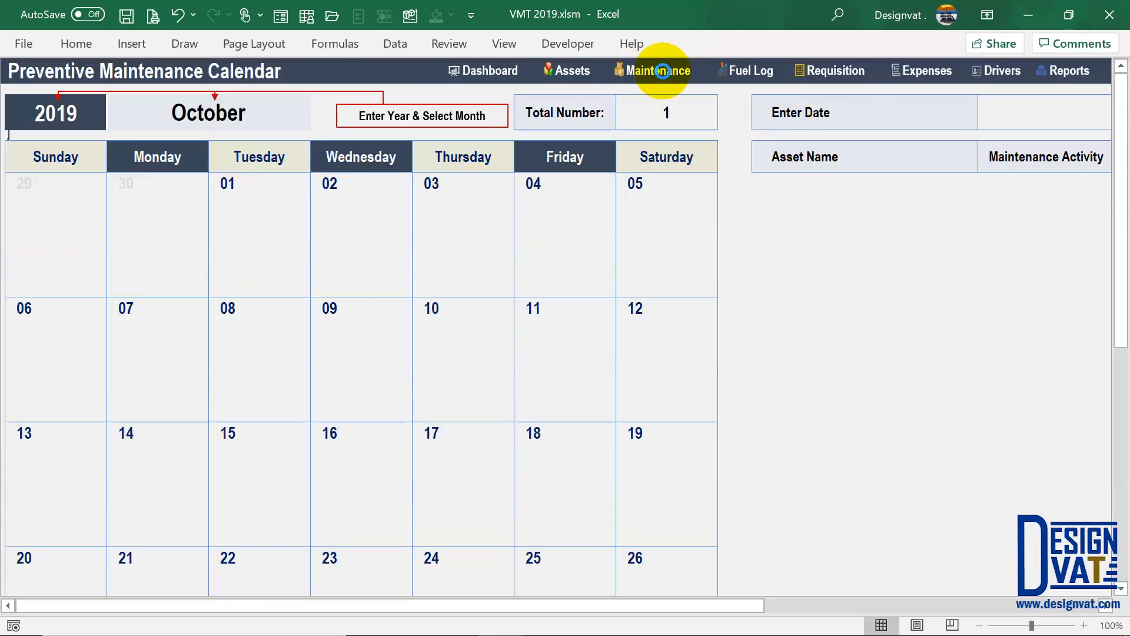
- Change Fuel Filter Change's interval value from 3 to 1
click(659, 71)
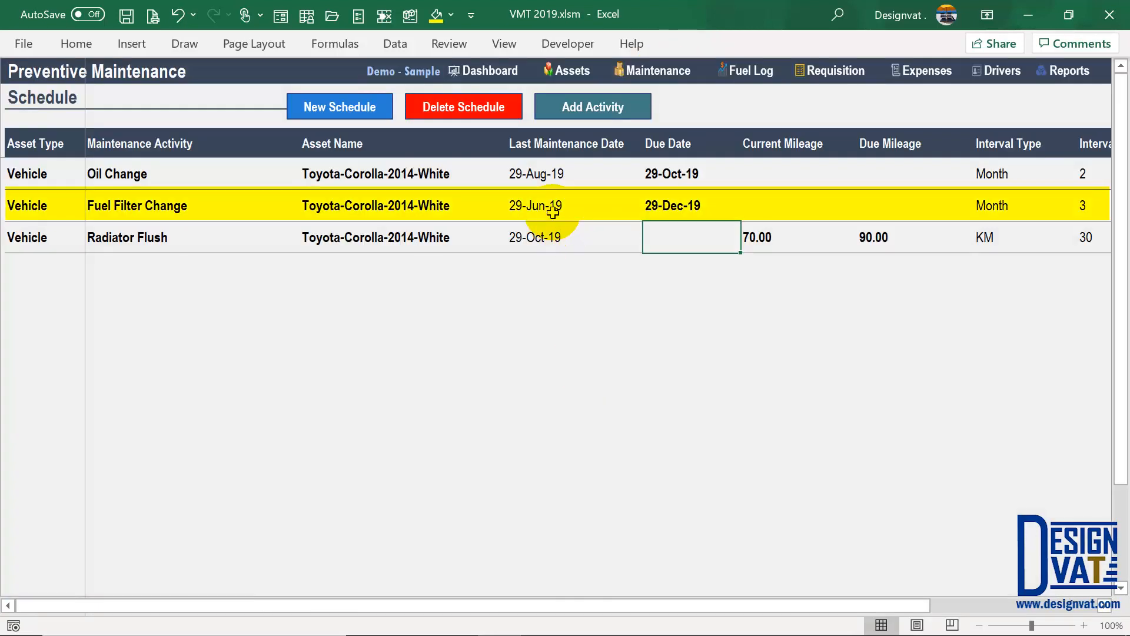
click(554, 210)
click(671, 211)
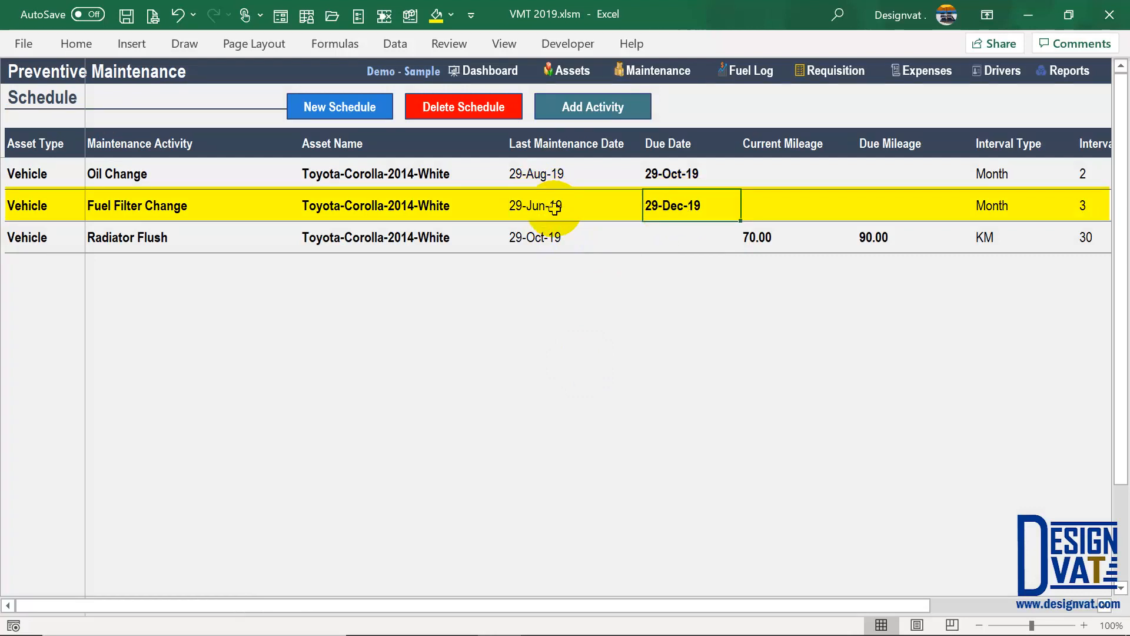
click(1080, 200)
text(1)
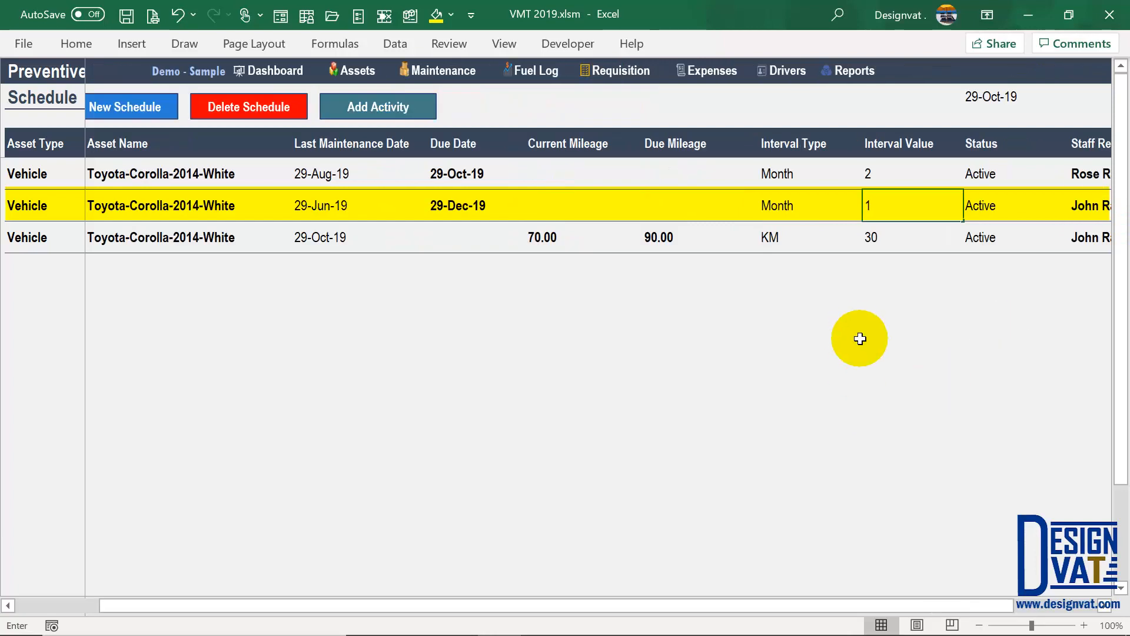
key(Return)
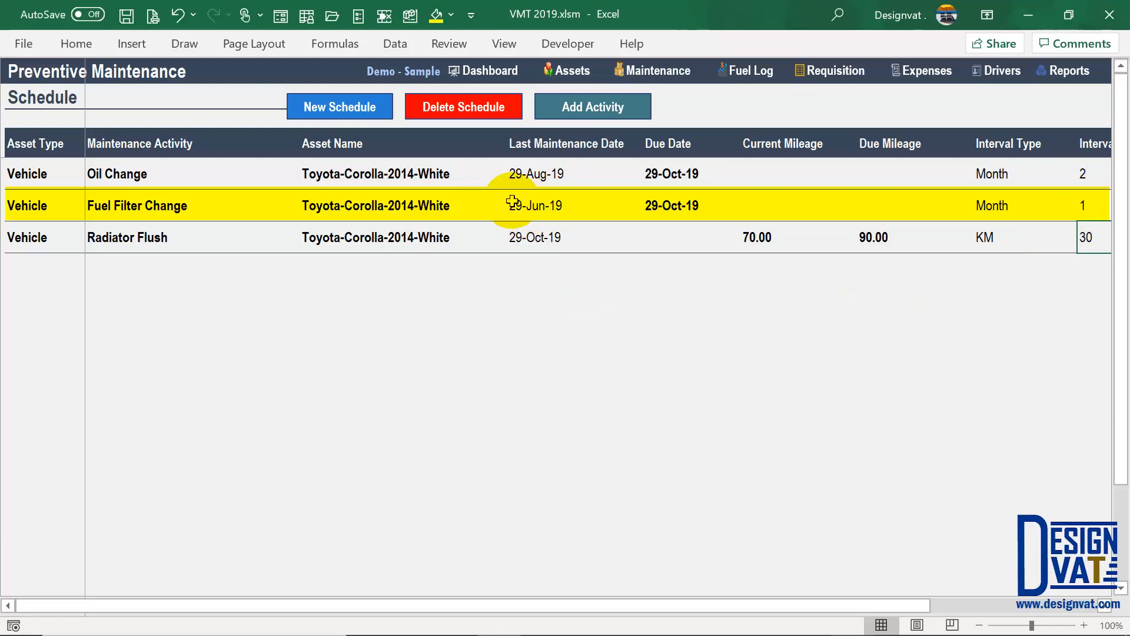
- Set Fuel Filter Change's last maintenance date to 30-Jun-19, making it due 30-Oct-19
click(171, 204)
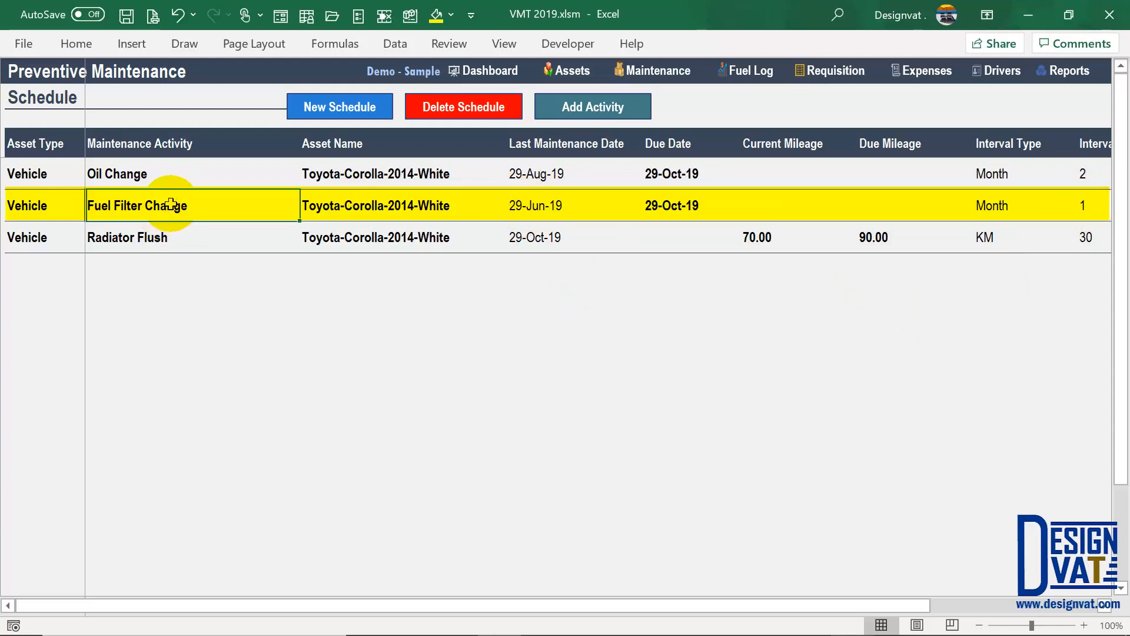
click(675, 208)
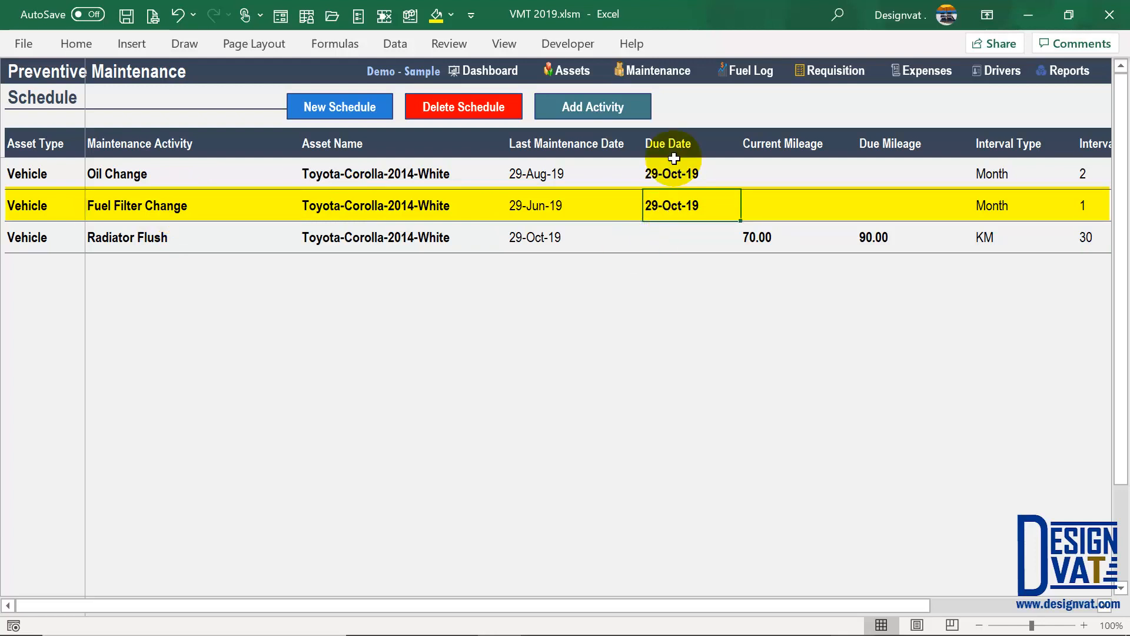
drag(672, 183, 673, 203)
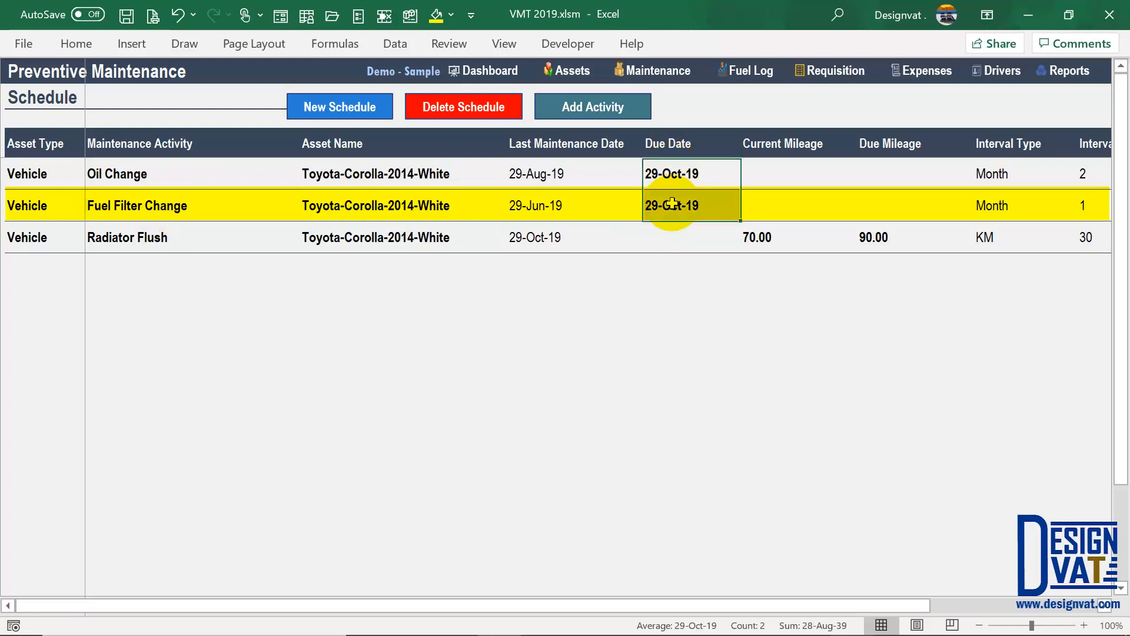
double_click(536, 206)
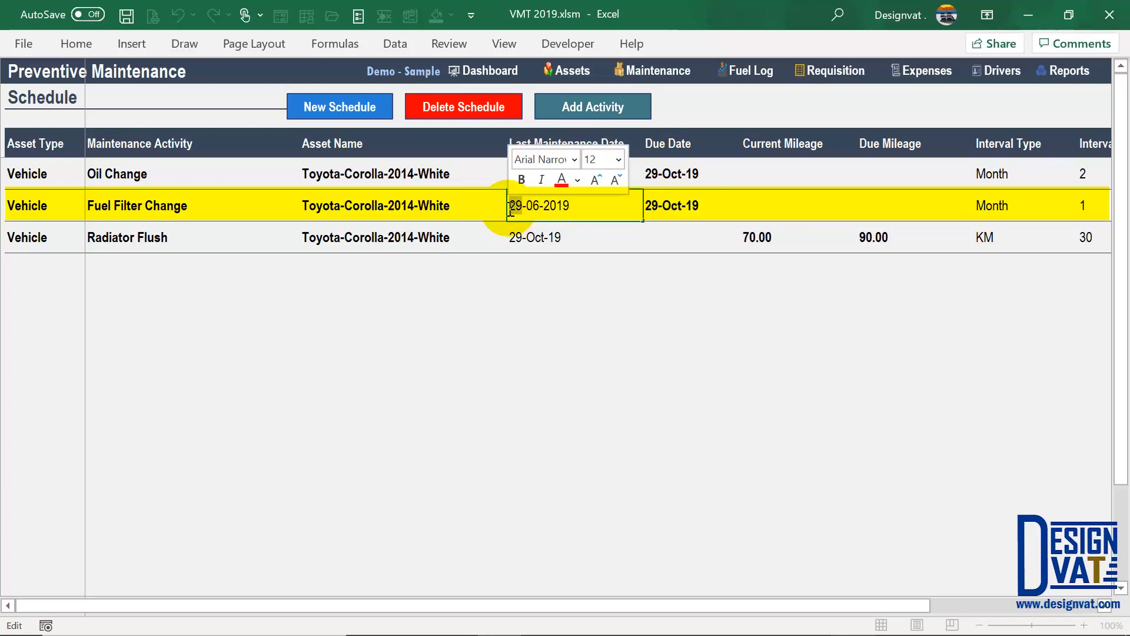
text(30)
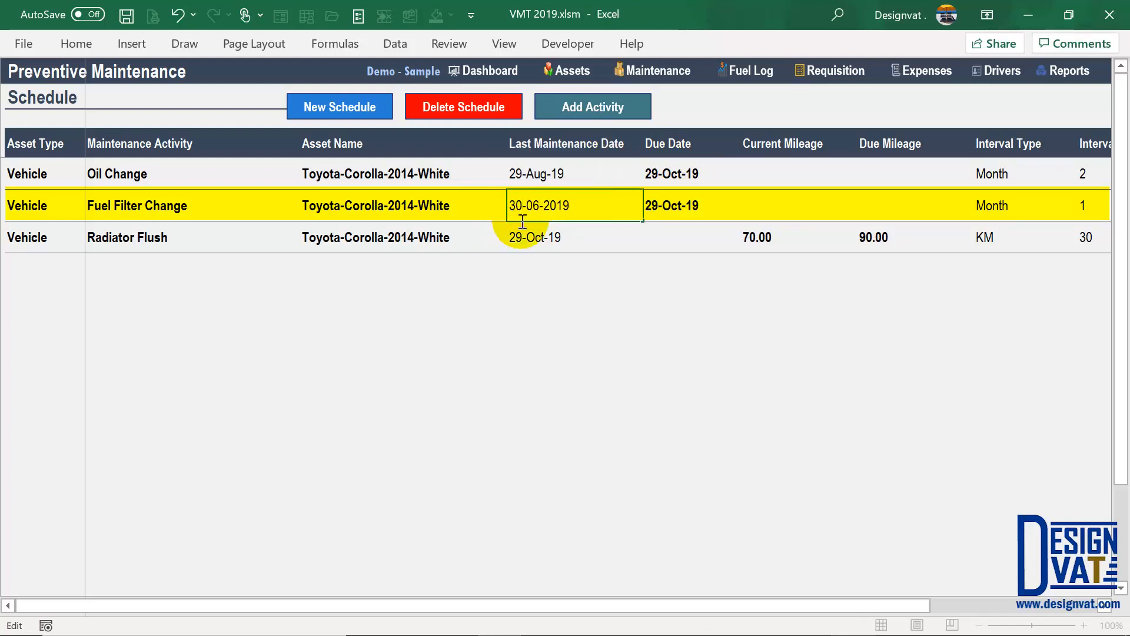
key(Return)
drag(691, 173, 677, 207)
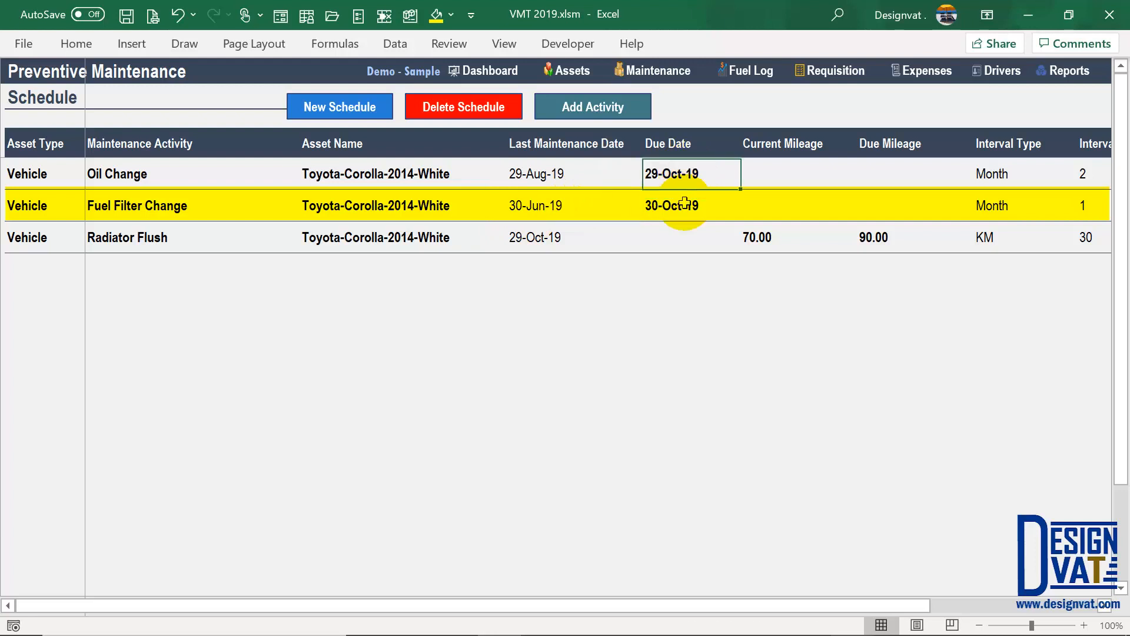
click(664, 172)
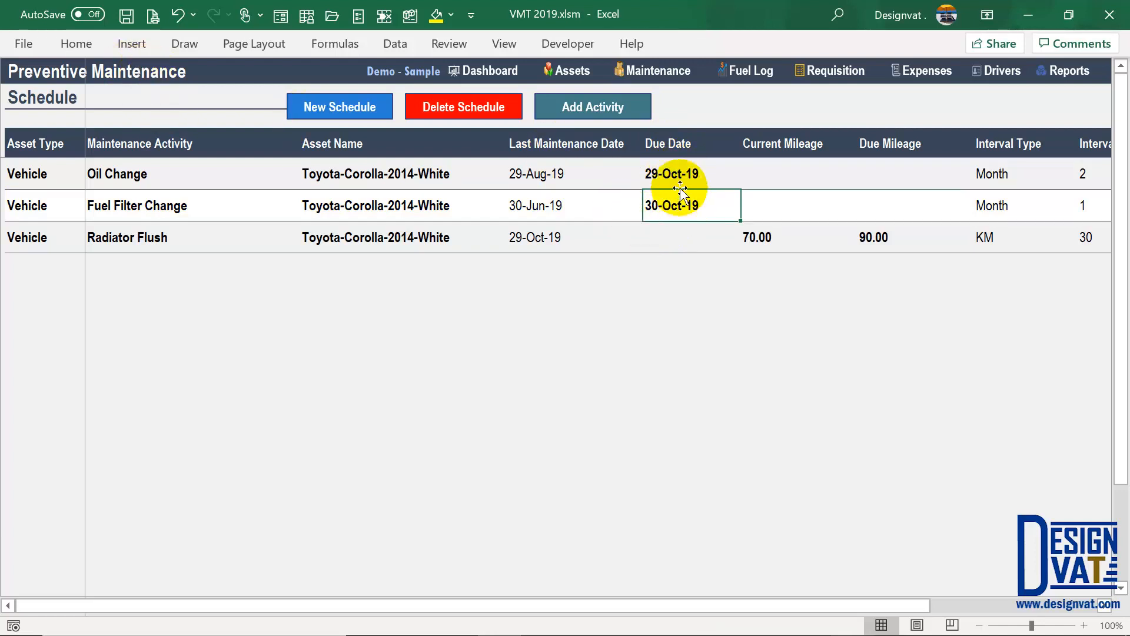
- Open the PM Calendar and review the Oil Change on the 29th and Fuel Filter Change on the 30th
click(1067, 70)
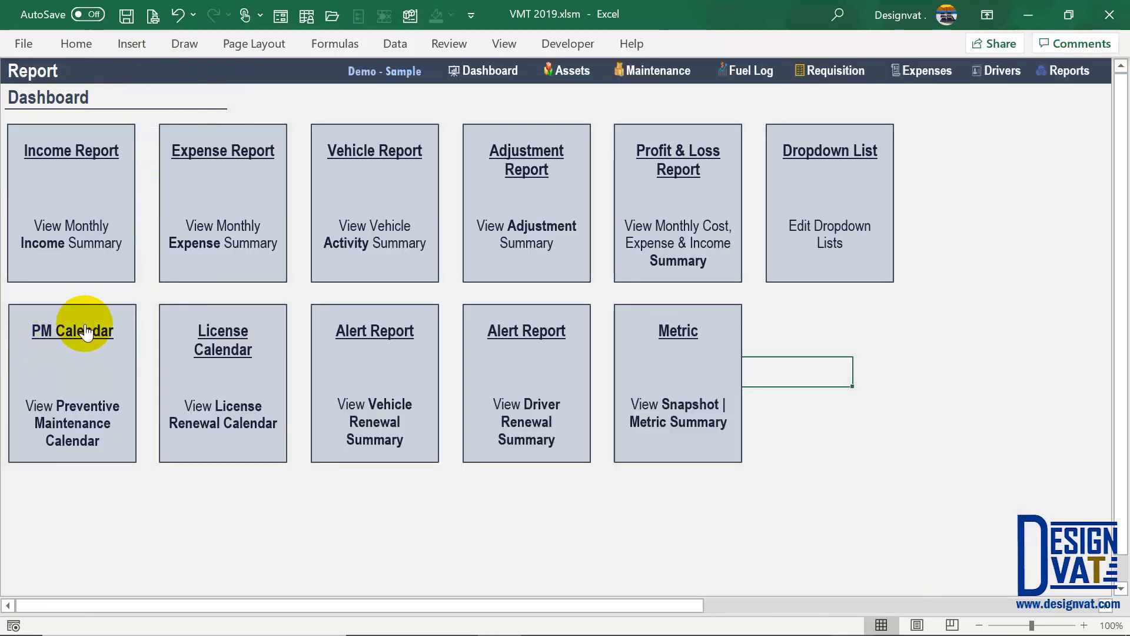
click(85, 332)
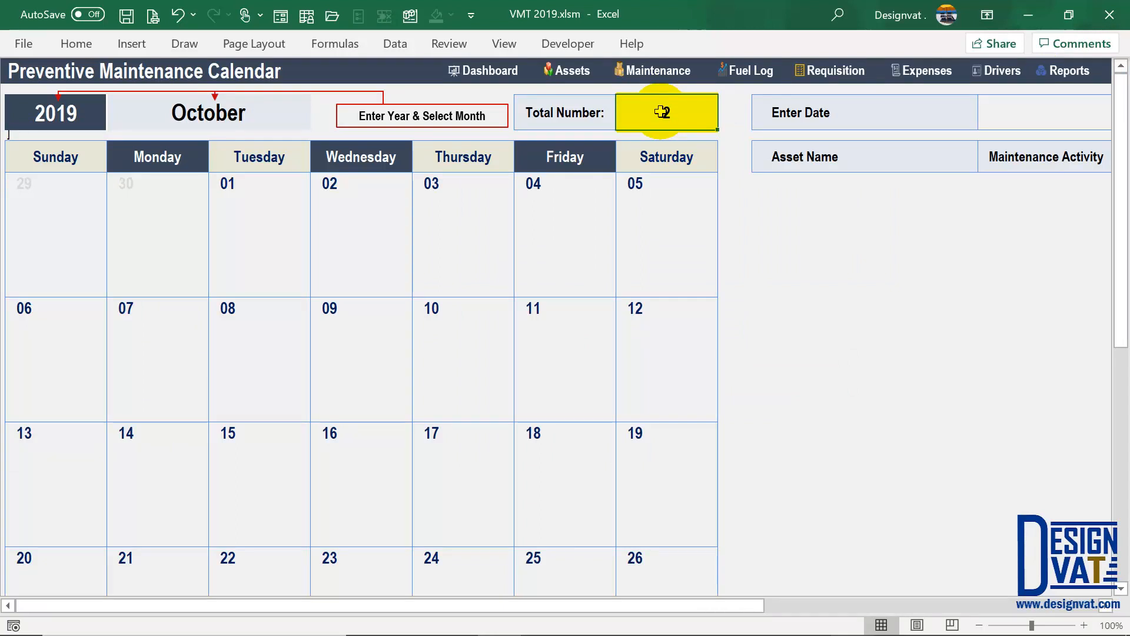
scroll(356, 364, down, 6)
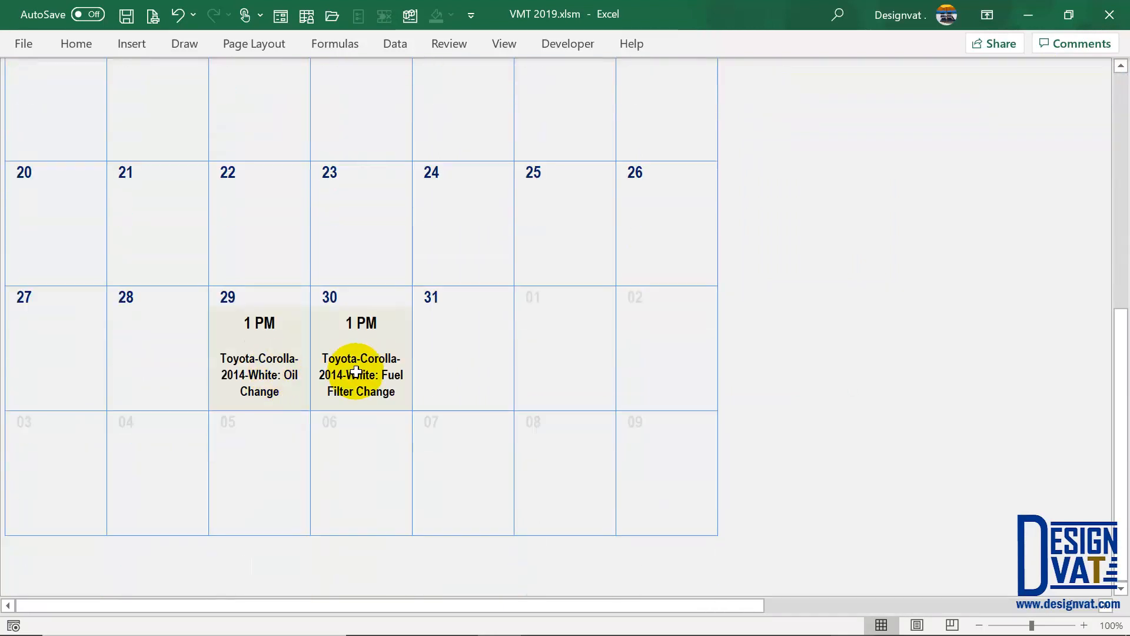
click(235, 298)
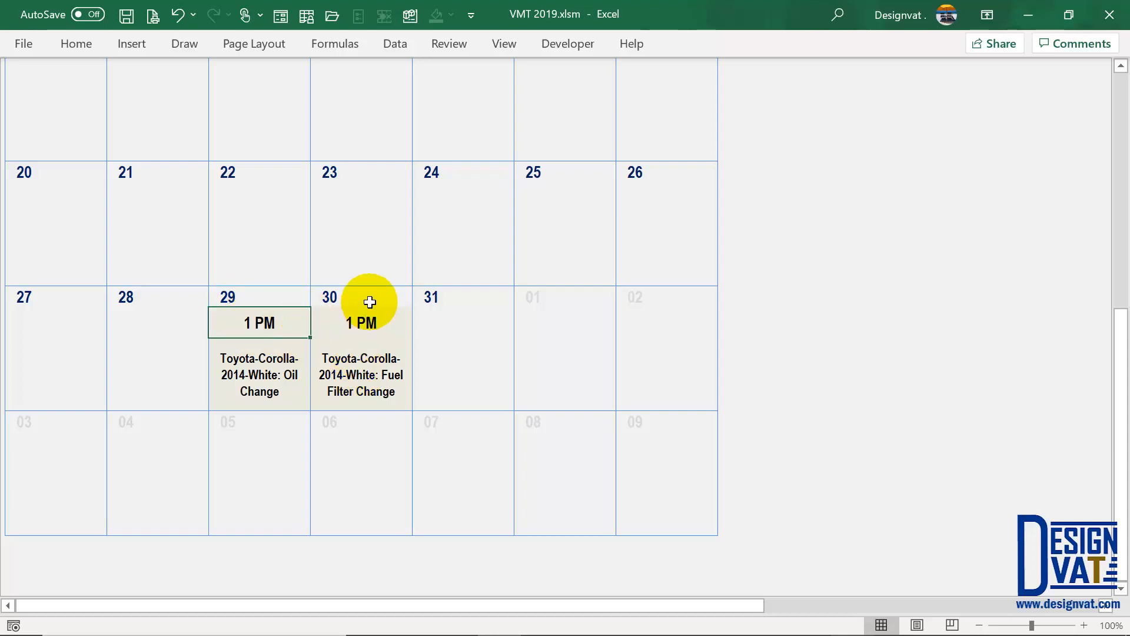
click(369, 321)
click(263, 380)
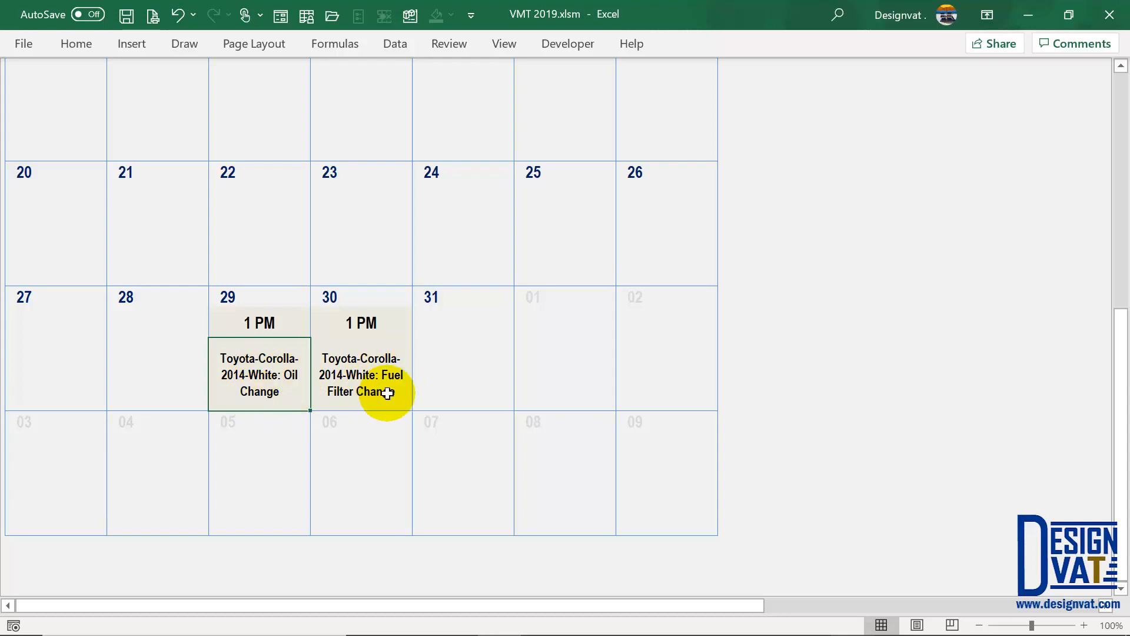
scroll(385, 392, up, 5)
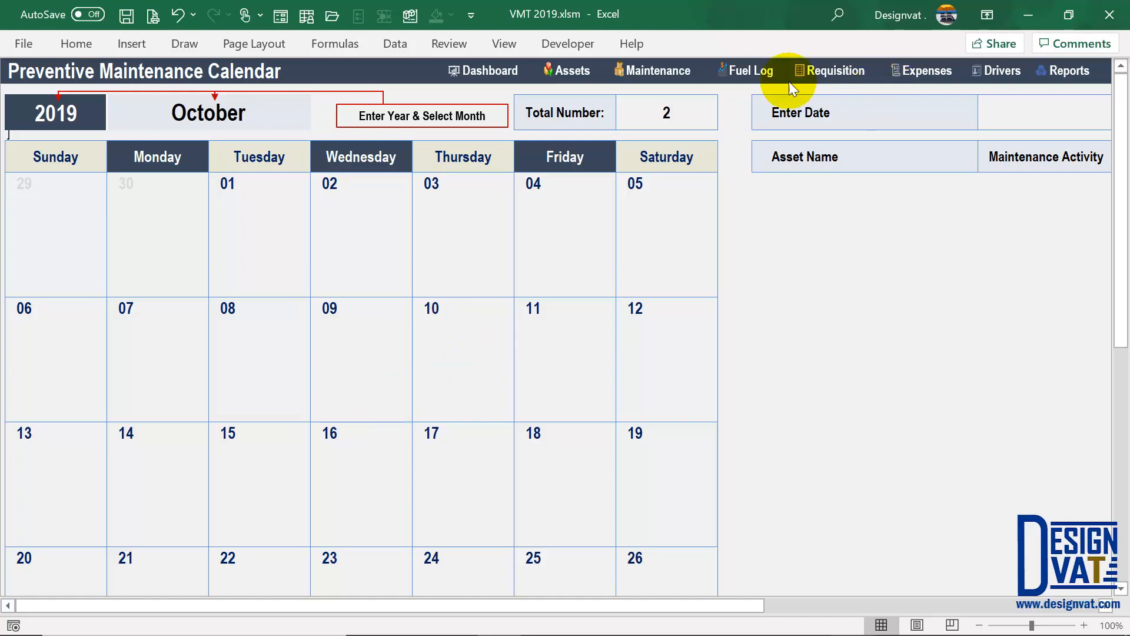
- Start a new maintenance schedule for the Vehicle Toyota-Corolla-2014-White
click(658, 70)
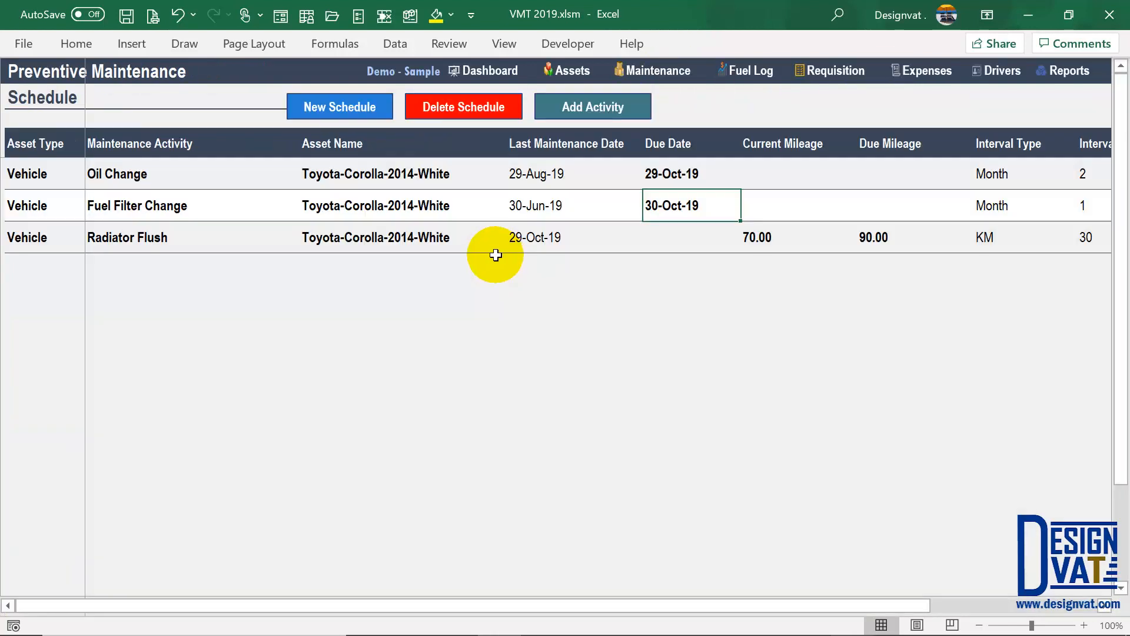
click(353, 113)
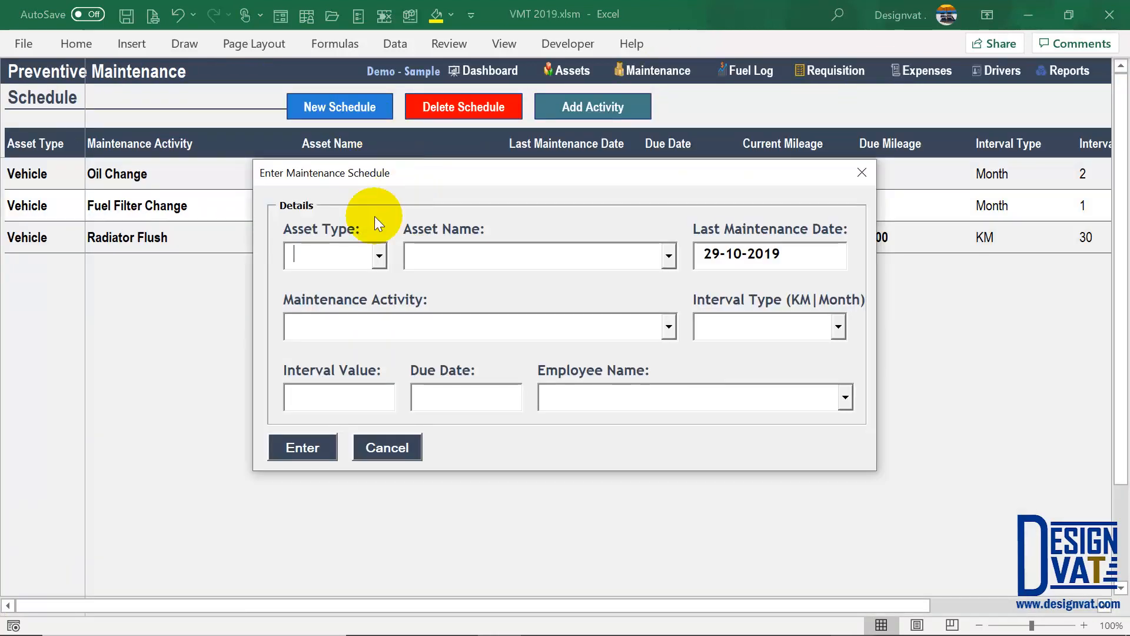
click(378, 257)
click(369, 277)
click(630, 269)
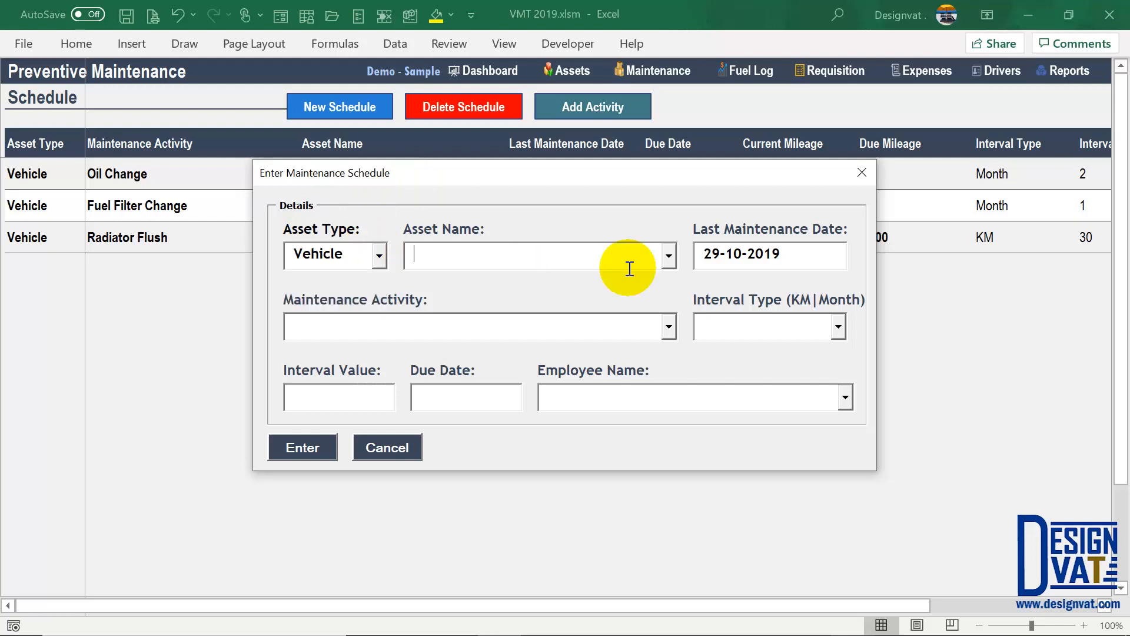
click(670, 258)
click(601, 285)
click(761, 255)
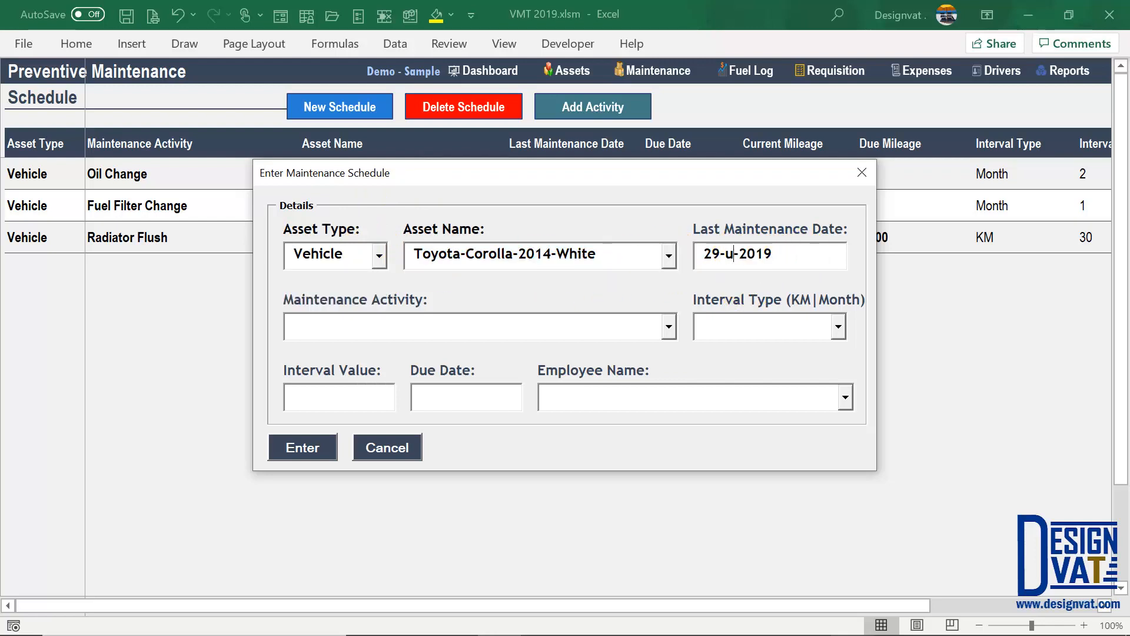
- Choose Brake Pad as the activity with a Month interval type and an interval value
click(669, 326)
click(533, 324)
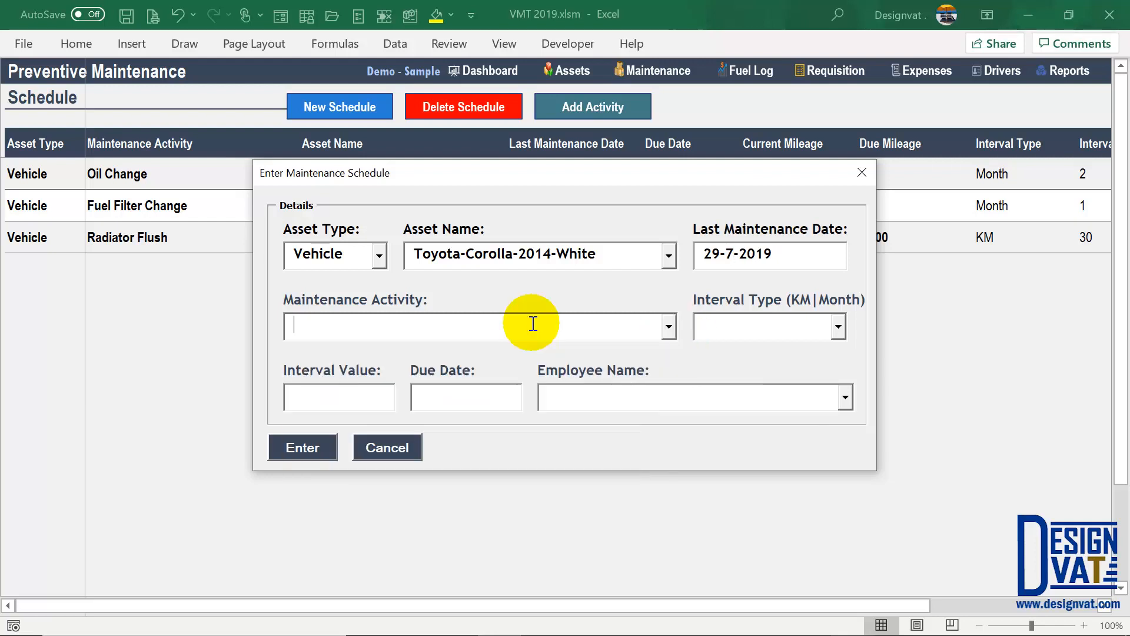
text(Brake Pad)
click(839, 326)
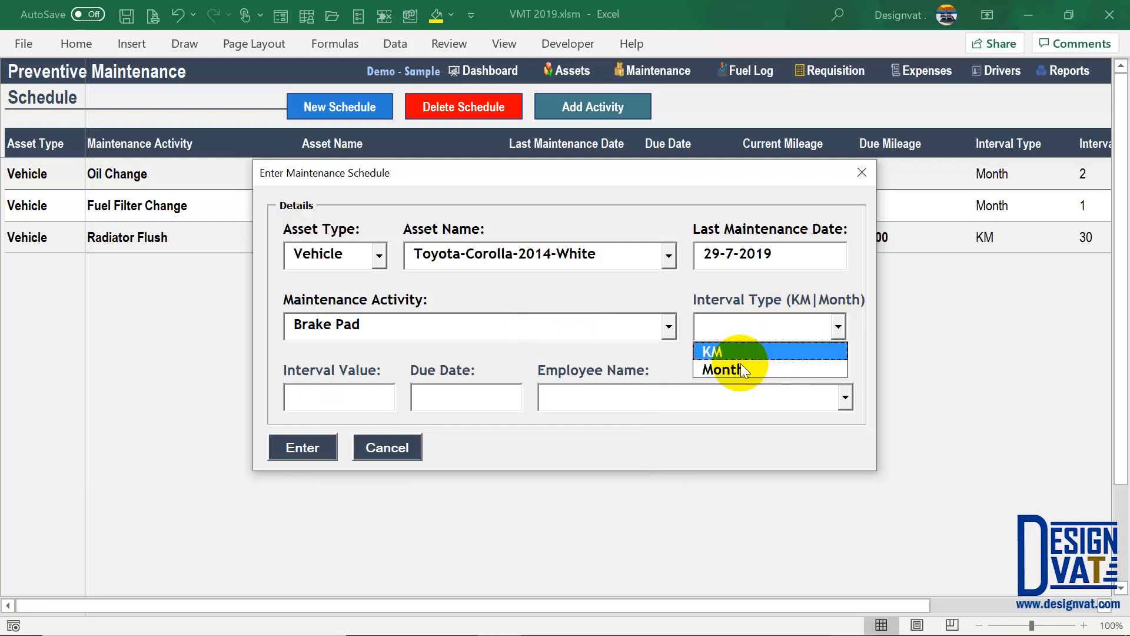
click(741, 368)
click(359, 406)
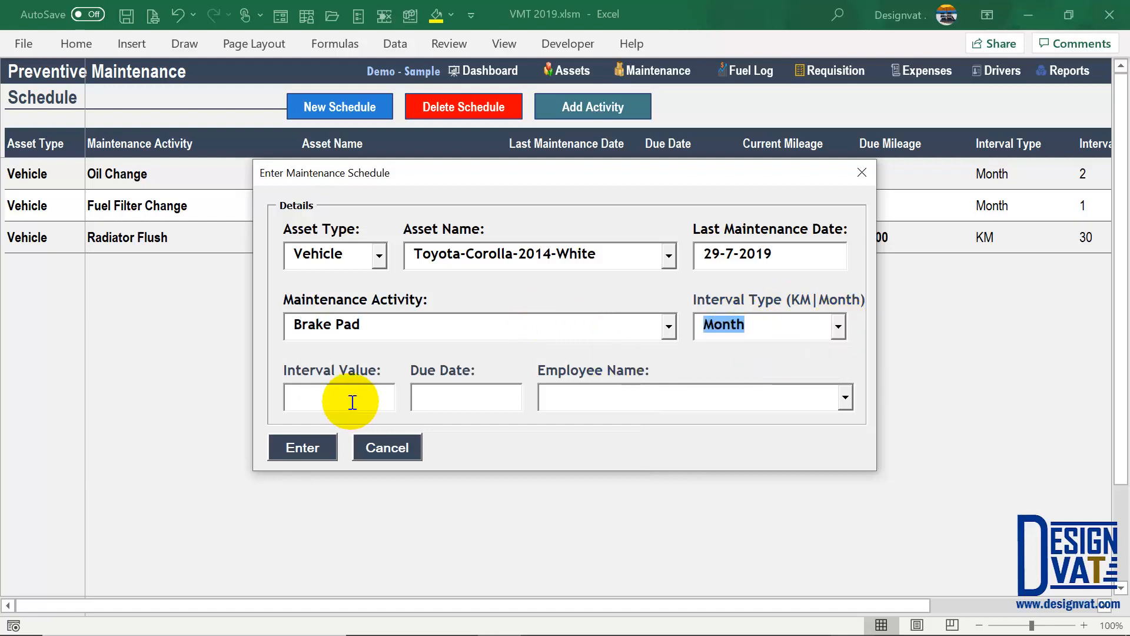
text(3)
- Correct the interval to 4, enter the employee name, and submit the Brake Pad schedule
click(493, 409)
click(780, 406)
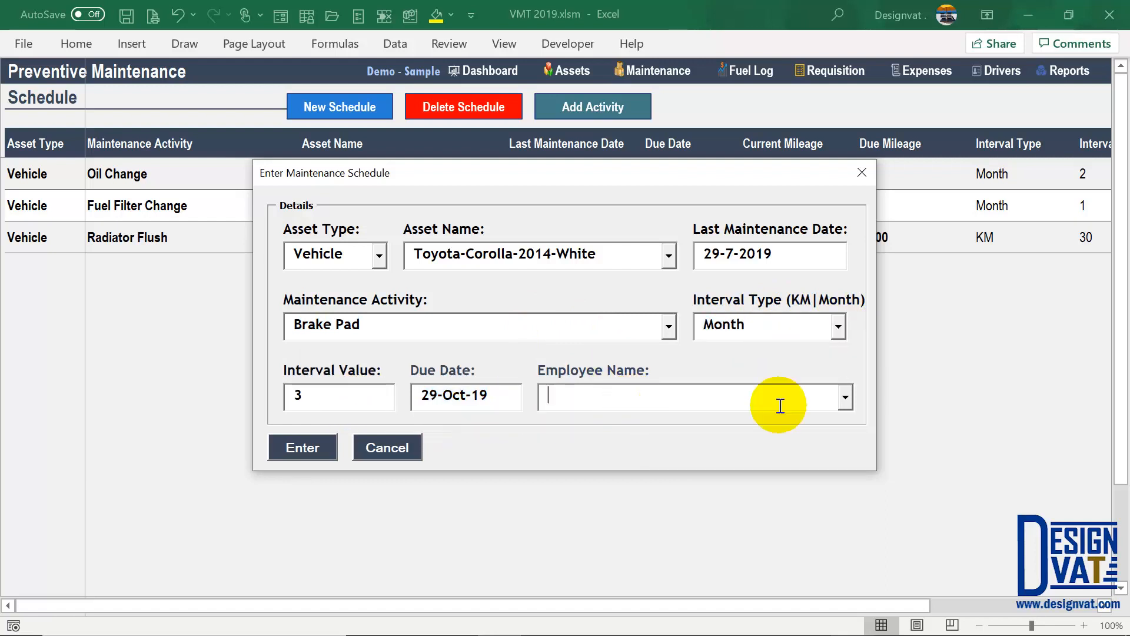
click(316, 396)
key(BackSpace)
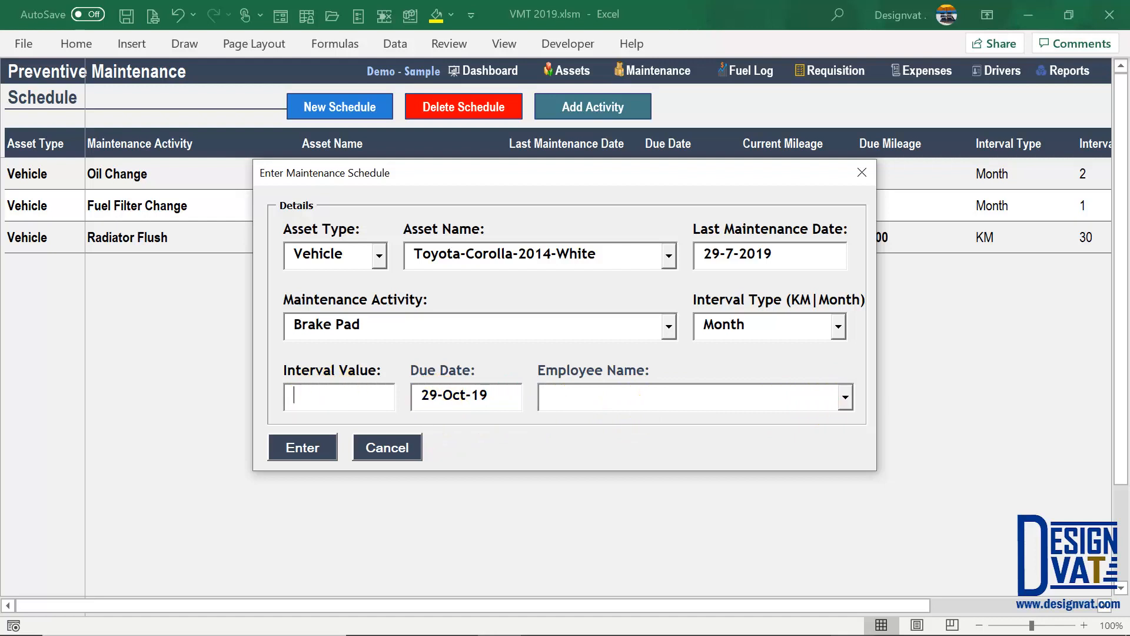
text(4)
click(657, 391)
text(John Random)
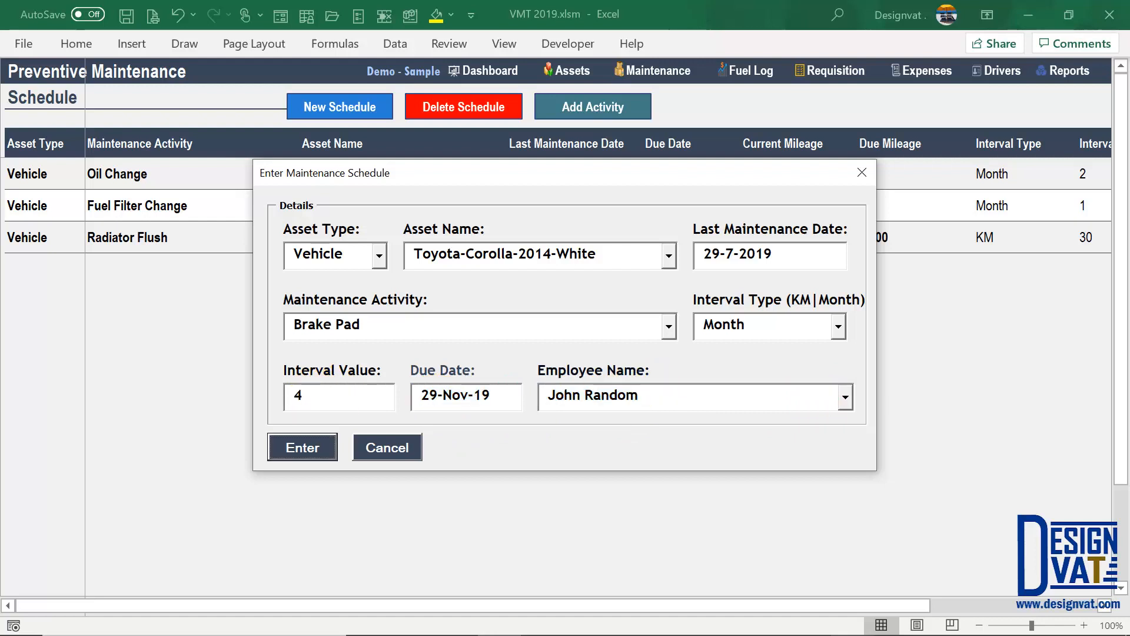
key(Return)
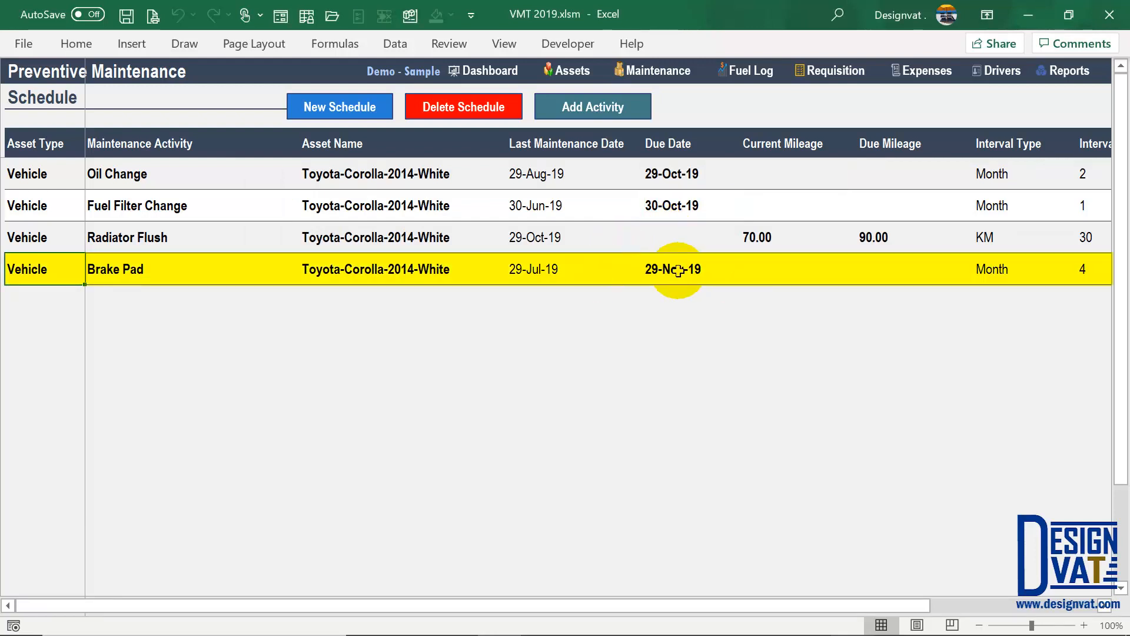
click(666, 269)
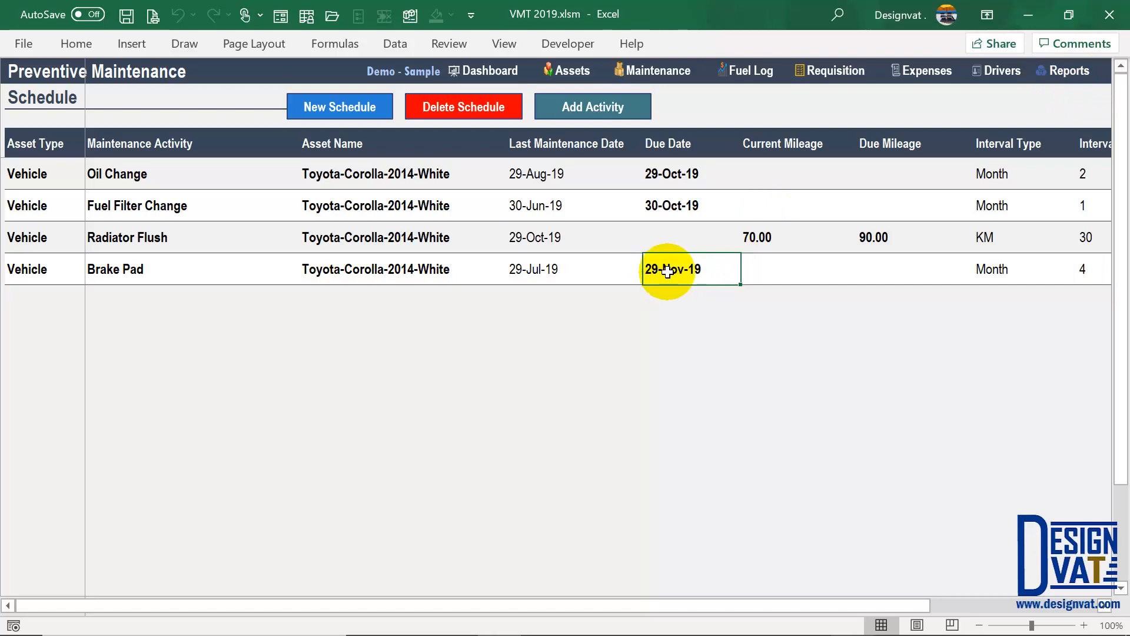
- Reopen the PM Calendar and check October's last week, still totalling 2 items
click(1069, 72)
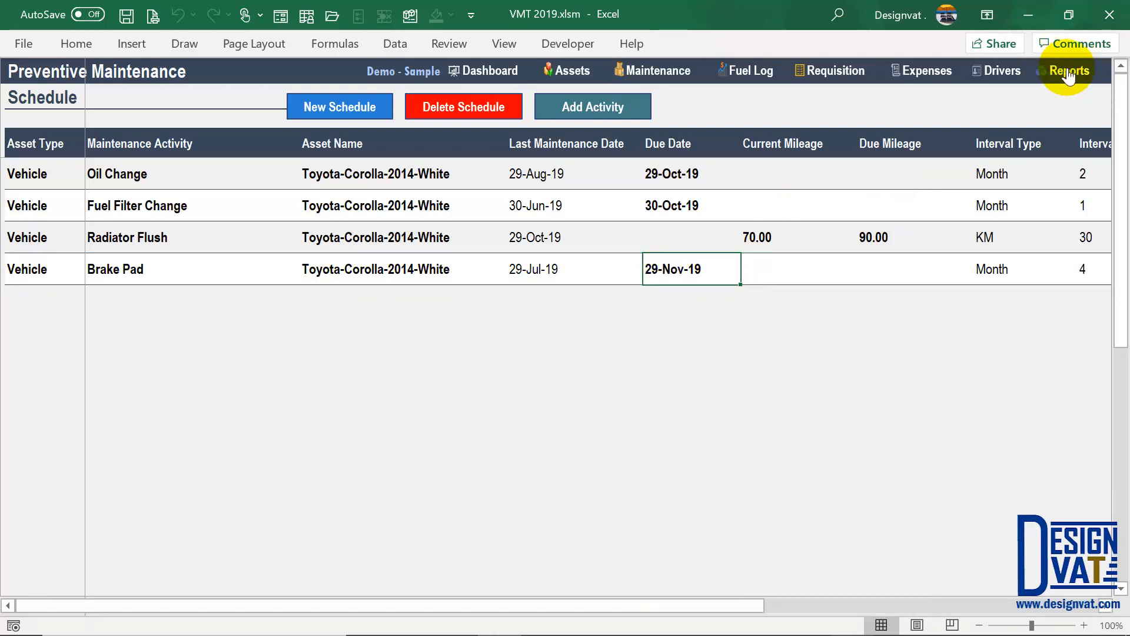
click(76, 344)
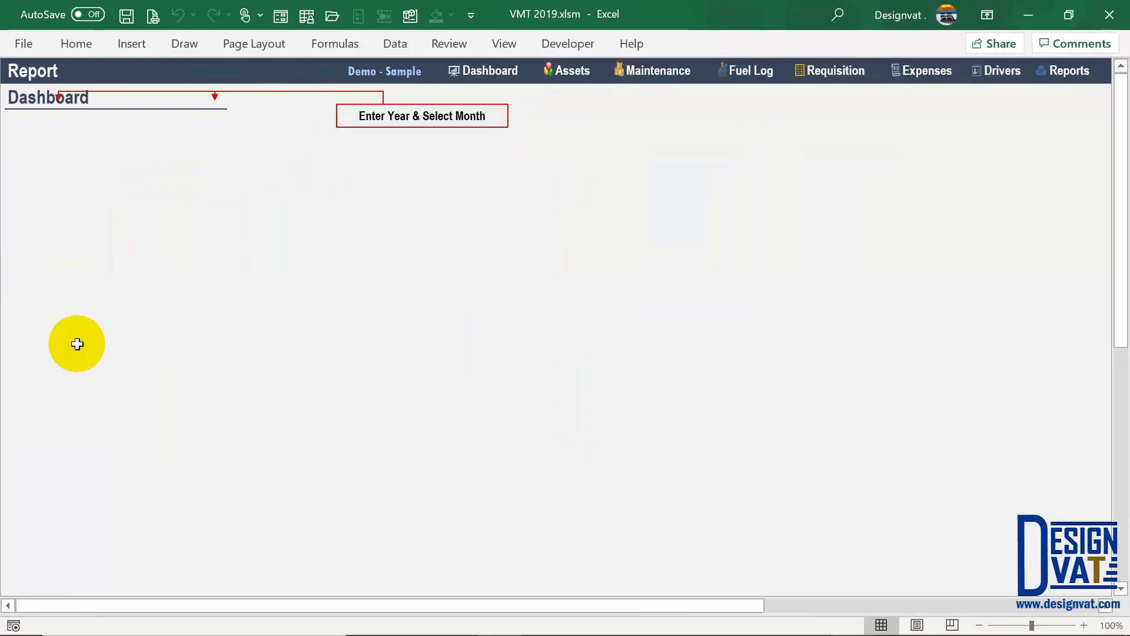
click(210, 122)
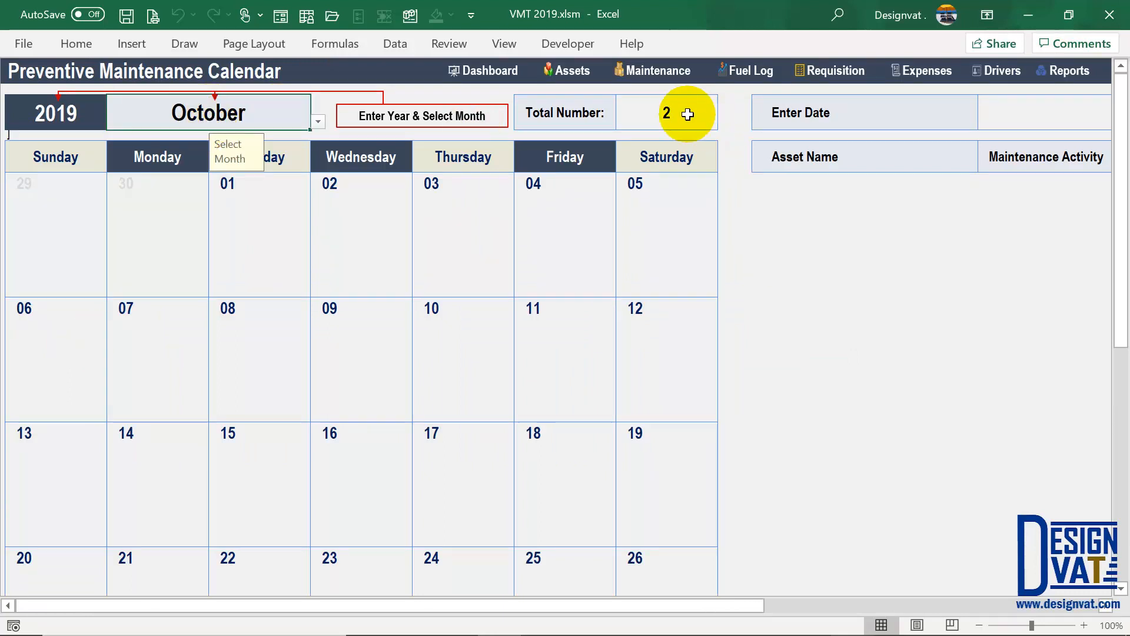
click(668, 111)
scroll(471, 359, down, 1)
scroll(471, 359, down, 1)
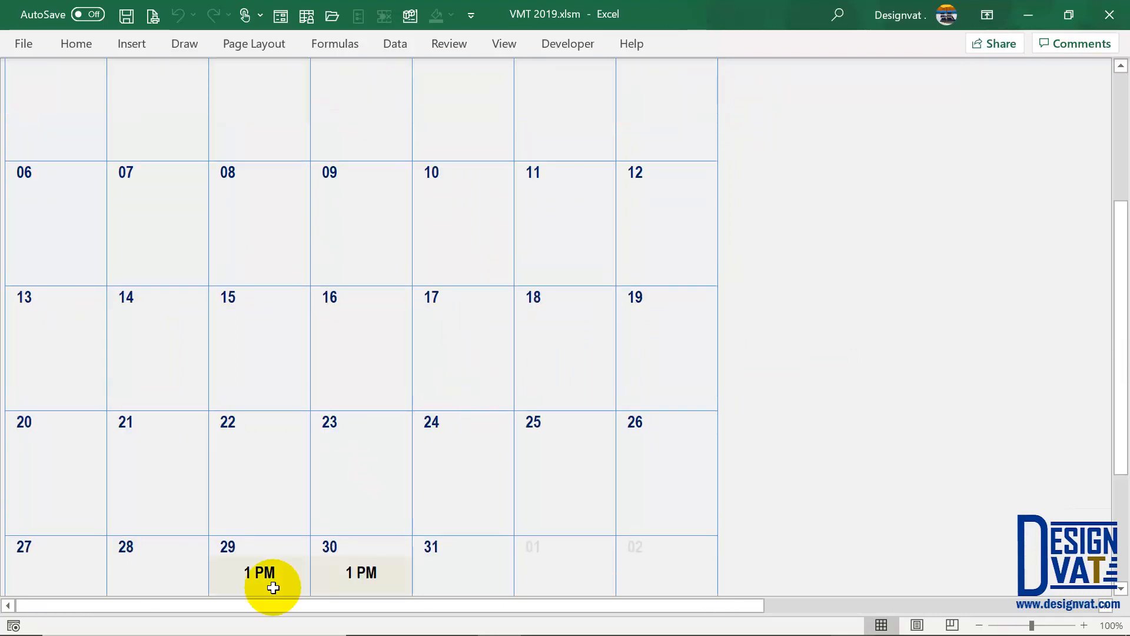
scroll(272, 572, down, 1)
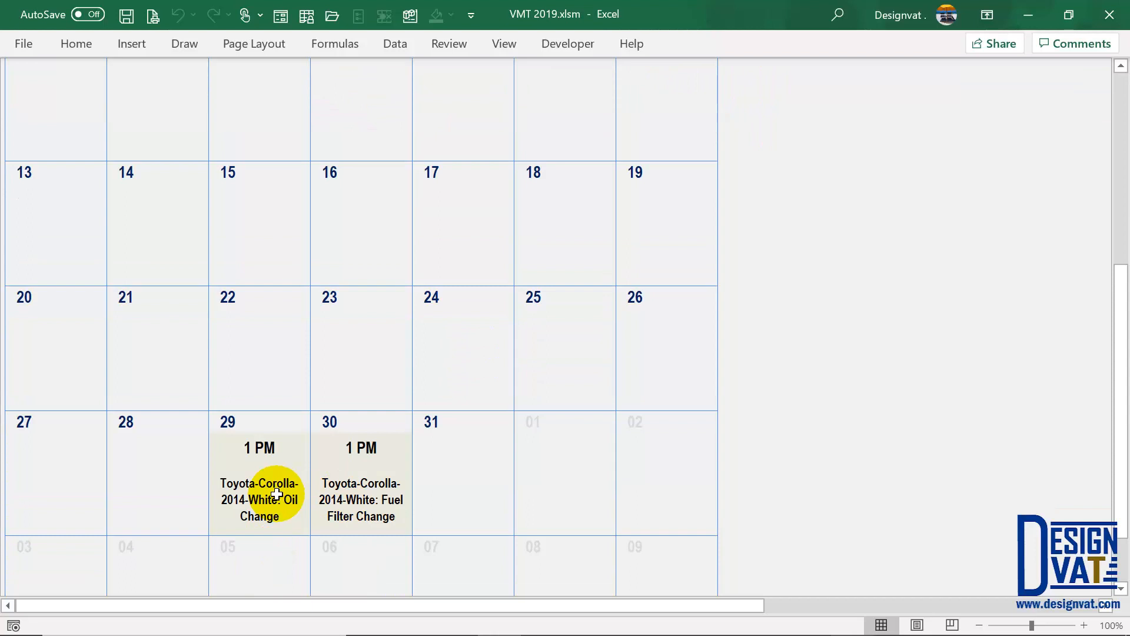
scroll(291, 456, up, 3)
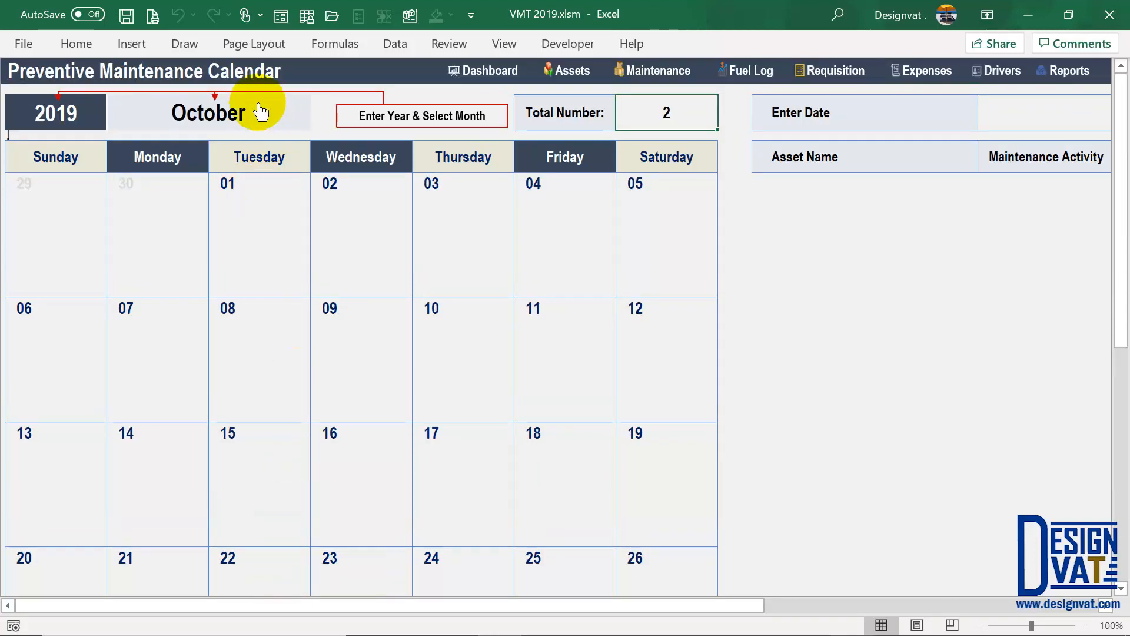
click(259, 112)
click(318, 121)
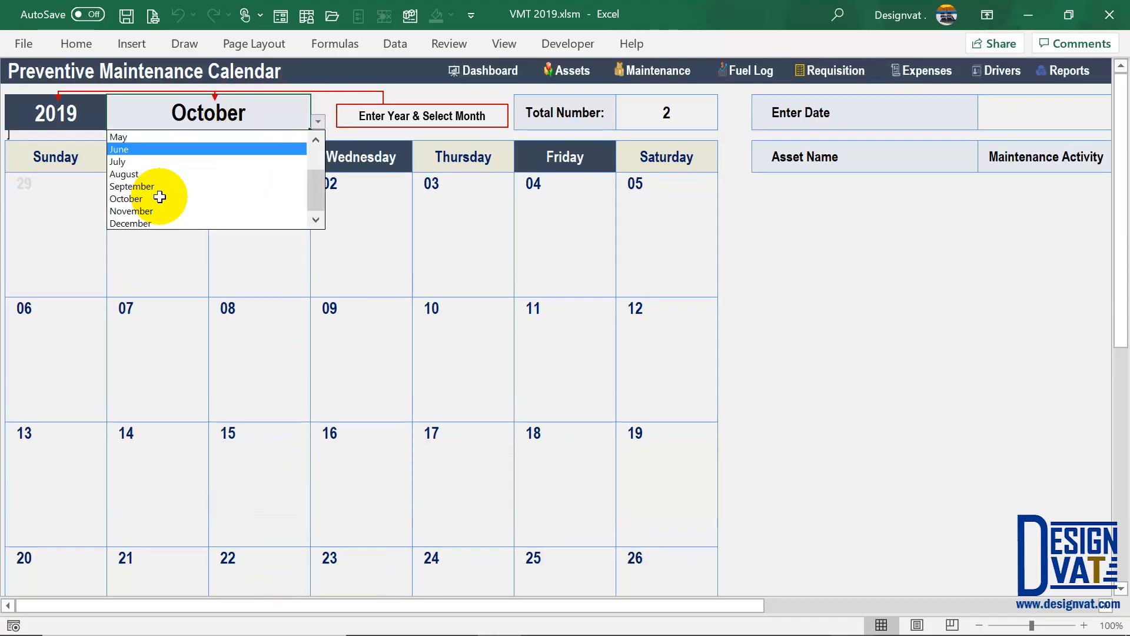
click(151, 211)
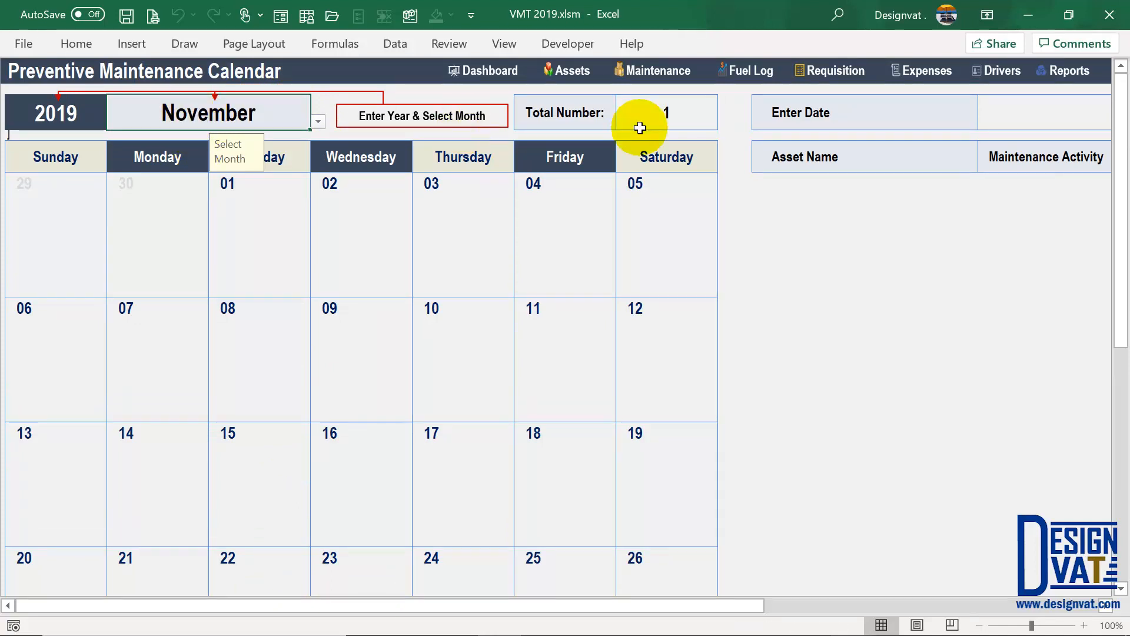
click(667, 111)
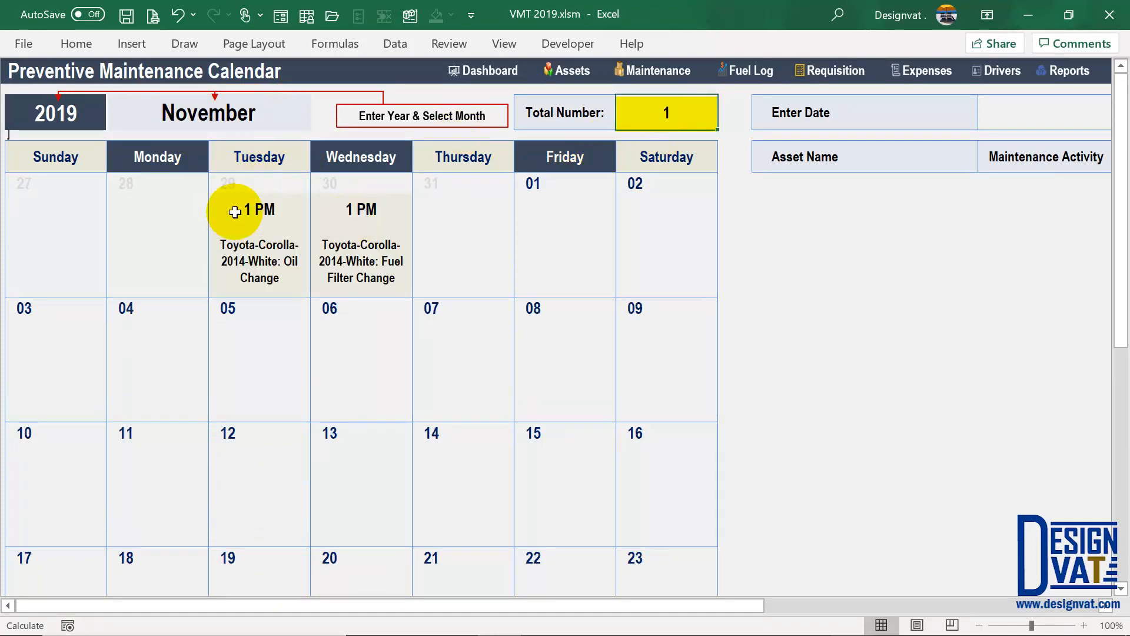
click(242, 264)
click(377, 224)
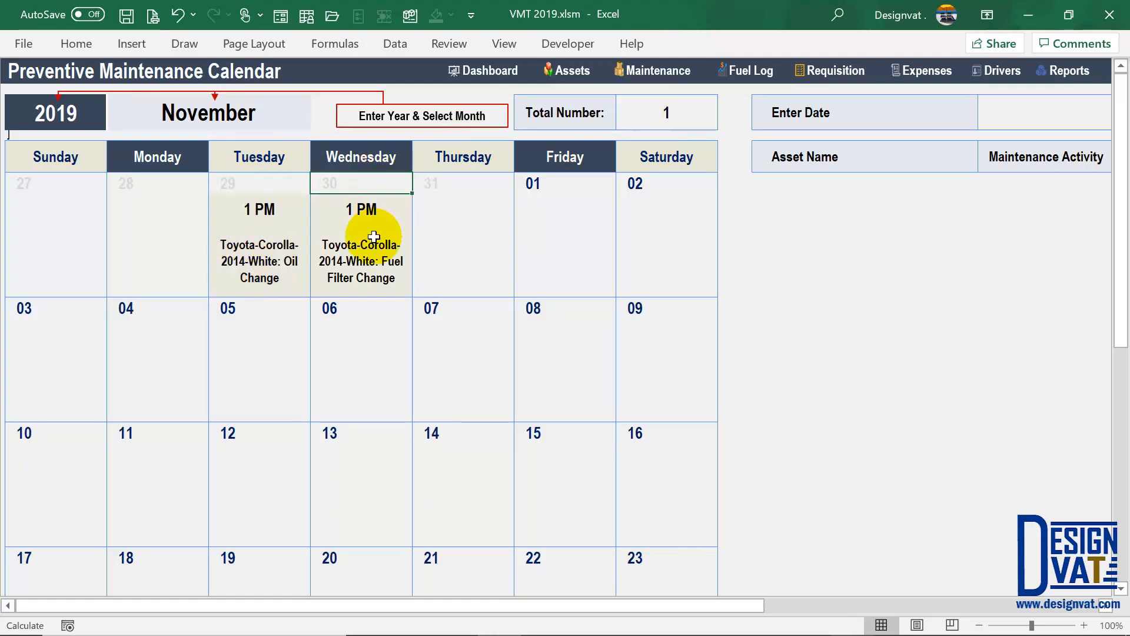
click(546, 187)
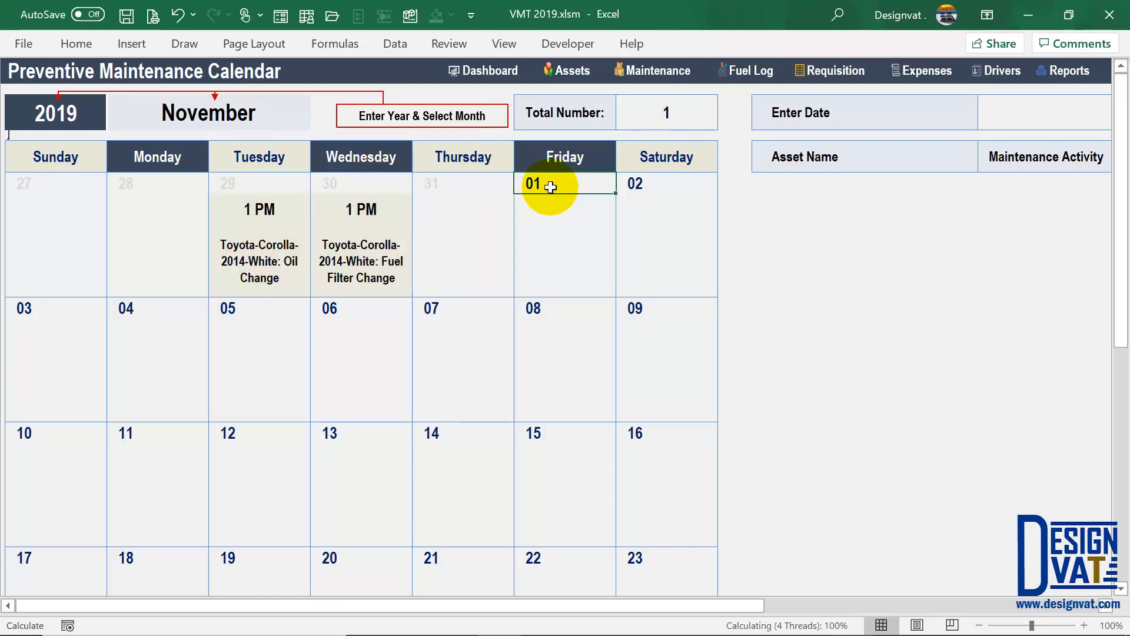
scroll(489, 328, down, 5)
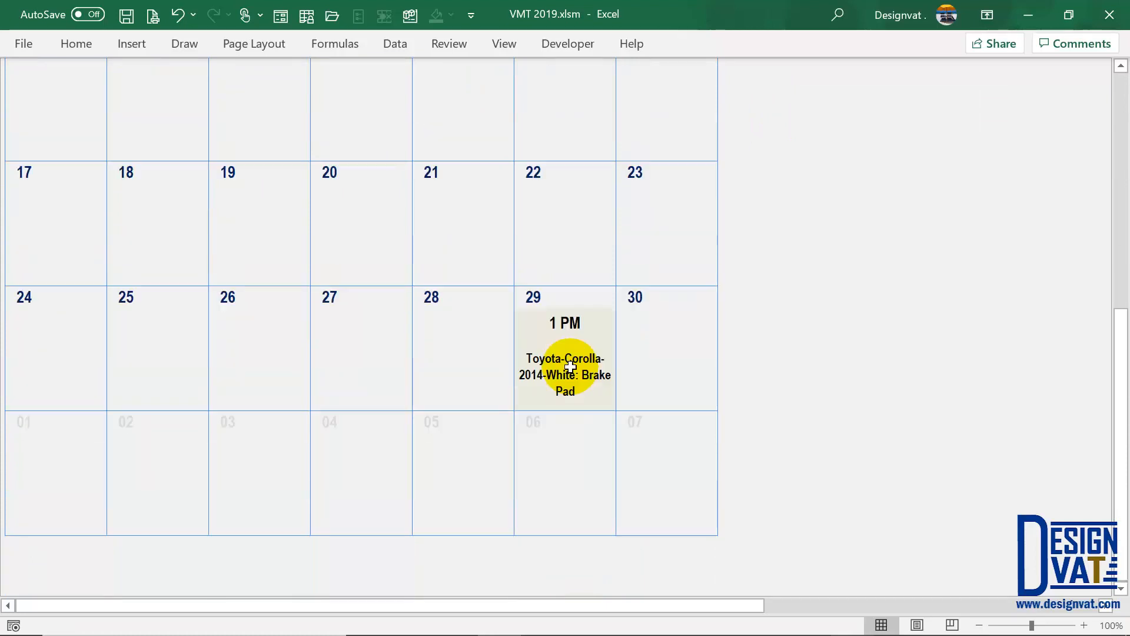
drag(570, 295, 567, 386)
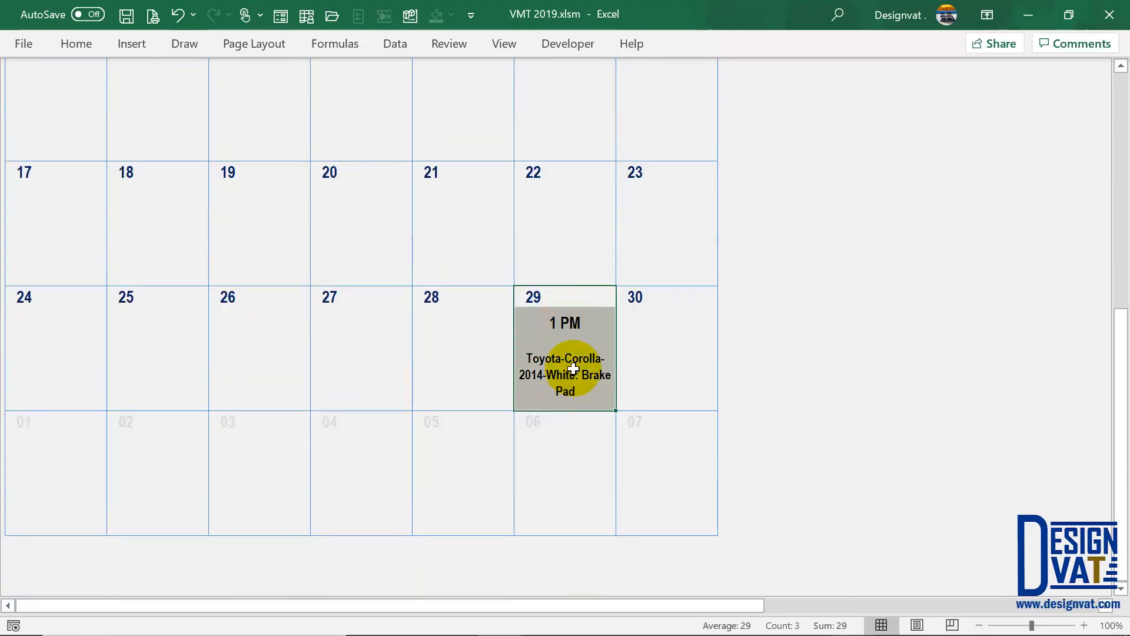
click(567, 377)
click(568, 301)
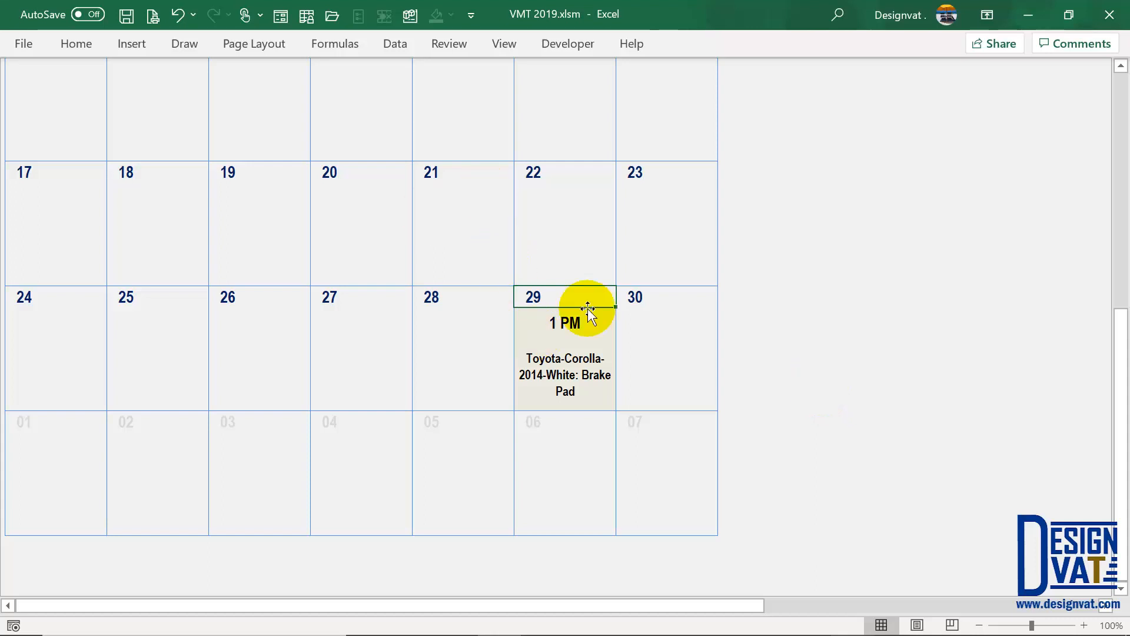
click(650, 297)
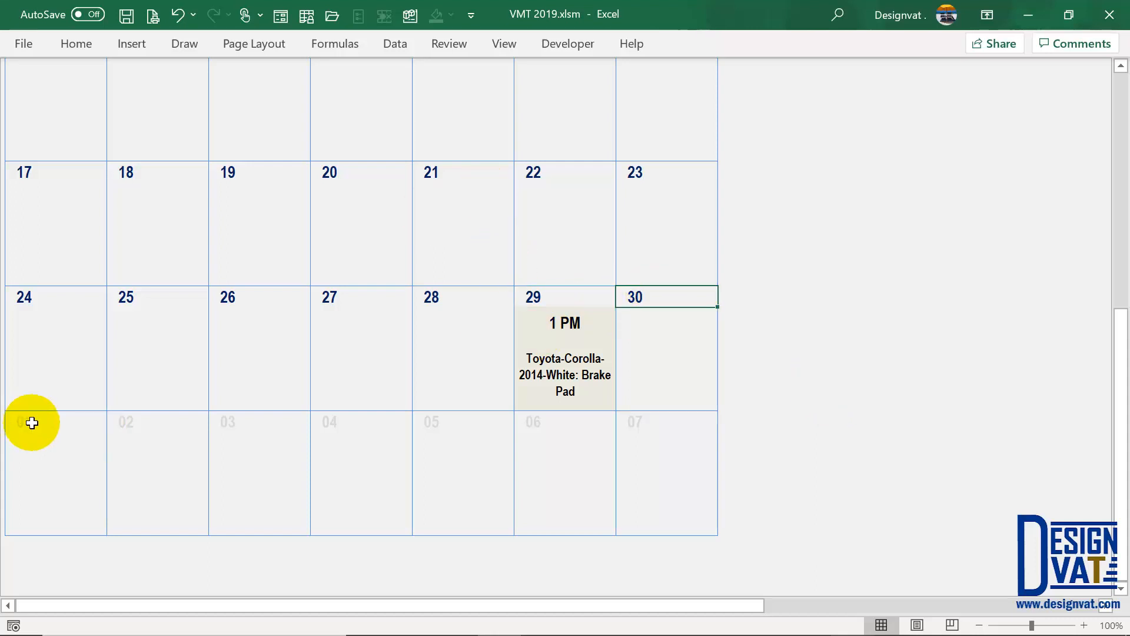
drag(30, 422, 648, 433)
scroll(499, 331, up, 10)
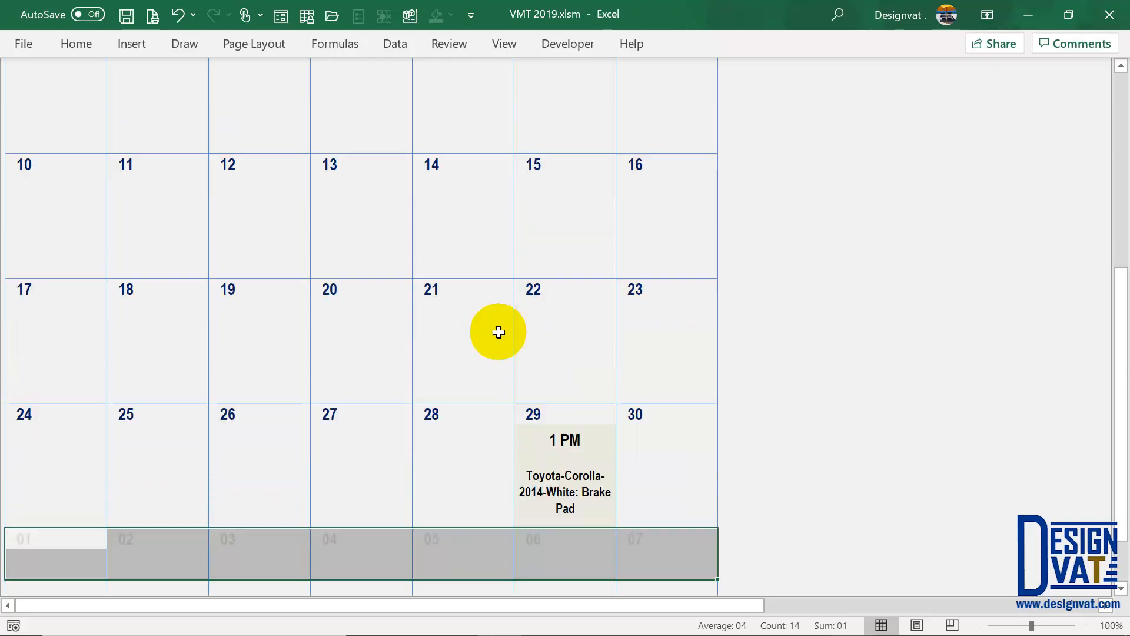
click(56, 184)
drag(291, 185, 550, 184)
click(563, 189)
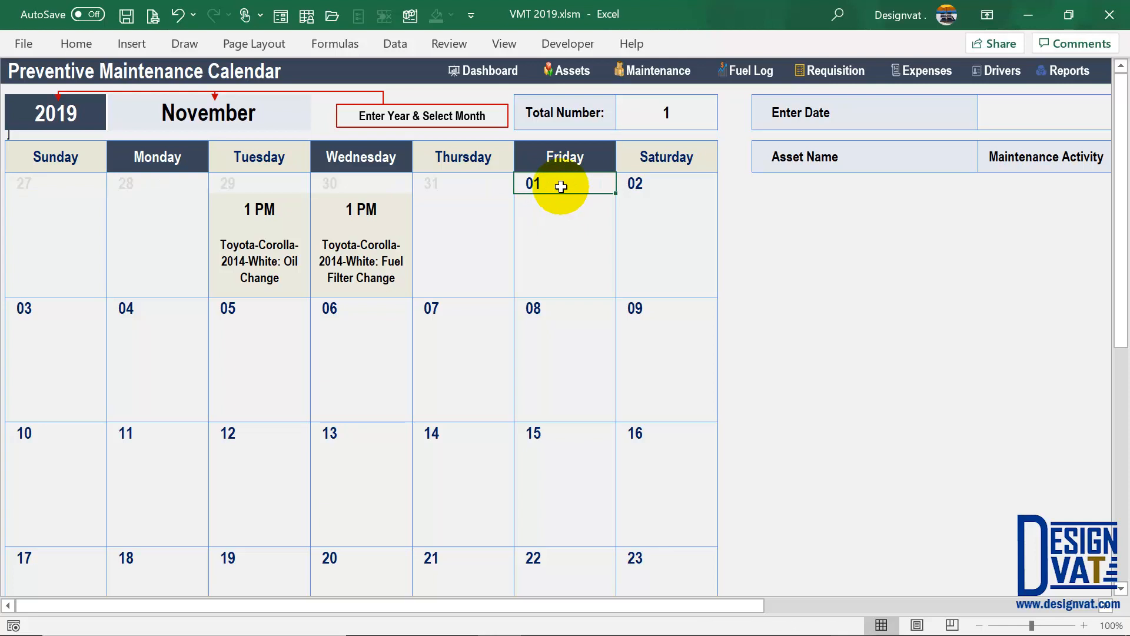
click(253, 113)
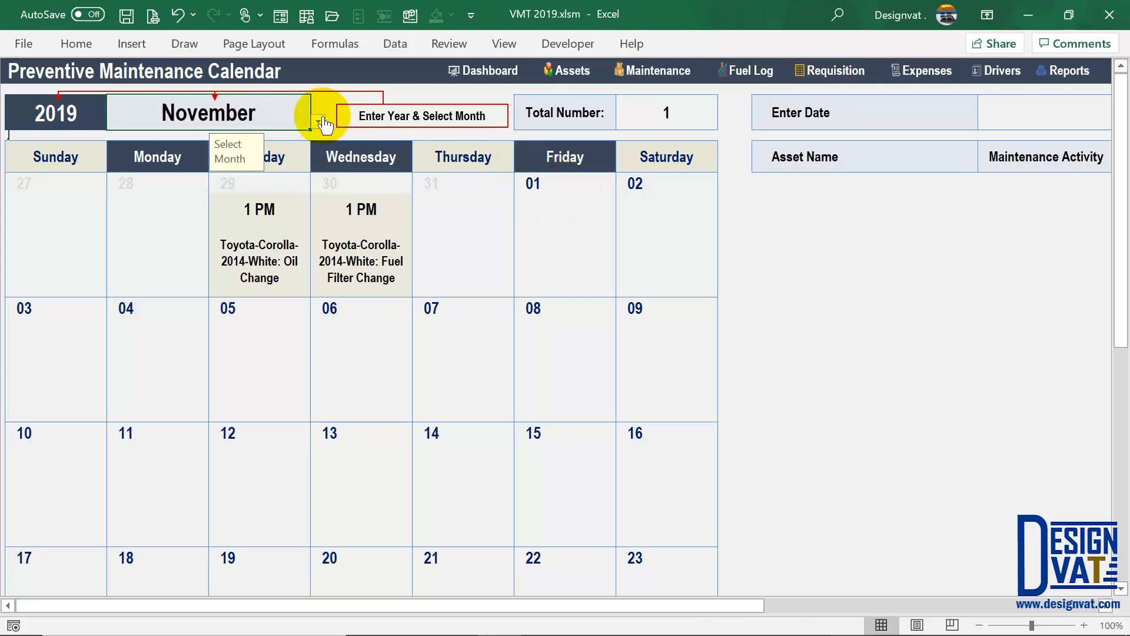
- Switch the calendar back to October and review the 29th and 30th entries
click(318, 121)
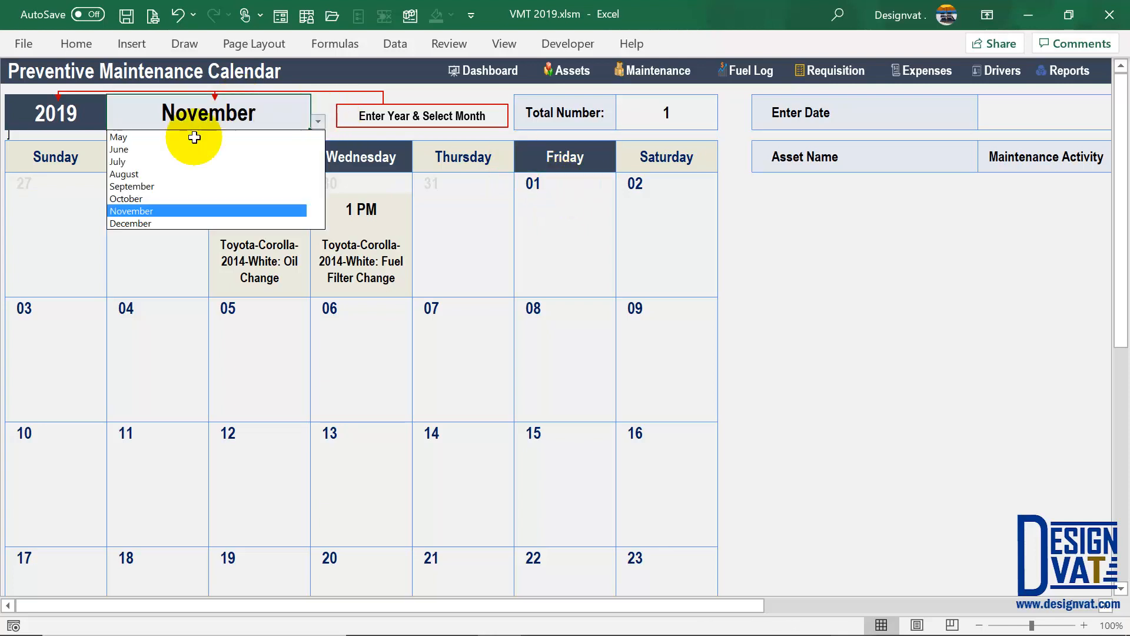
click(127, 199)
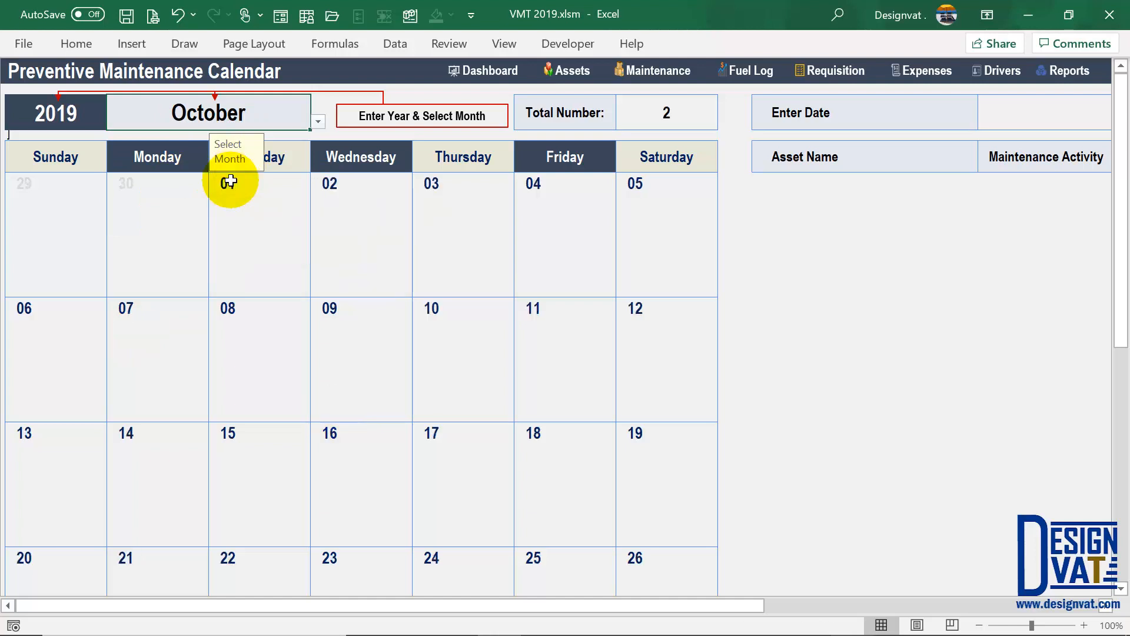
drag(56, 182, 149, 186)
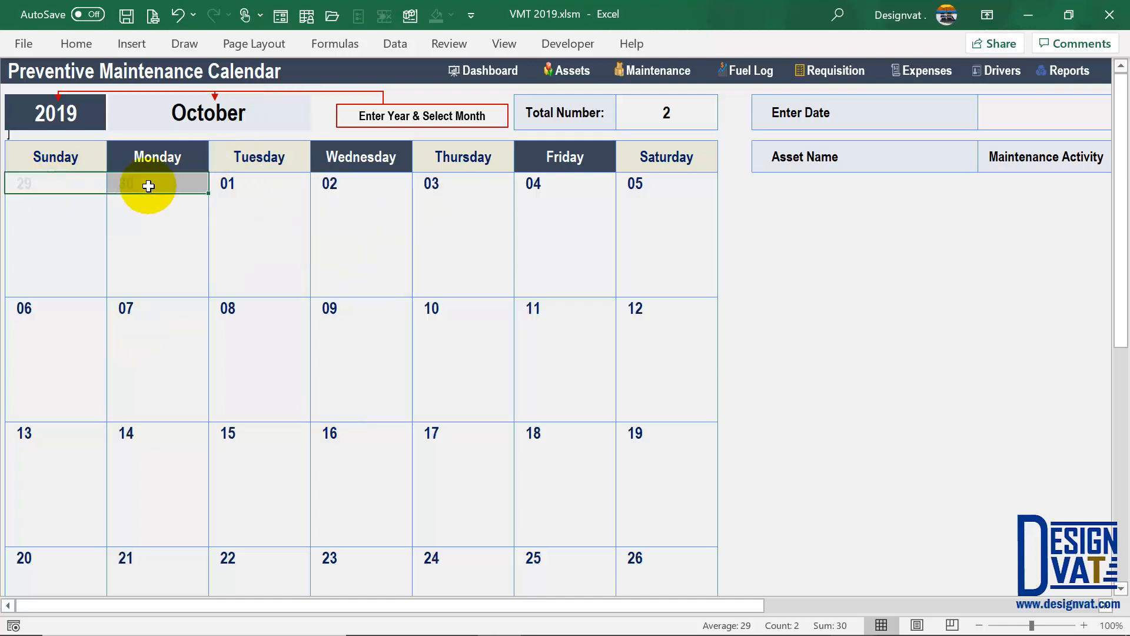
click(249, 182)
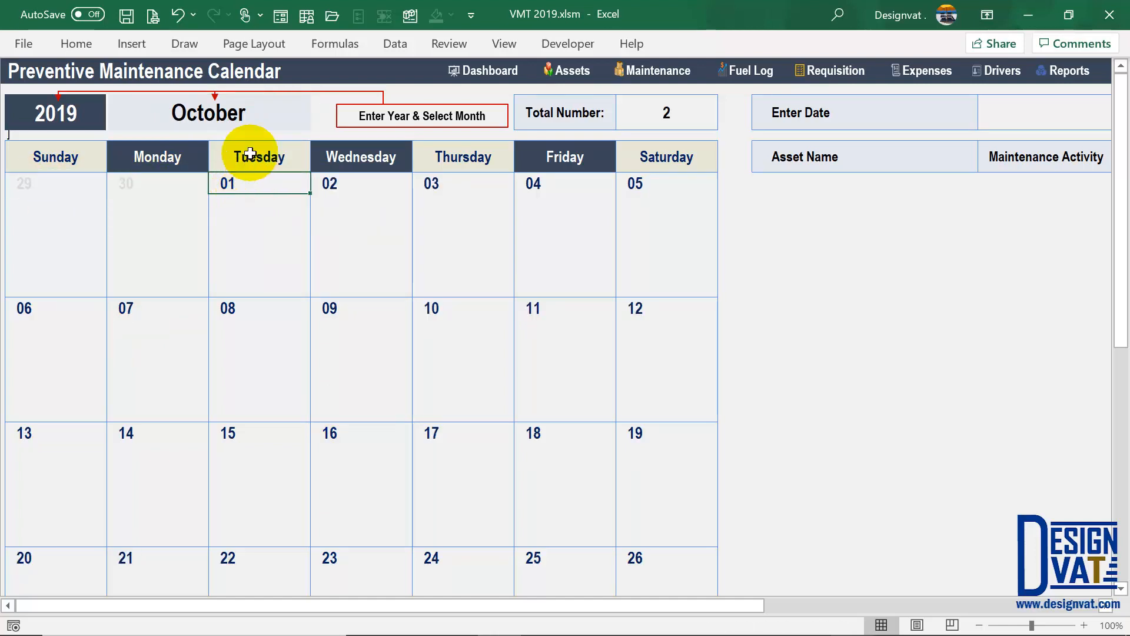
scroll(411, 330, down, 6)
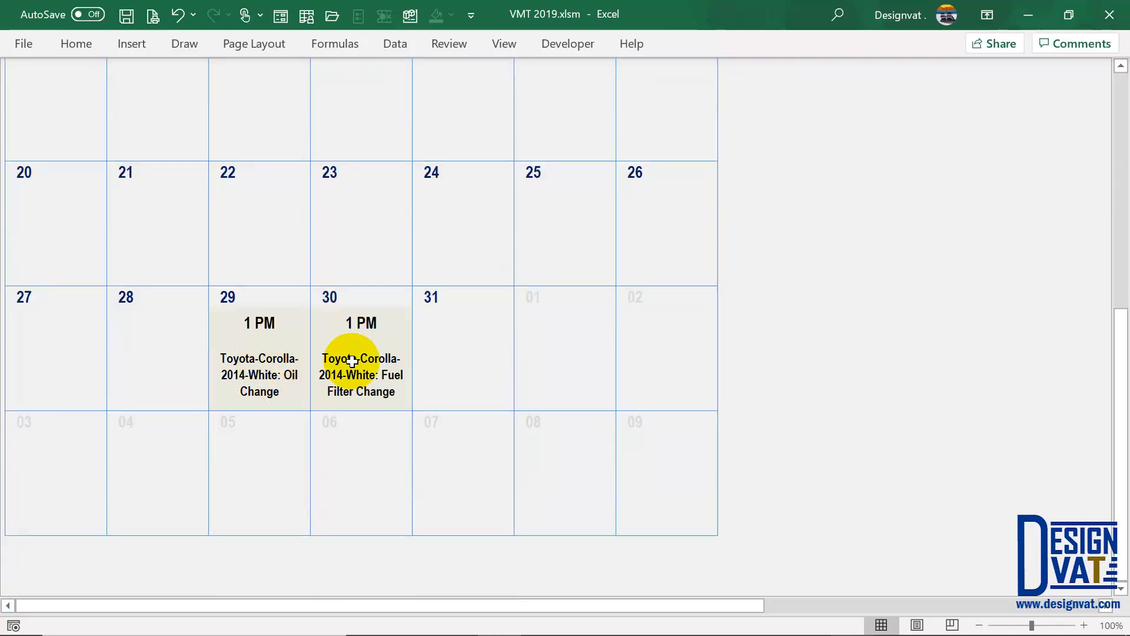
scroll(352, 361, up, 6)
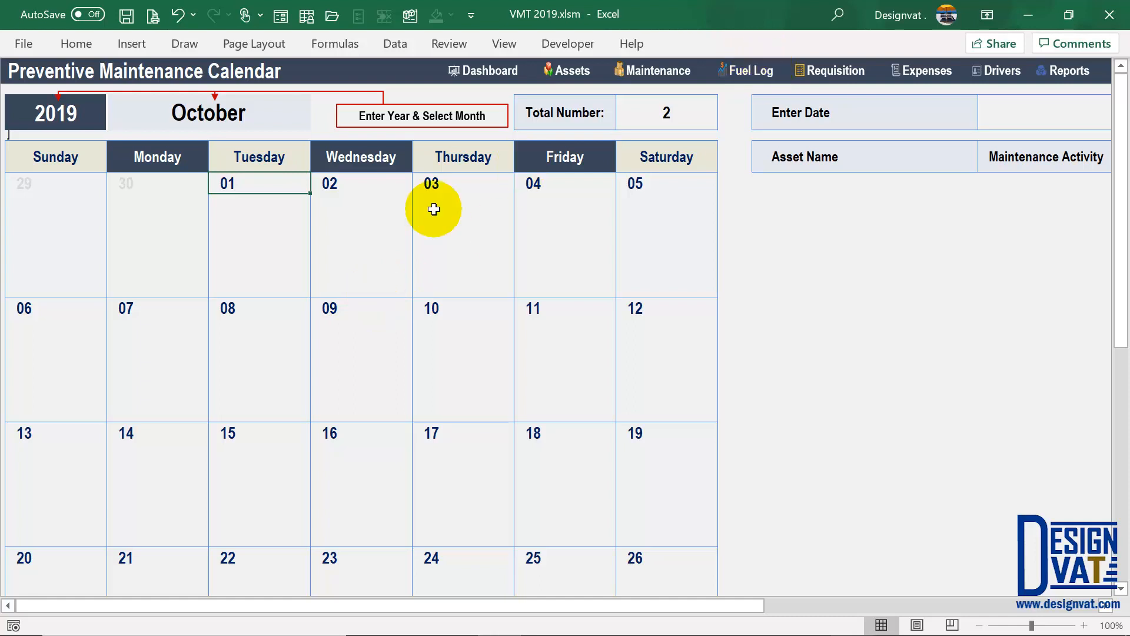
scroll(373, 261, down, 10)
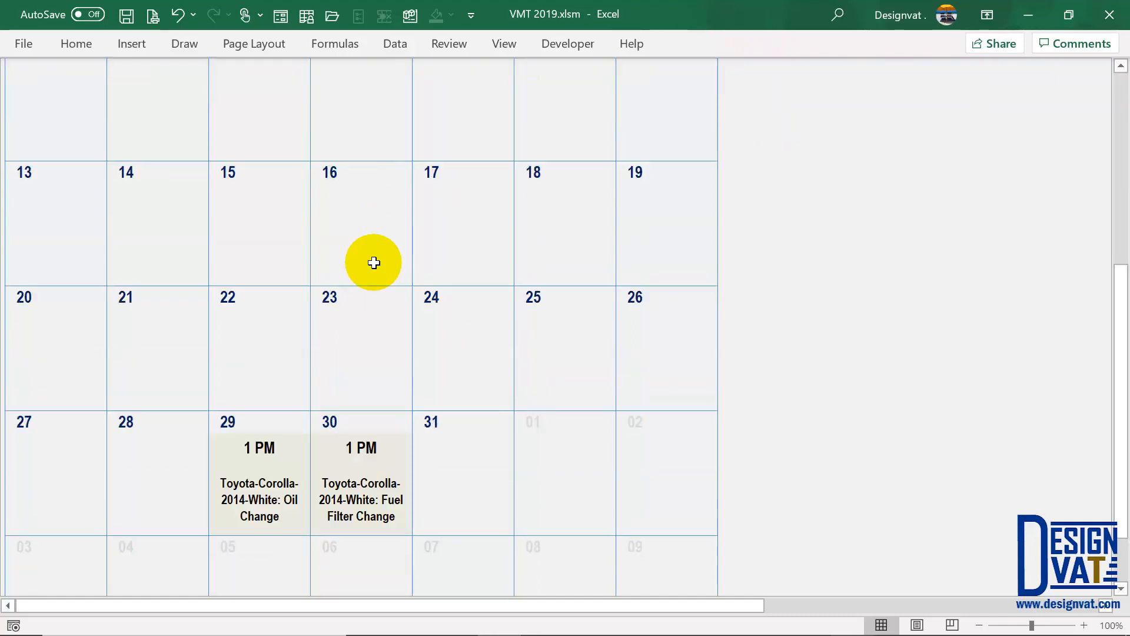
click(368, 223)
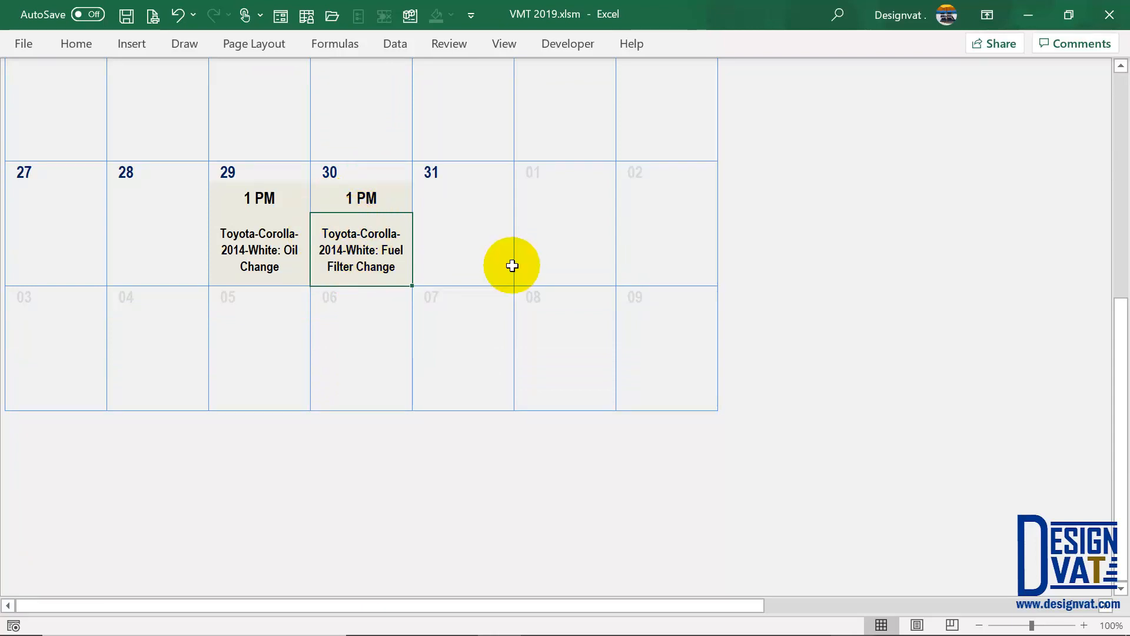
scroll(513, 263, up, 10)
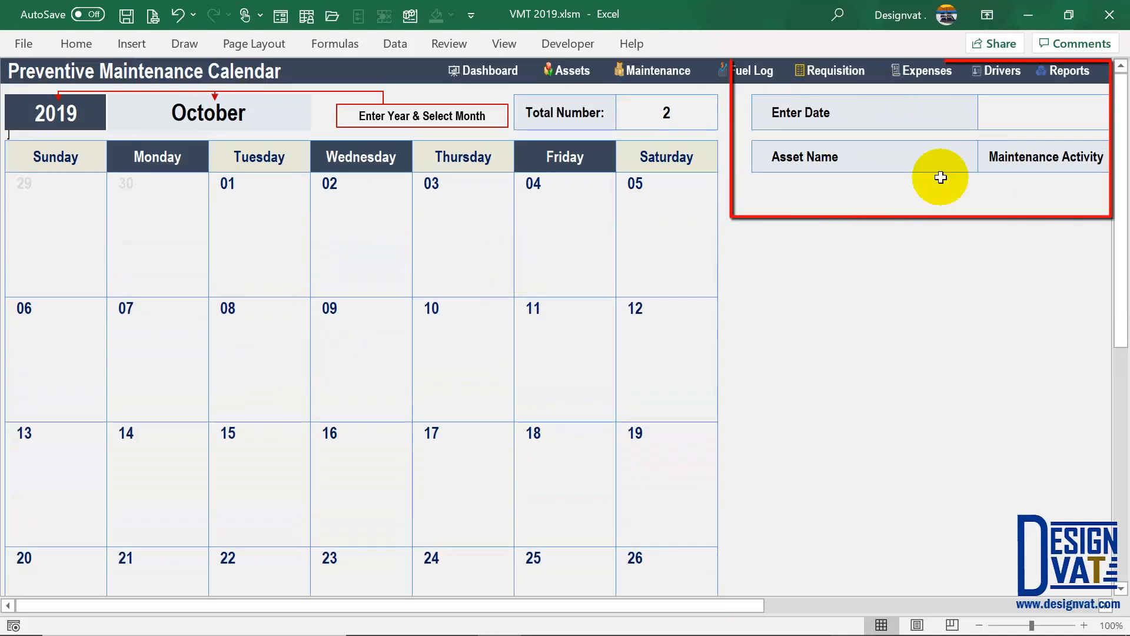
- Change Fuel Filter Change's last maintenance date to 29-Jun-19, so both items fall due 29-Oct-19
click(646, 71)
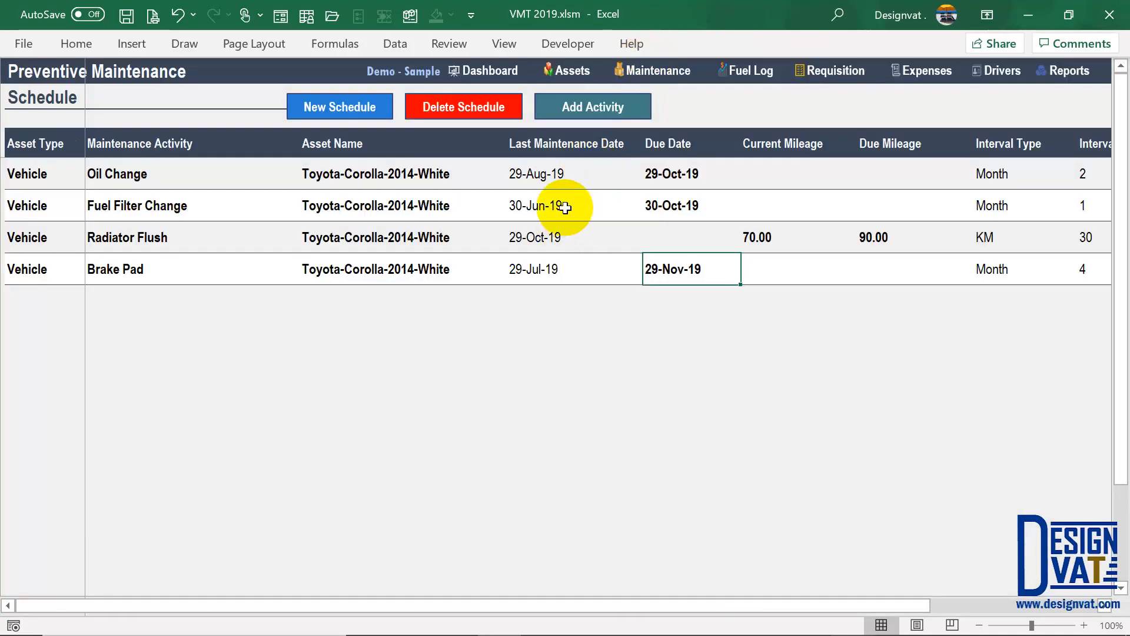
double_click(566, 209)
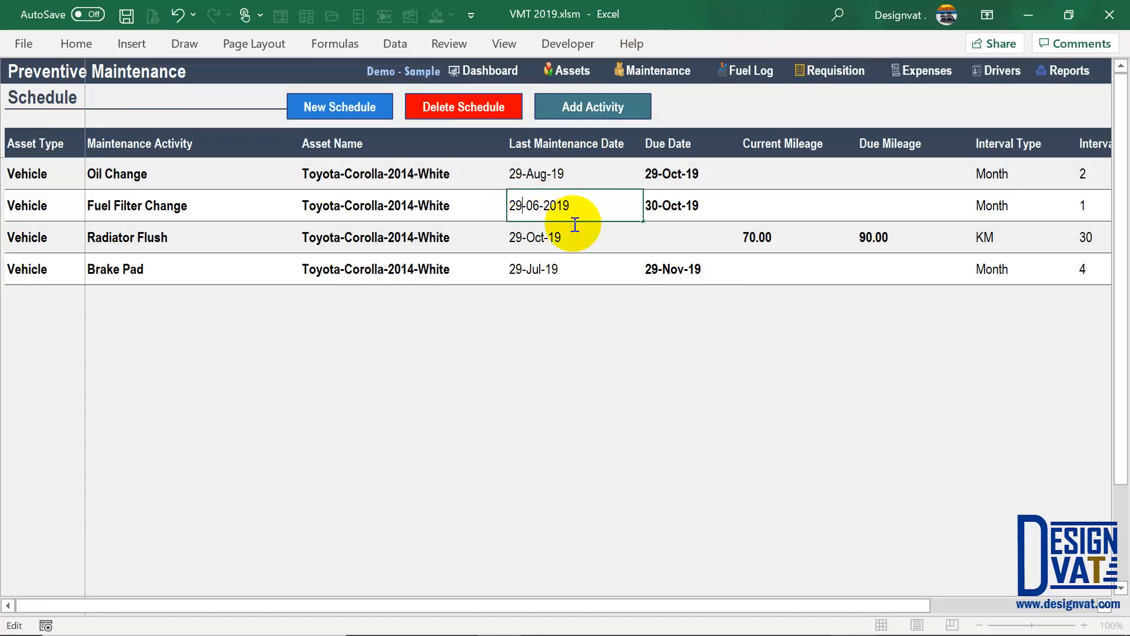
key(Return)
drag(557, 174, 558, 206)
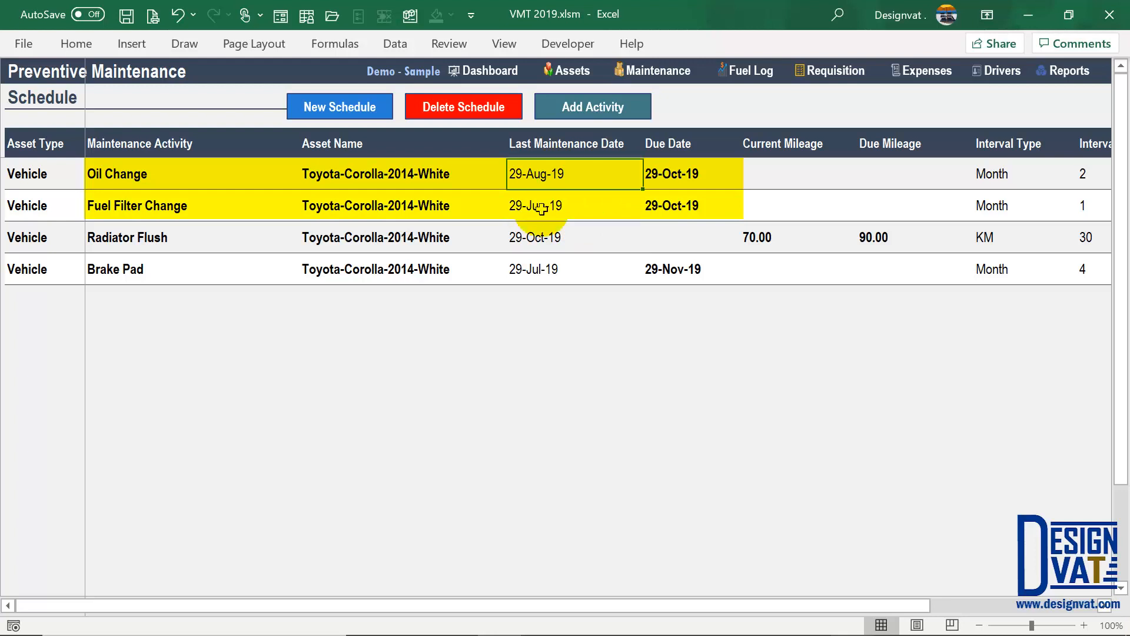
drag(696, 175, 676, 202)
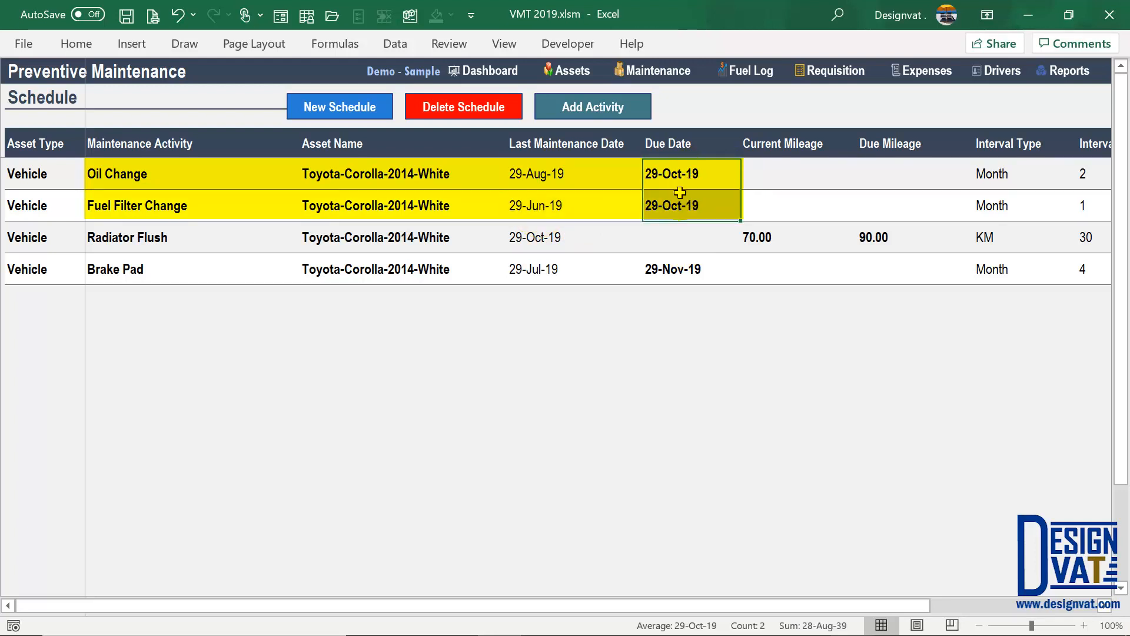
click(1071, 75)
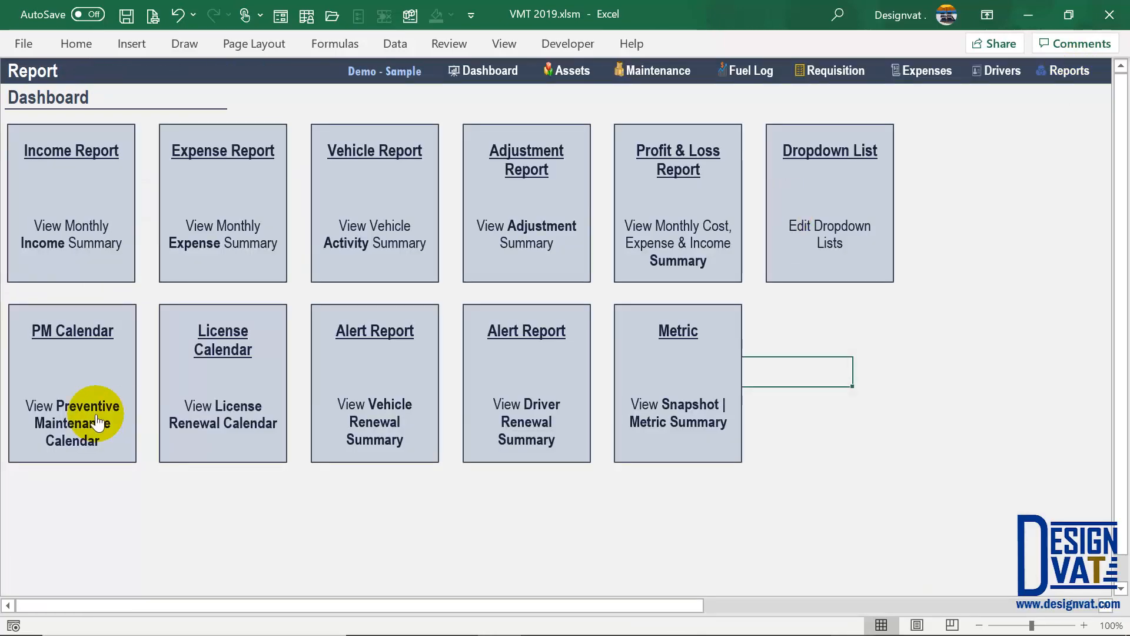
- Open the October 2019 PM Calendar and inspect the 2 PM Oil Change entry on the 29th
click(65, 359)
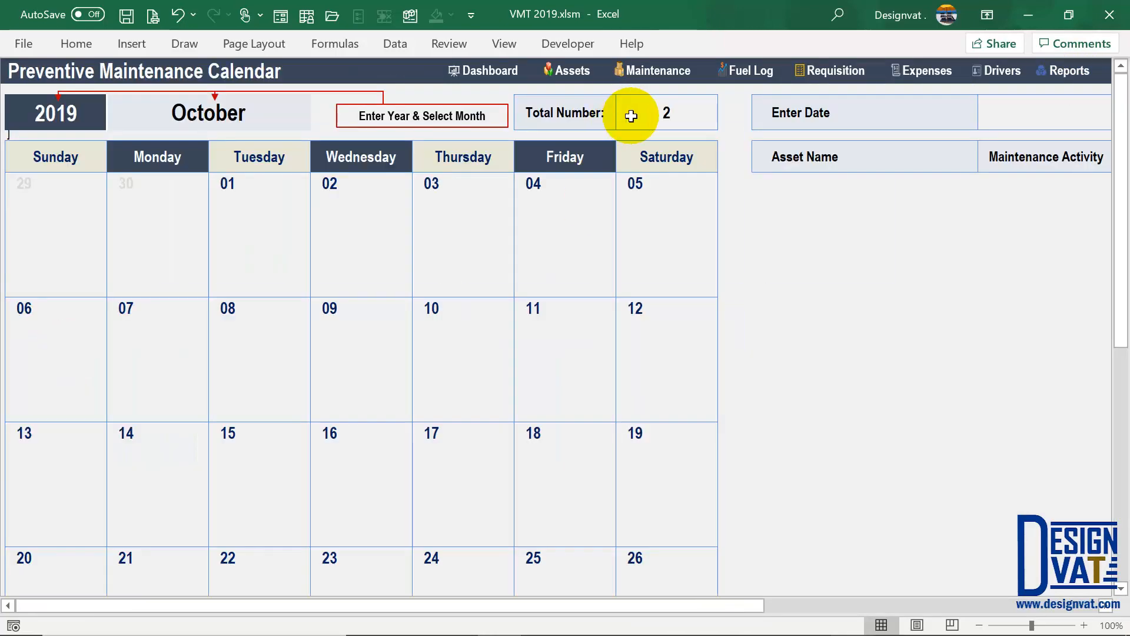
click(637, 109)
scroll(278, 390, down, 4)
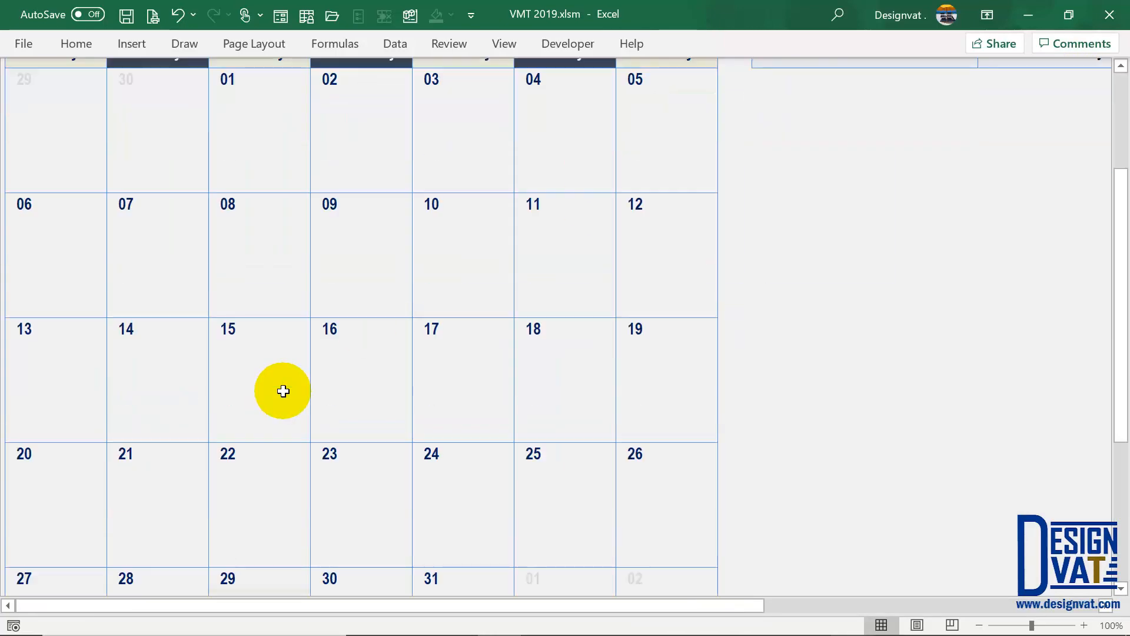
scroll(283, 391, down, 6)
click(265, 321)
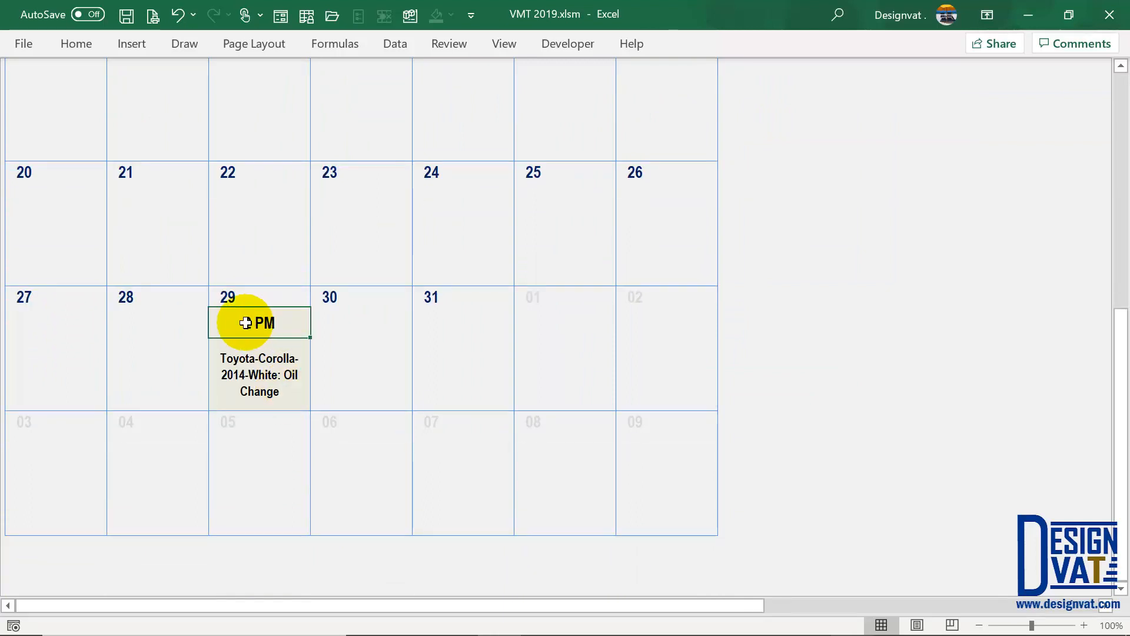
click(256, 387)
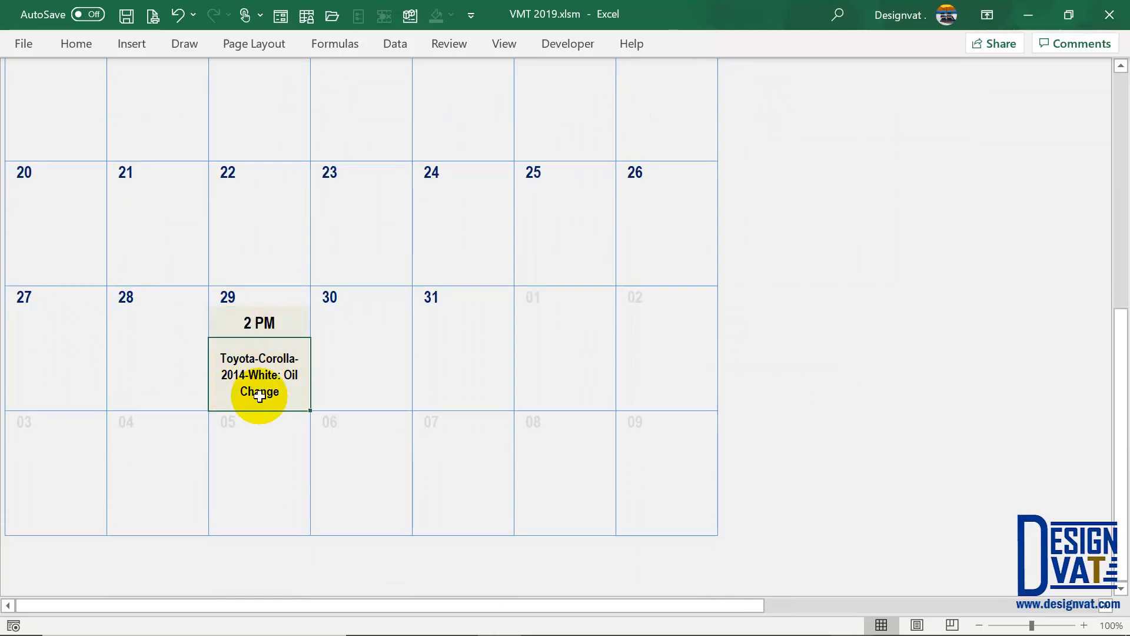
click(248, 322)
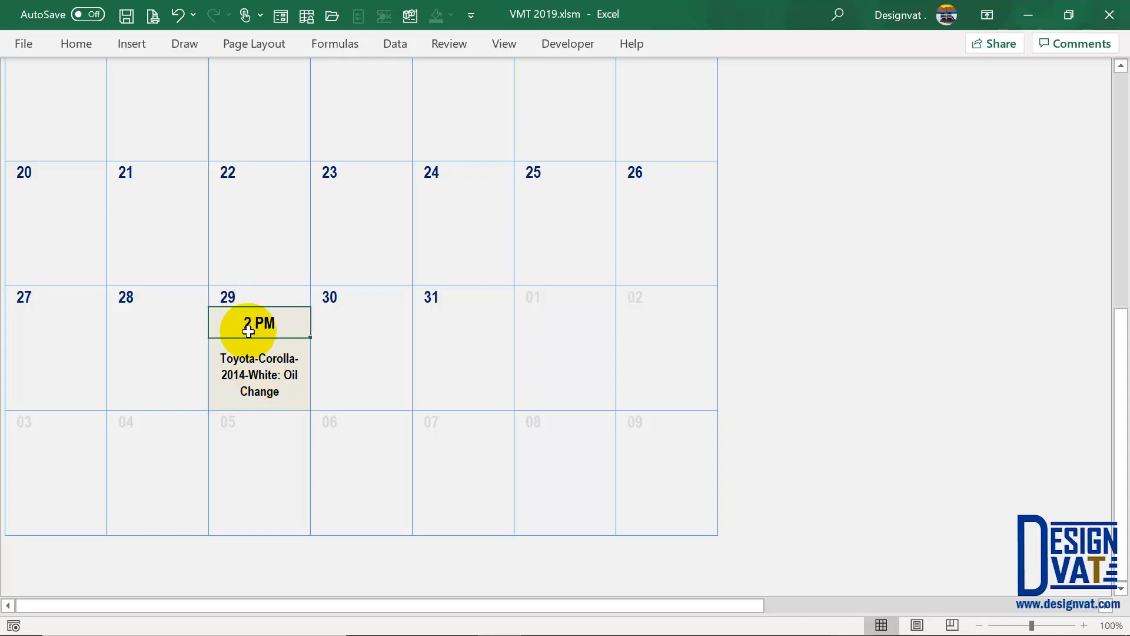
click(229, 302)
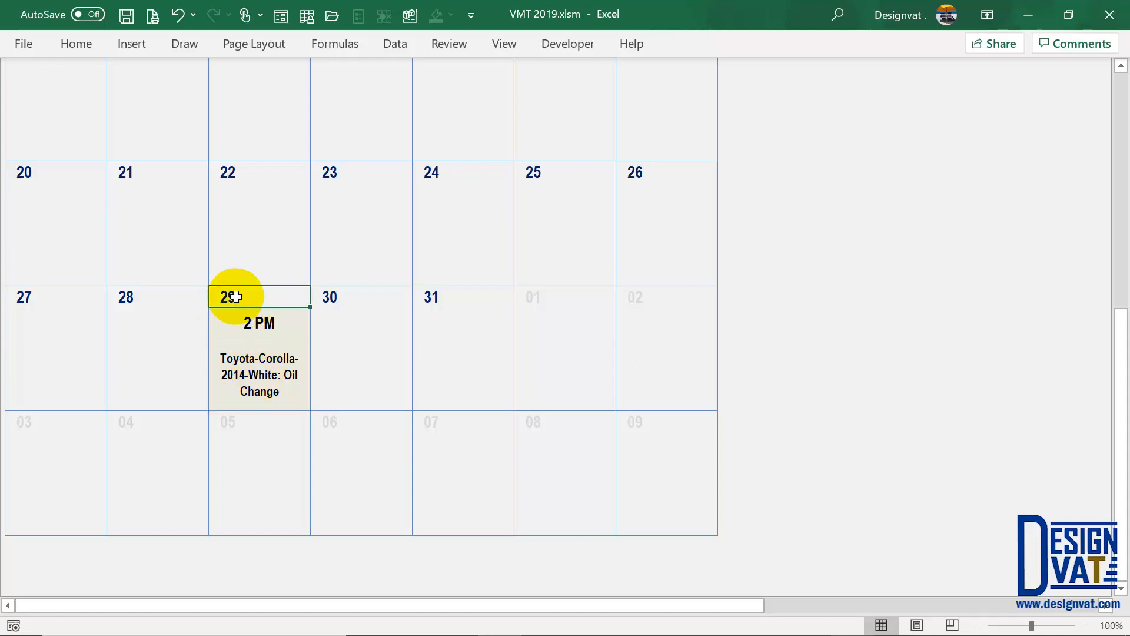
scroll(618, 303, up, 5)
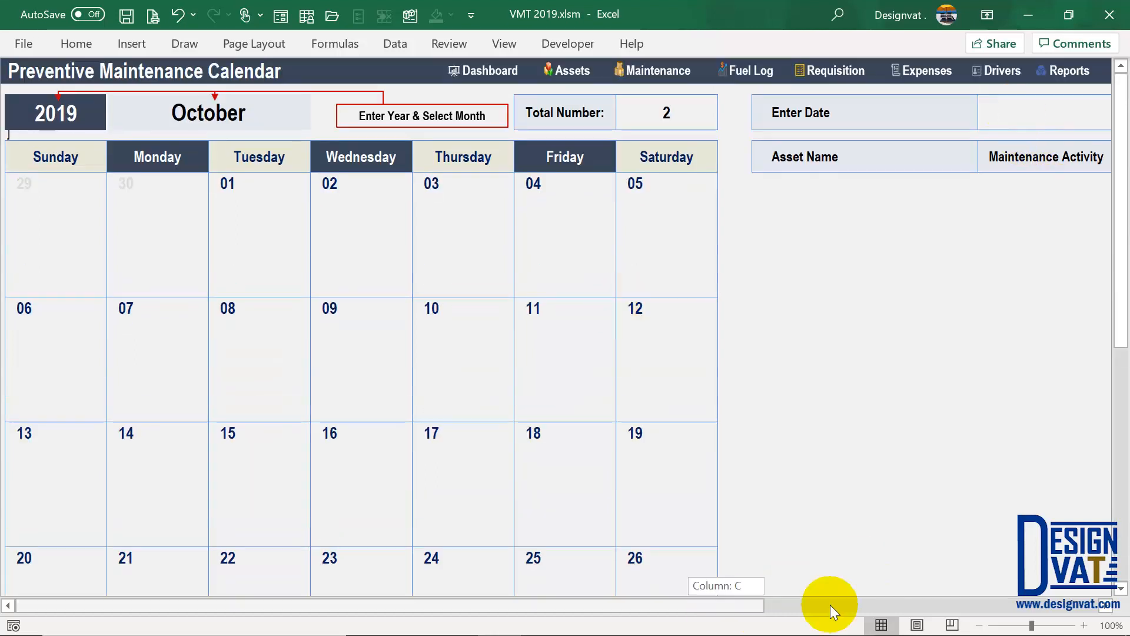
- Enter 29/10 as the lookup date and review the two Toyota-Corolla-2014-White entries
drag(831, 605, 882, 605)
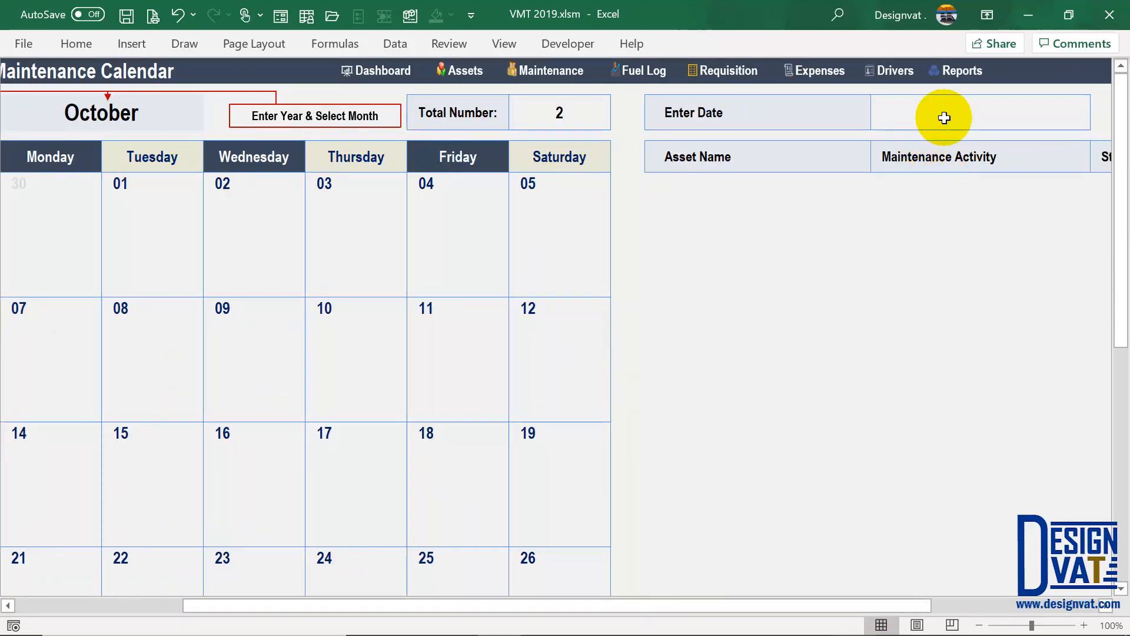
text(29)
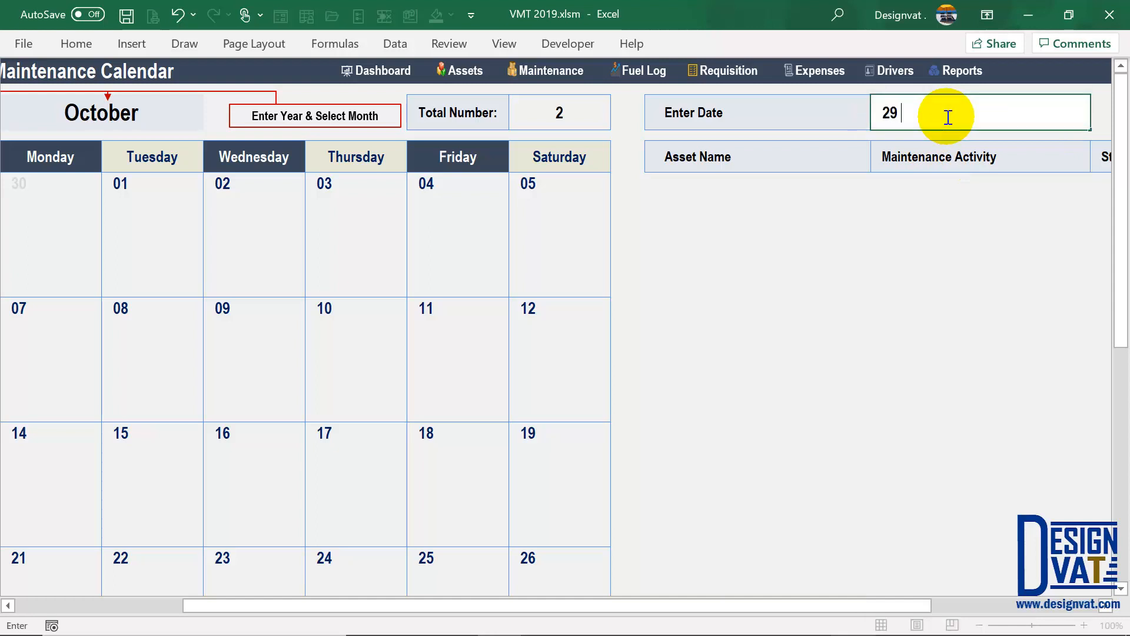
text(/10)
key(Return)
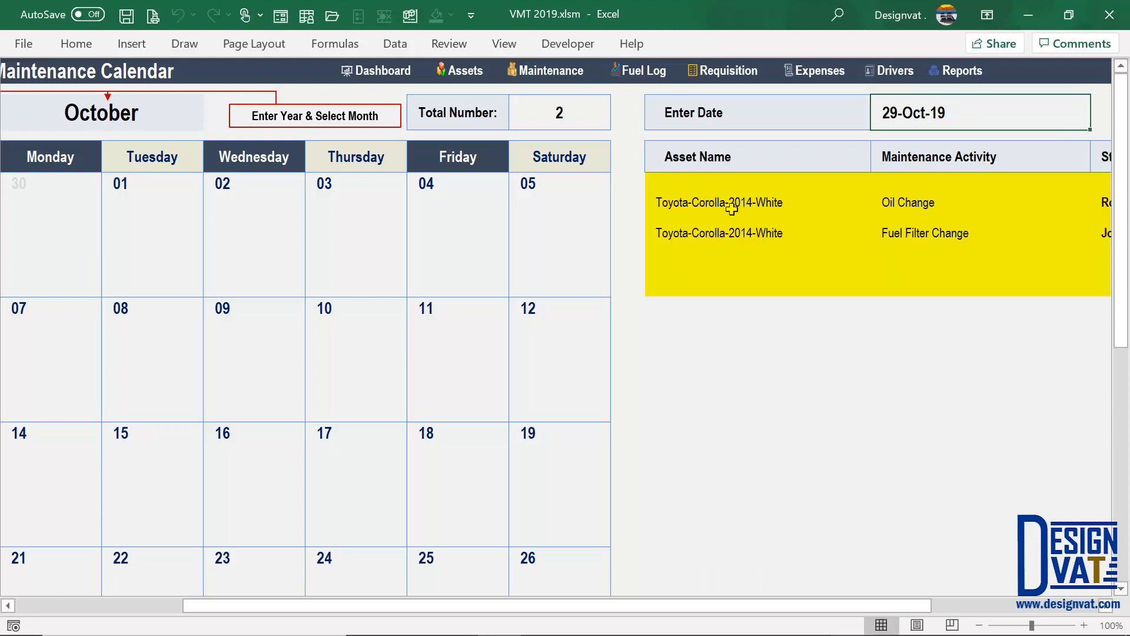
drag(732, 207, 732, 233)
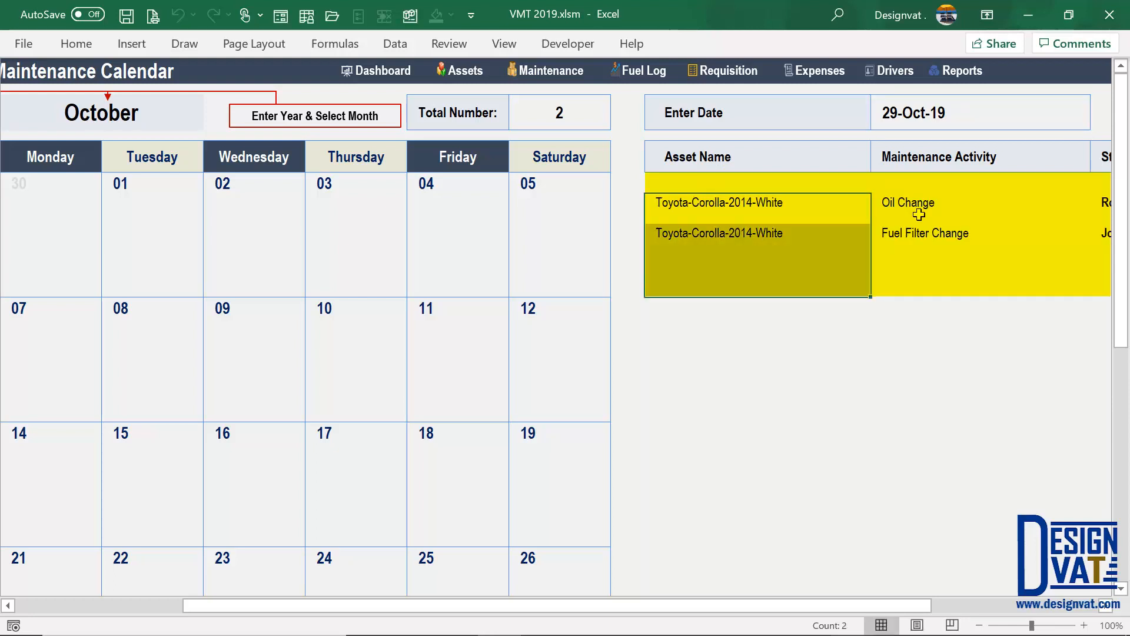
drag(919, 214, 918, 235)
drag(835, 609, 959, 224)
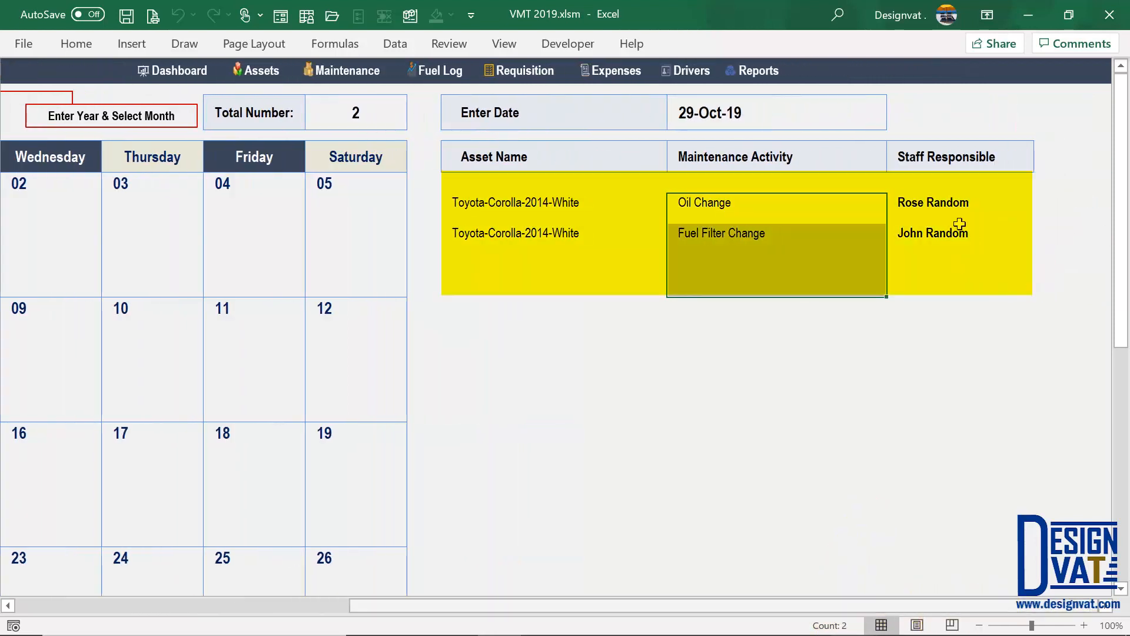
- Correct the lookup date to 29-Oct-19 and review the Asset, Activity and Staff columns
click(708, 112)
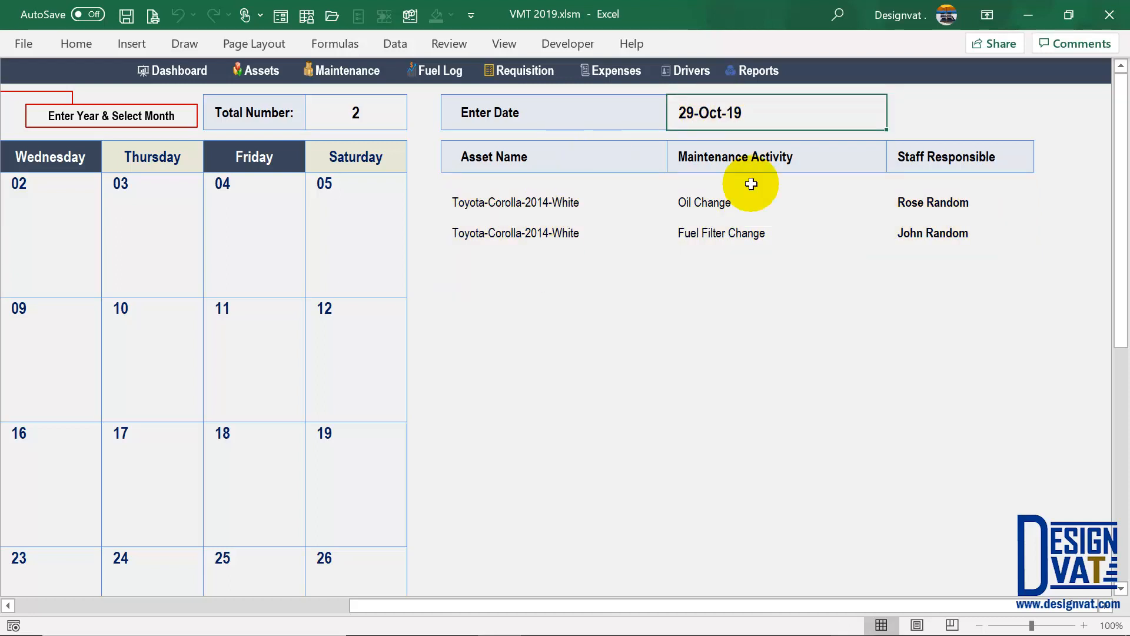
double_click(716, 114)
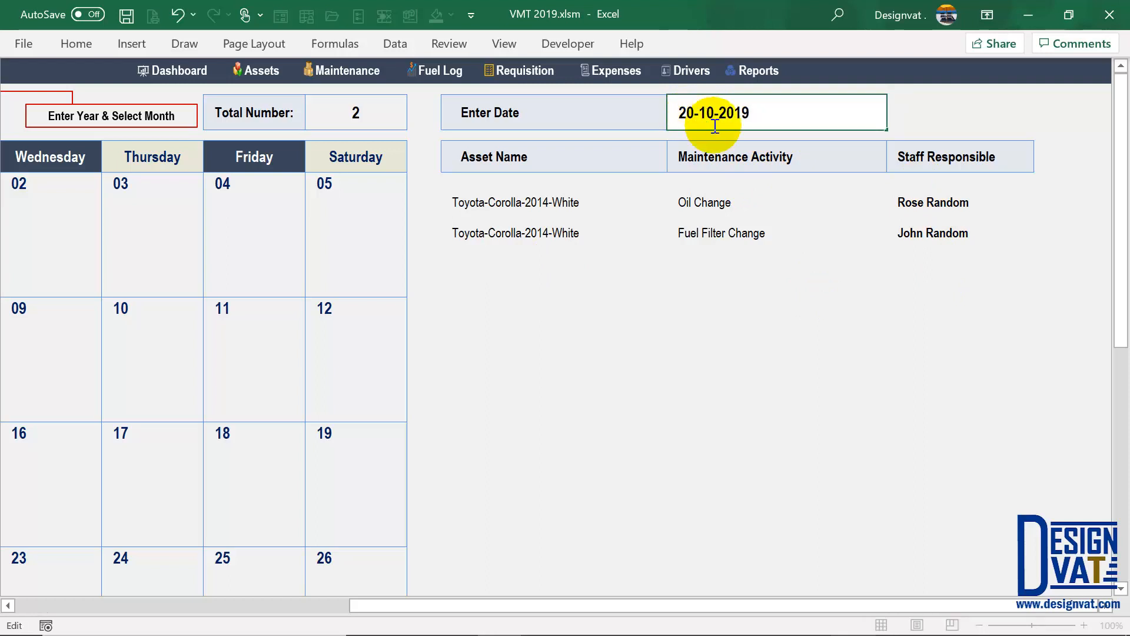
key(Return)
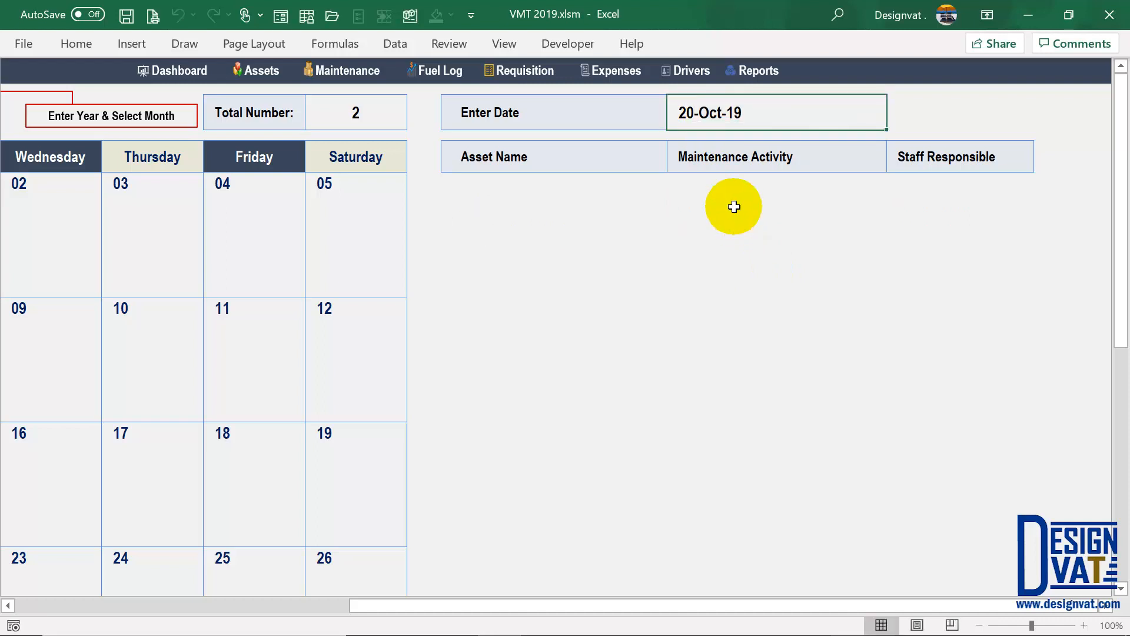
double_click(694, 114)
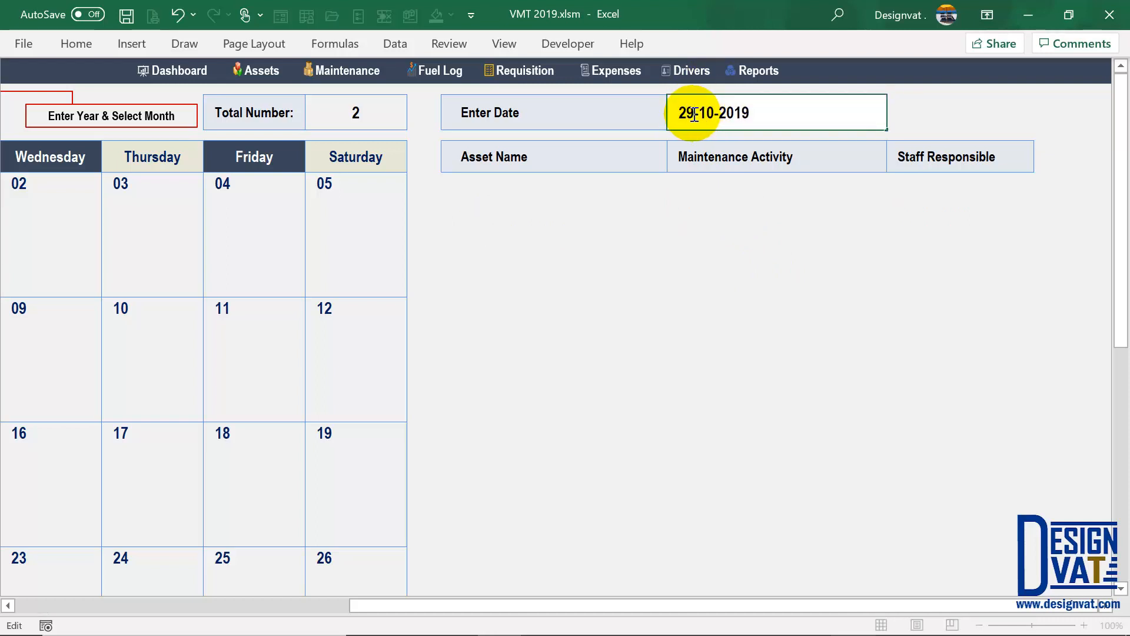
text(9)
key(Return)
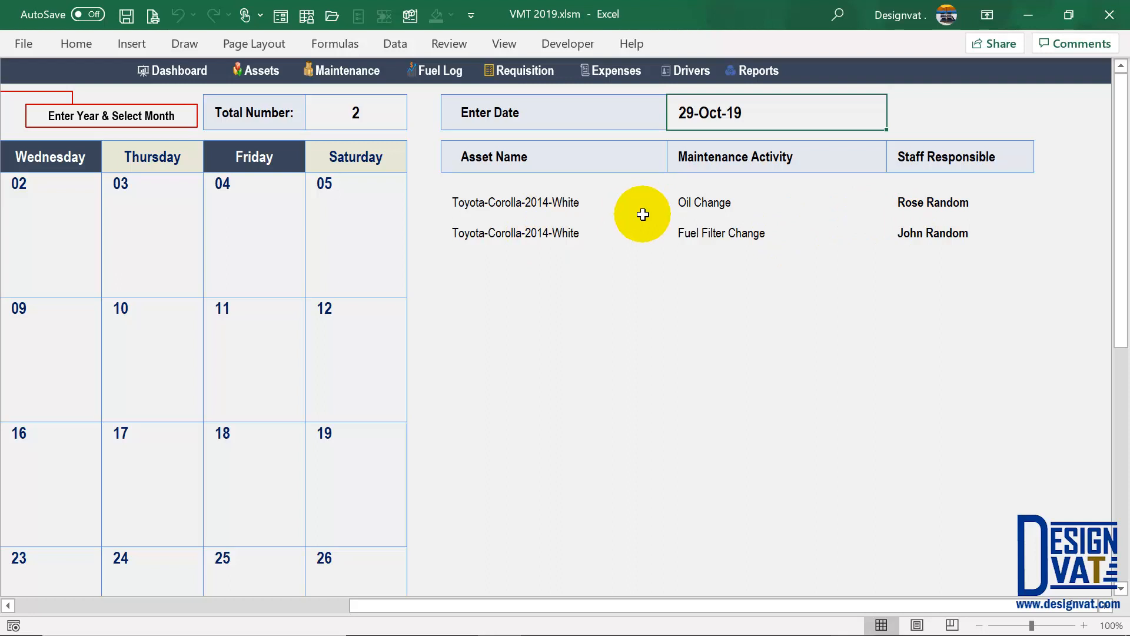
click(548, 157)
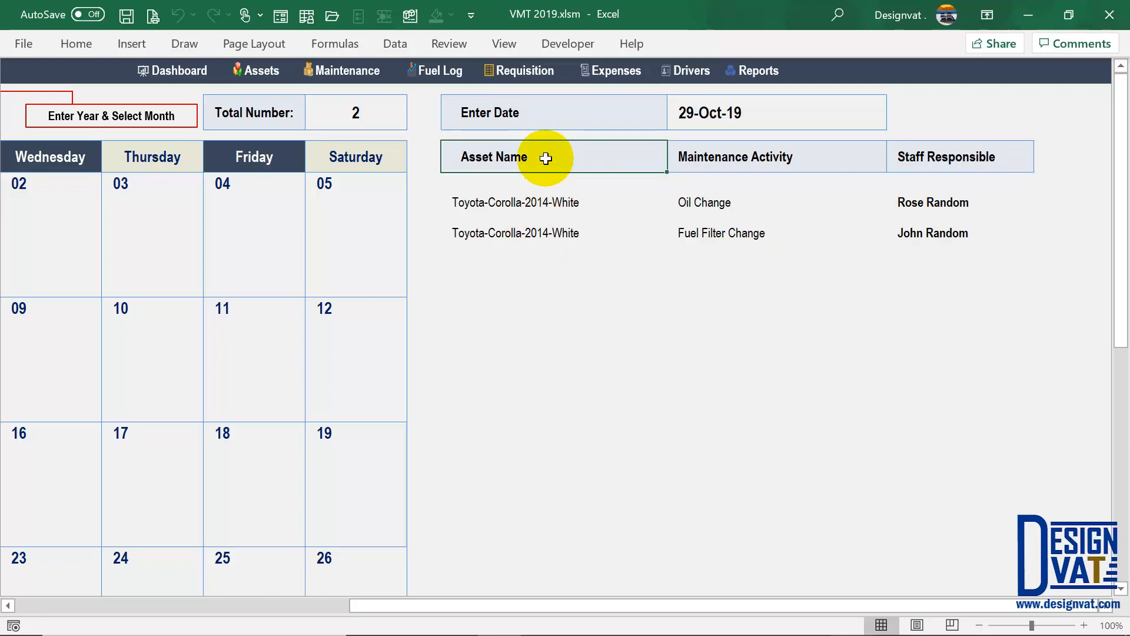
click(700, 161)
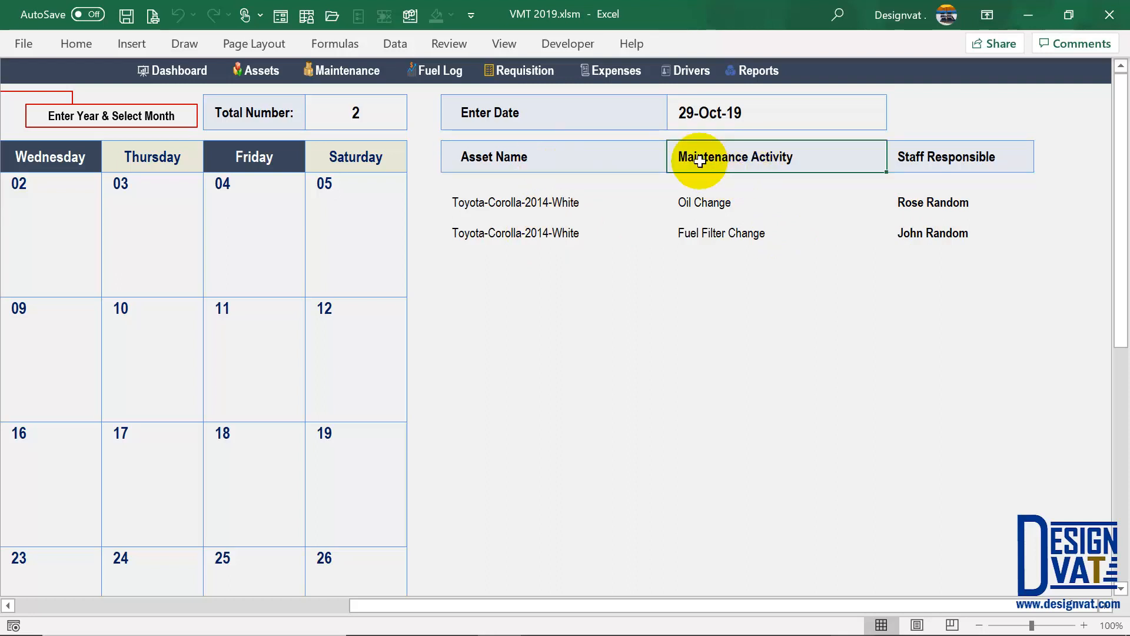
click(955, 159)
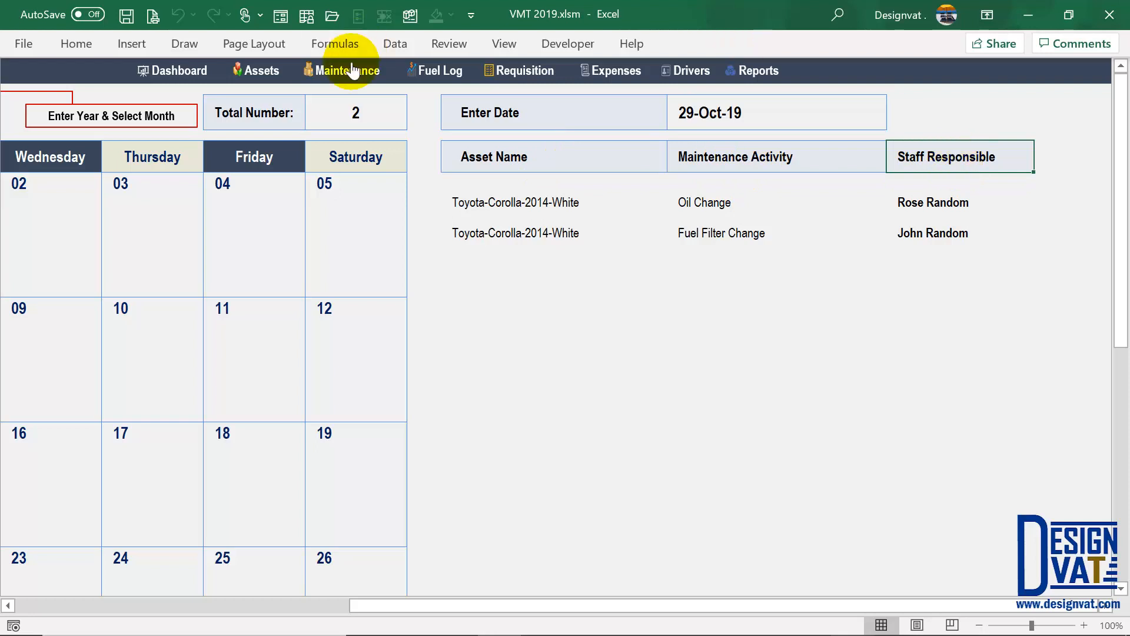
- Check the Brake Pad due date of 29-Nov-19 on the maintenance schedule and return to the PM Calendar
click(330, 71)
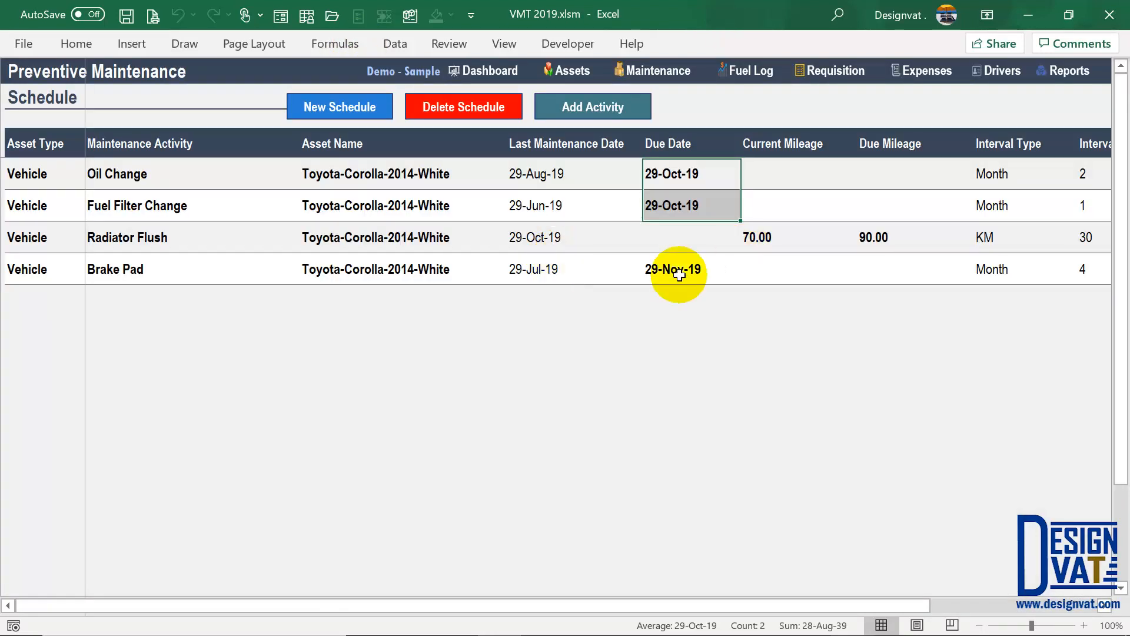
click(670, 272)
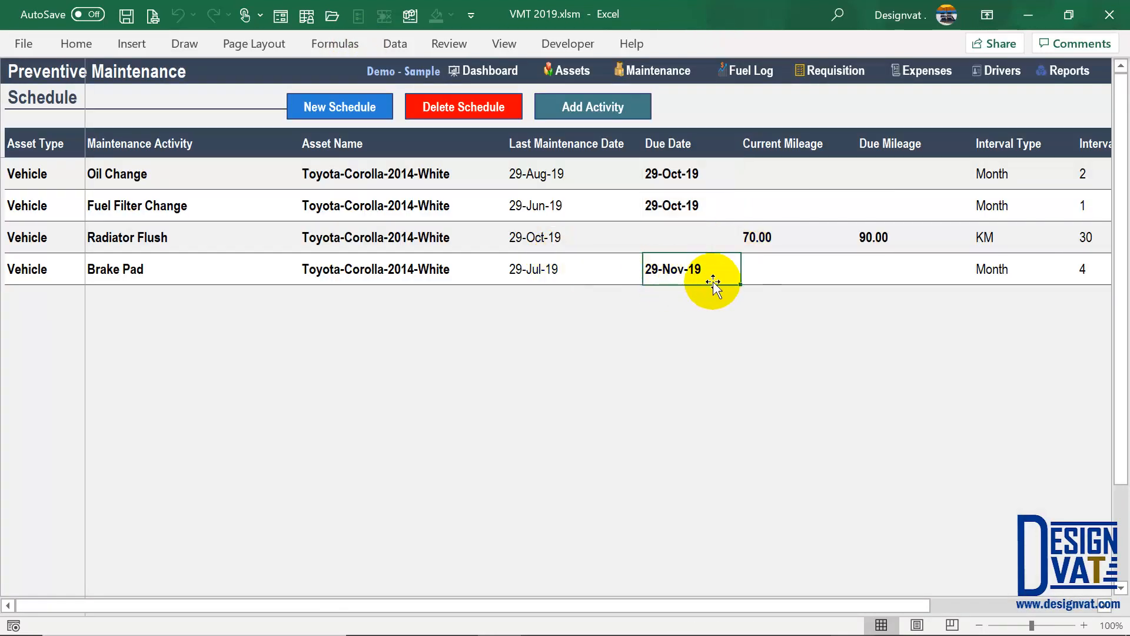
click(1069, 70)
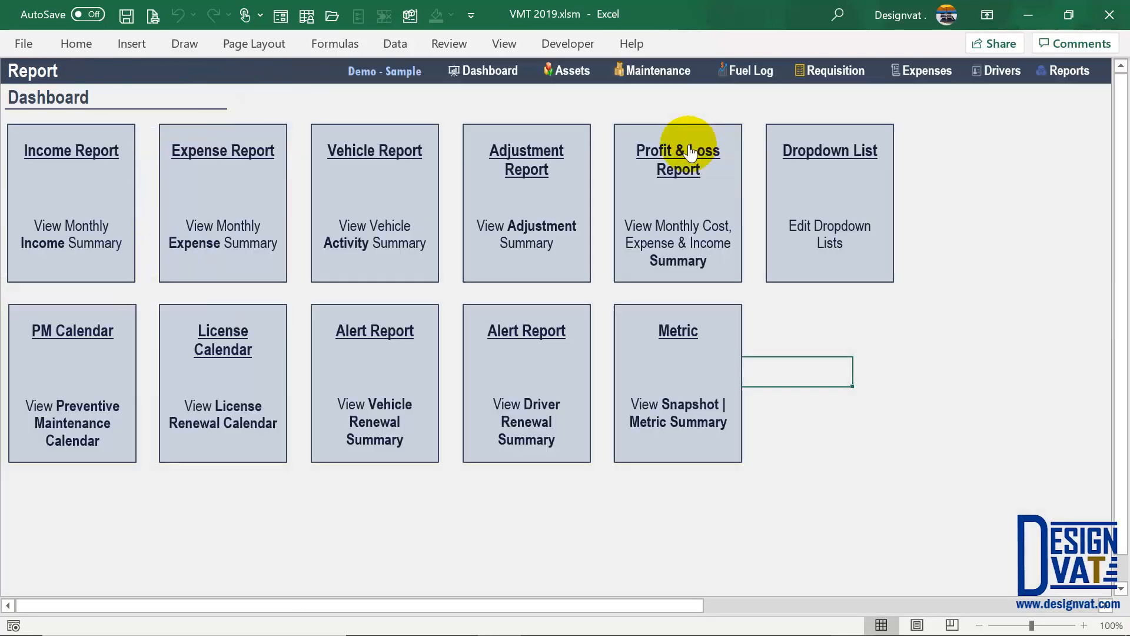
click(103, 355)
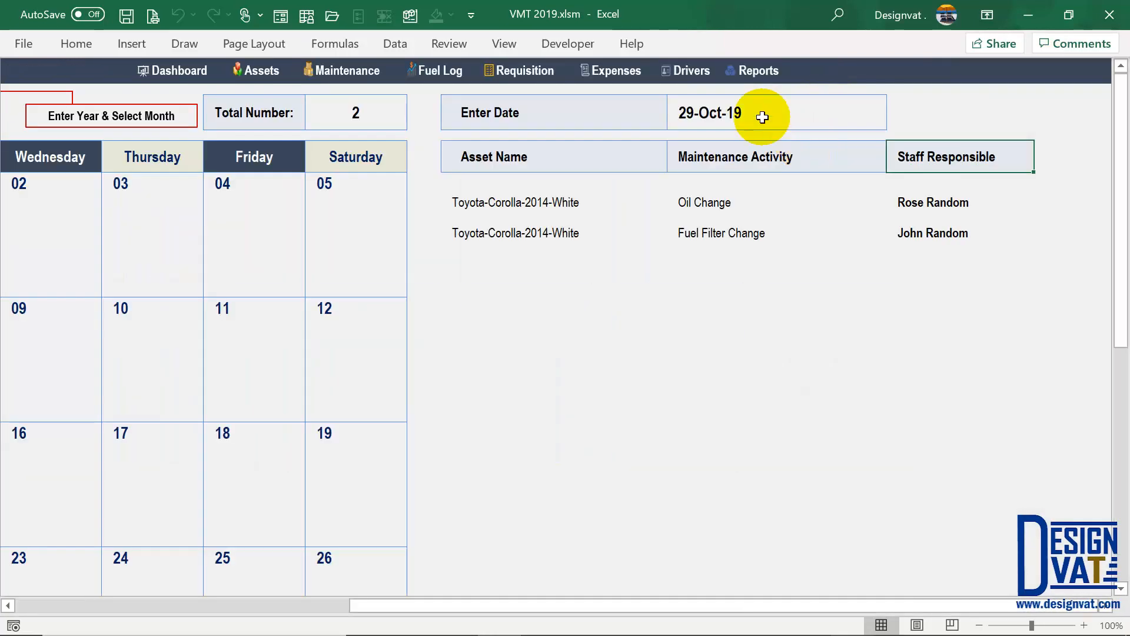
- Change the lookup date to 29-Nov-19 and review the listed Brake Pad activity
double_click(763, 117)
key(Escape)
text(29/11)
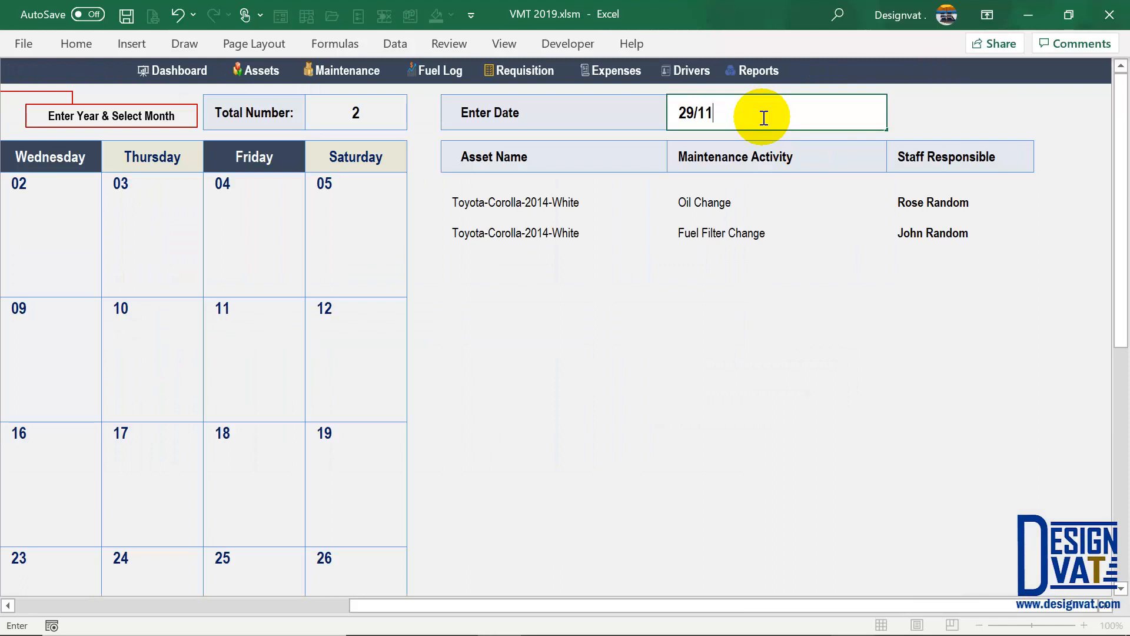
key(Return)
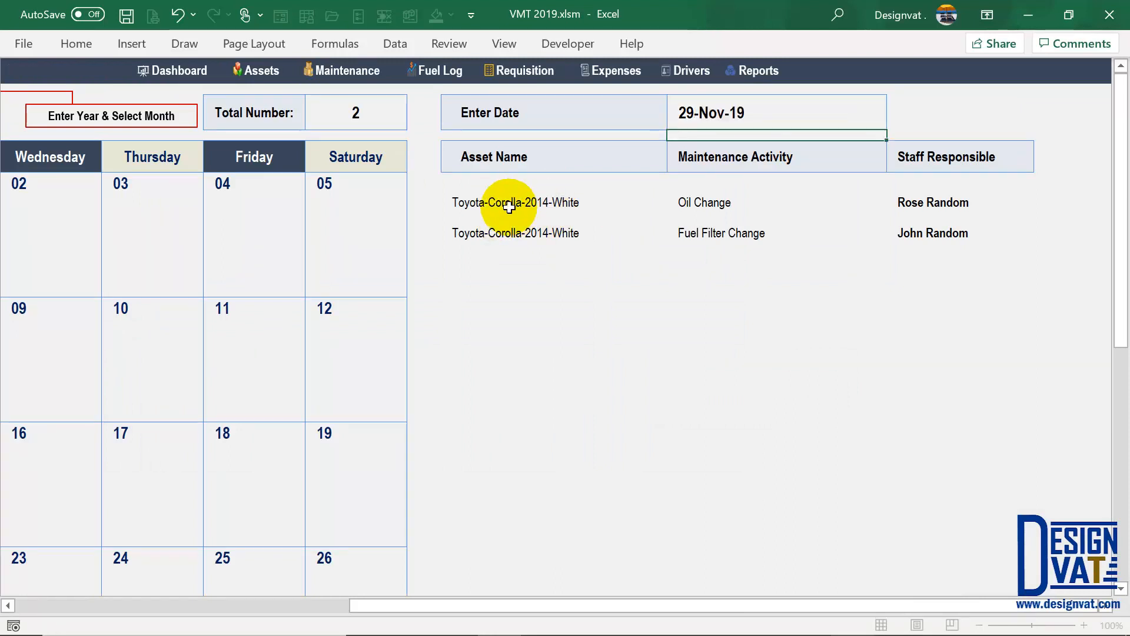
click(510, 206)
click(735, 214)
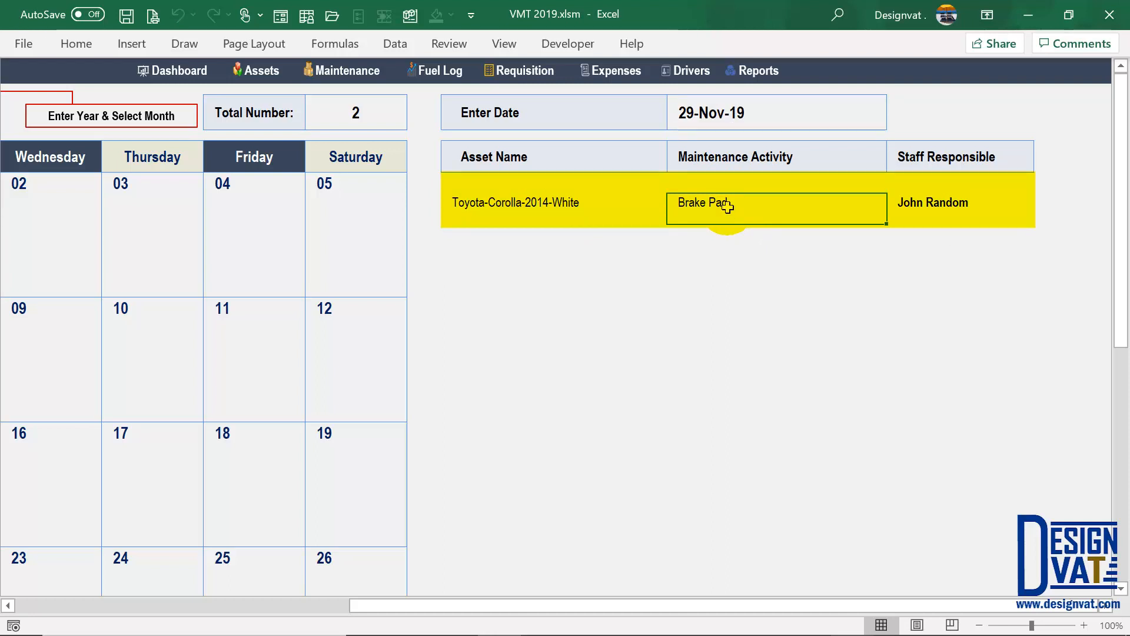
click(731, 107)
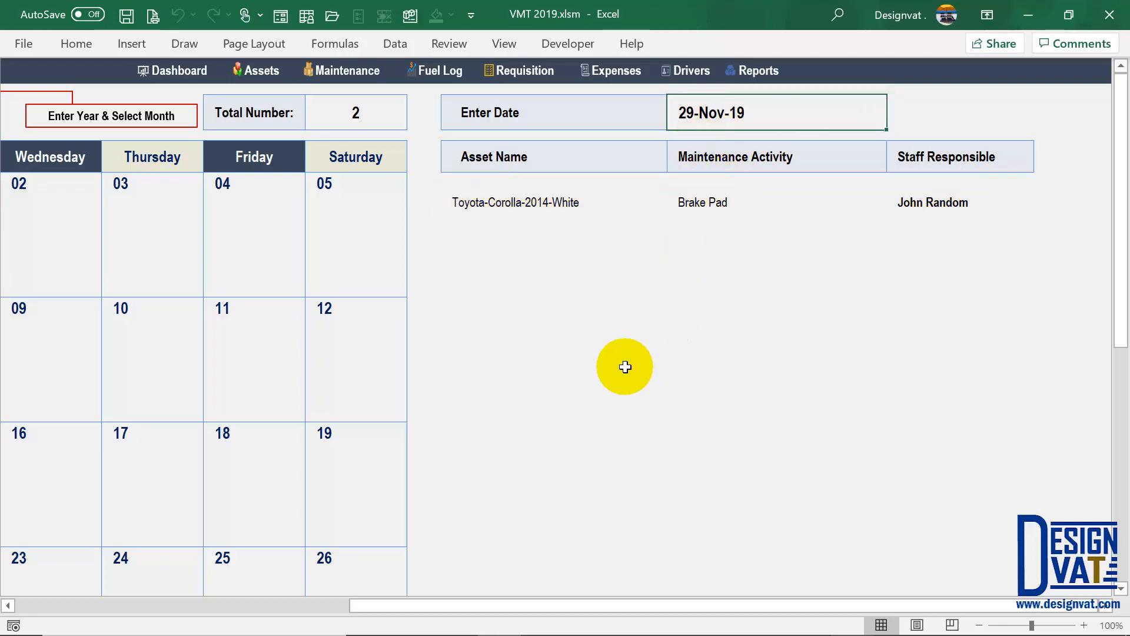
drag(396, 600, 68, 580)
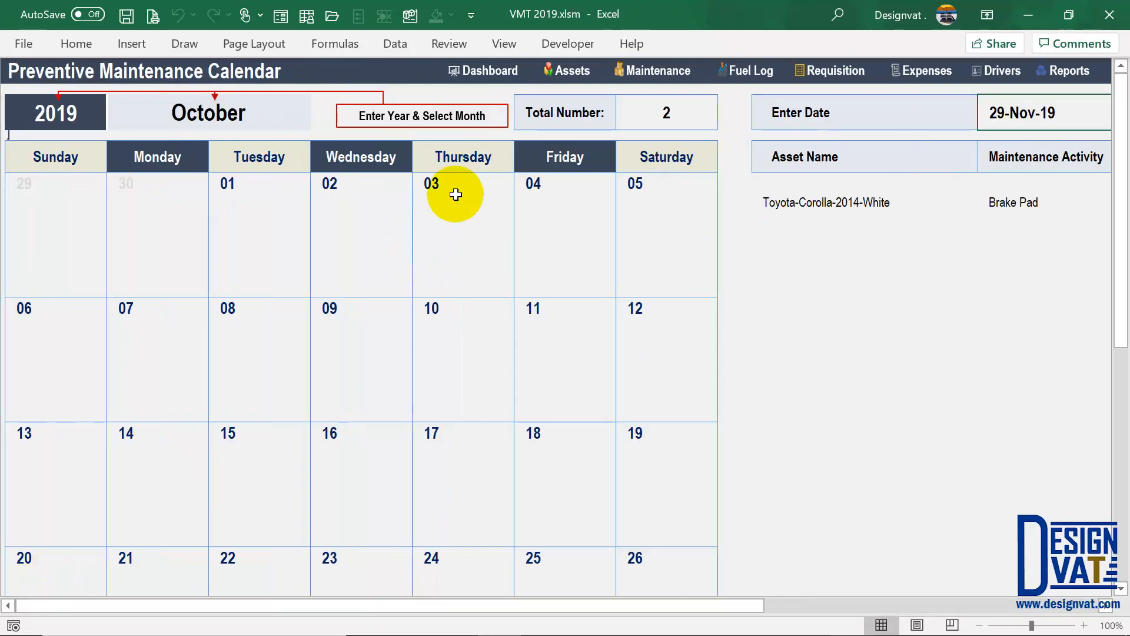
- Recheck the 2 PM Oil Change entry on the 29th, then go via Reports to the Driver Database
click(706, 122)
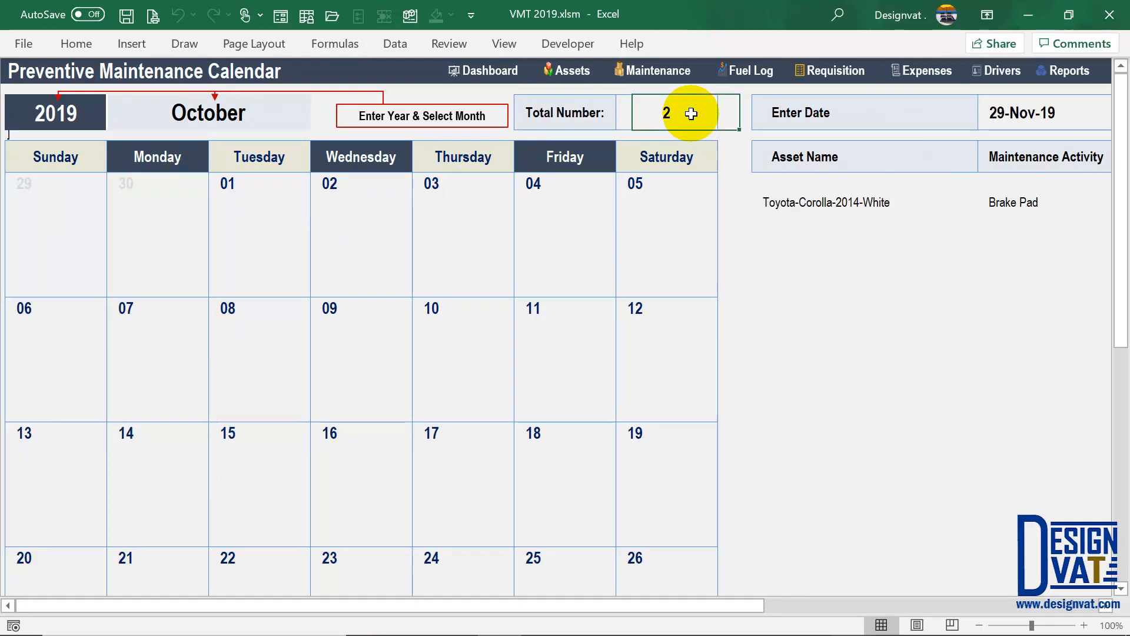
scroll(422, 310, down, 5)
scroll(245, 422, down, 2)
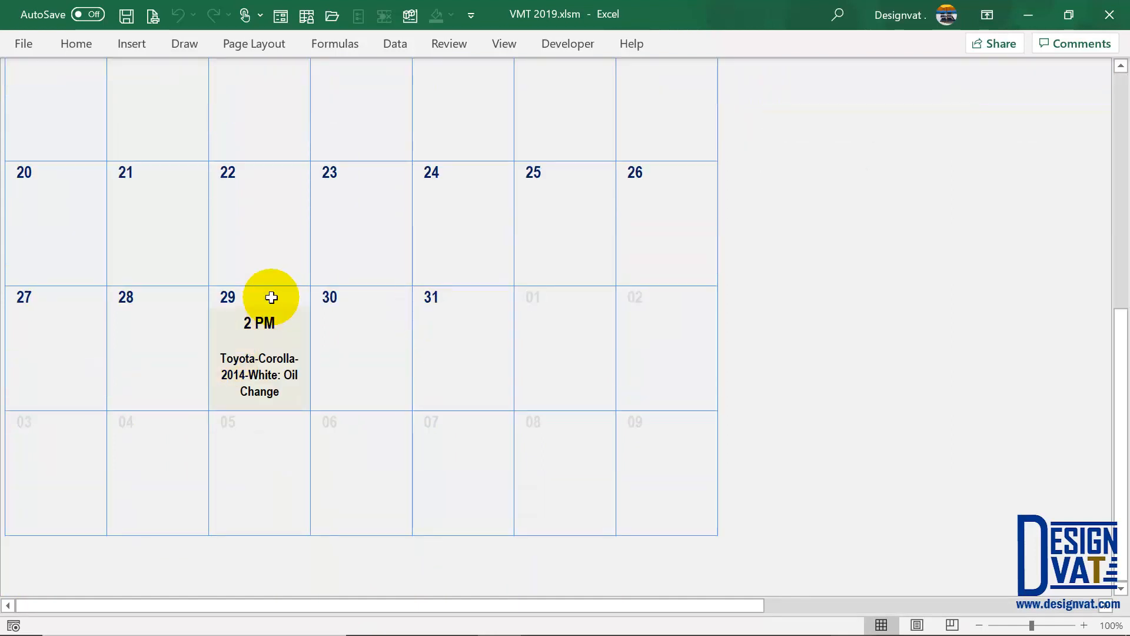
click(276, 321)
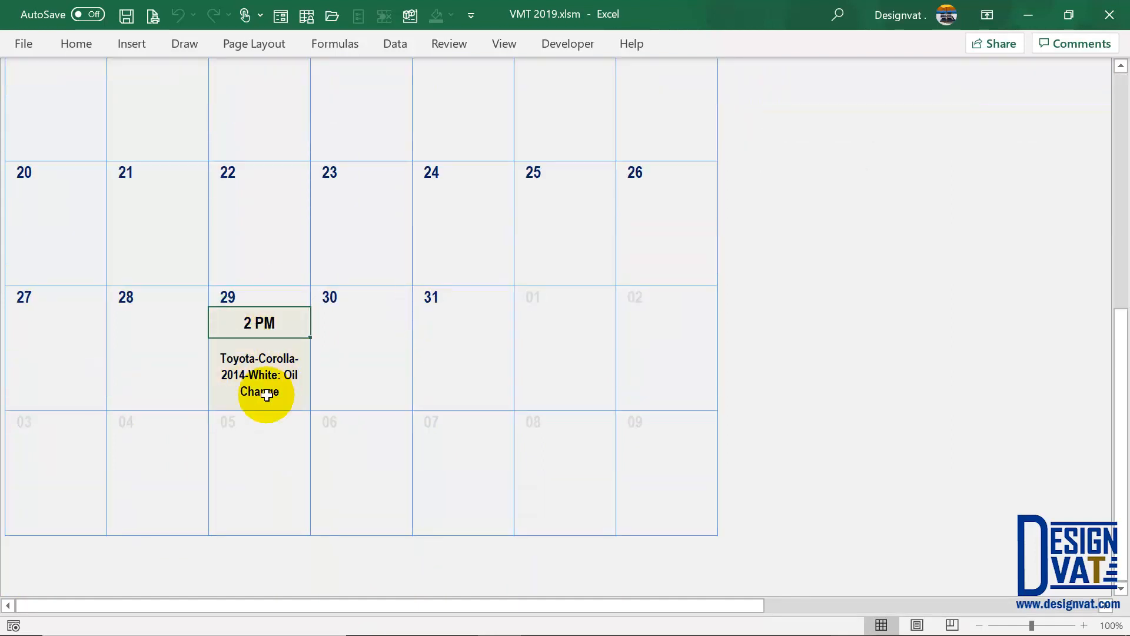
scroll(271, 380, up, 7)
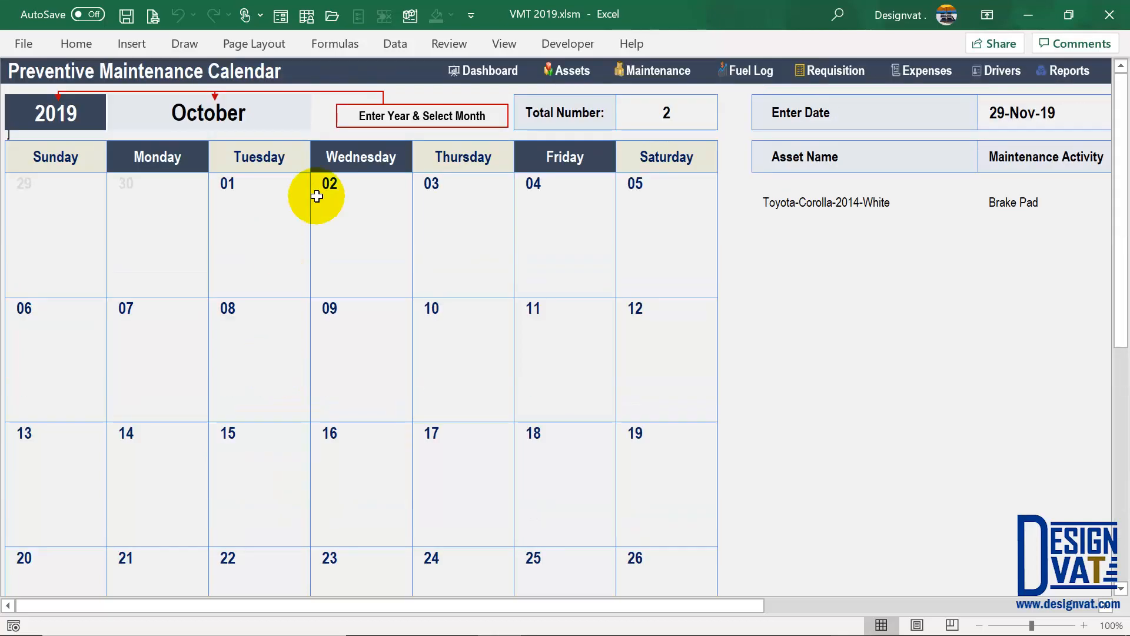
click(1067, 75)
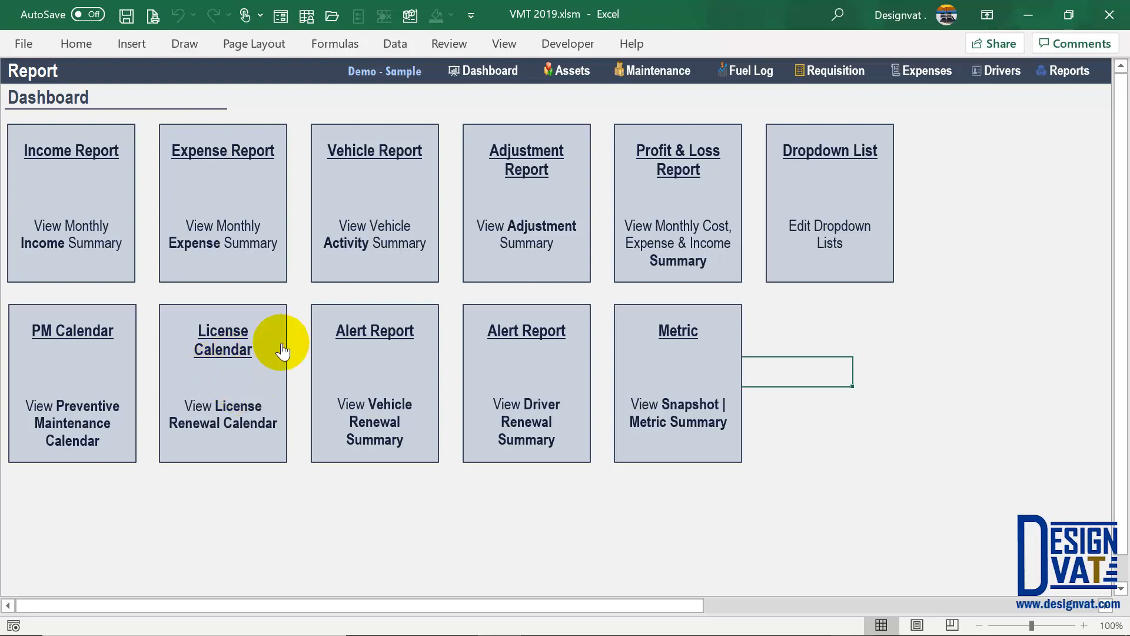
click(1003, 71)
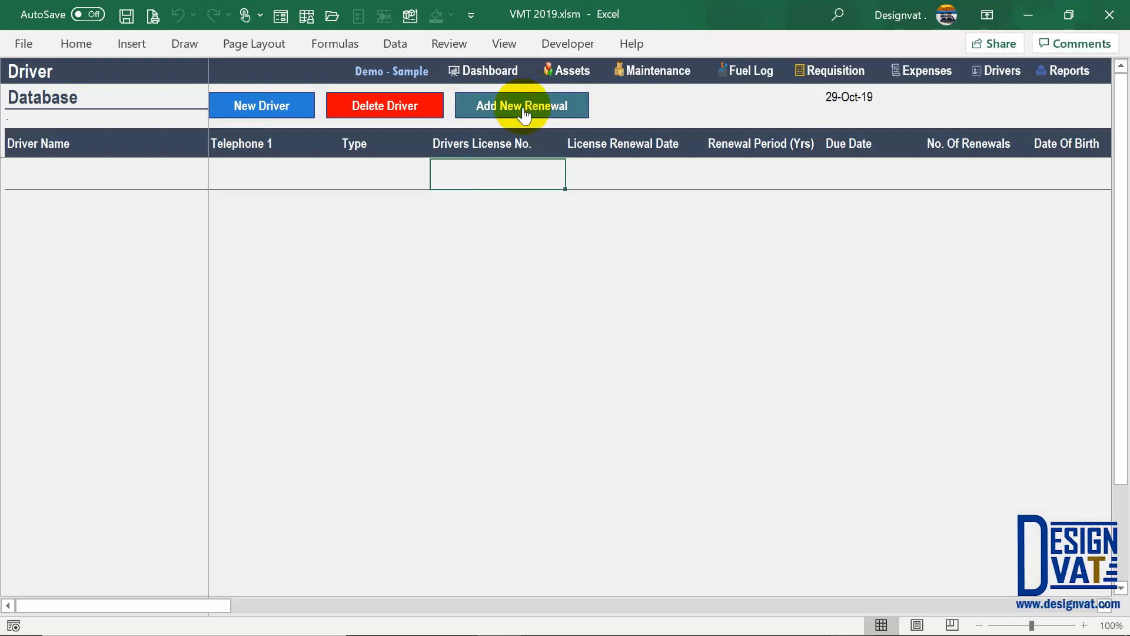
- Start a new driver record by entering the driver's name in the New Driver form
click(261, 106)
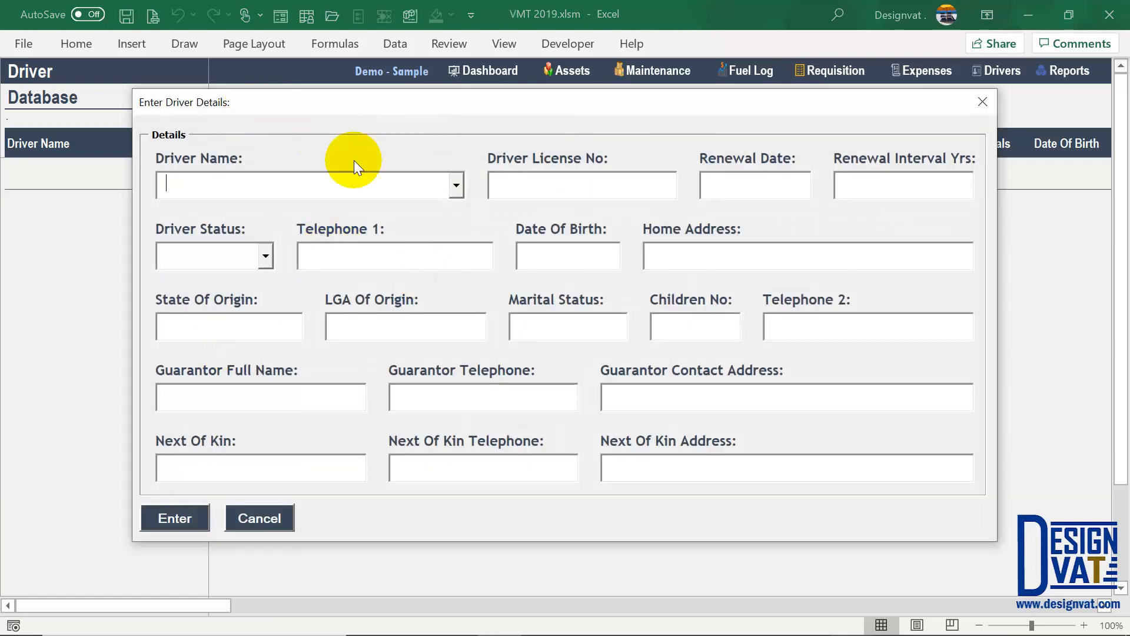
click(456, 186)
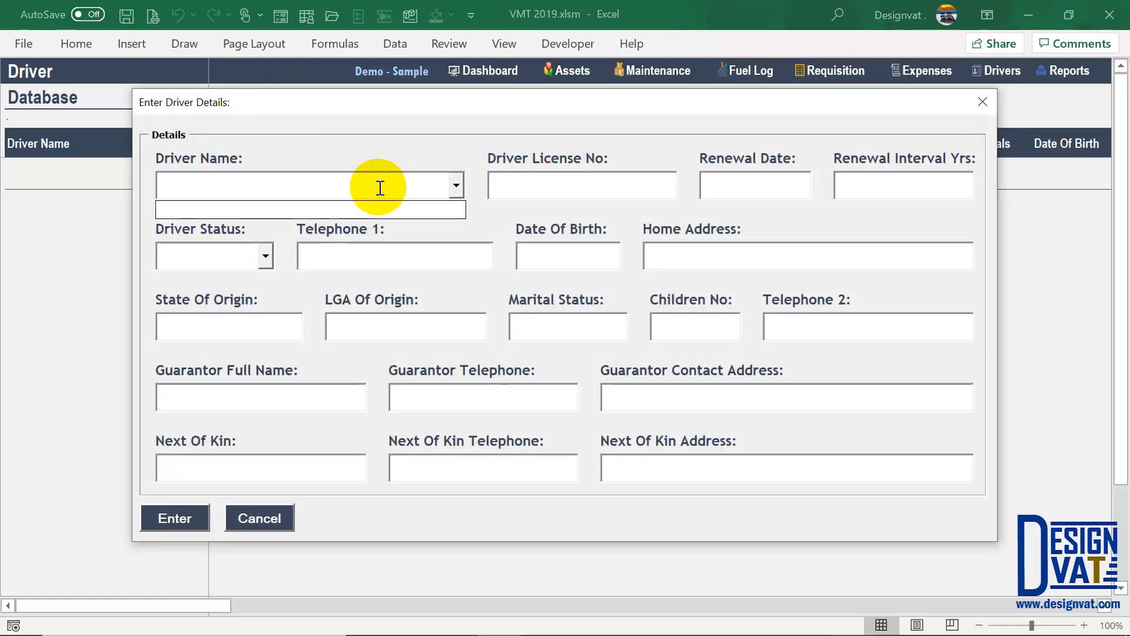
click(380, 187)
text(Rose Ma)
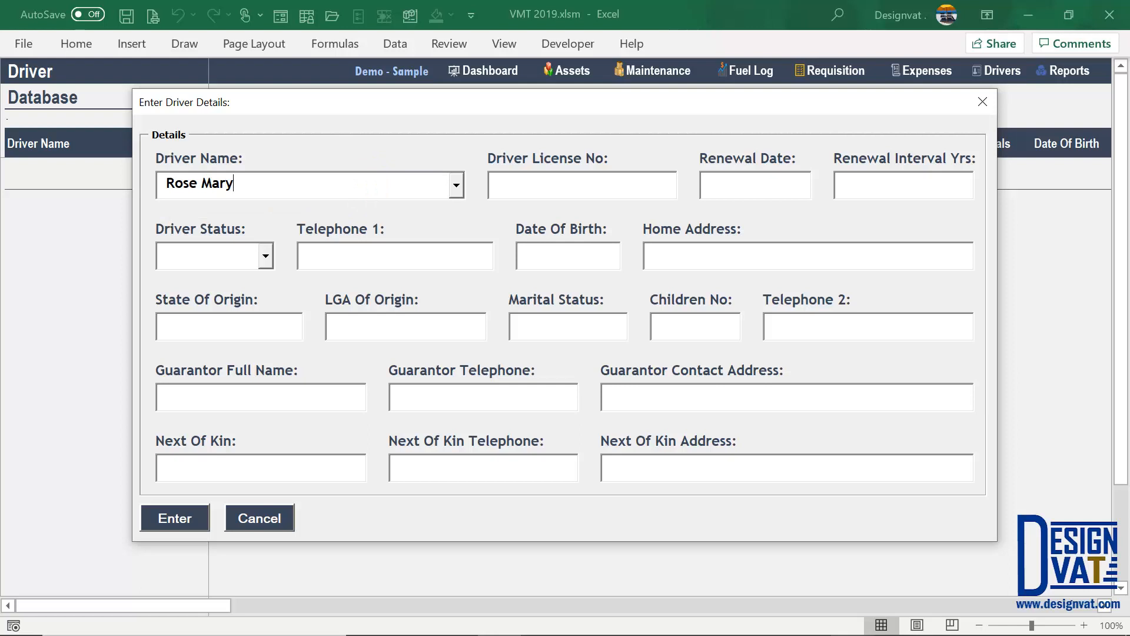
text(ry)
click(176, 518)
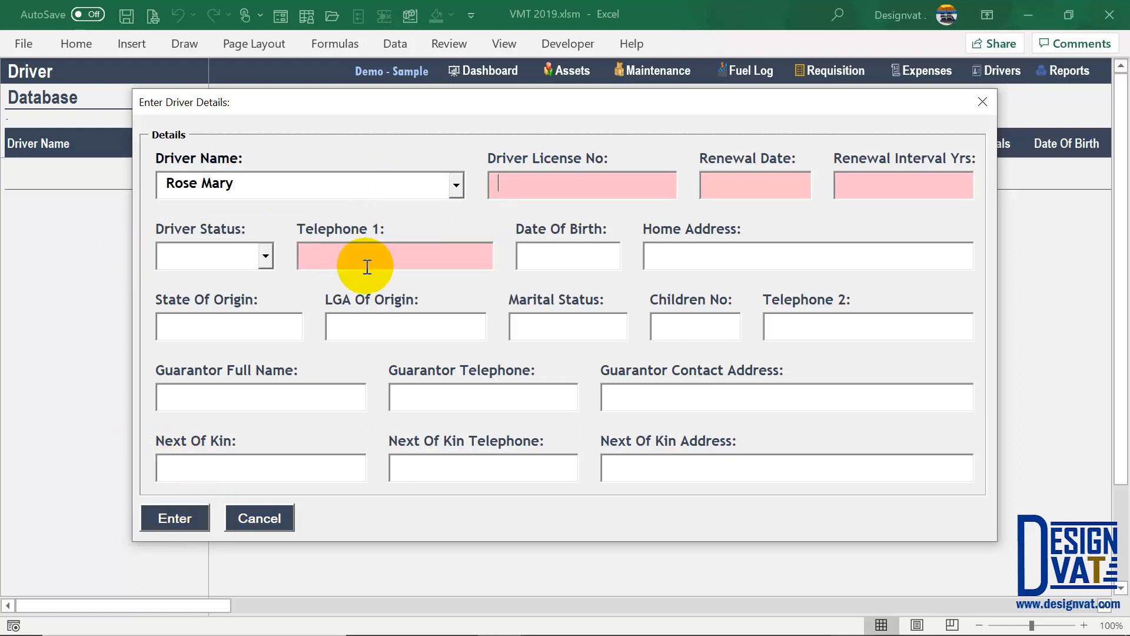
- Fill in the licence number, renewal date 01-Feb-17 and a 3-year renewal interval
click(490, 192)
text(09029292)
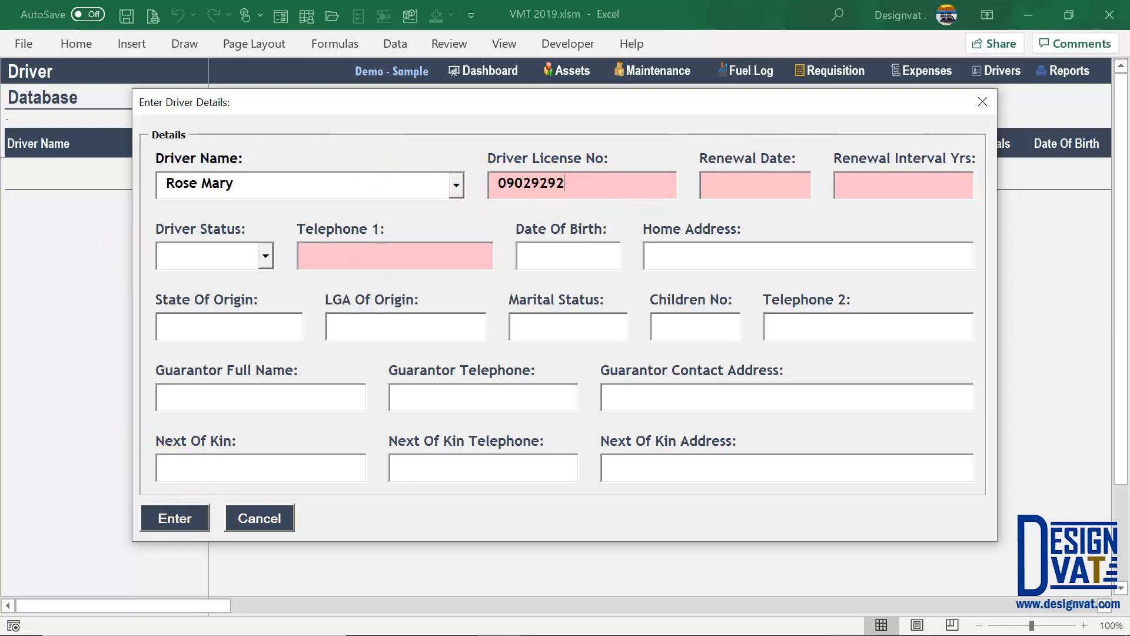
click(772, 181)
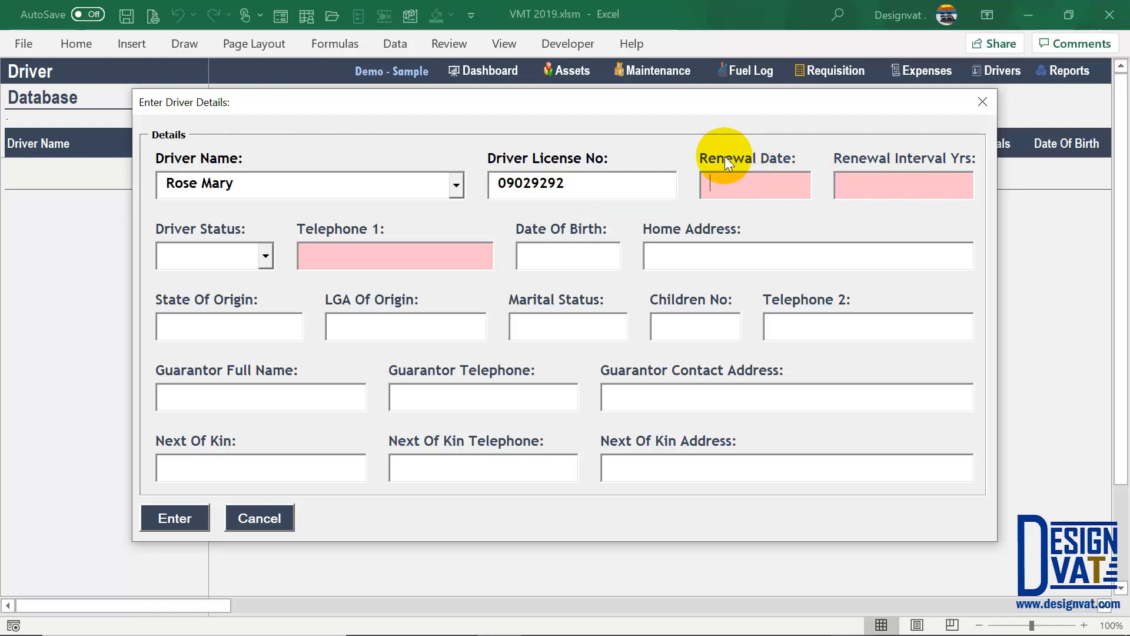
text(01)
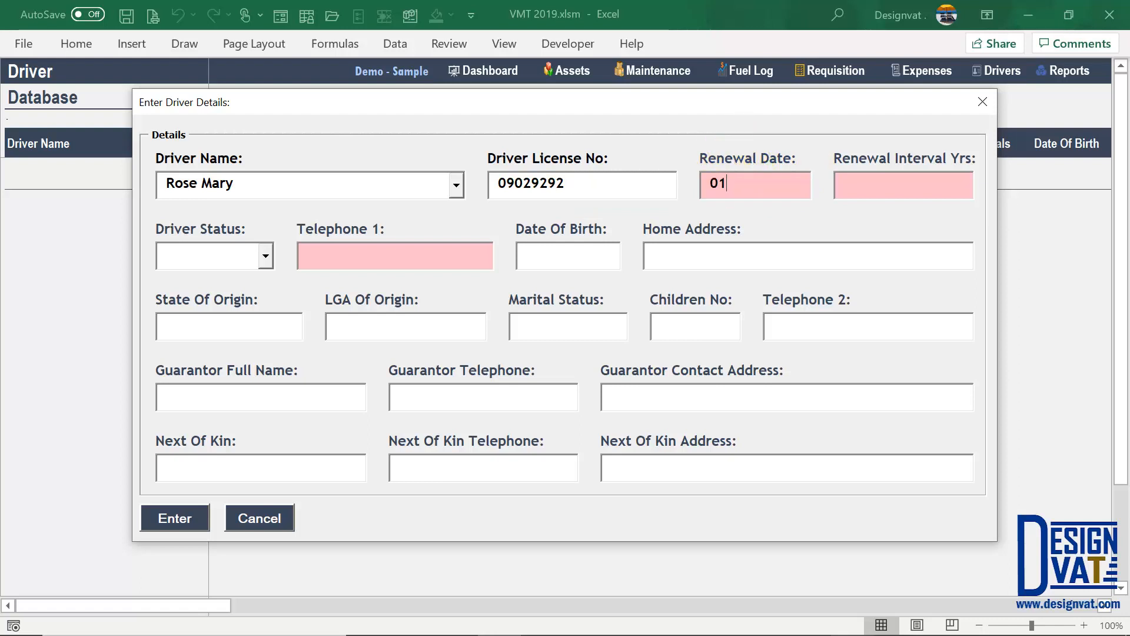
text(/02)
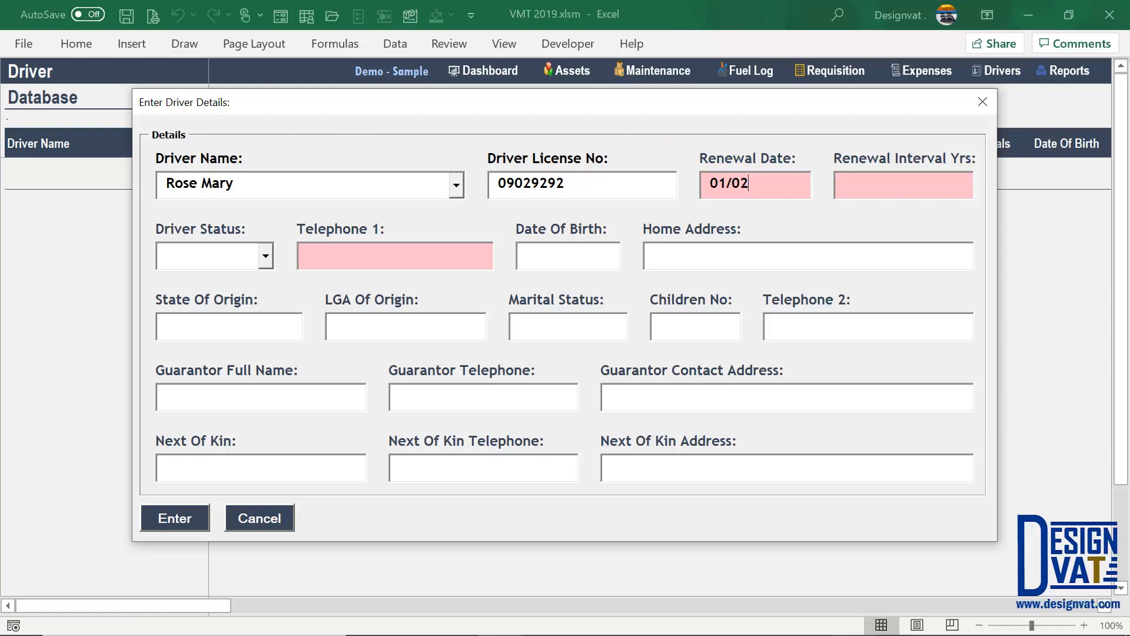
text(/2017)
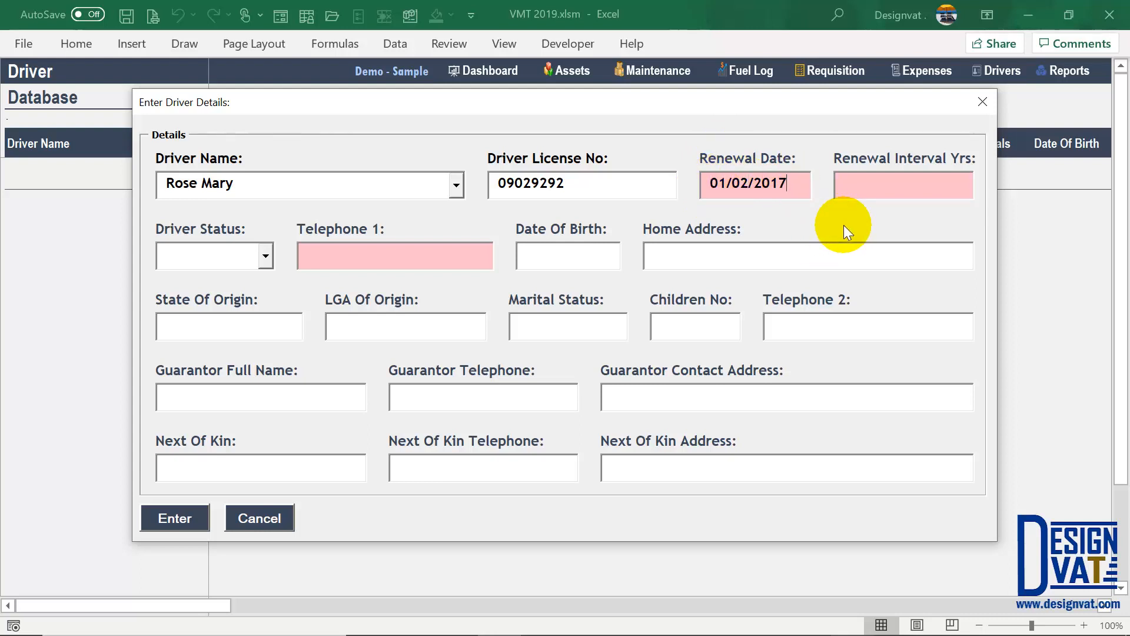
click(888, 182)
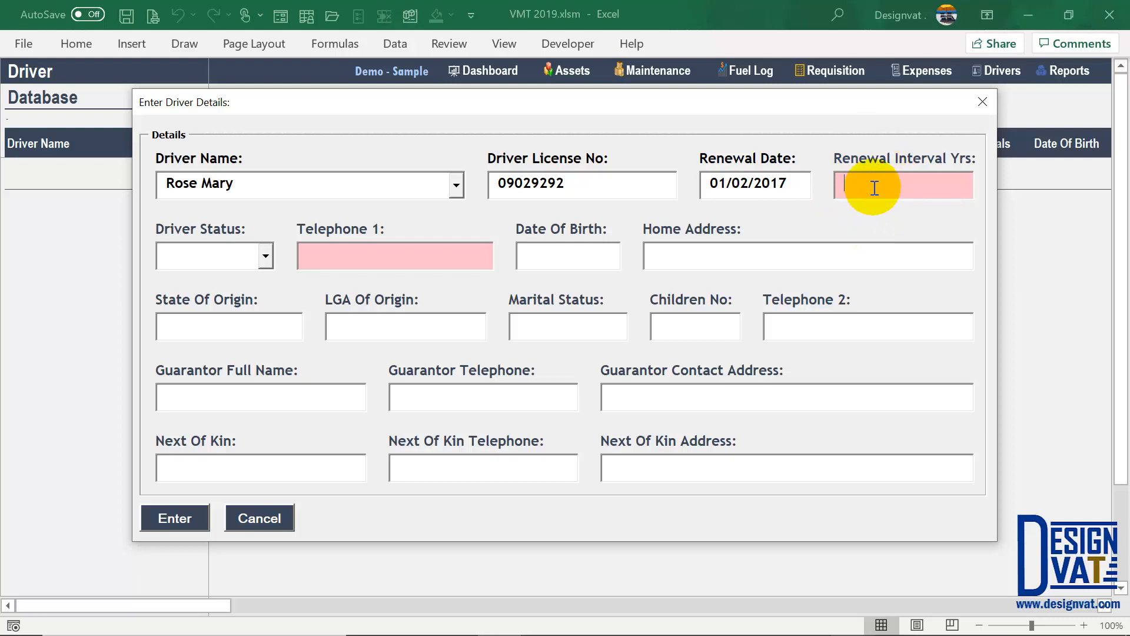
text(3)
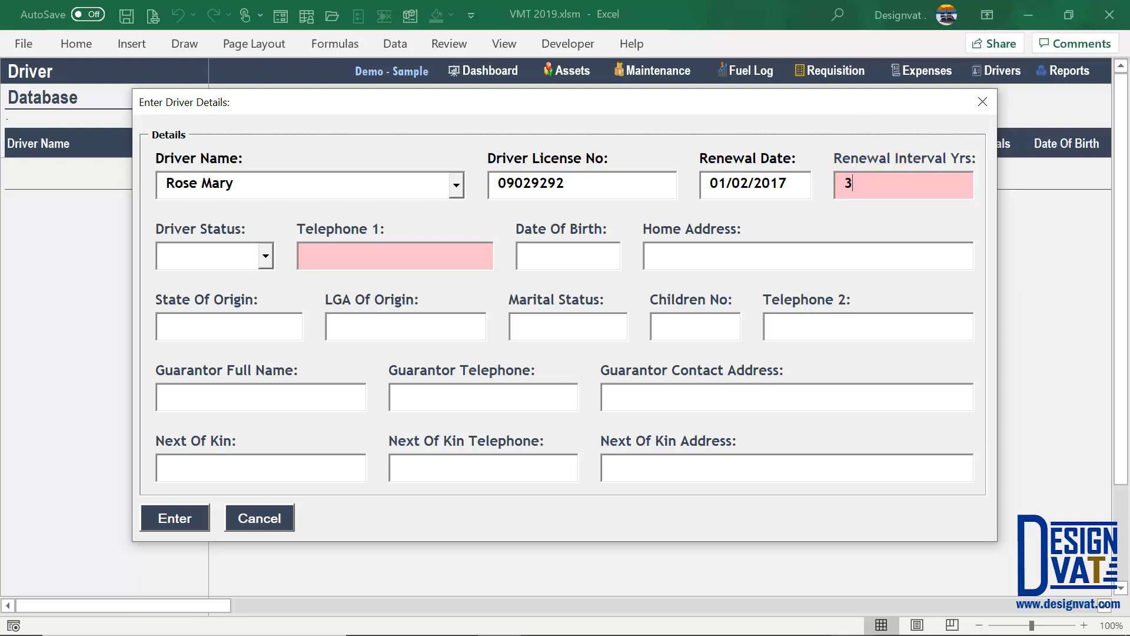
click(790, 182)
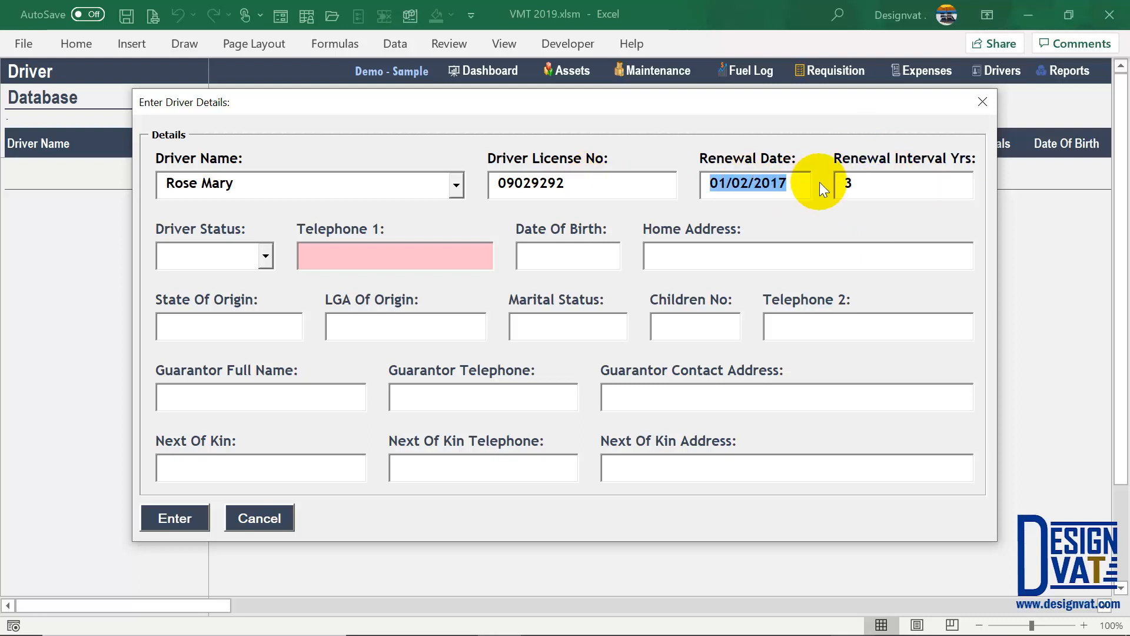
click(873, 182)
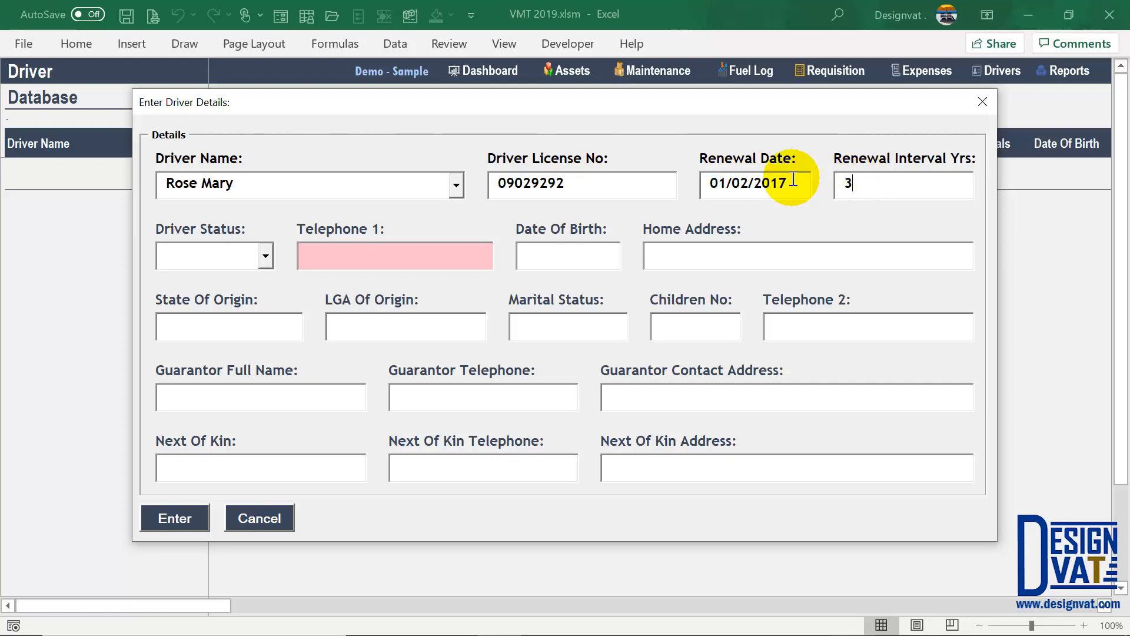
double_click(763, 183)
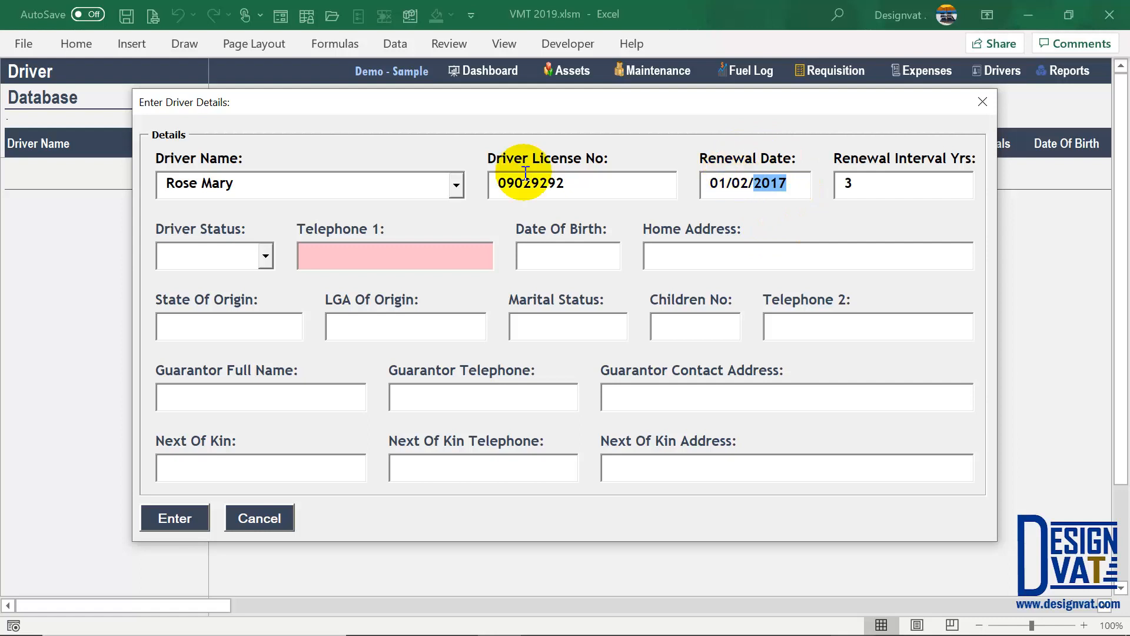
drag(246, 183, 153, 183)
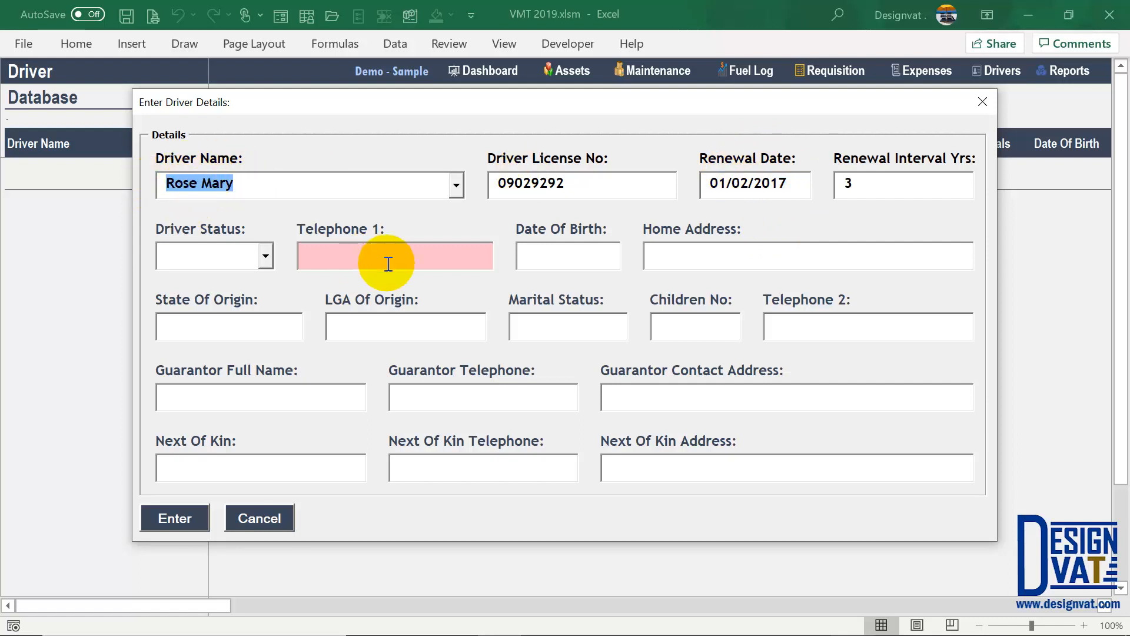
- Add the first telephone number and submit the driver, acknowledging the confirmation
click(410, 260)
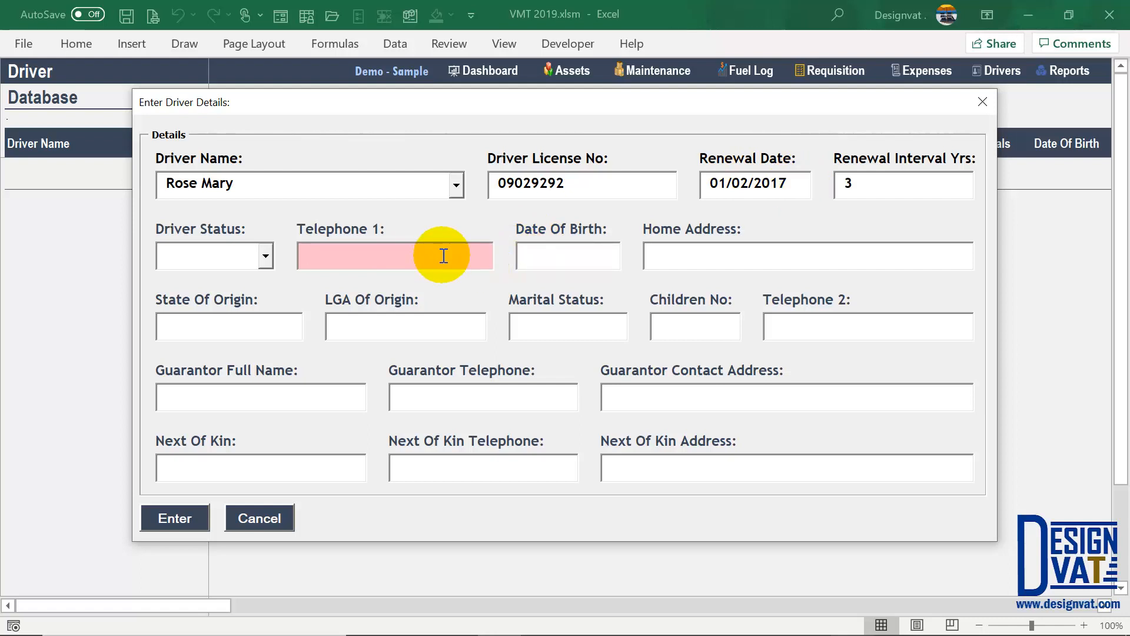
text(09 )
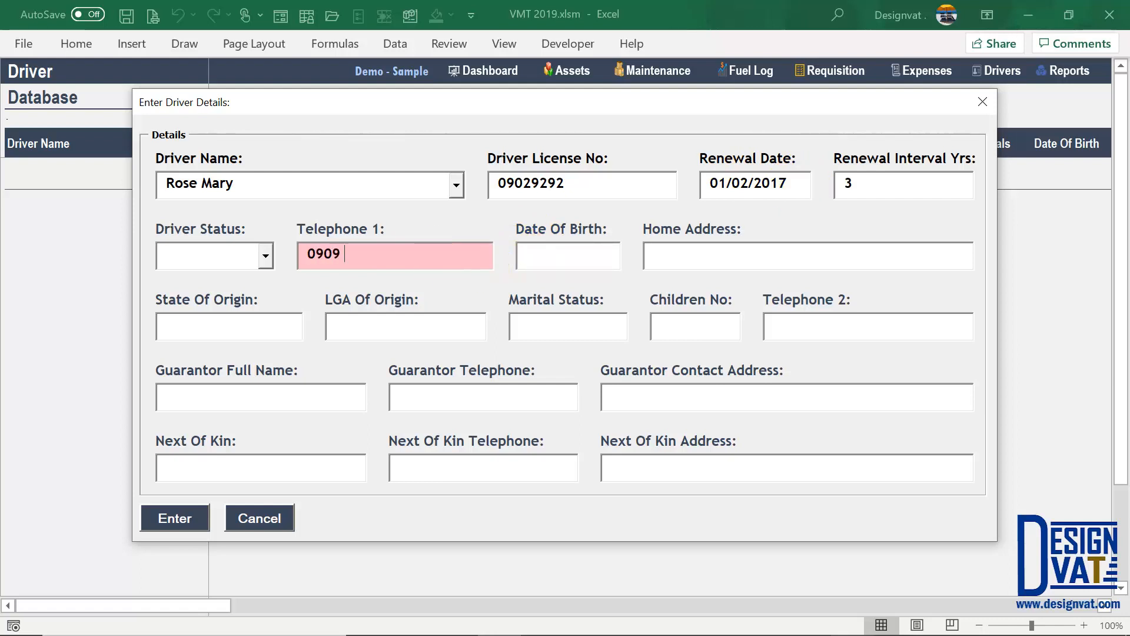
text(333 3333)
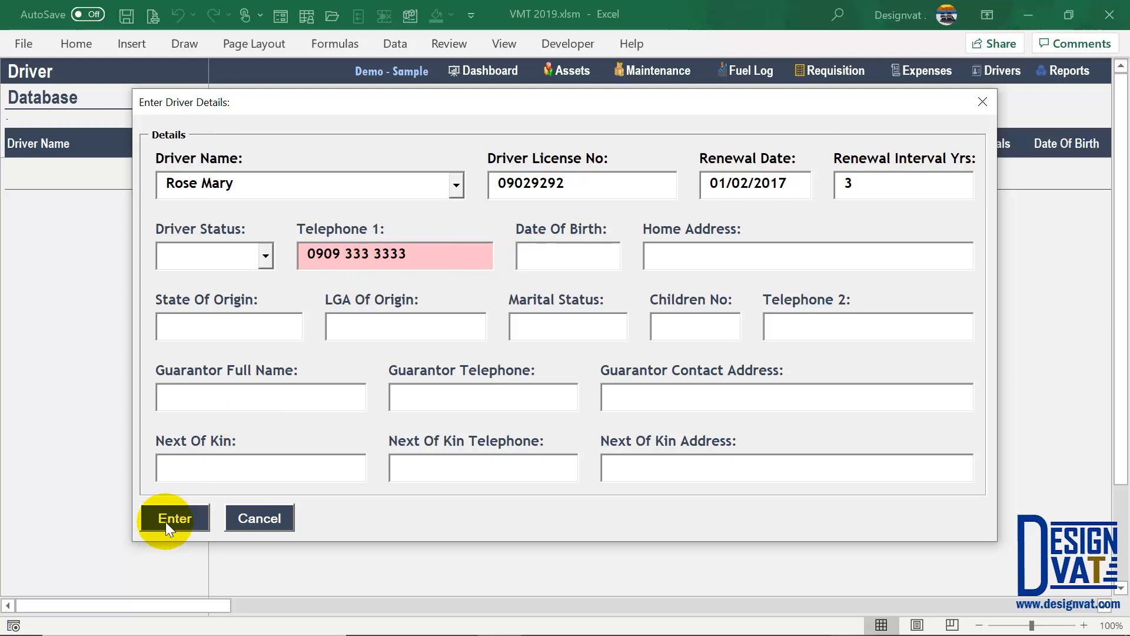
click(165, 520)
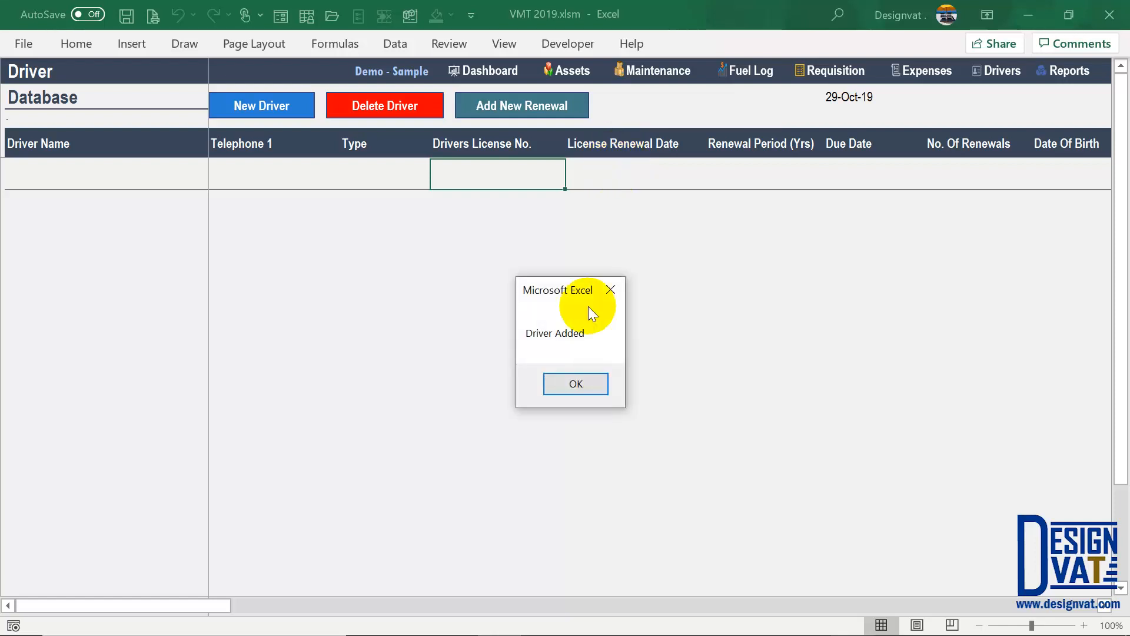
click(577, 384)
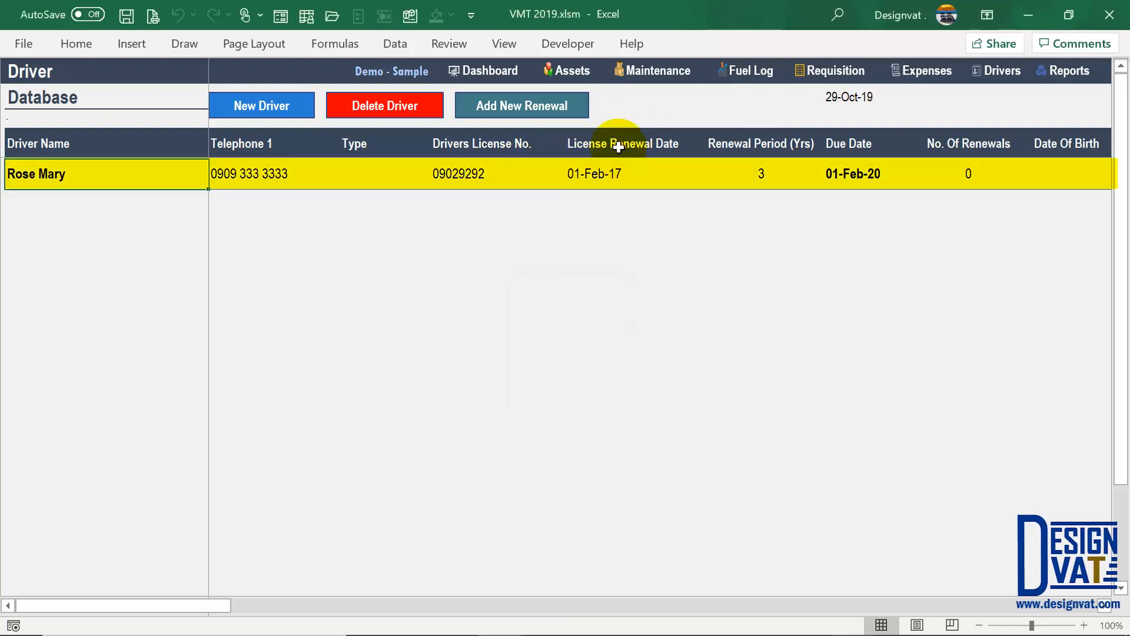
- Change the new driver's renewal period from 3 to 5 years, making it due 01-Feb-22
drag(614, 162, 610, 174)
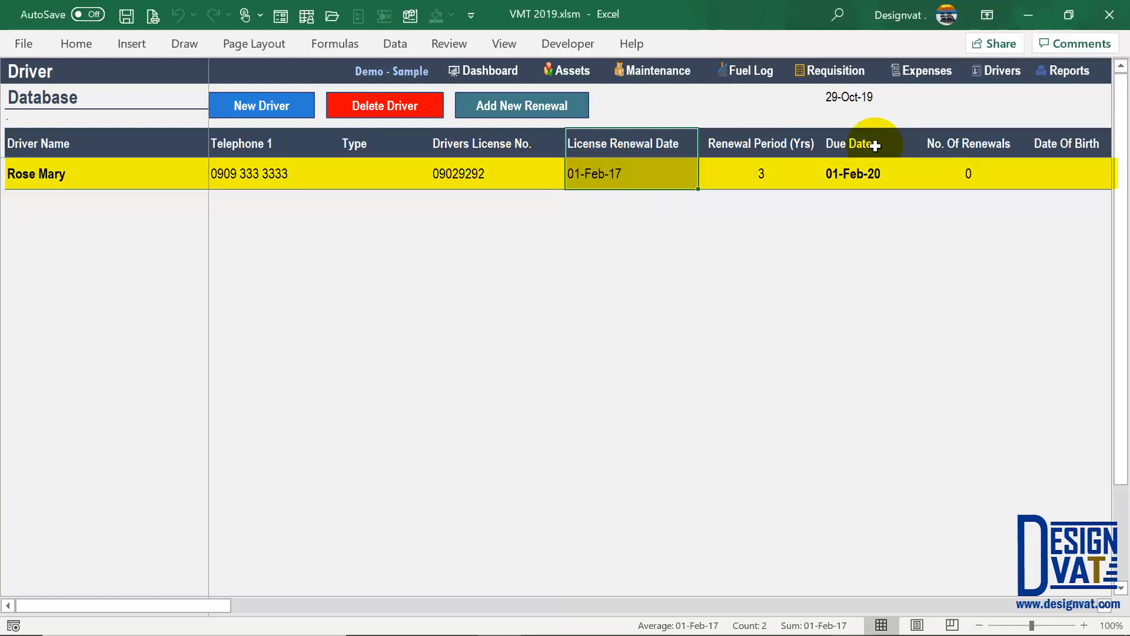
drag(859, 146, 845, 184)
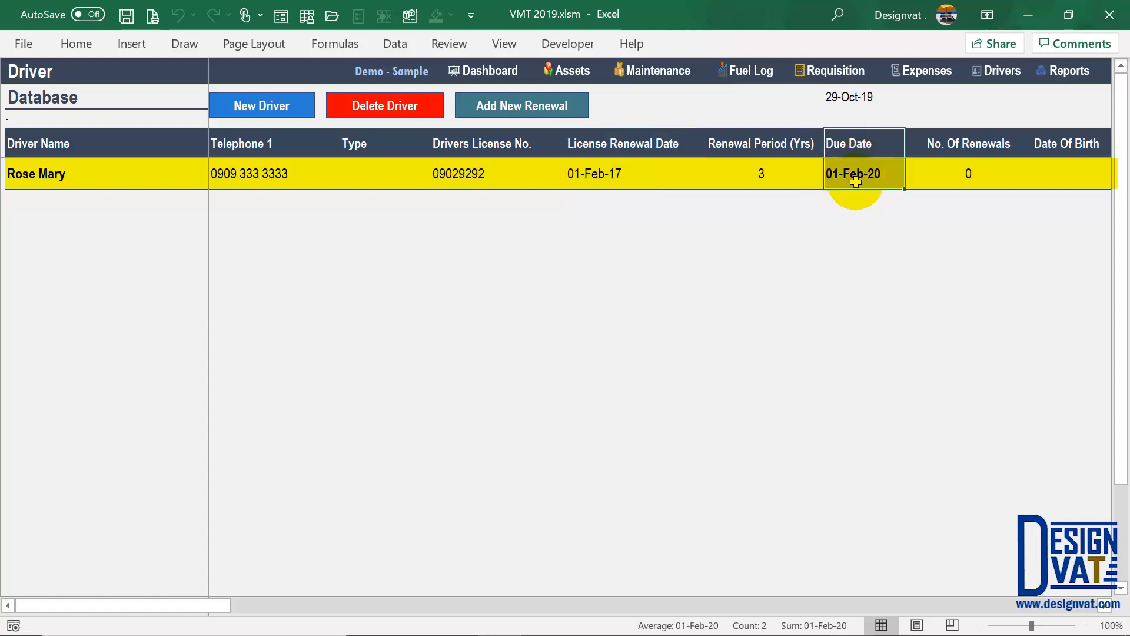
click(737, 178)
double_click(753, 176)
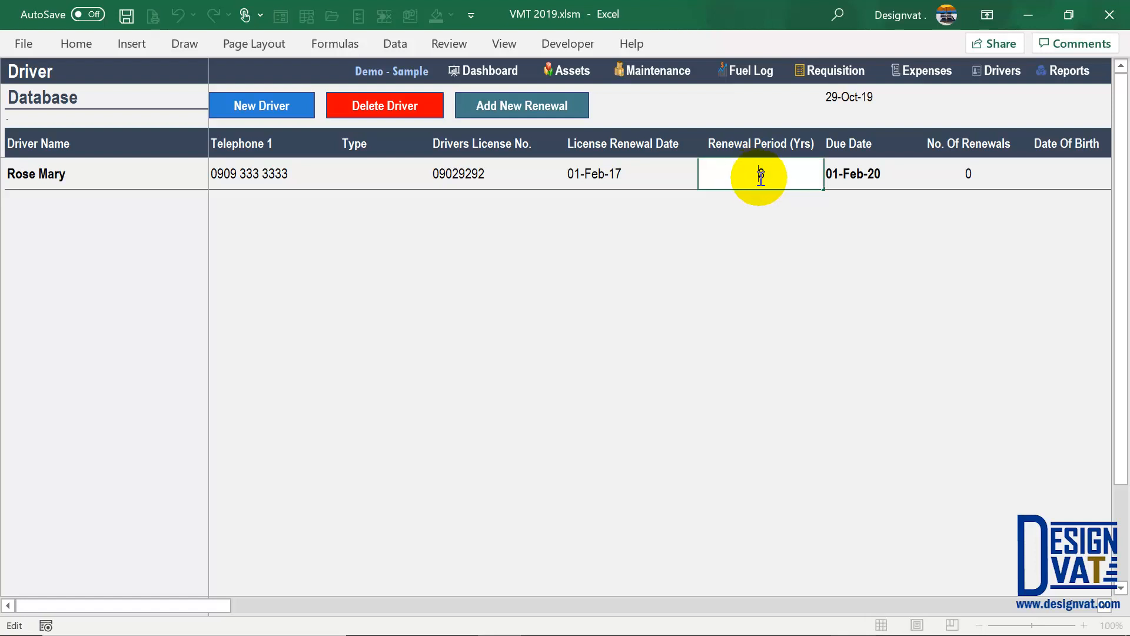
text(5)
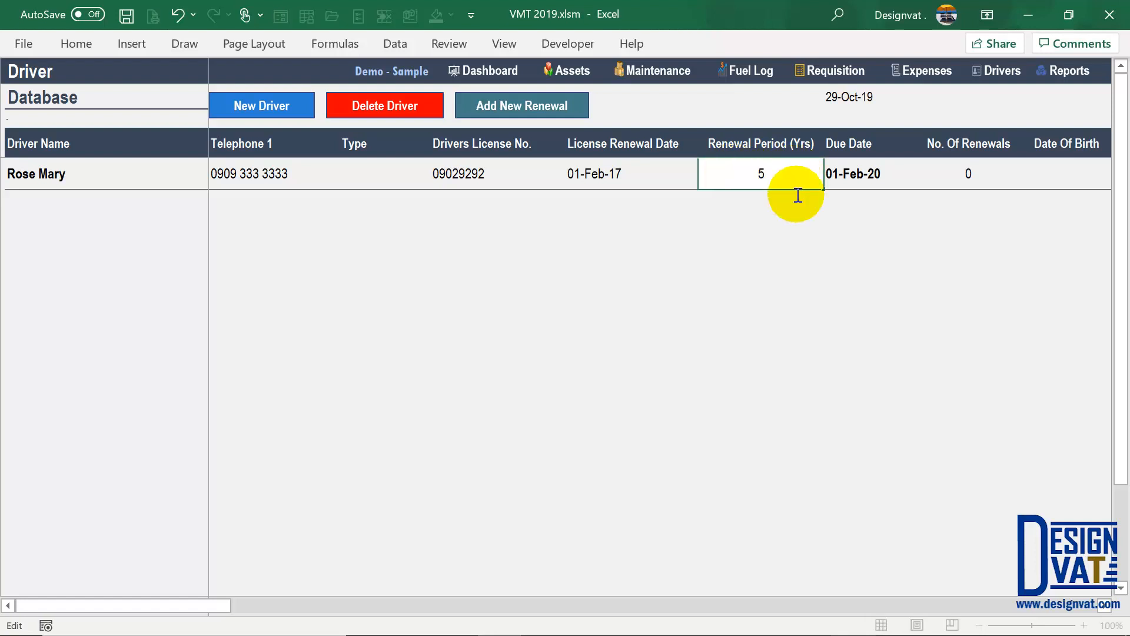
key(Return)
click(859, 182)
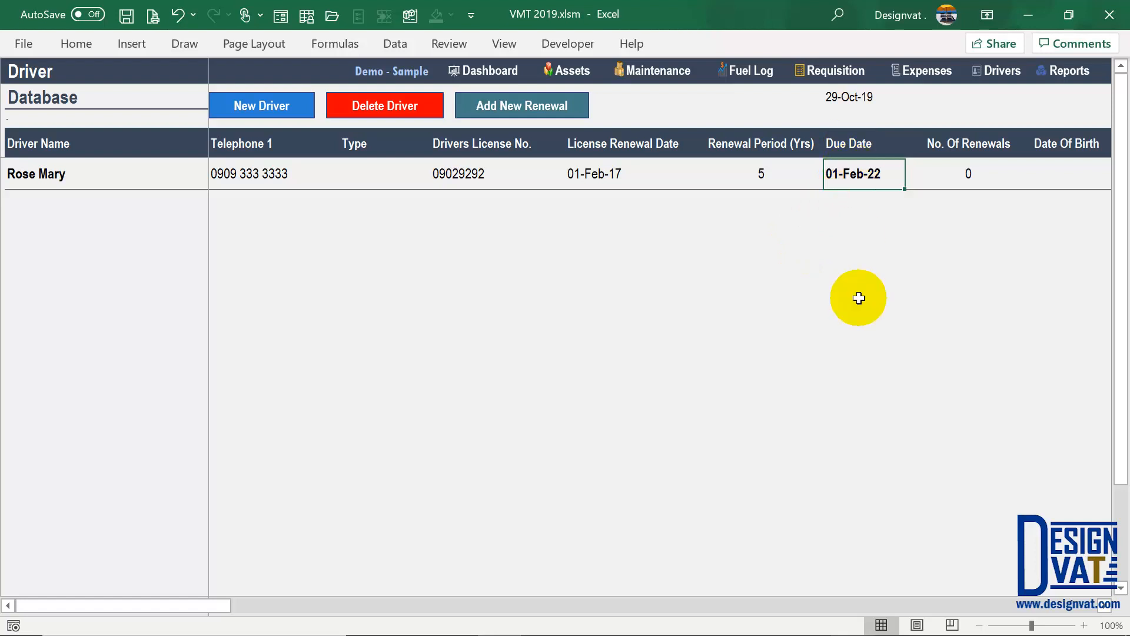
click(1067, 70)
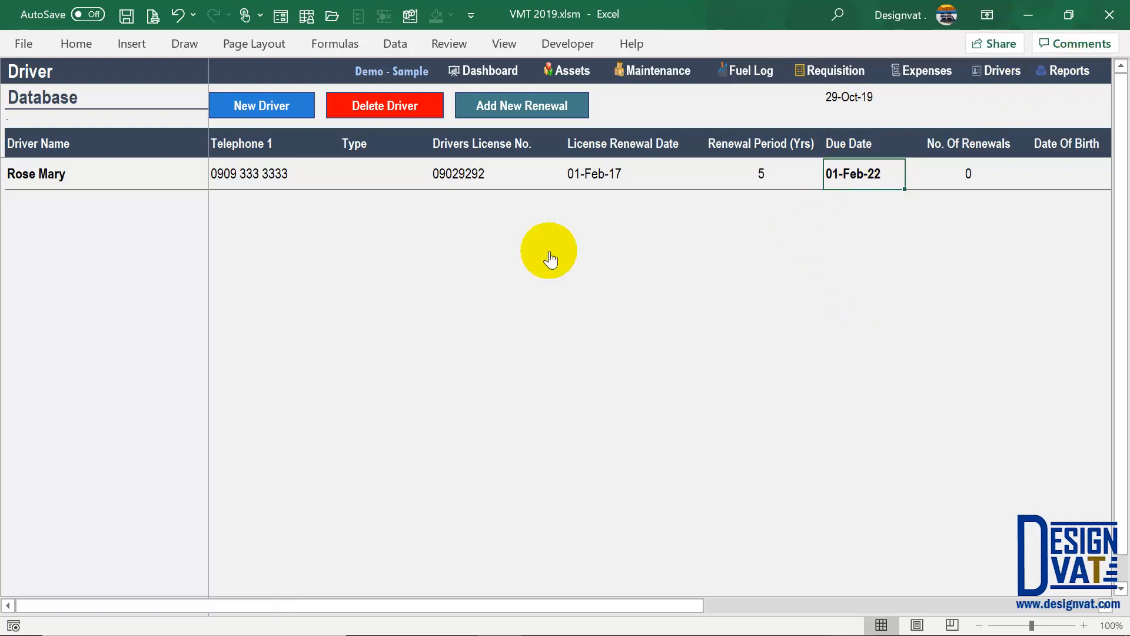
click(219, 347)
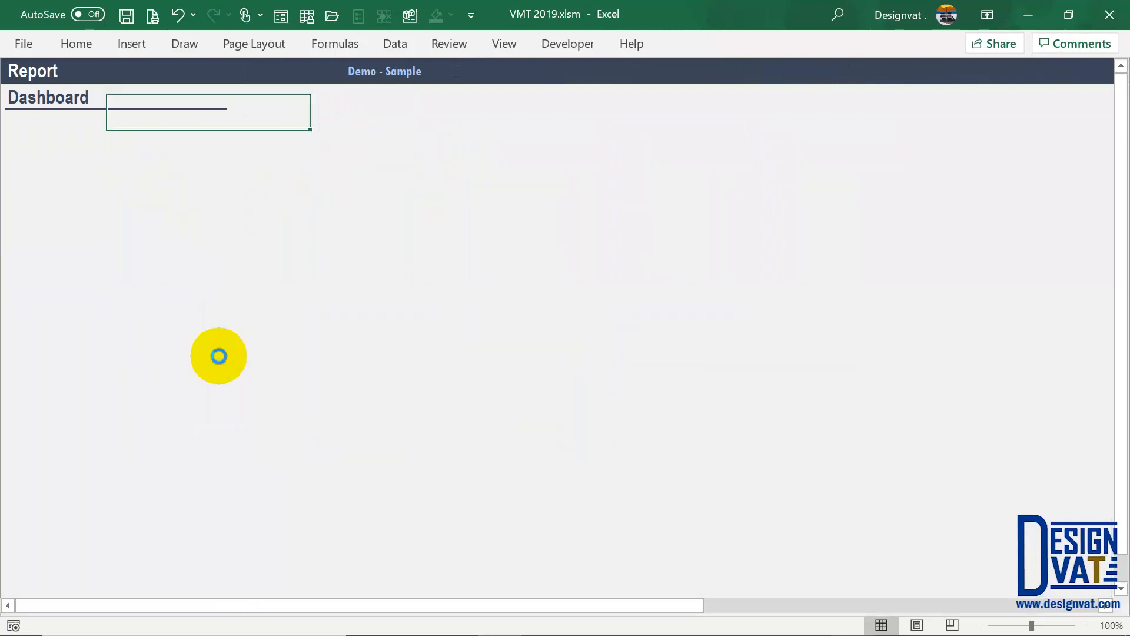
- Set the Driver Renewal Calendar to February 2022
click(71, 114)
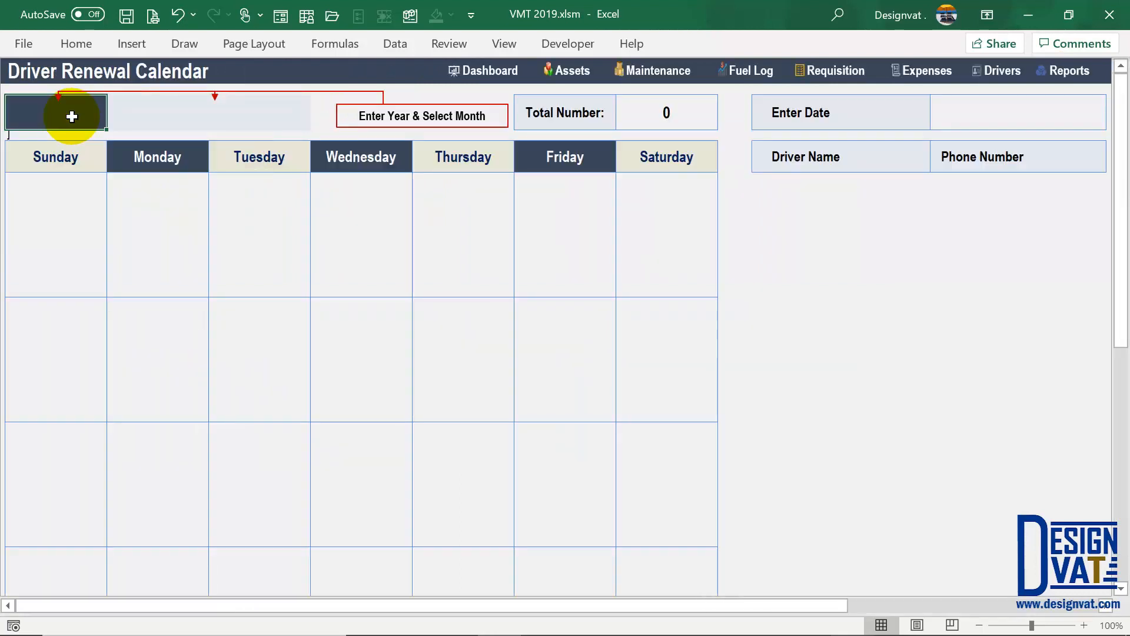
text(2022)
key(Tab)
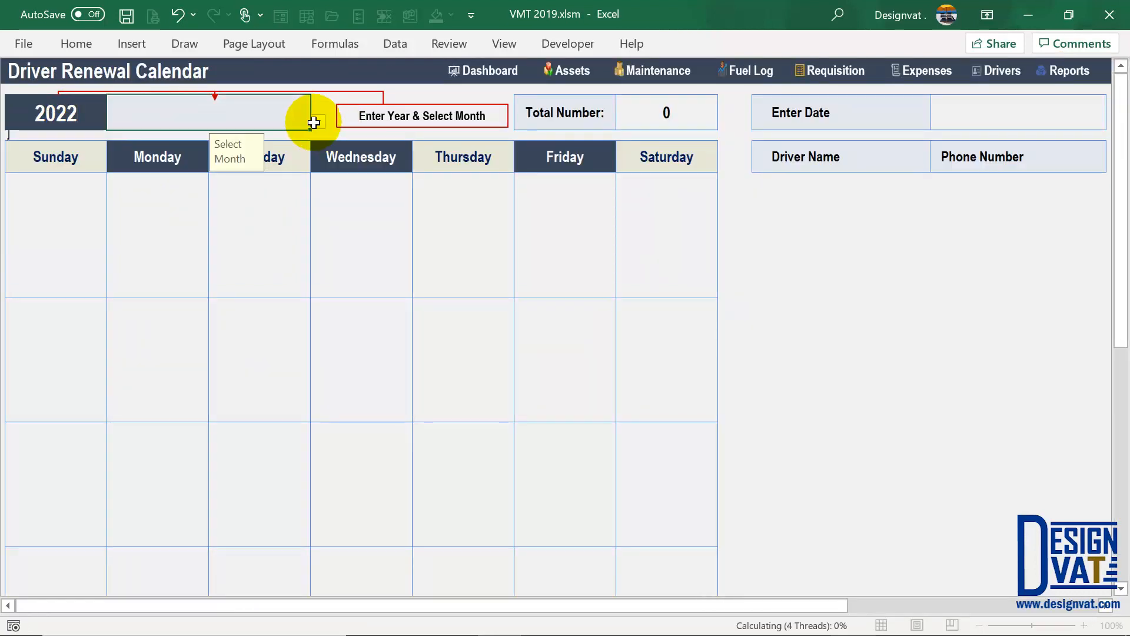
click(317, 122)
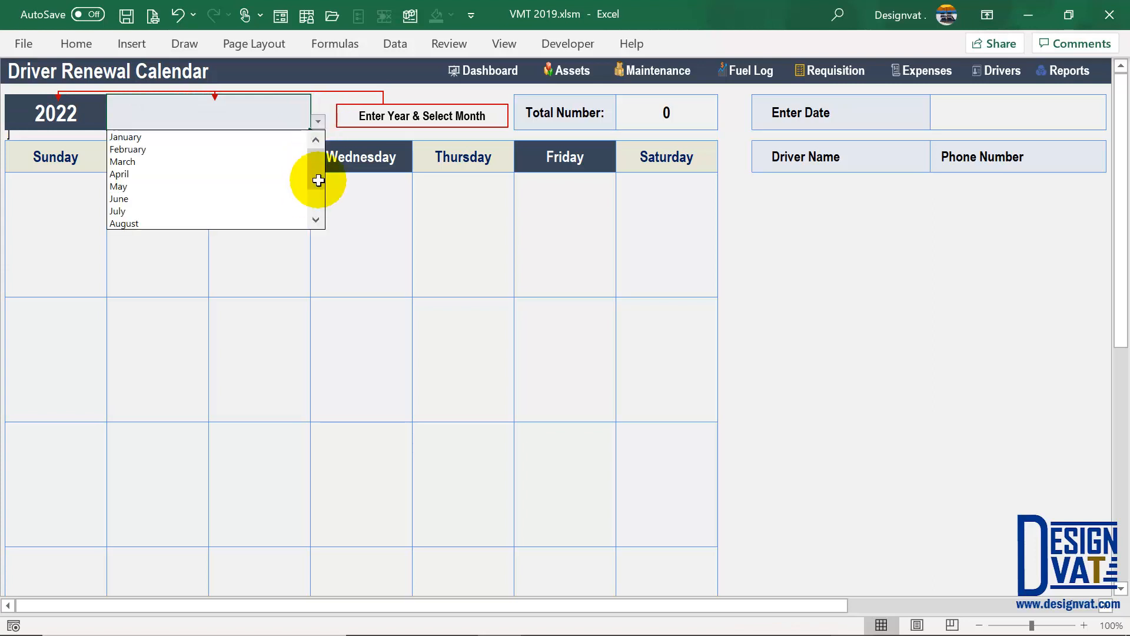
scroll(318, 181, down, 1)
scroll(316, 164, up, 1)
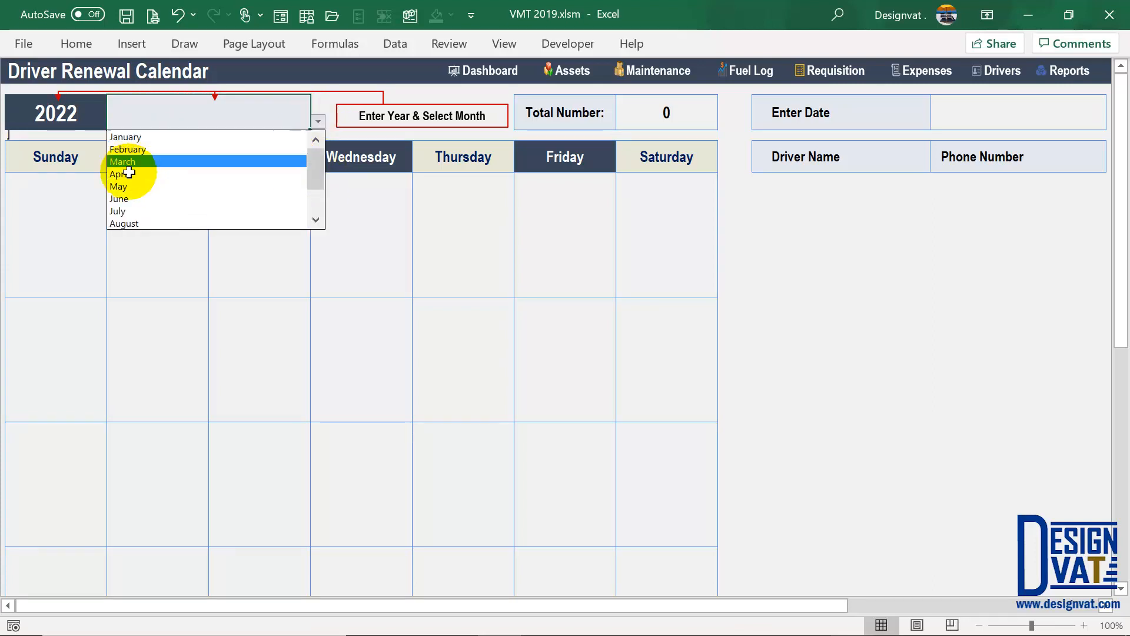
click(135, 149)
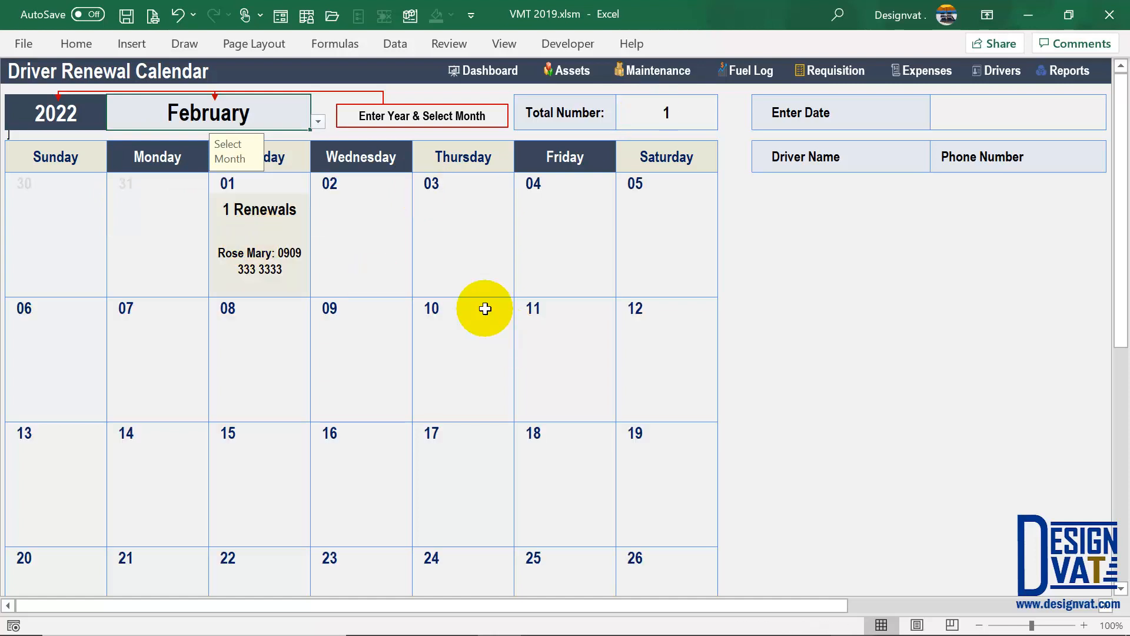
- Inspect the single renewal listed on February 1, then return to the Driver Database
click(269, 190)
click(254, 257)
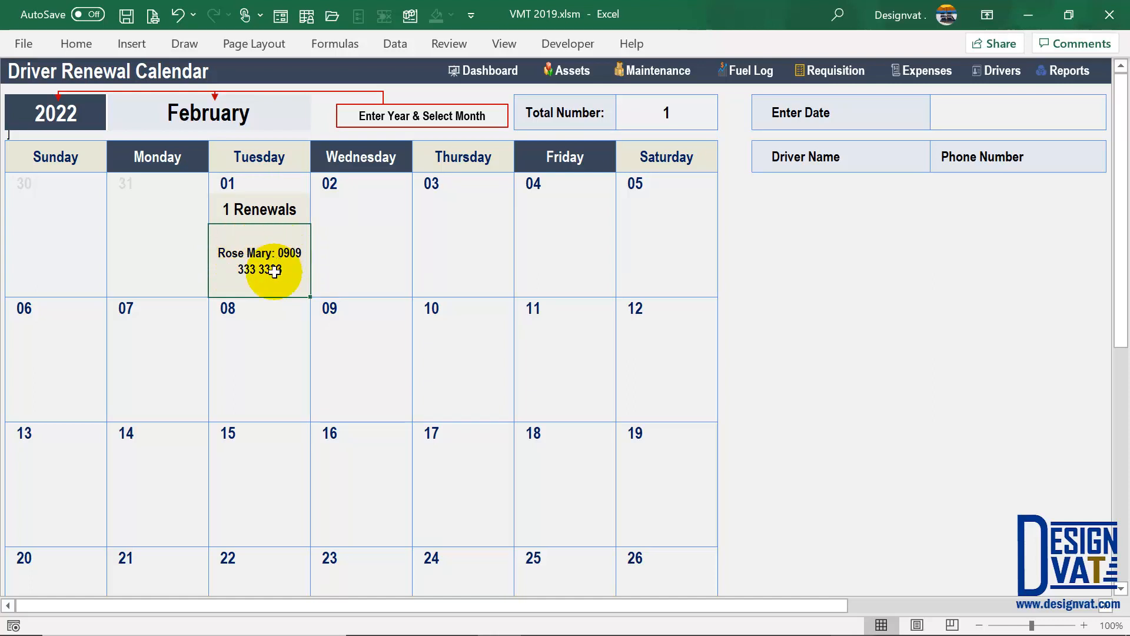
click(260, 210)
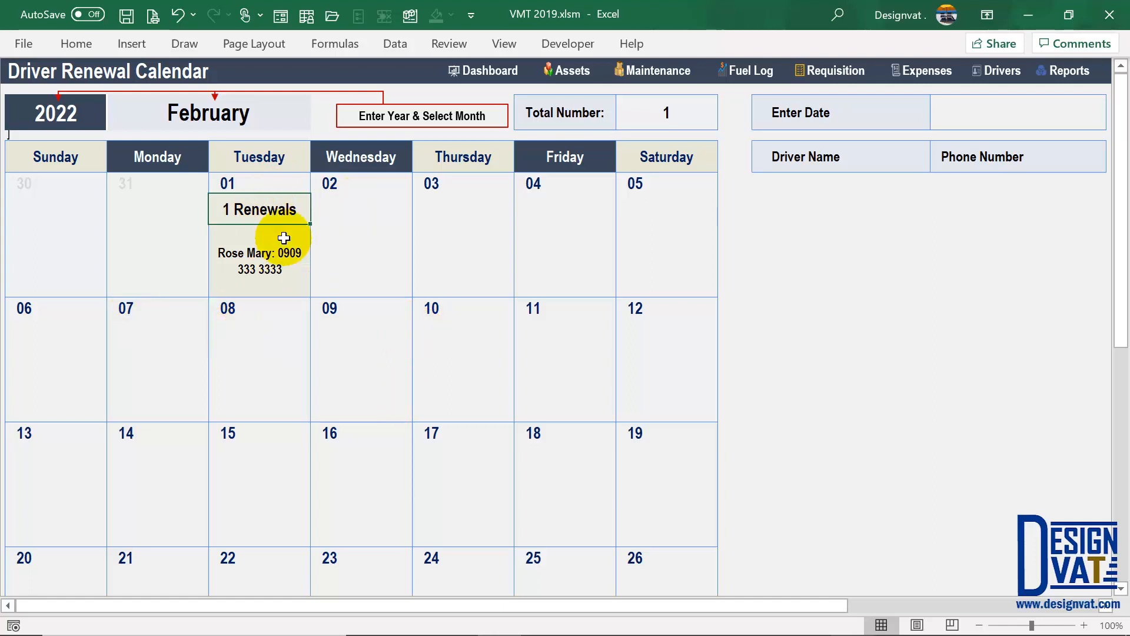
click(268, 255)
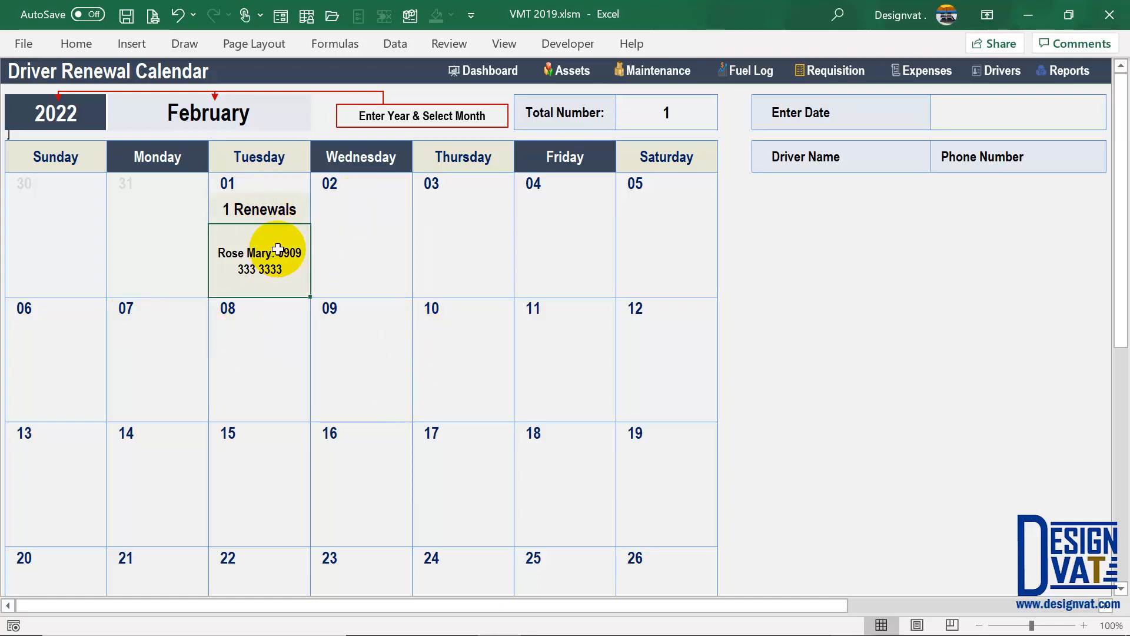
click(253, 187)
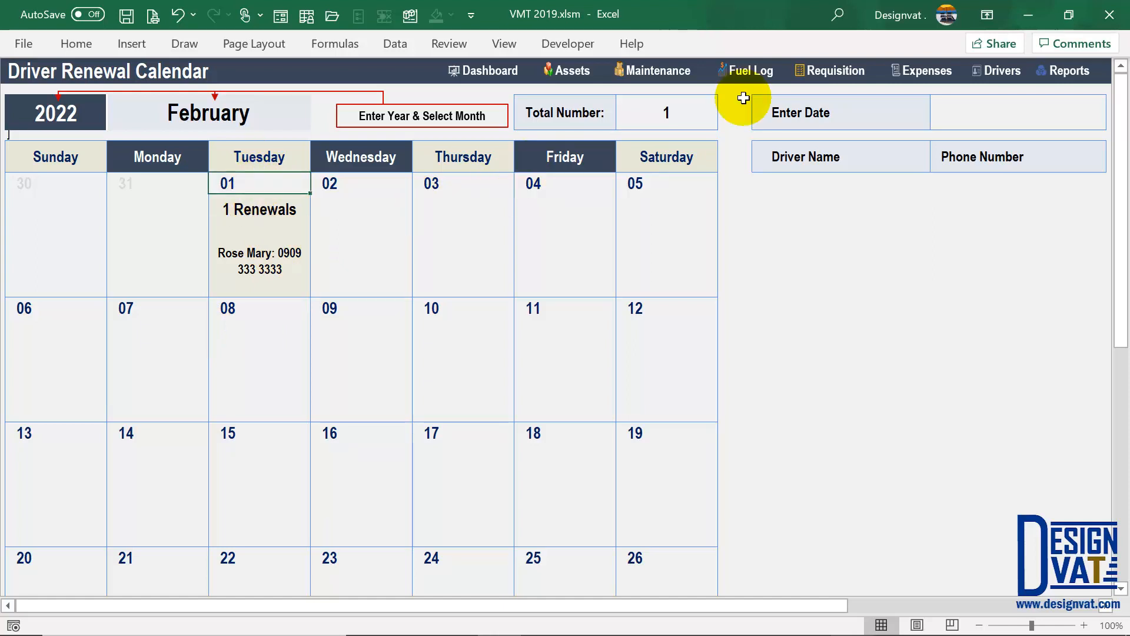
click(1004, 70)
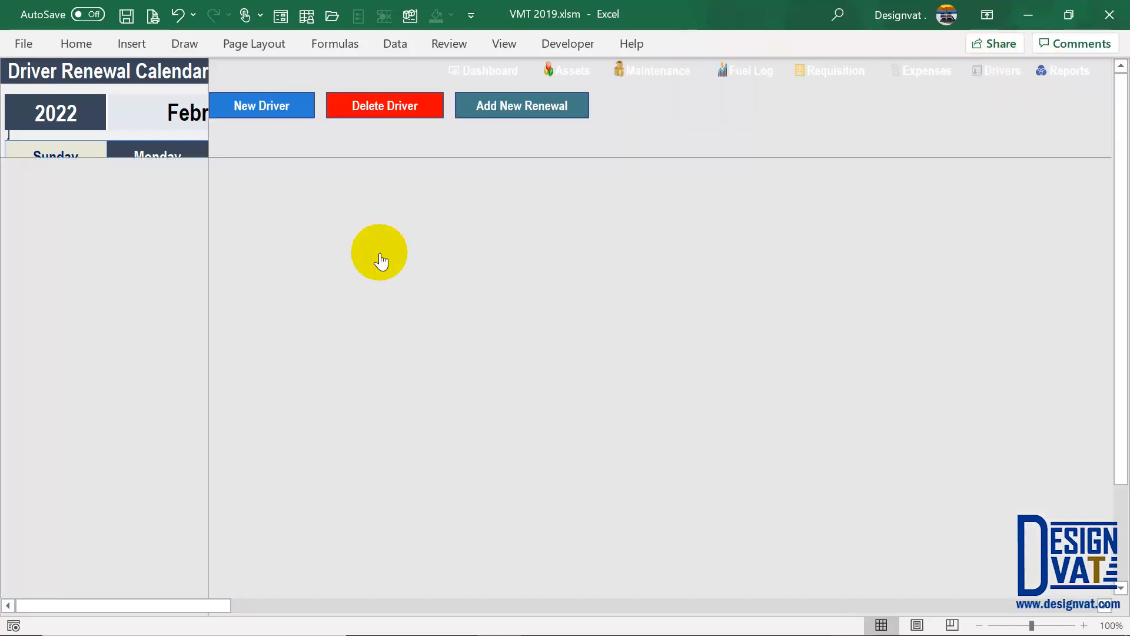
- Enter a second driver's name, licence number, renewal date 01/01/2002 and 5-year interval
click(286, 109)
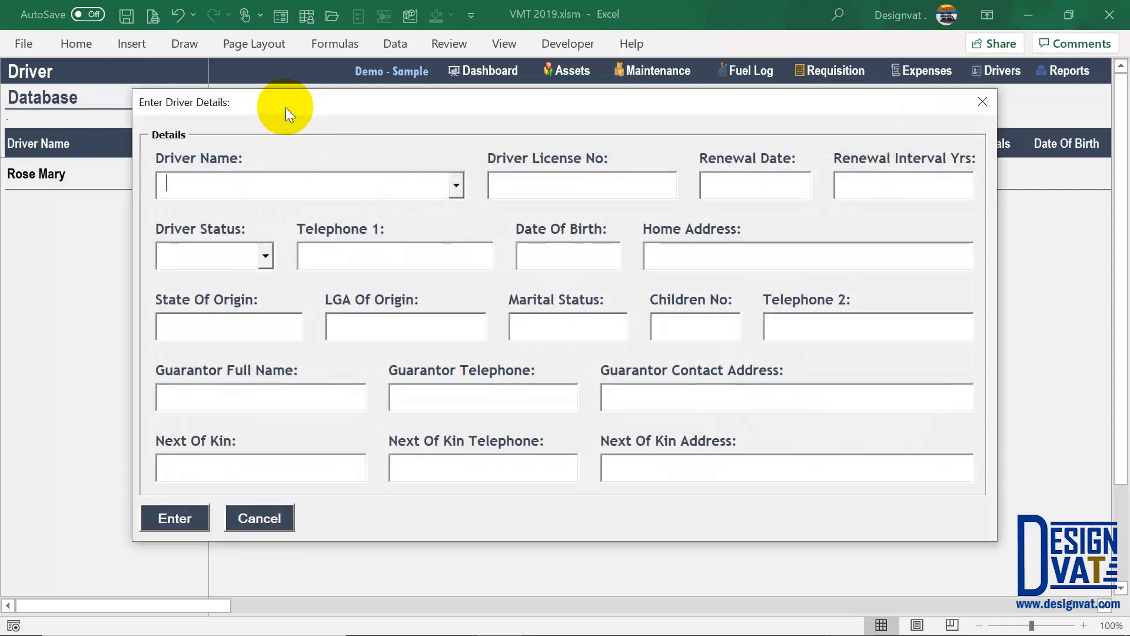
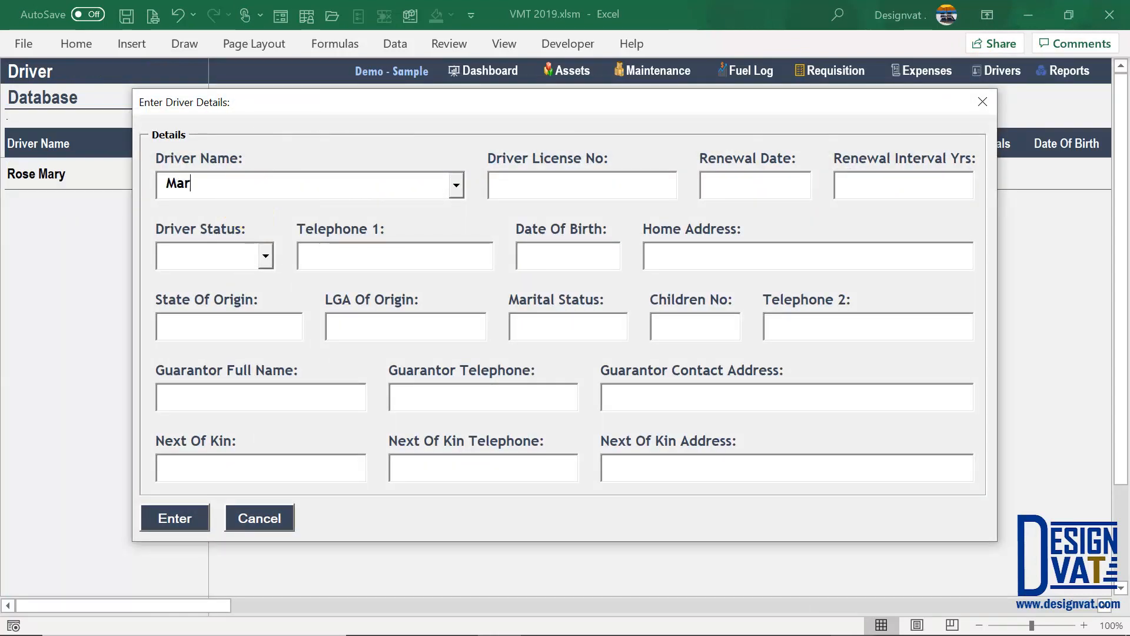
click(172, 528)
click(533, 184)
text(0)
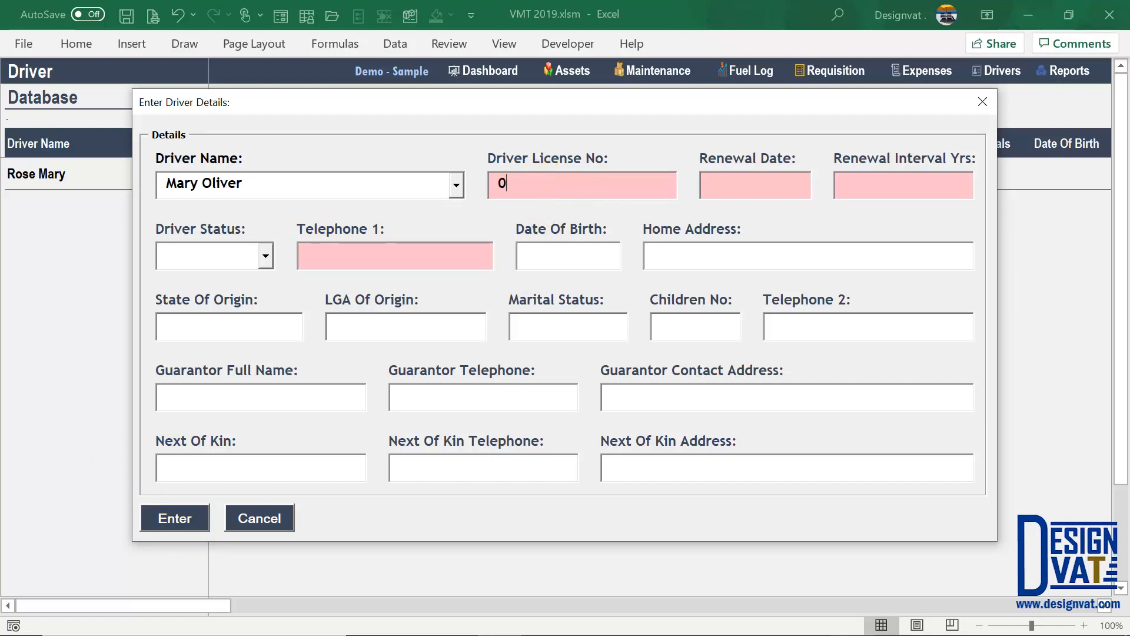
text(292292)
click(750, 189)
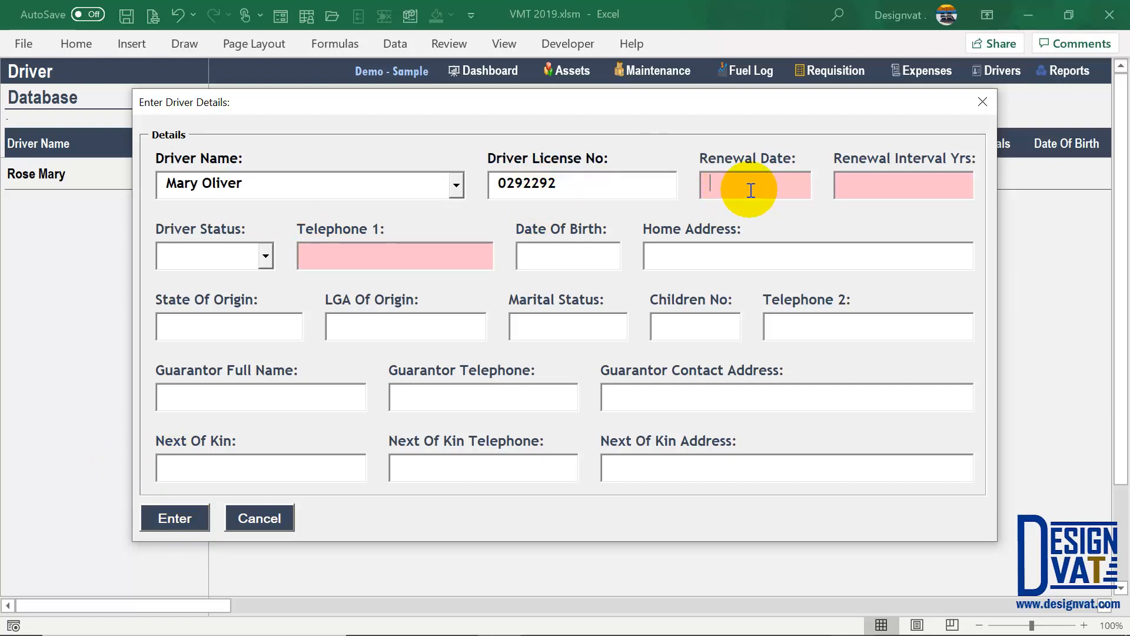
text(01/01/)
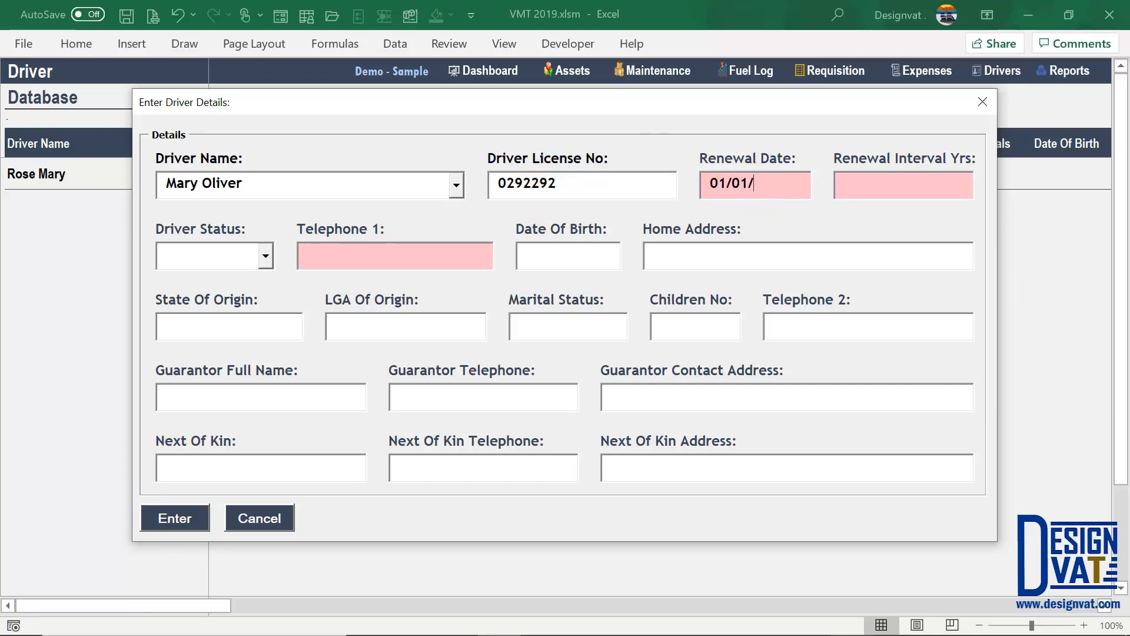
text(2002)
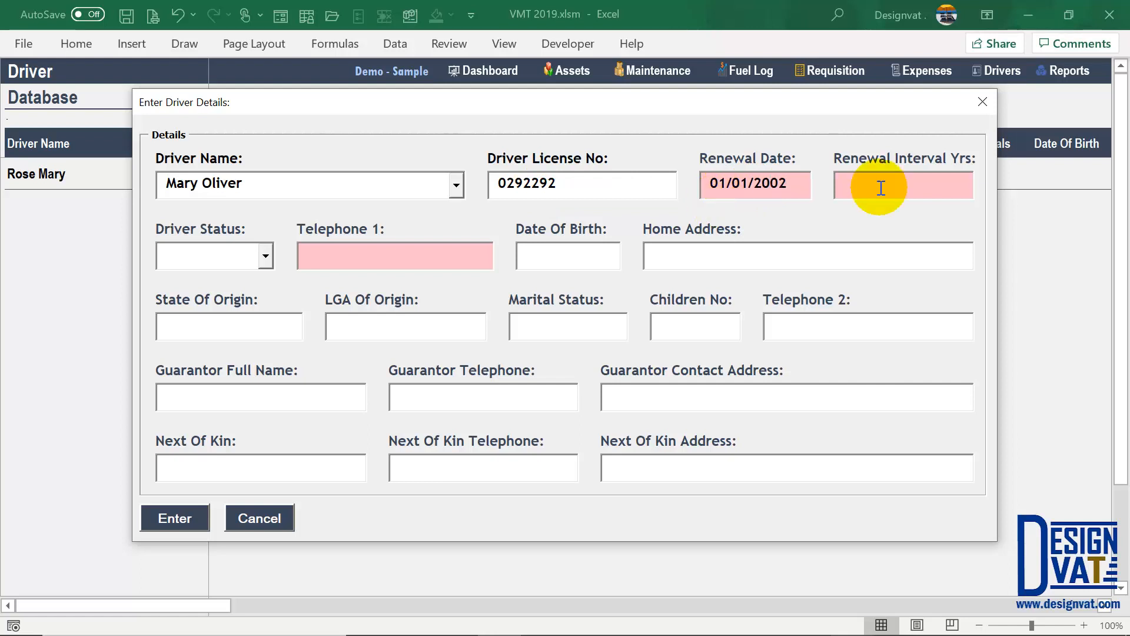
click(869, 189)
text(5)
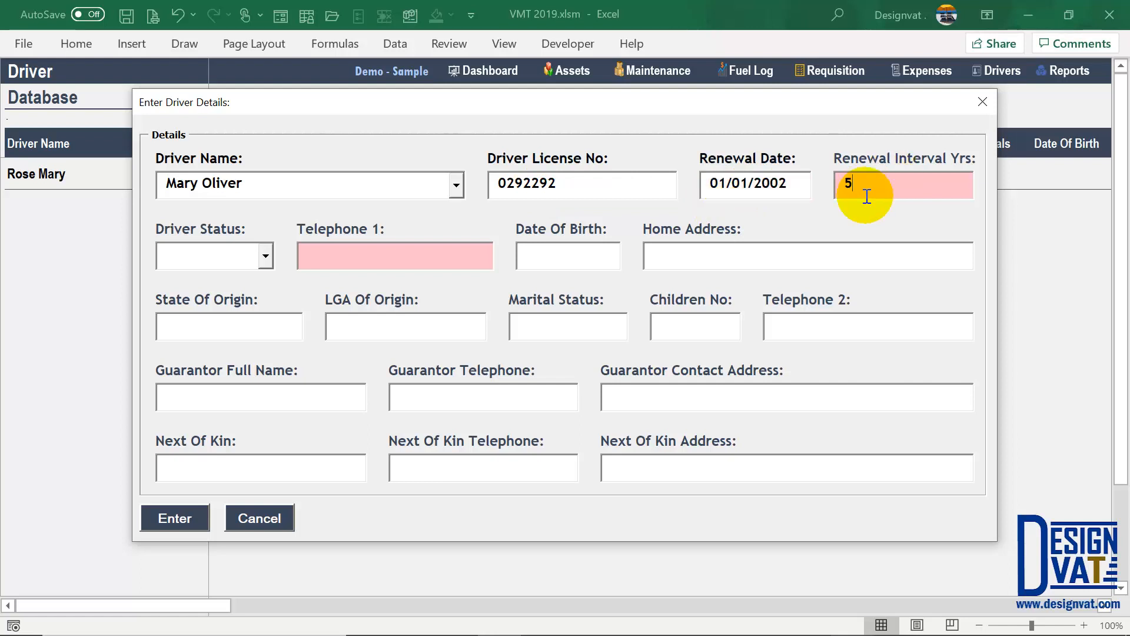
- Add the driver's first telephone number and submit the record, acknowledging the confirmation
click(374, 259)
text(0)
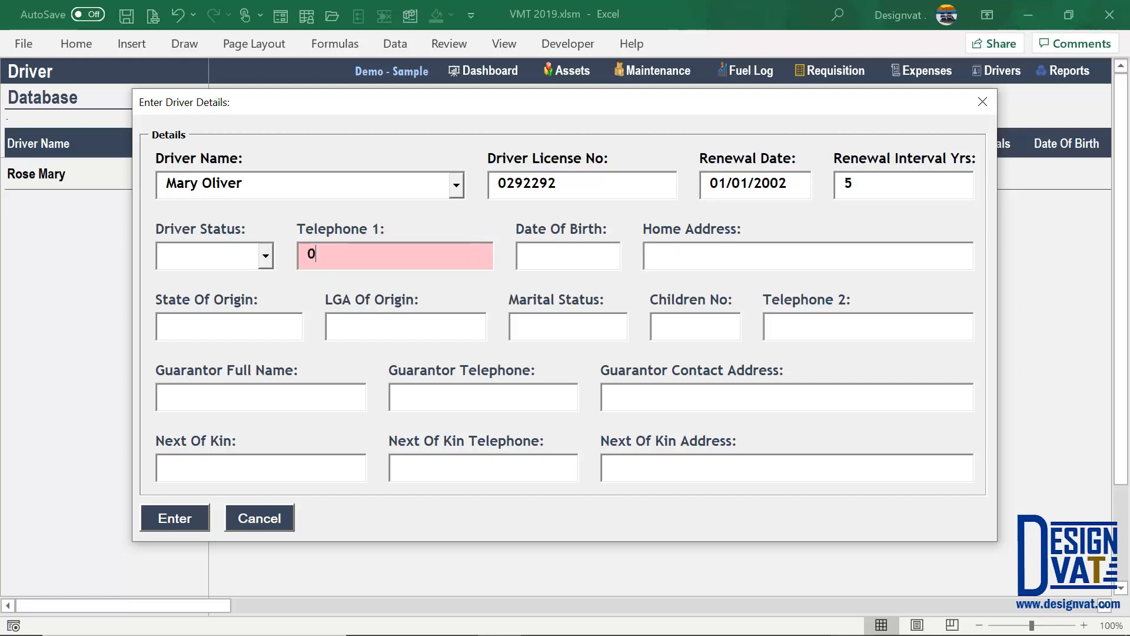
text(808 222 2222)
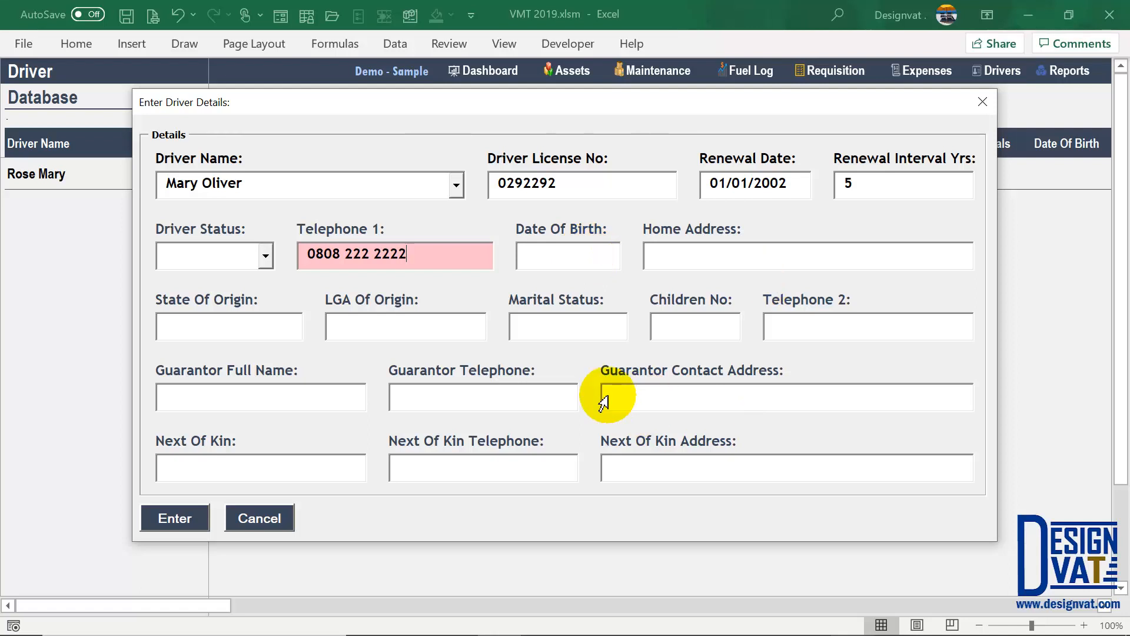
click(169, 517)
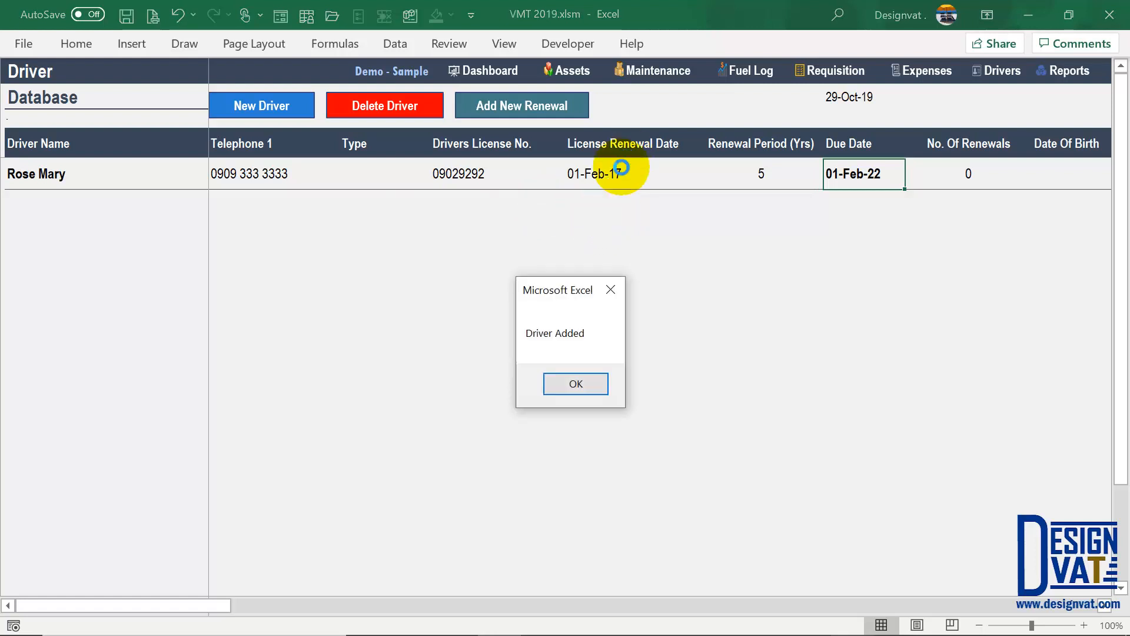
click(576, 384)
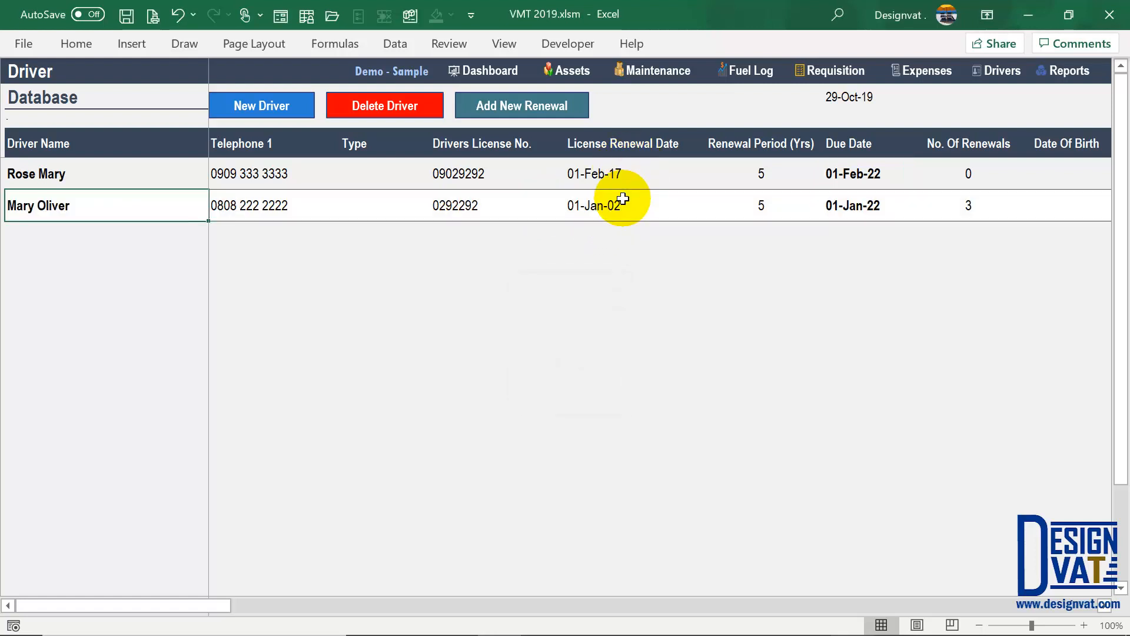
- Check the new driver's renewal date 01-Jan-02 and due date 01-Jan-22
click(646, 217)
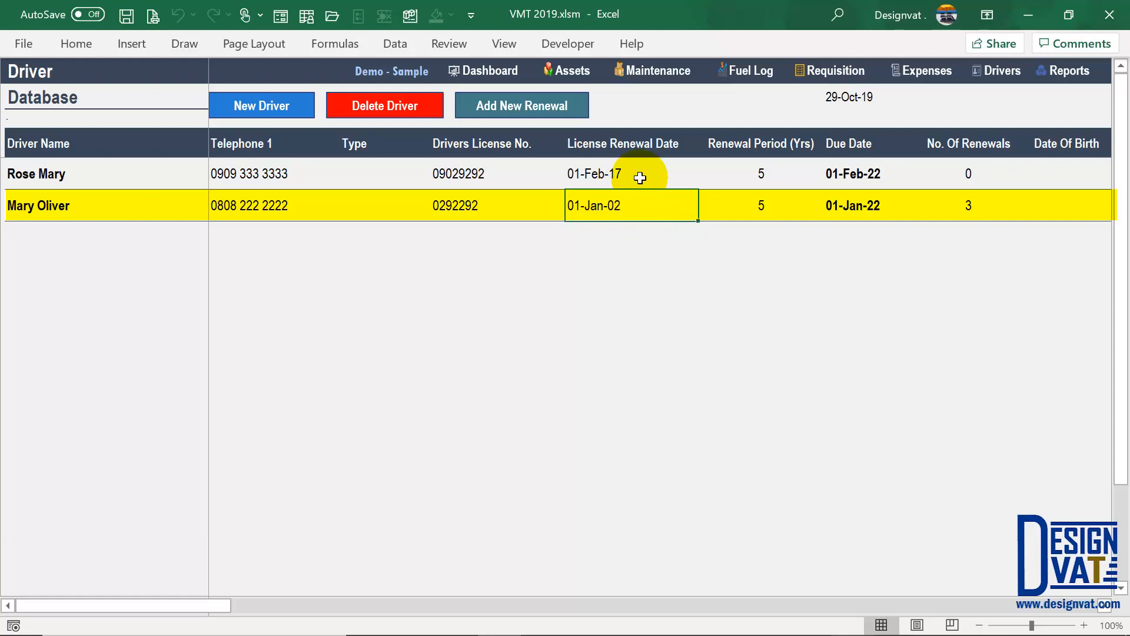
click(901, 207)
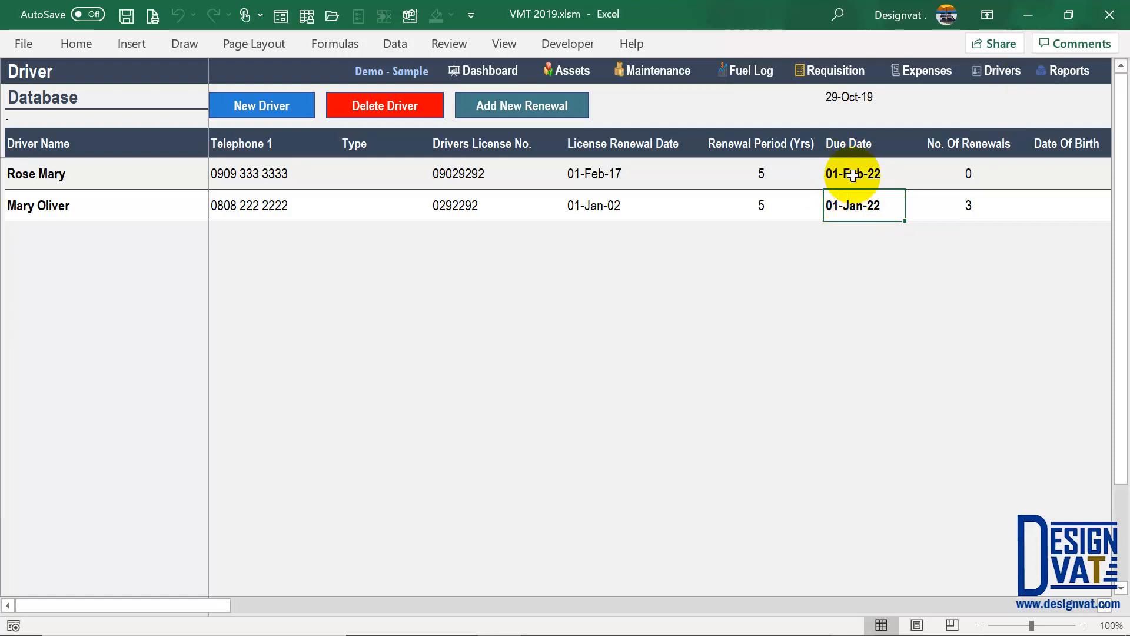
click(1063, 65)
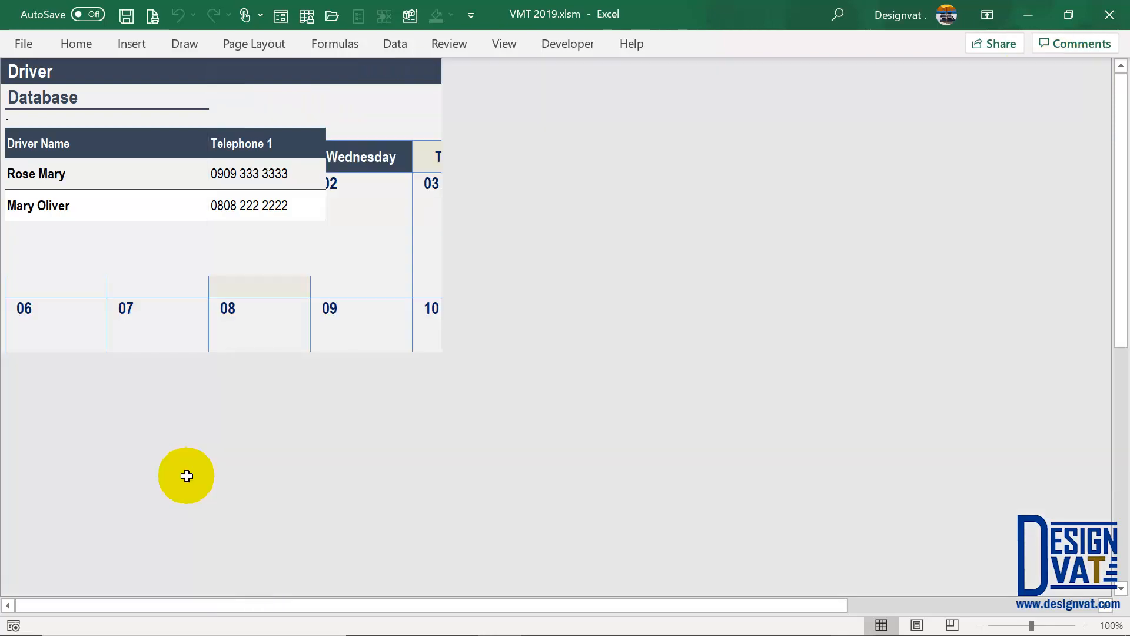
- Show January 2022 on the Driver Renewal Calendar and inspect the renewal on Saturday the 1st
click(207, 356)
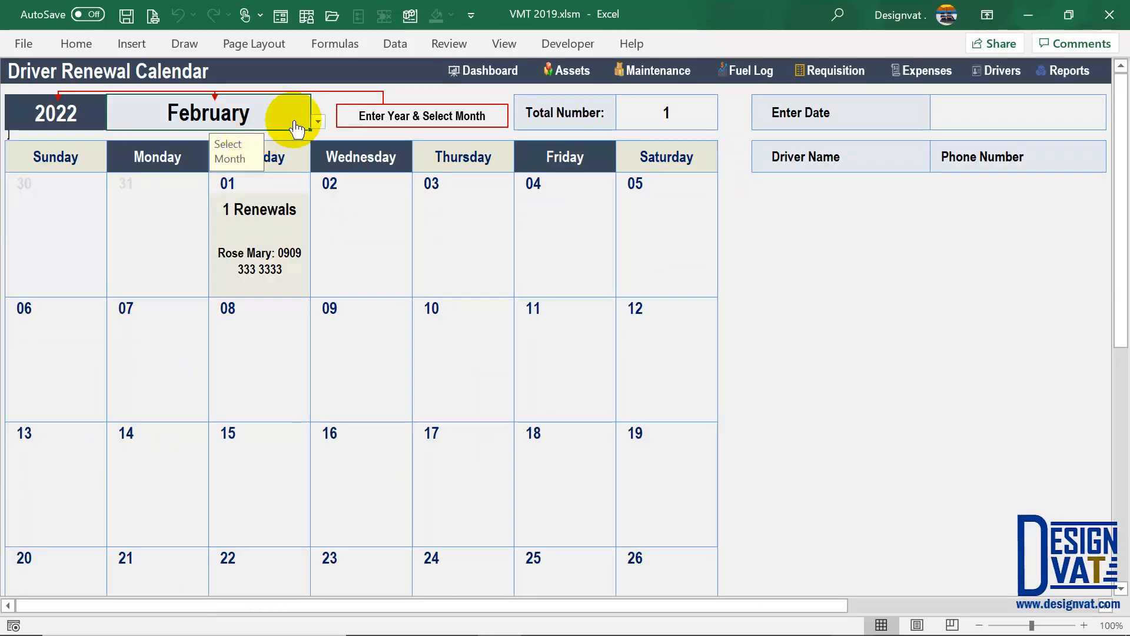
click(317, 121)
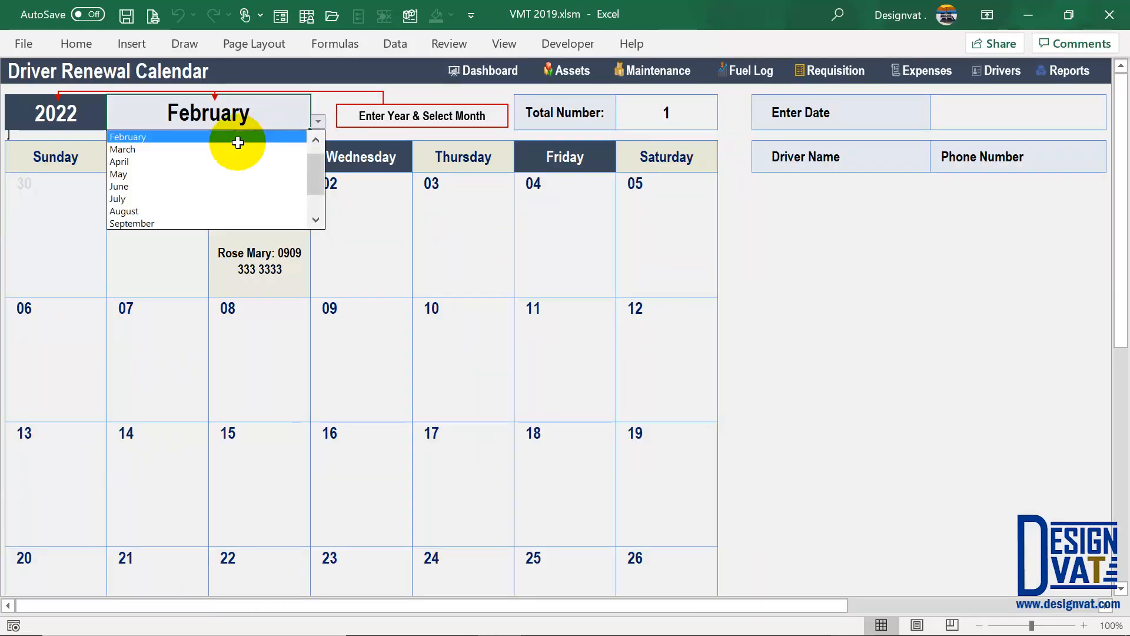
click(316, 139)
click(295, 137)
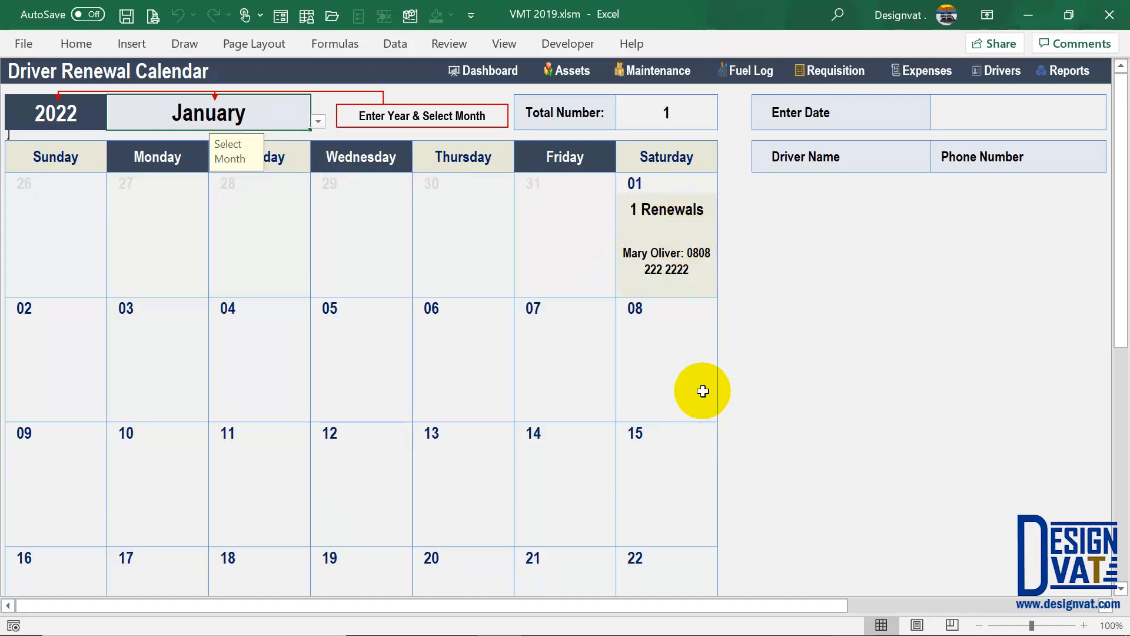
click(677, 206)
click(671, 260)
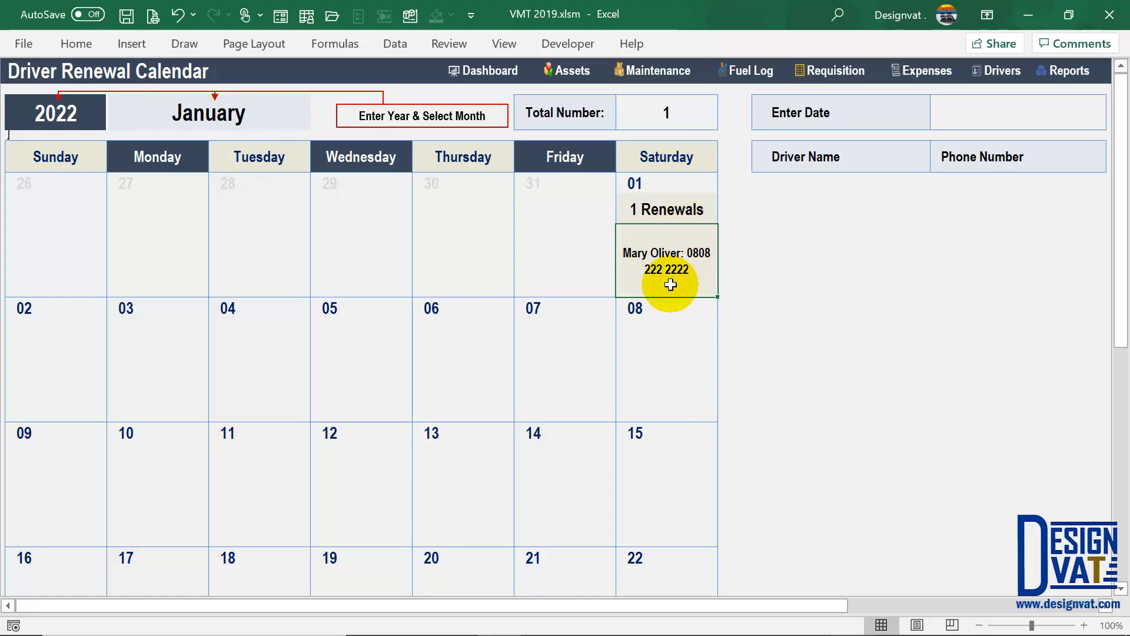
drag(802, 607, 971, 610)
- Look up 1-Jan-22 in Enter Date to list the renewing driver's name and phone number
click(879, 111)
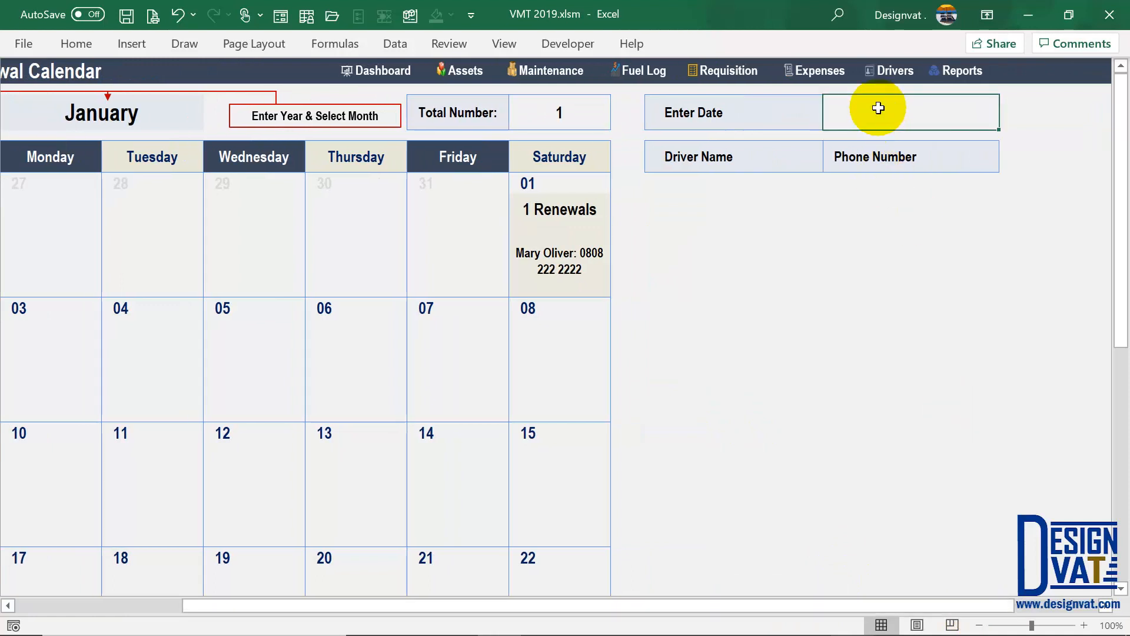
text(01/01/22)
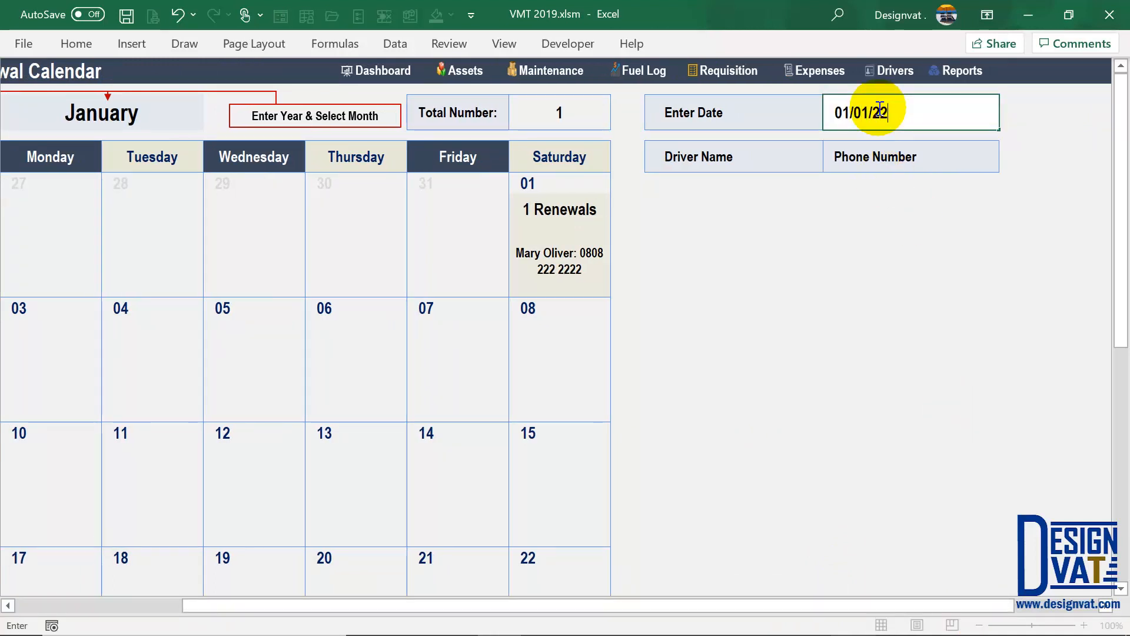
key(Return)
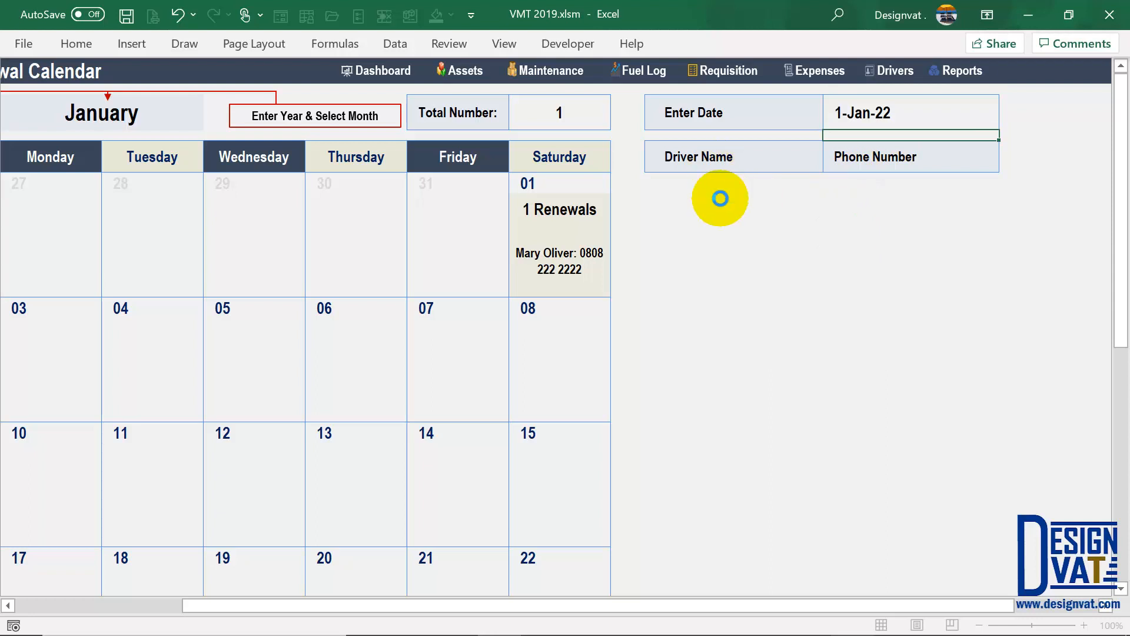
click(921, 209)
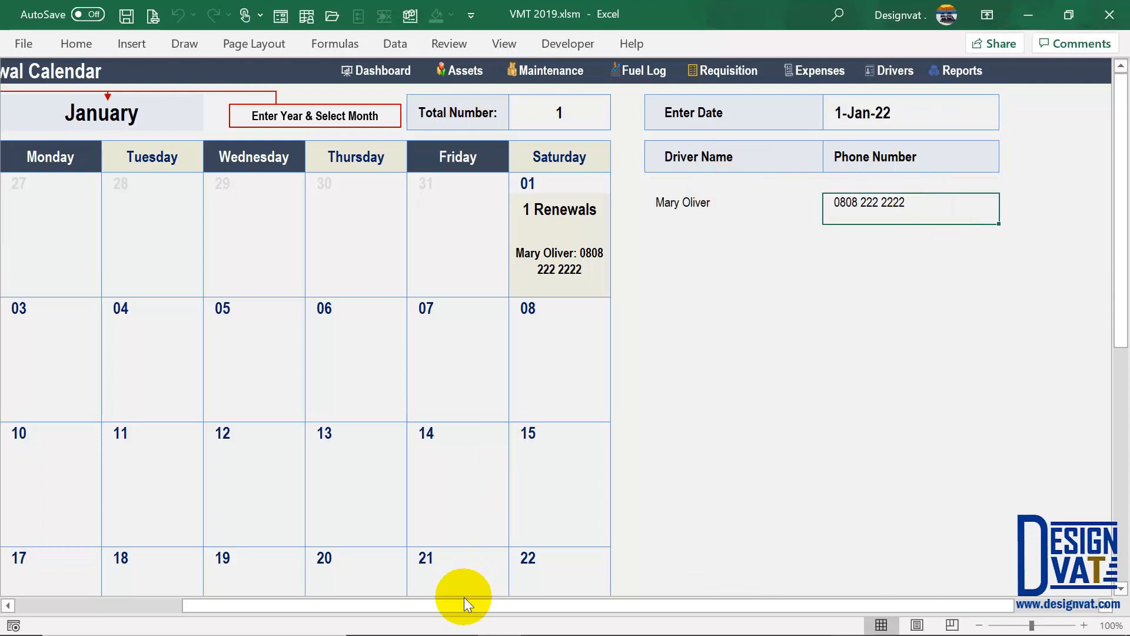
drag(462, 598, 398, 224)
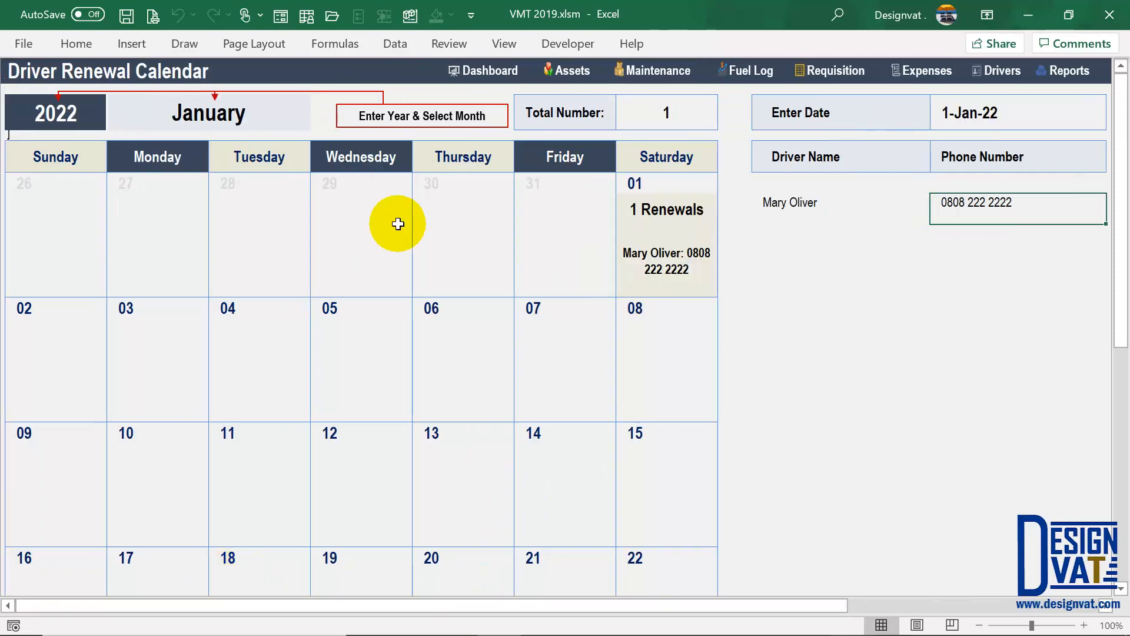